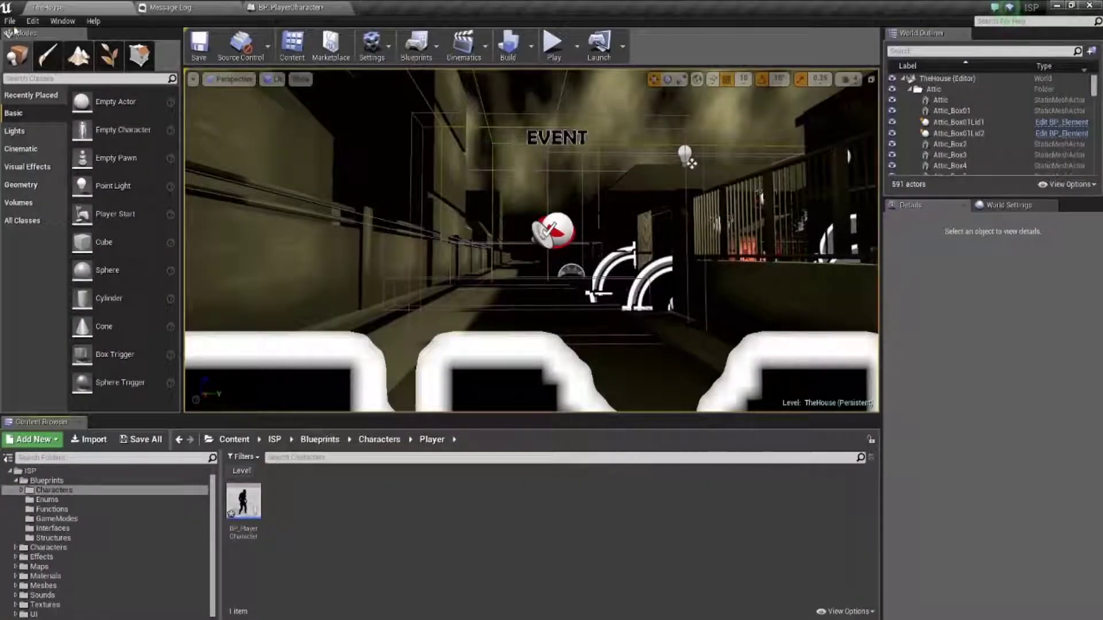
Create a new level from the Default template
left_click(10, 21)
left_click(27, 46)
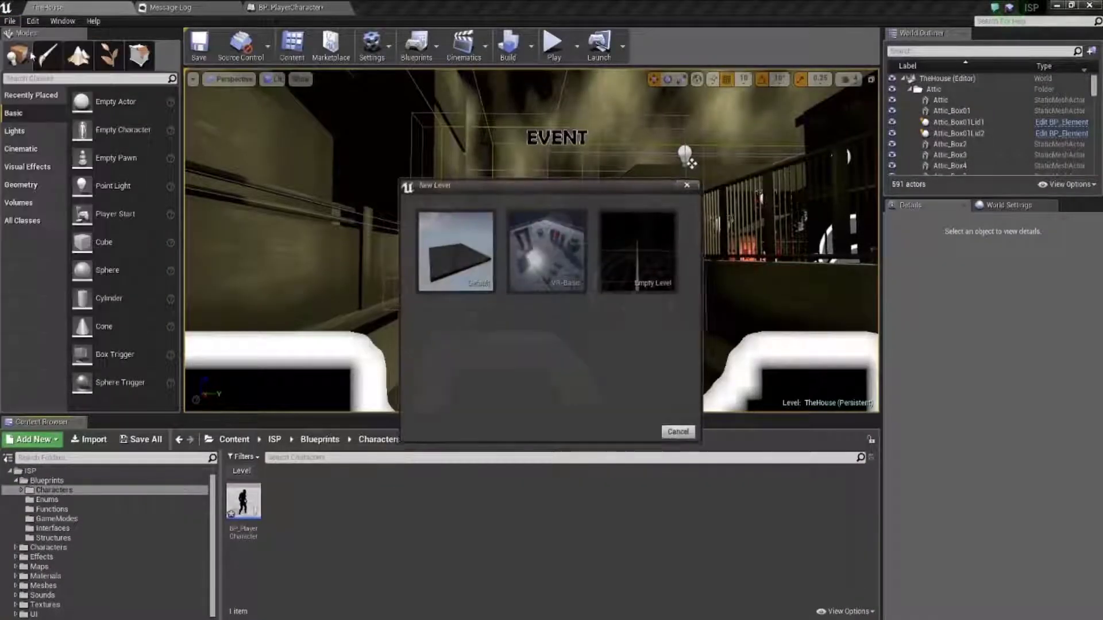
left_click(459, 257)
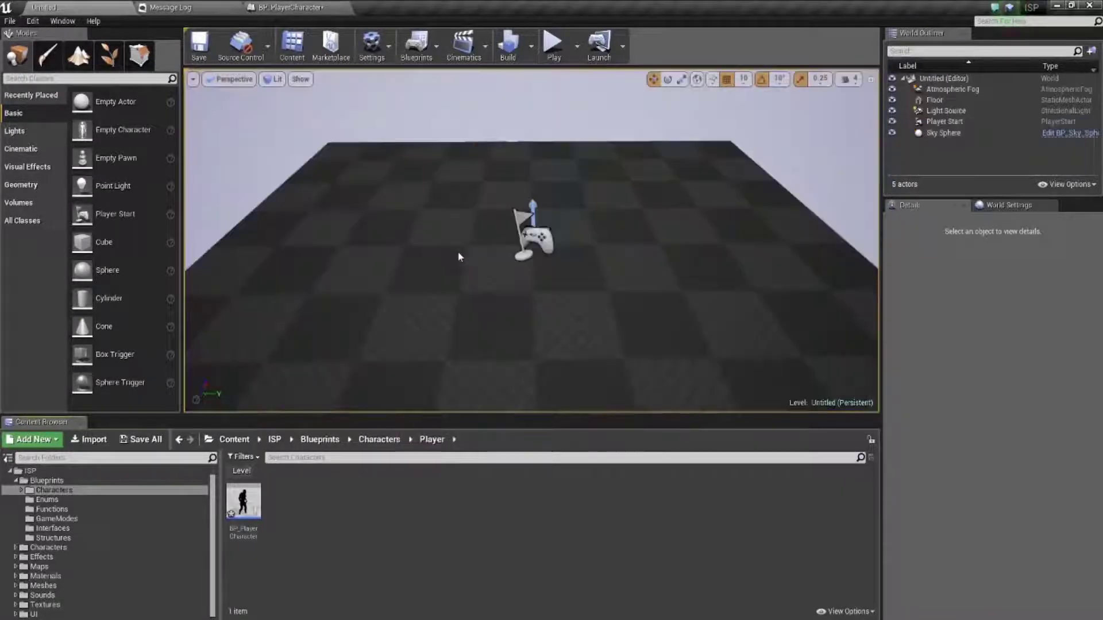
right_click_drag(459, 267, 459, 267)
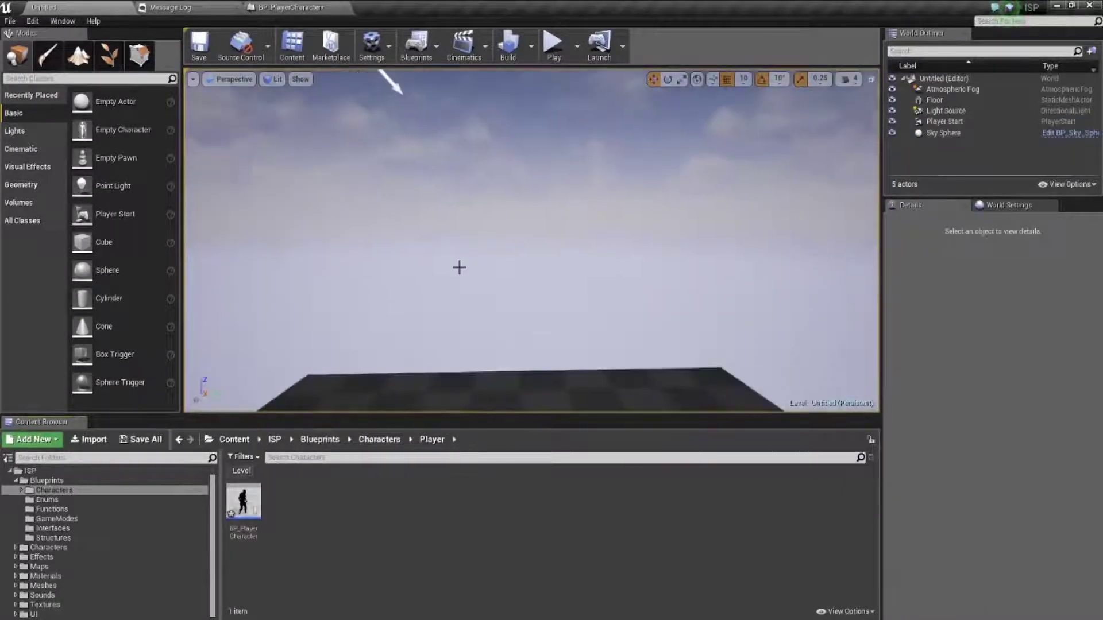
Set the level's GameMode Override in World Settings to BP_GameMode
left_click(1000, 206)
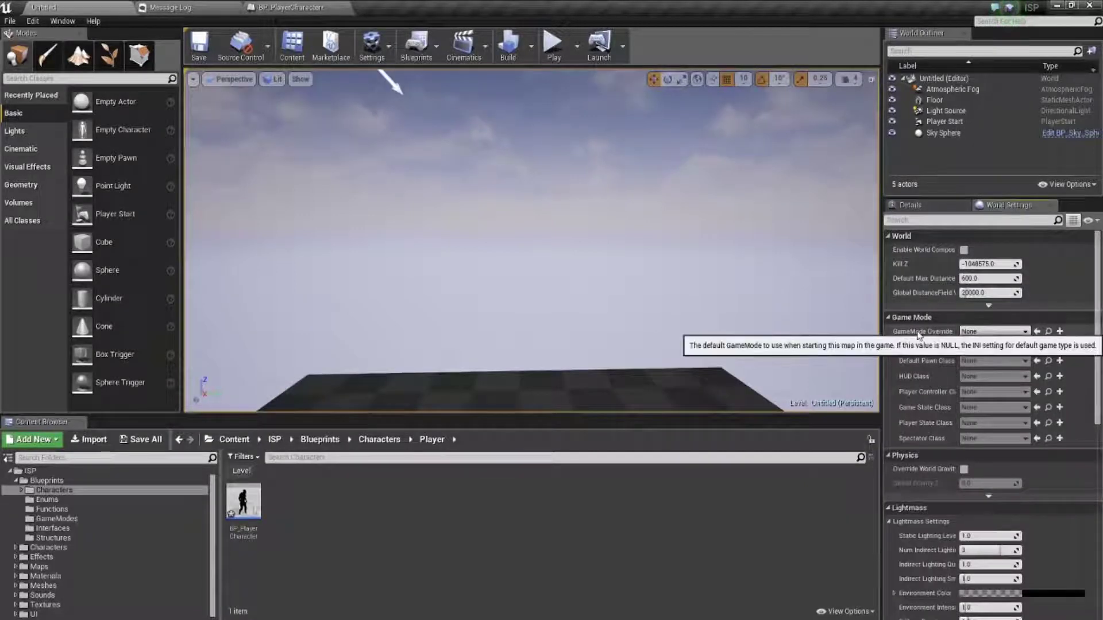
left_click(979, 333)
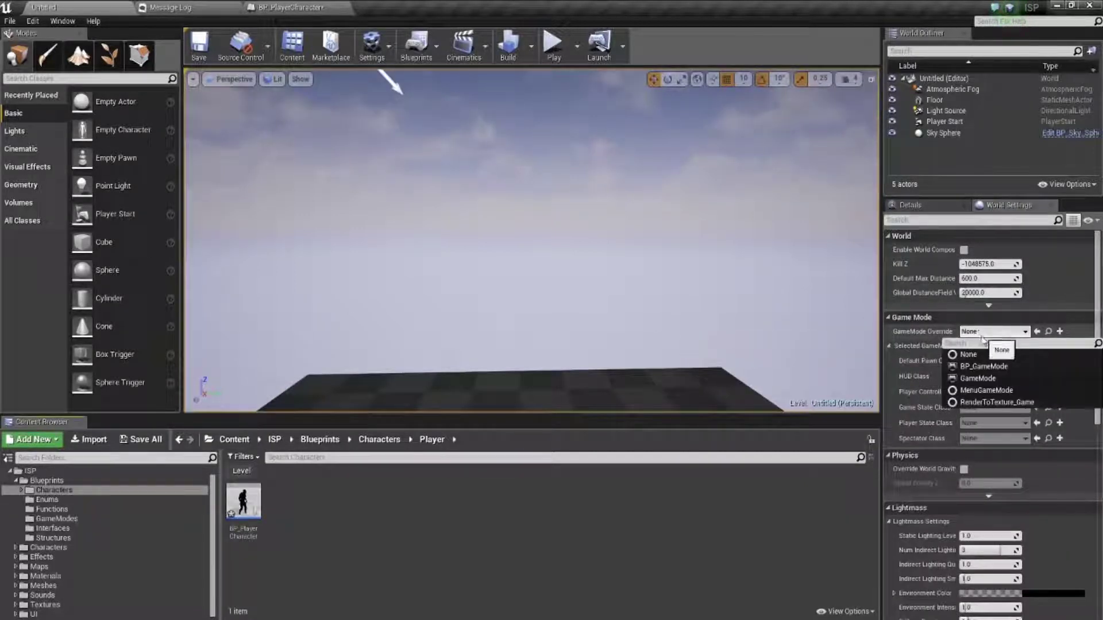
left_click(976, 367)
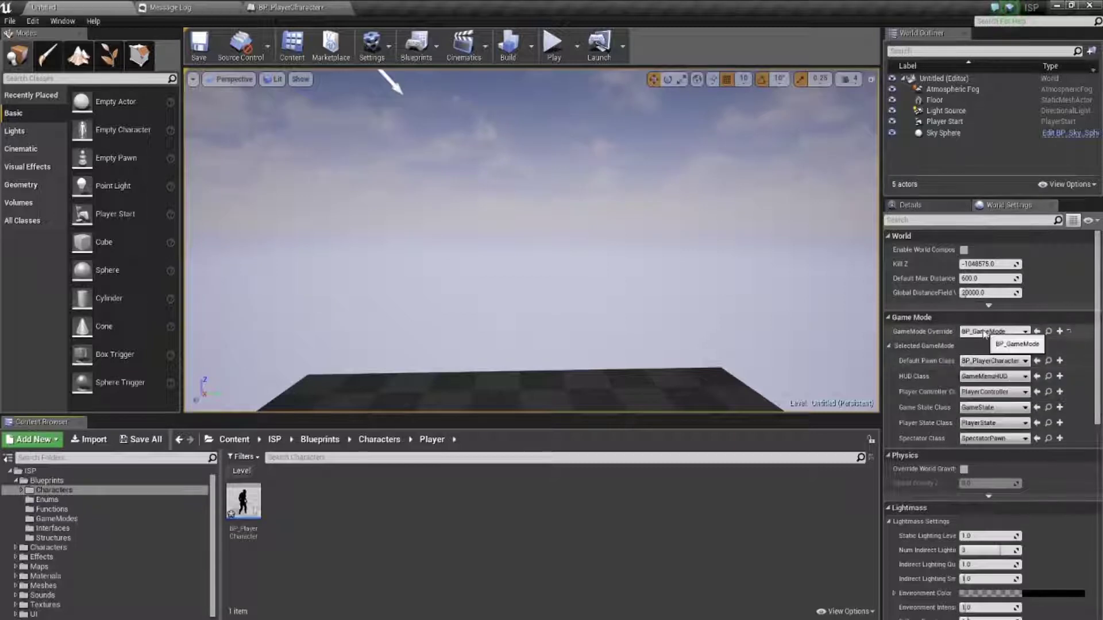
left_click(553, 53)
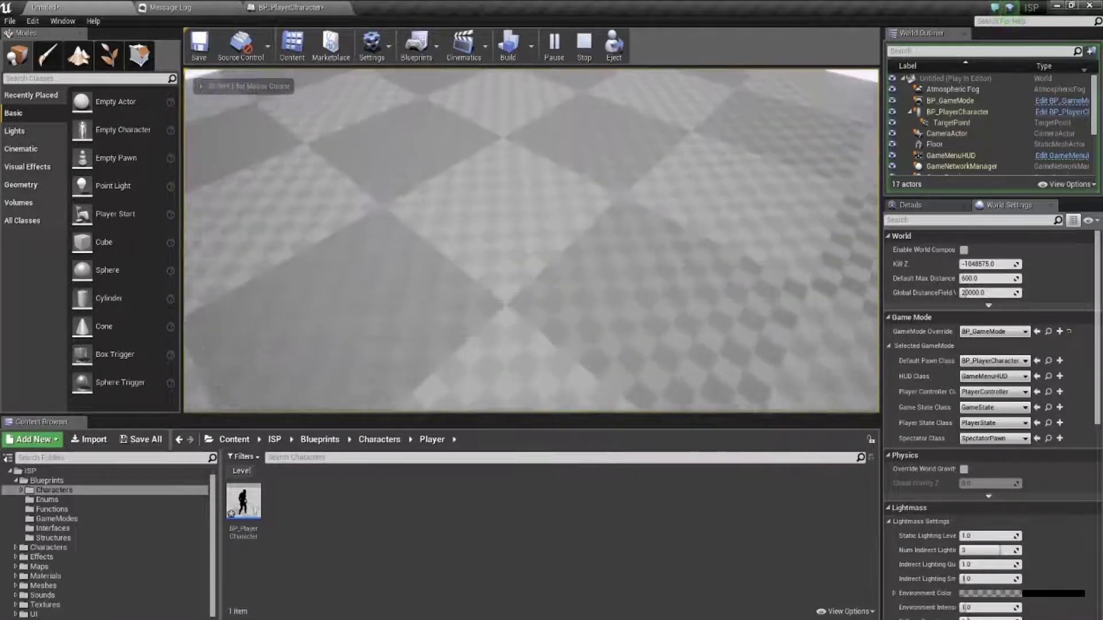
key("Escape")
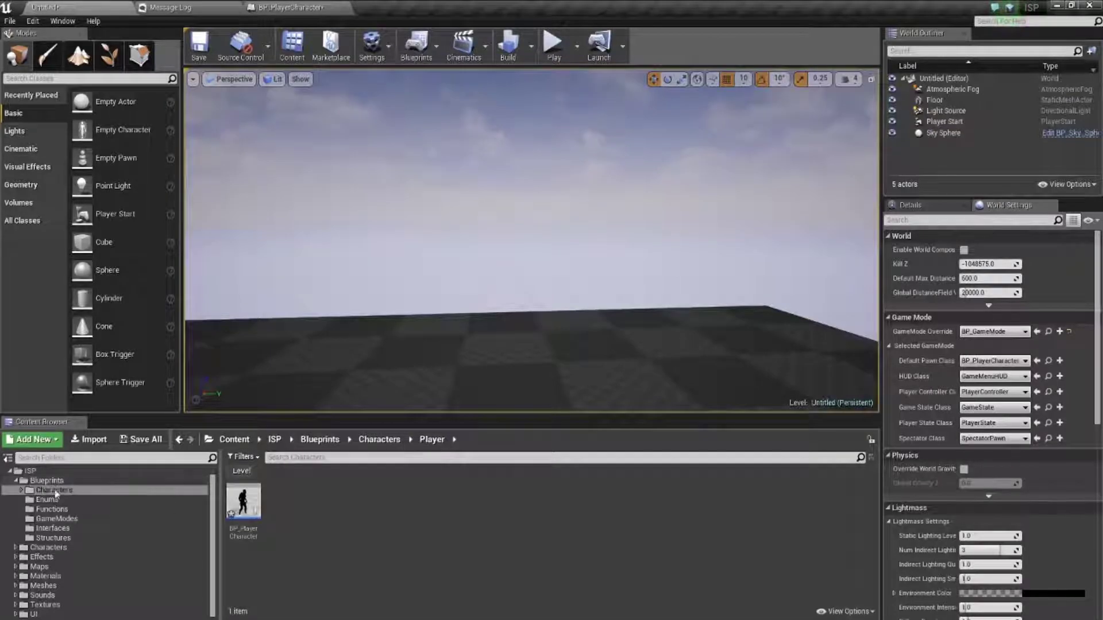
In BP_PlayerCharacter, set the camera's Auto Exposure Min and Max Brightness to 1.0
double_click(242, 505)
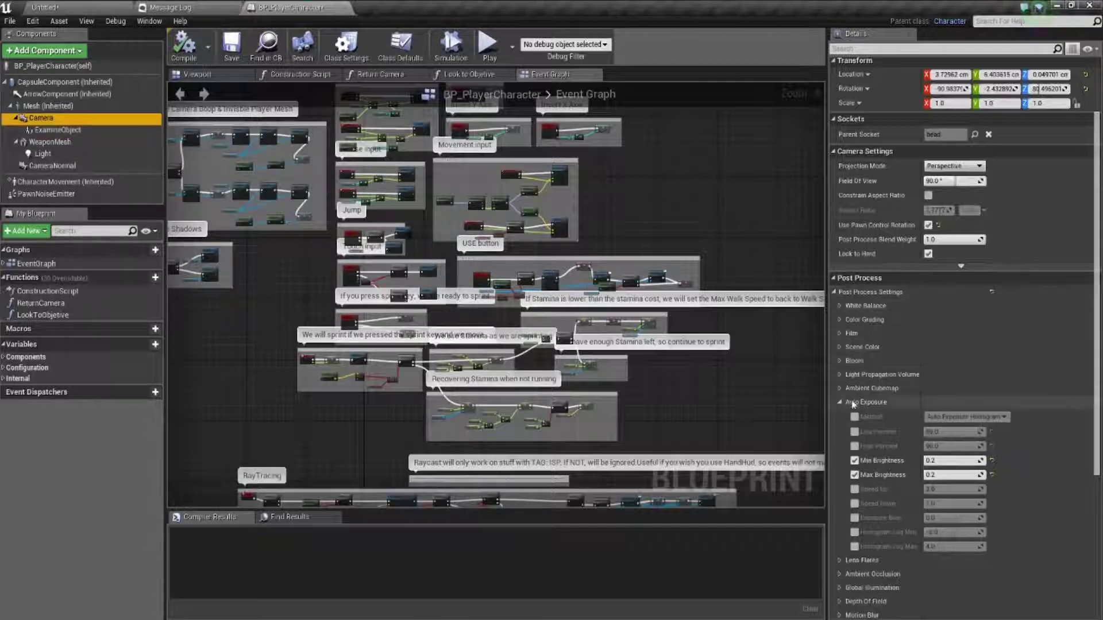
left_click(942, 460)
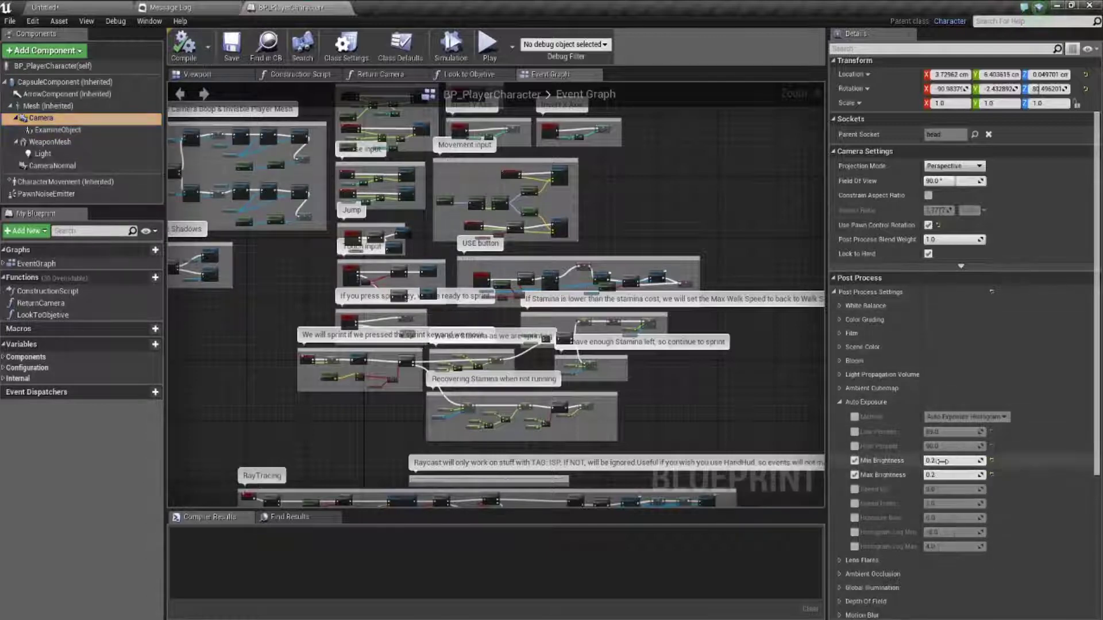
type("1")
key("Return")
left_click(948, 475)
type("1")
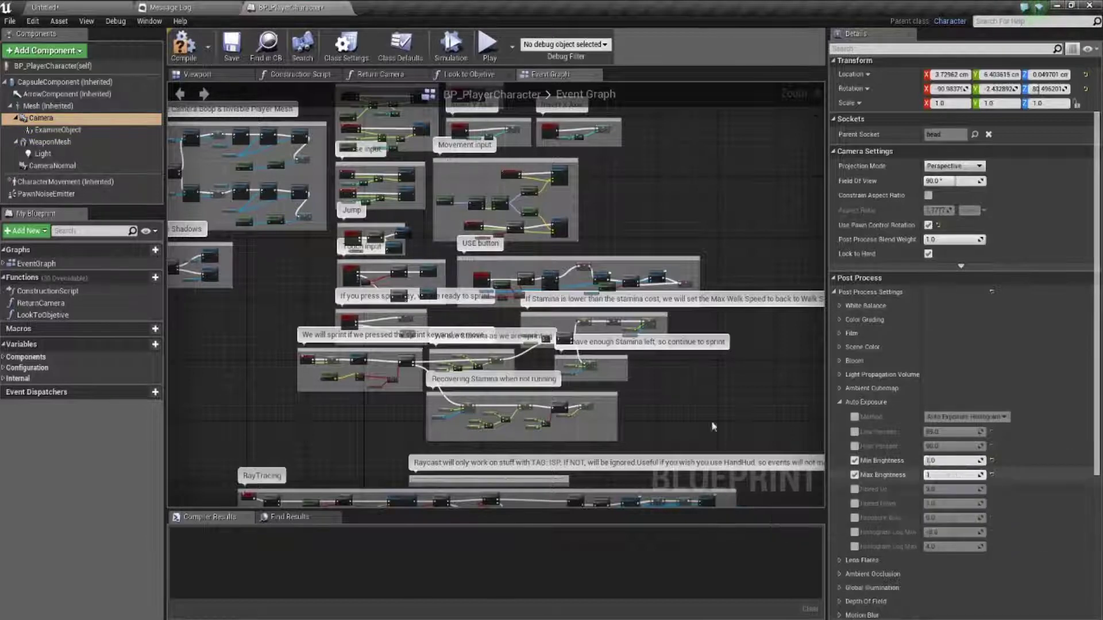
key("Return")
Compile the blueprint, then play-test the level and stop
left_click(229, 51)
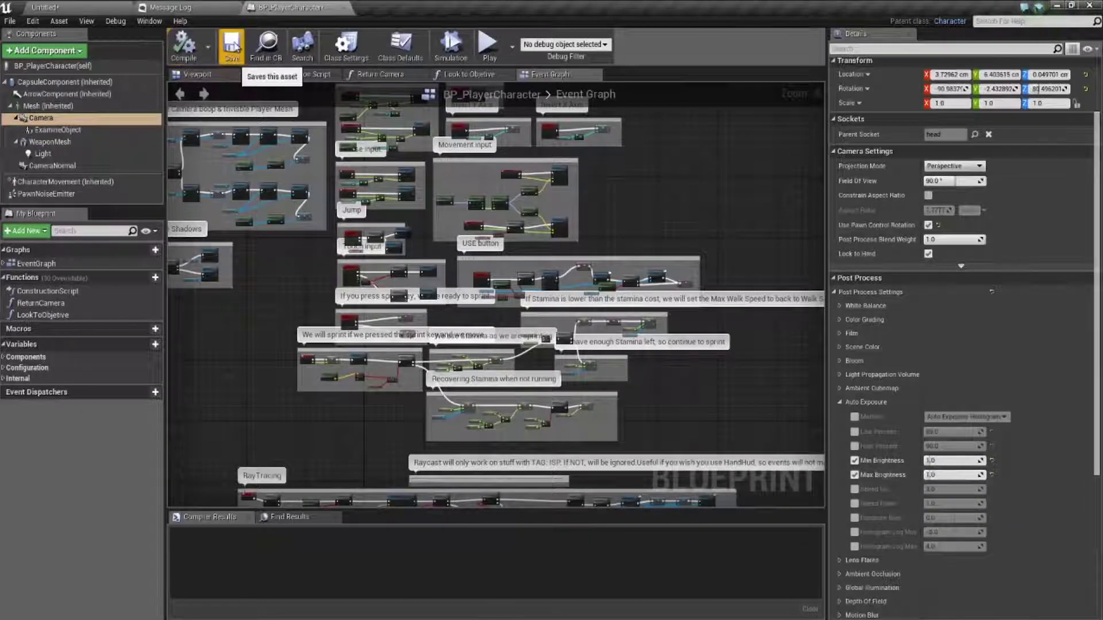
left_click(85, 10)
left_click(552, 45)
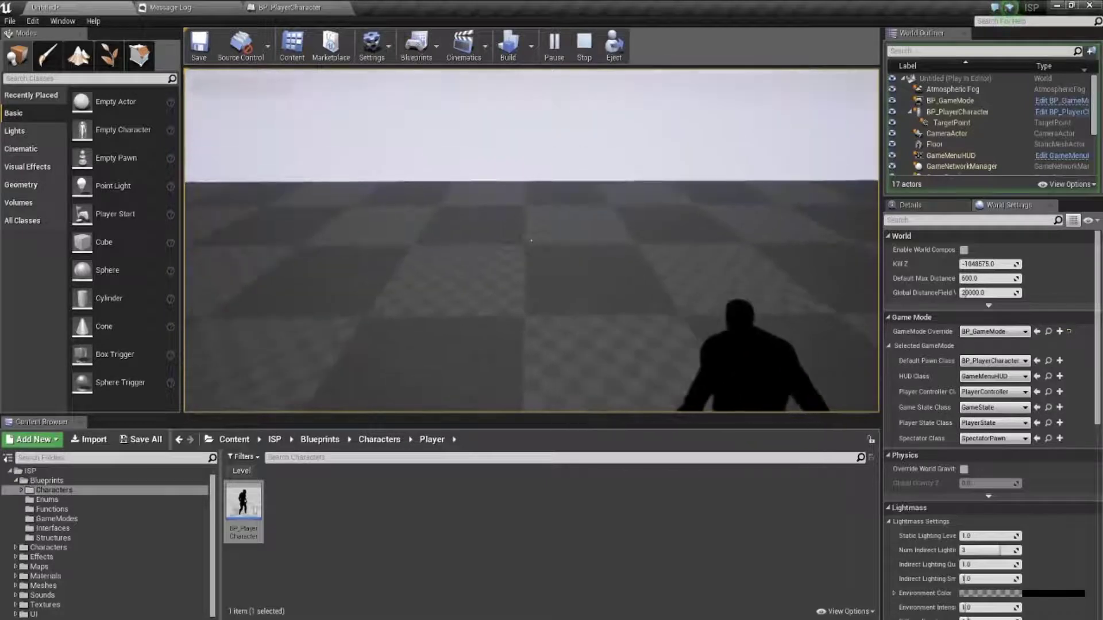
key("Escape")
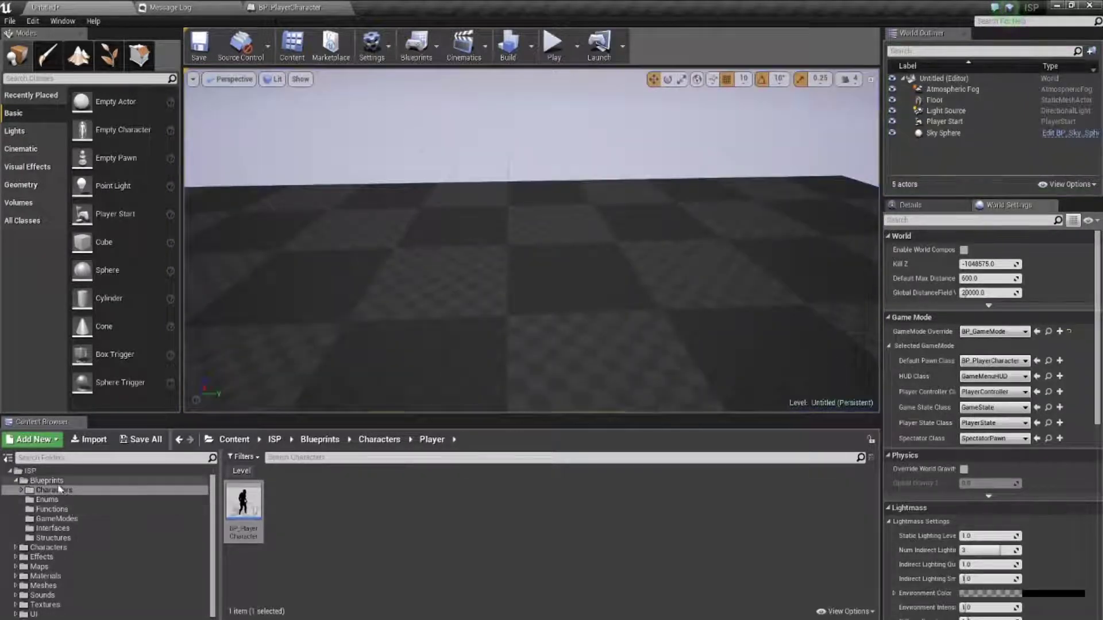
From the Blueprints folder, drag BP_Event into the centre of the level
left_click(69, 483)
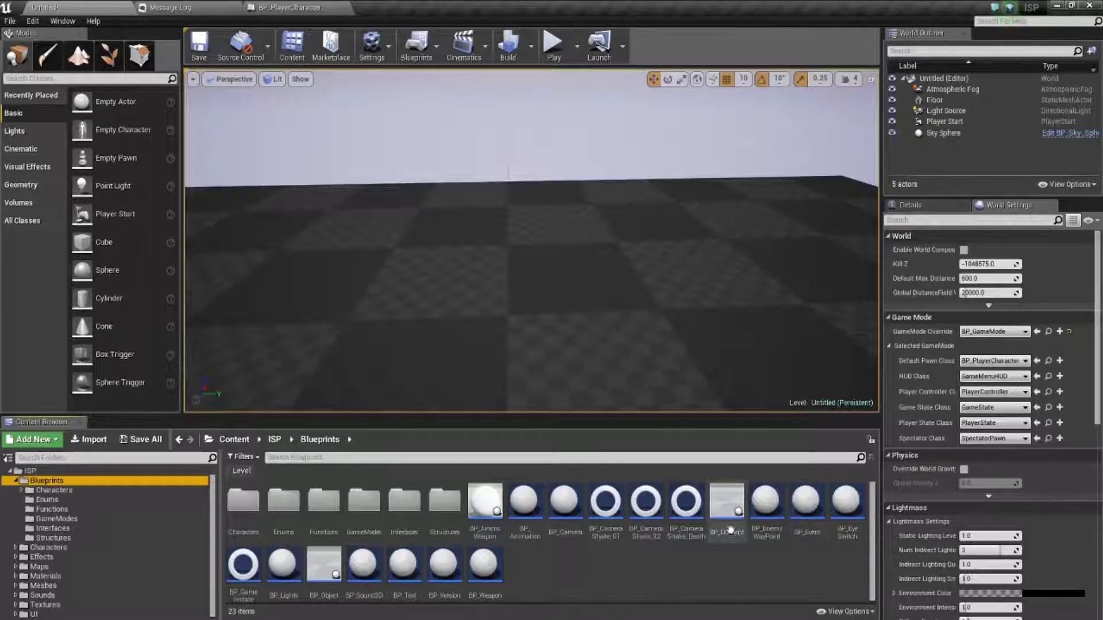
left_click(725, 506)
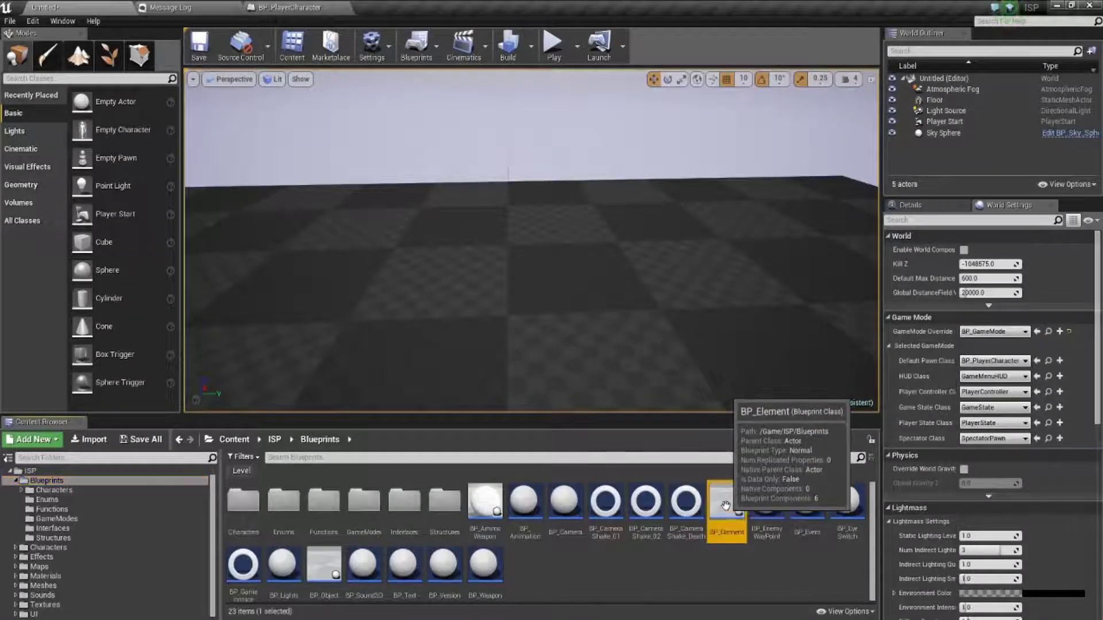
left_click(314, 564)
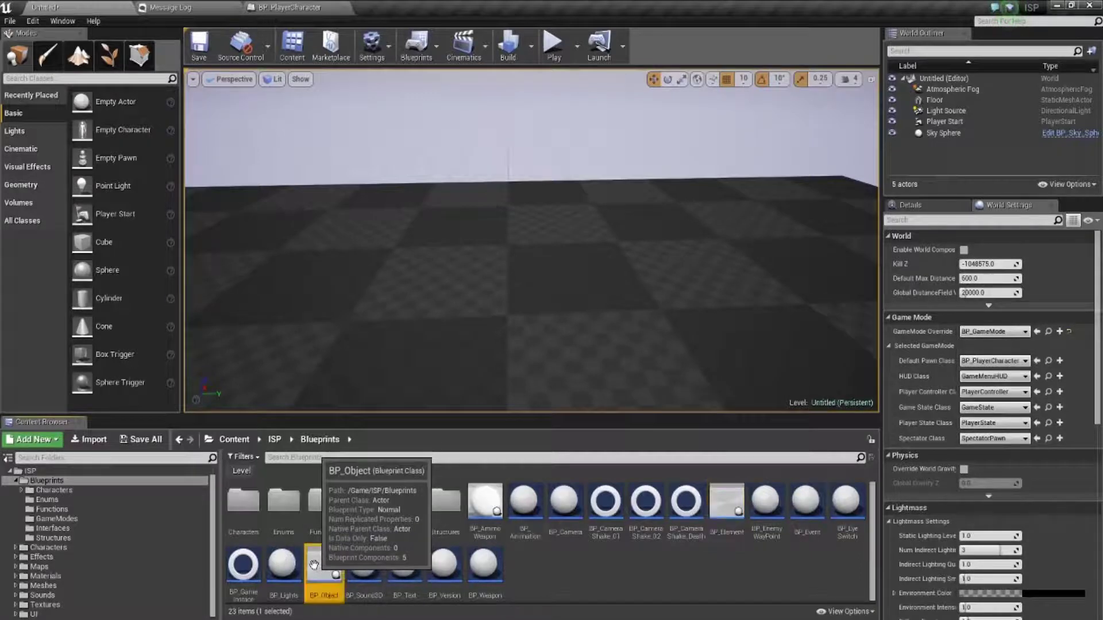
left_click(811, 506)
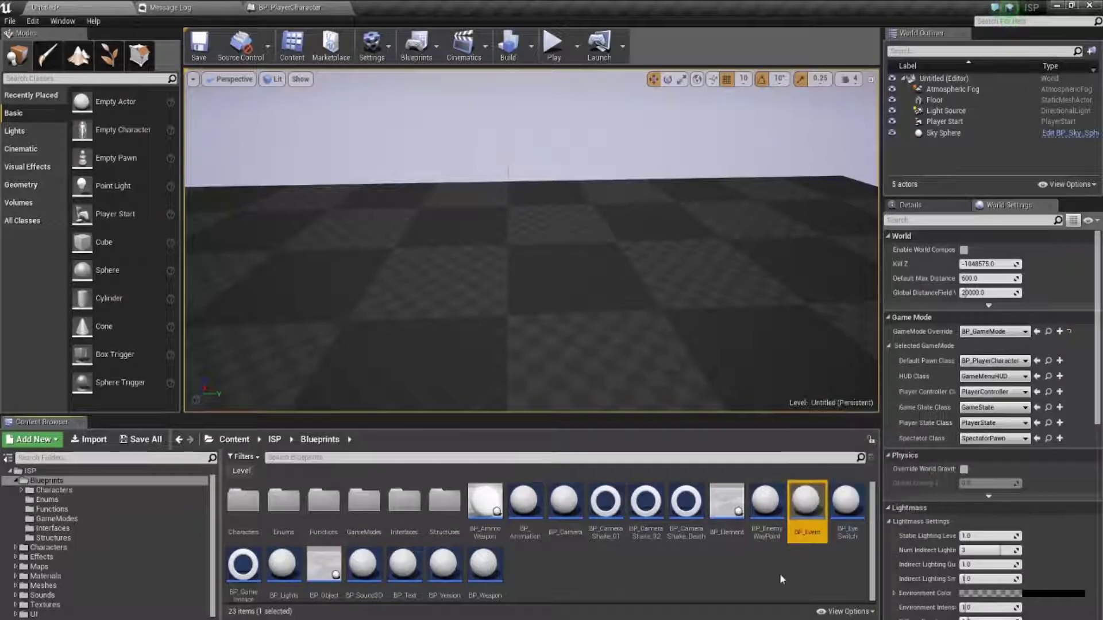
mouse_move(810, 506)
left_mouse_down()
mouse_move(440, 278)
mouse_move(434, 224)
left_mouse_up()
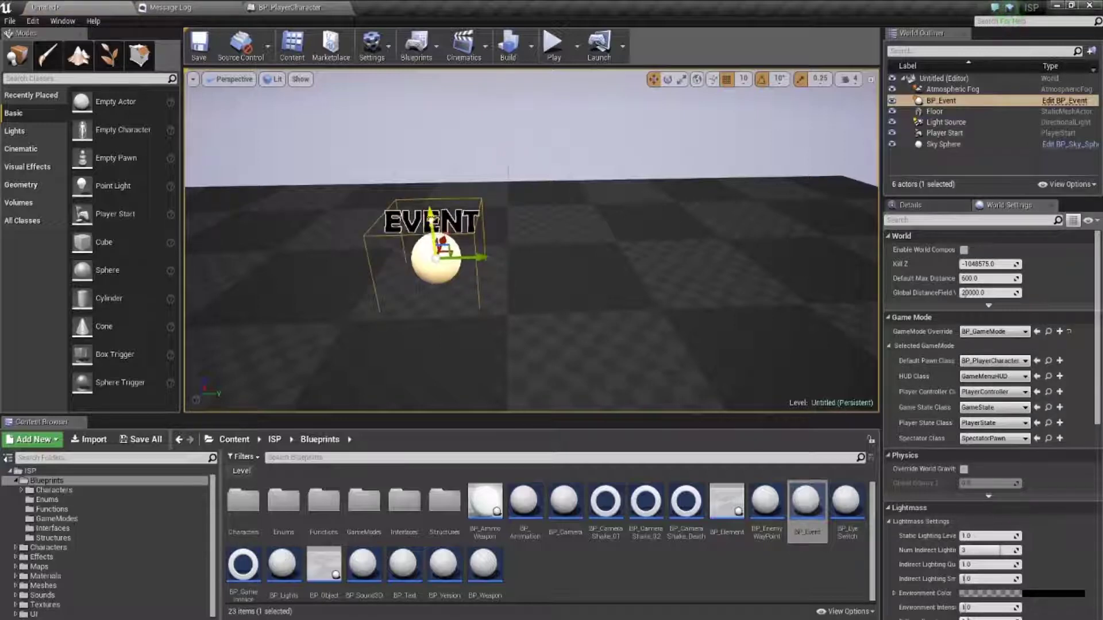
Make the placed BP_Event trigger on overlap with action AddInventoryItem
left_click(910, 205)
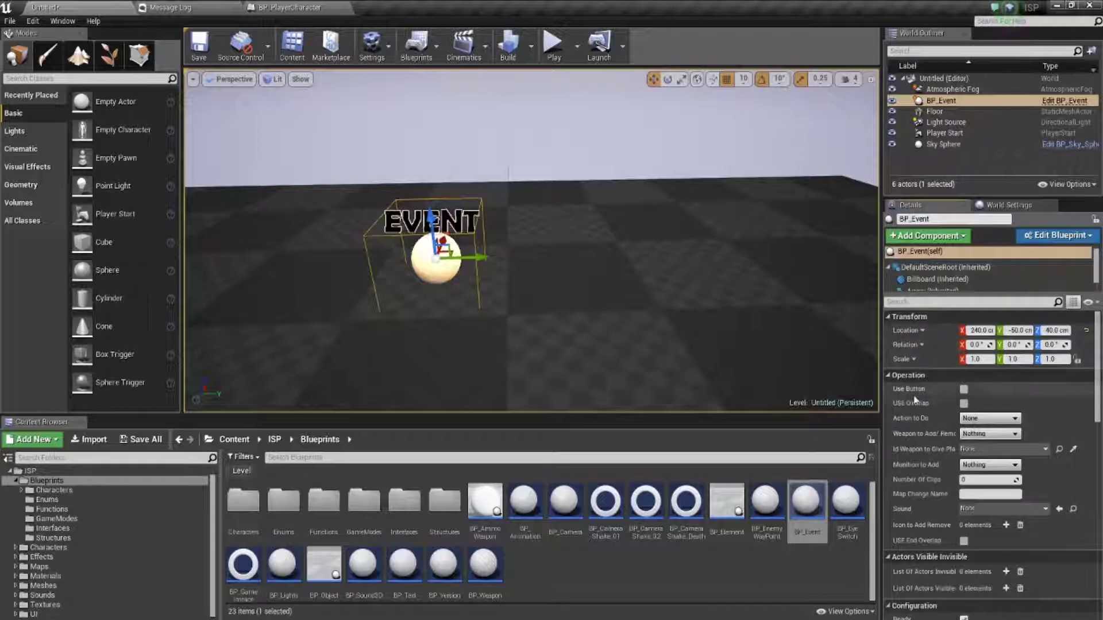
mouse_move(906, 409)
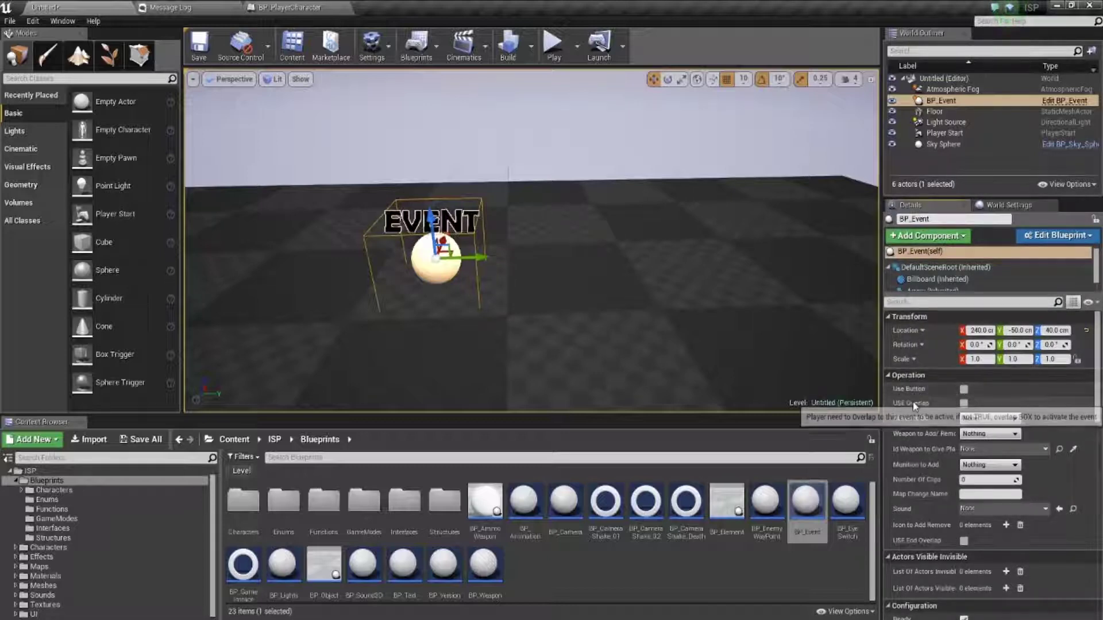
left_click(964, 403)
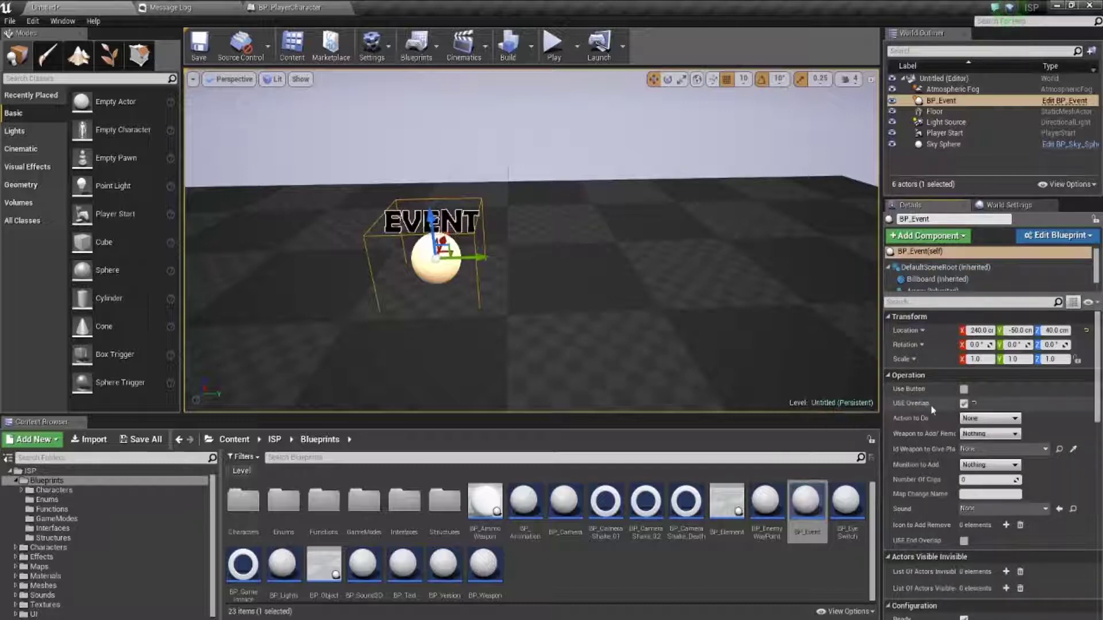
left_click(975, 419)
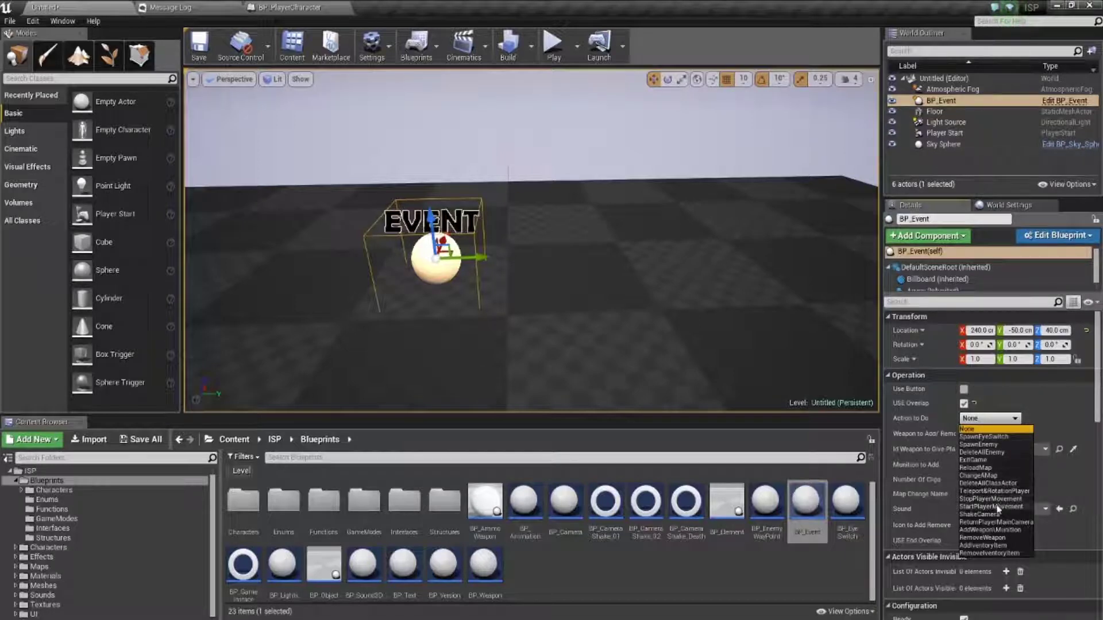
left_click(973, 546)
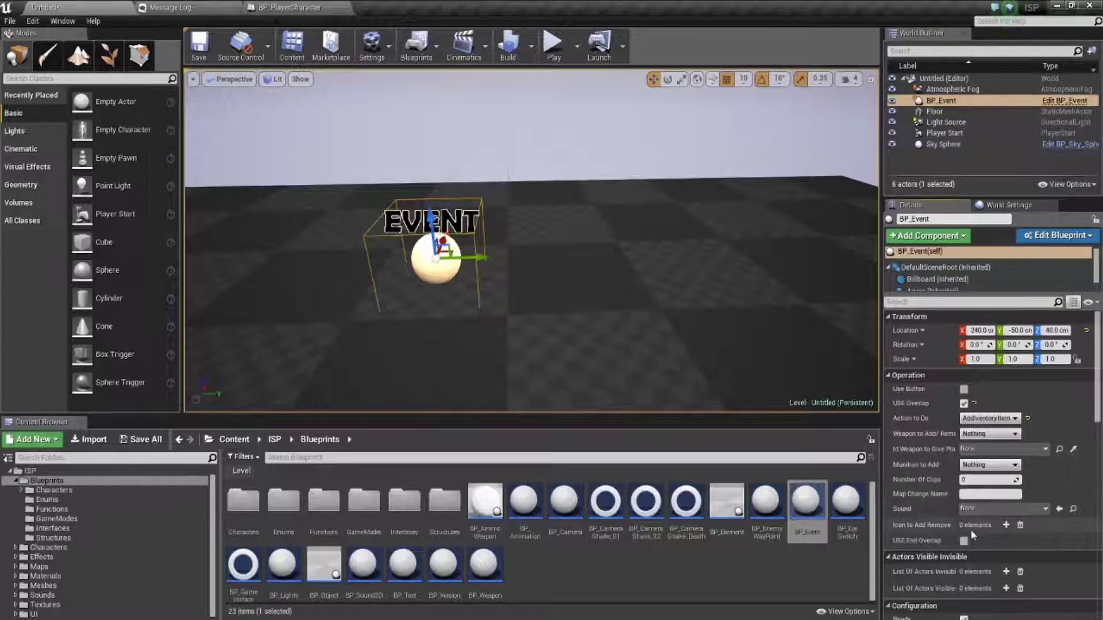
Add an Icon to Add Remove element set to the yellow T_Key_BC texture
scroll(972, 532, "down", 2)
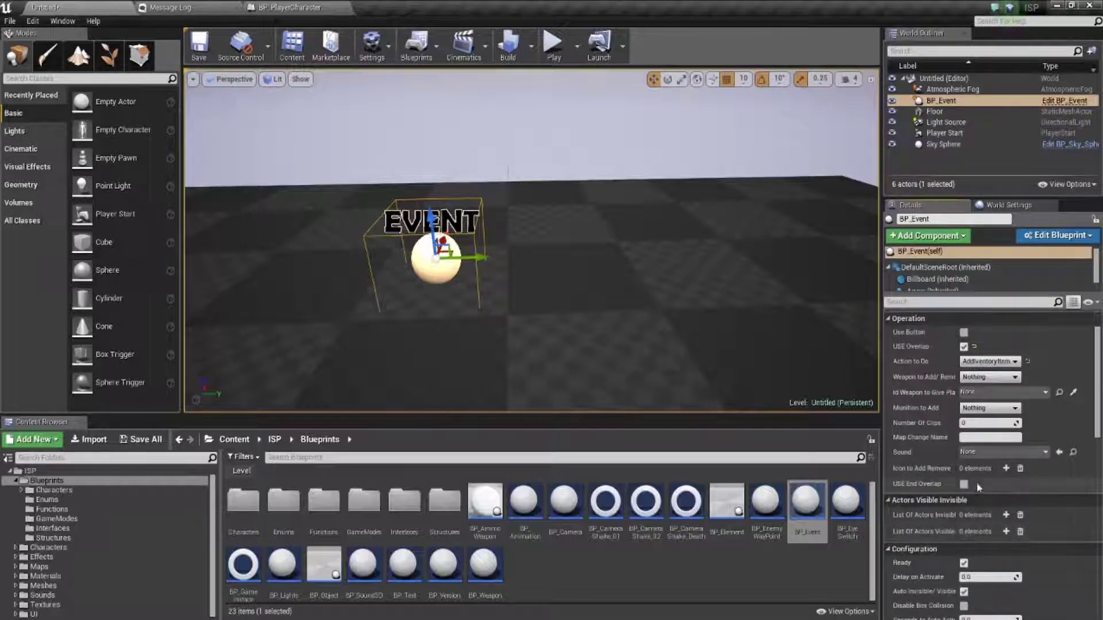
left_click(1005, 468)
left_click(1023, 495)
type("key")
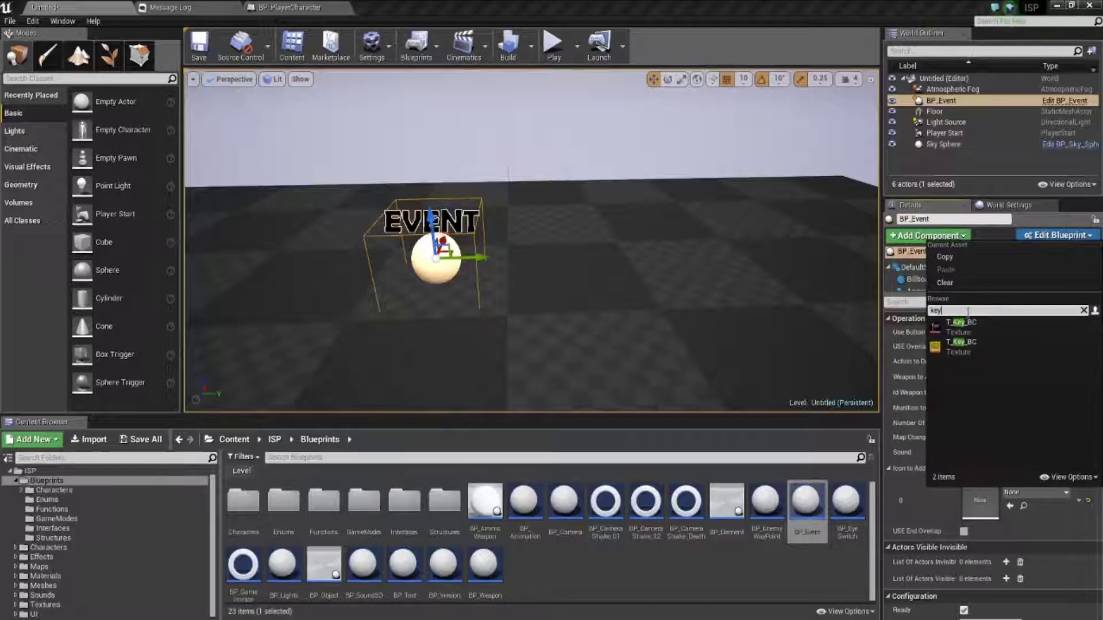
left_click(964, 321)
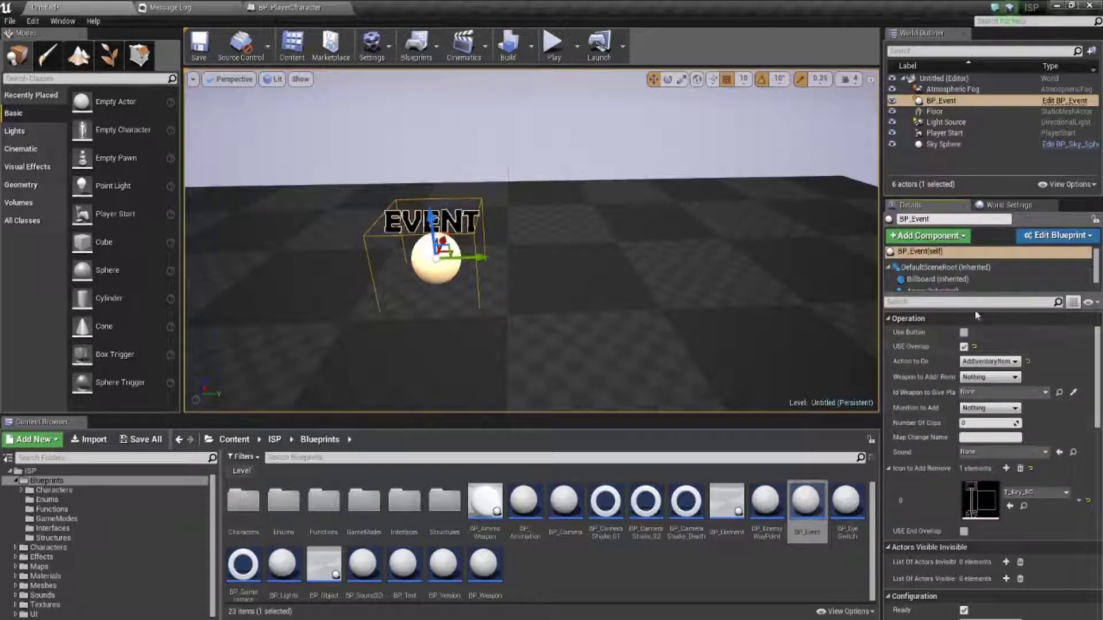
left_click(1034, 493)
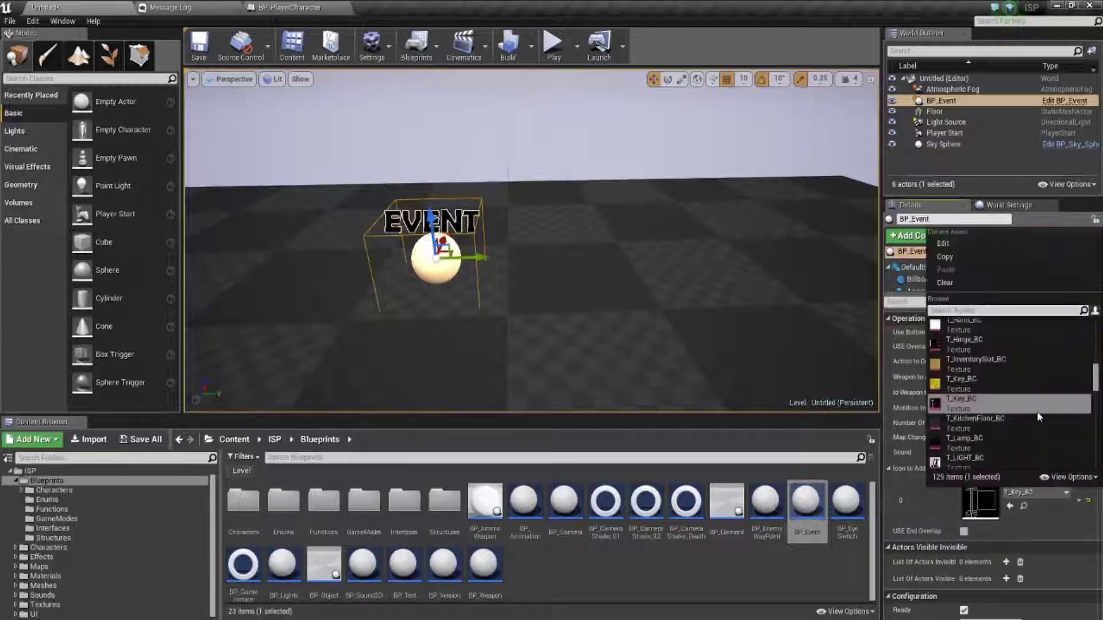
type("key")
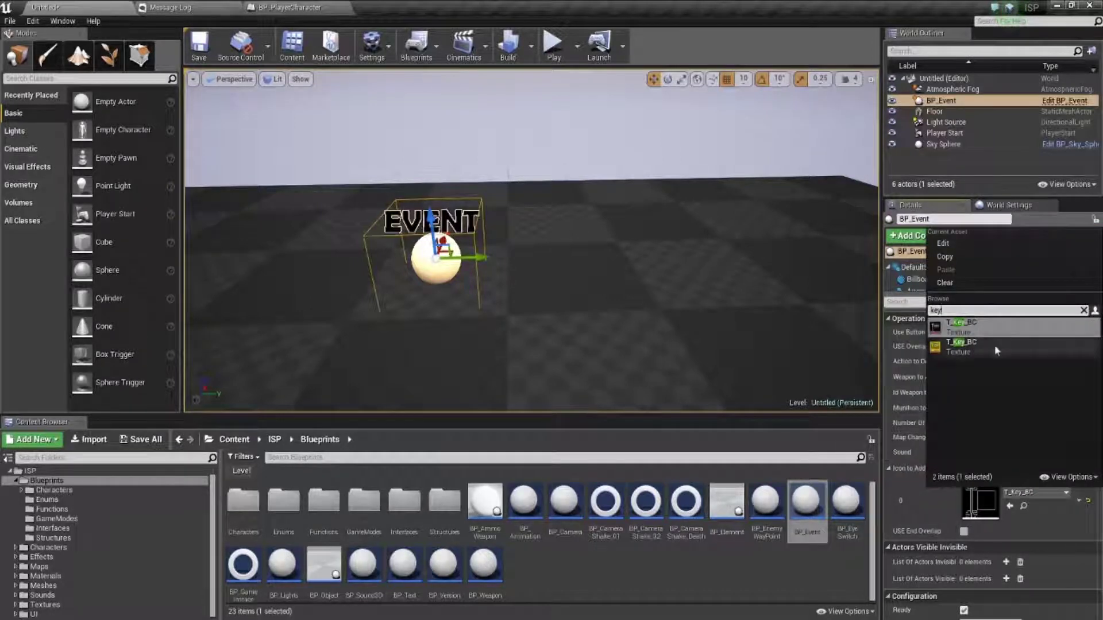
left_click(973, 347)
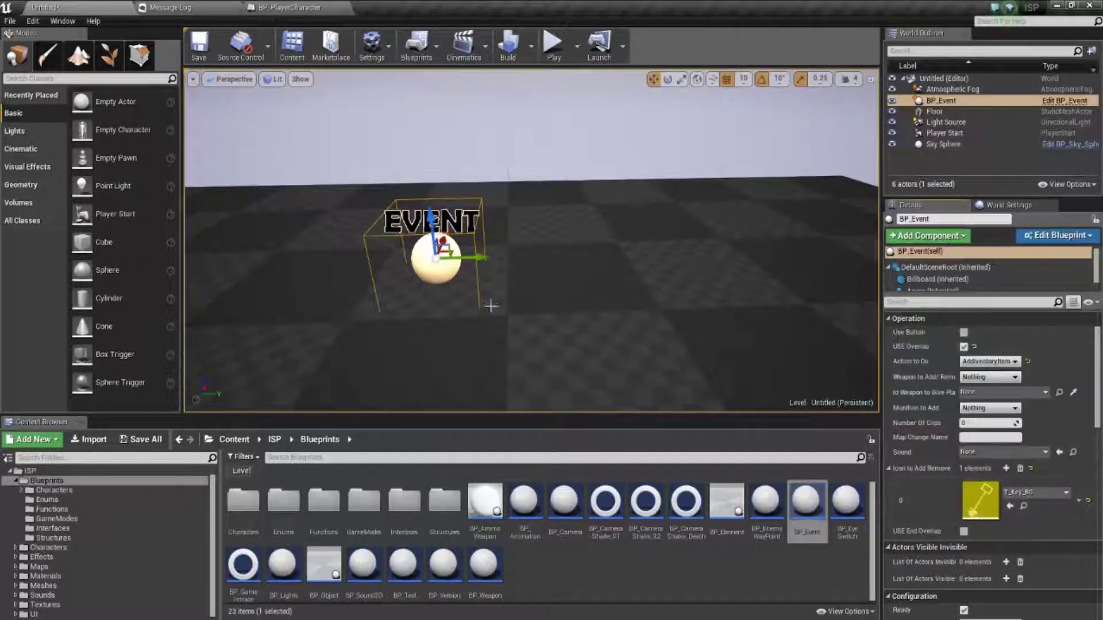
left_click(553, 45)
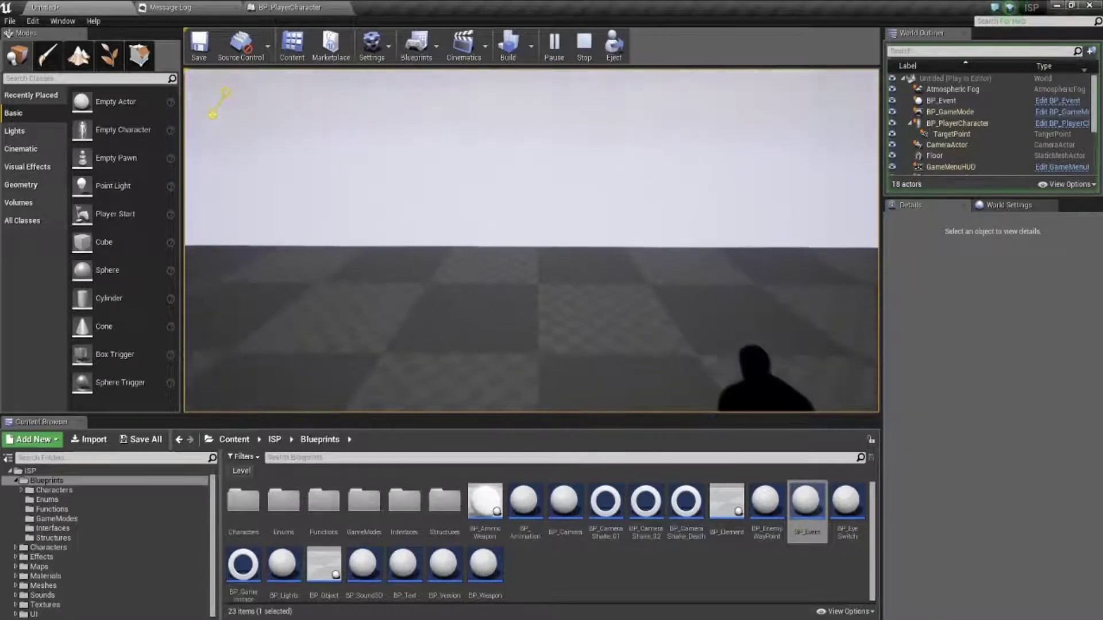
key("Escape")
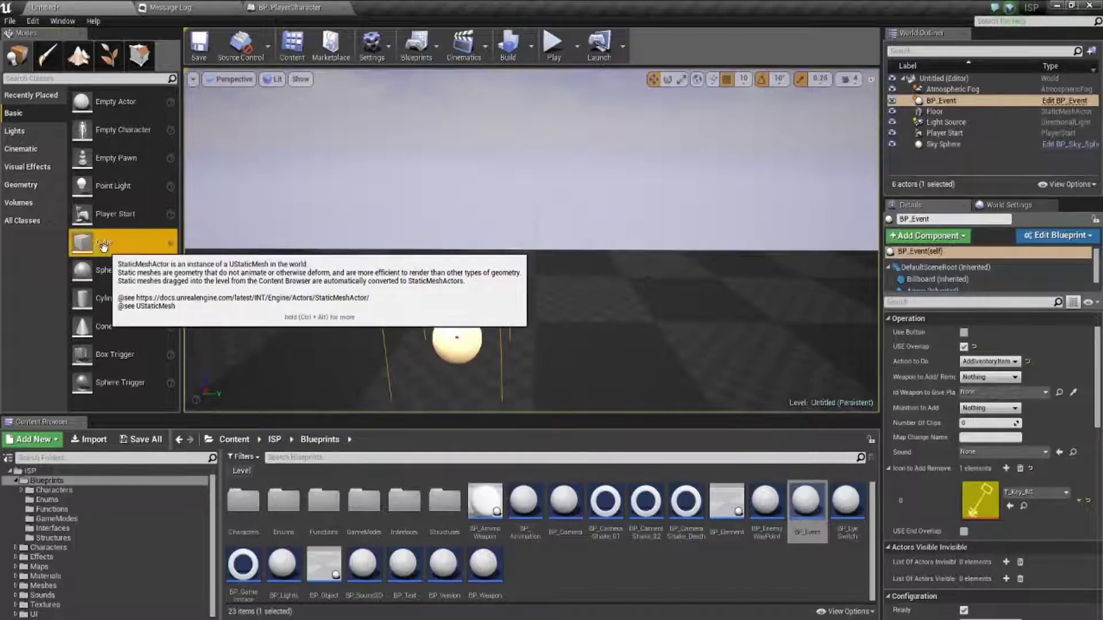
Place a flat cube platform under the EVENT sphere
mouse_move(100, 242)
left_mouse_down()
mouse_move(429, 357)
mouse_move(465, 388)
left_mouse_up()
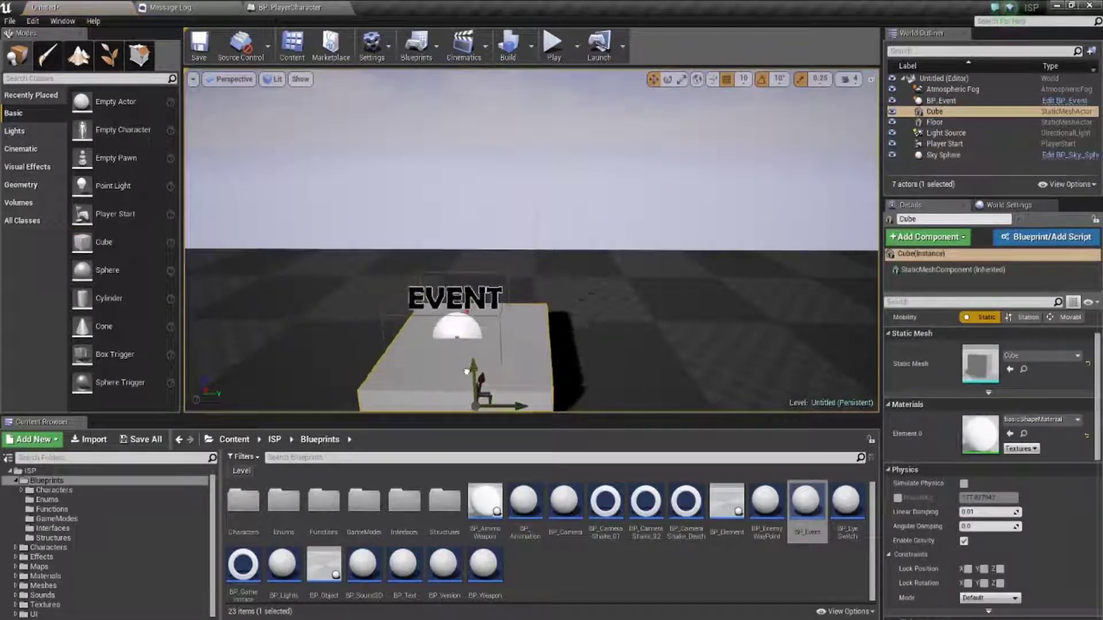
right_click_drag(465, 389, 465, 367)
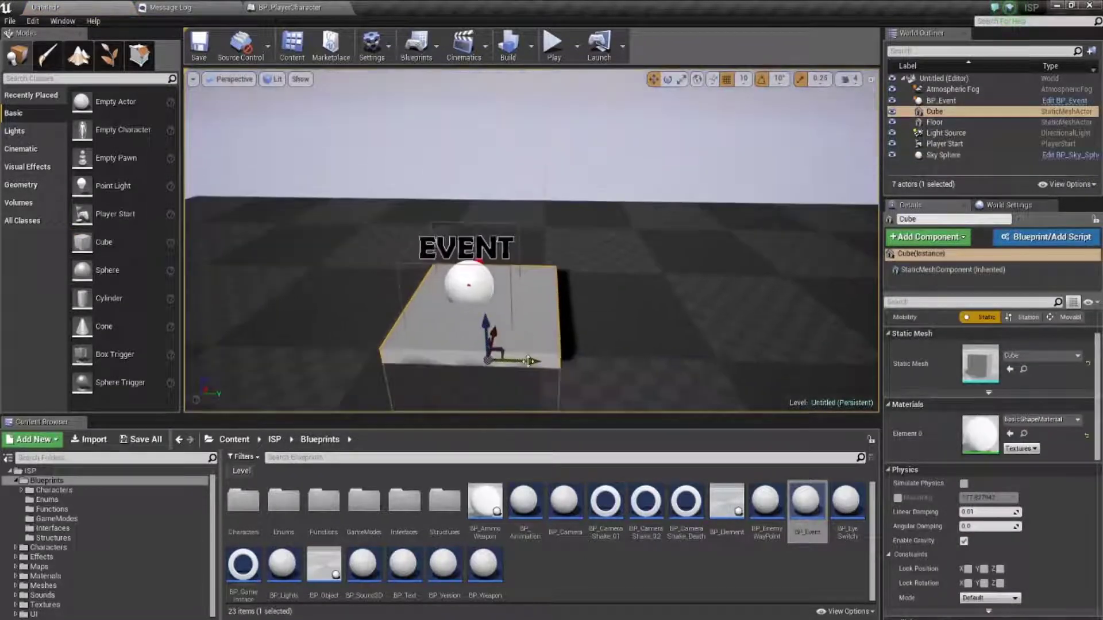
left_click_drag(528, 361, 518, 362)
left_click_drag(481, 329, 514, 352)
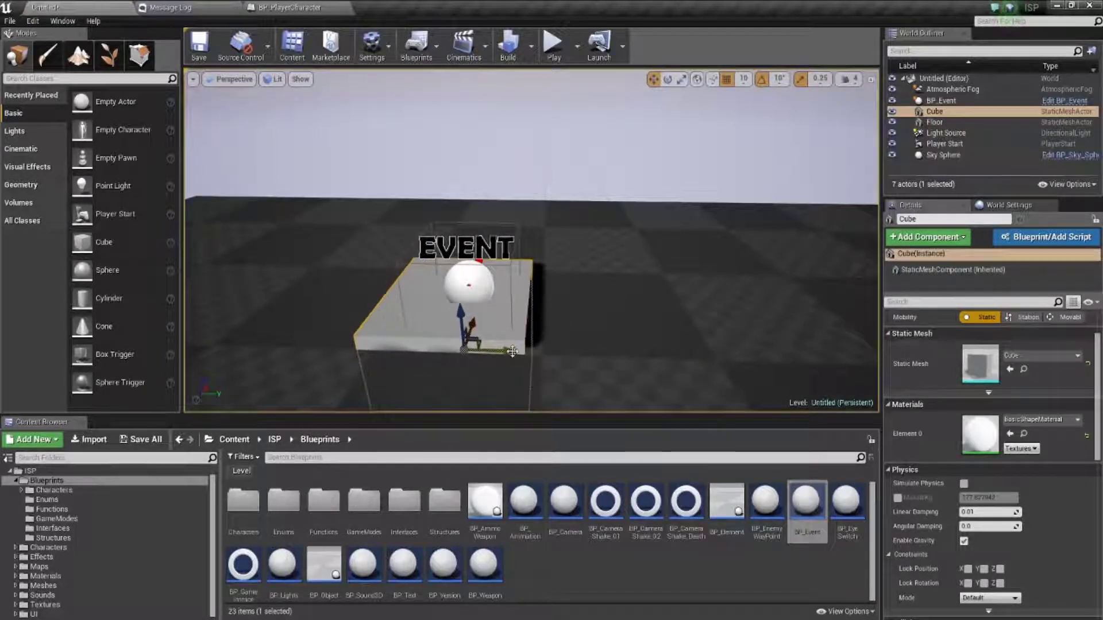
right_click_drag(535, 325, 531, 306)
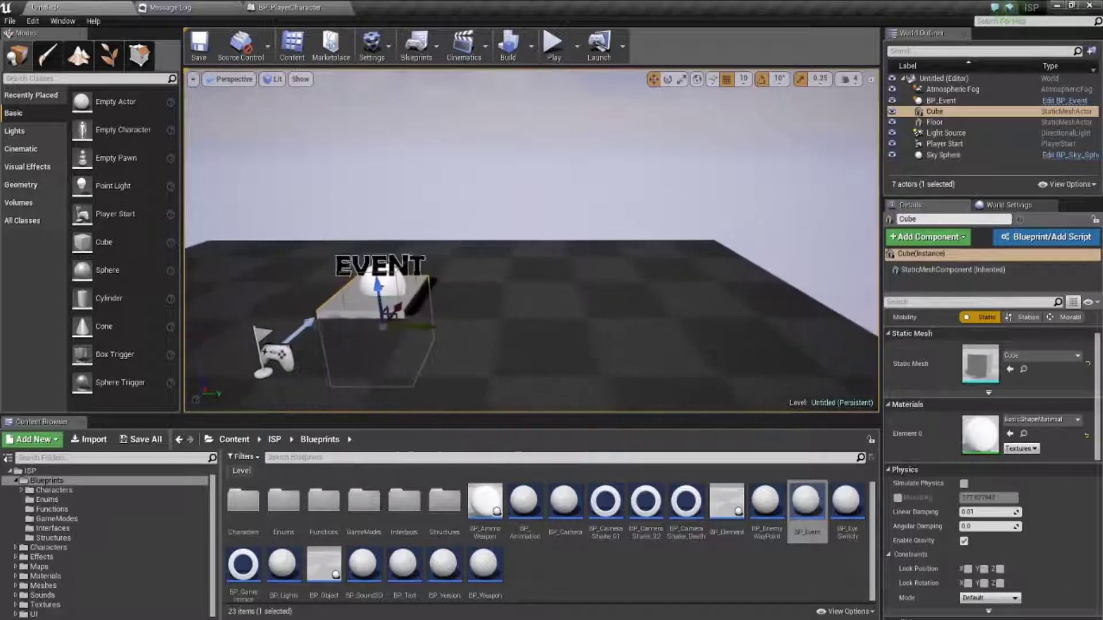
Duplicate the cube to the right as Cube2 and place BP_Event2 on it
left_click_drag(424, 325, 660, 344, "alt")
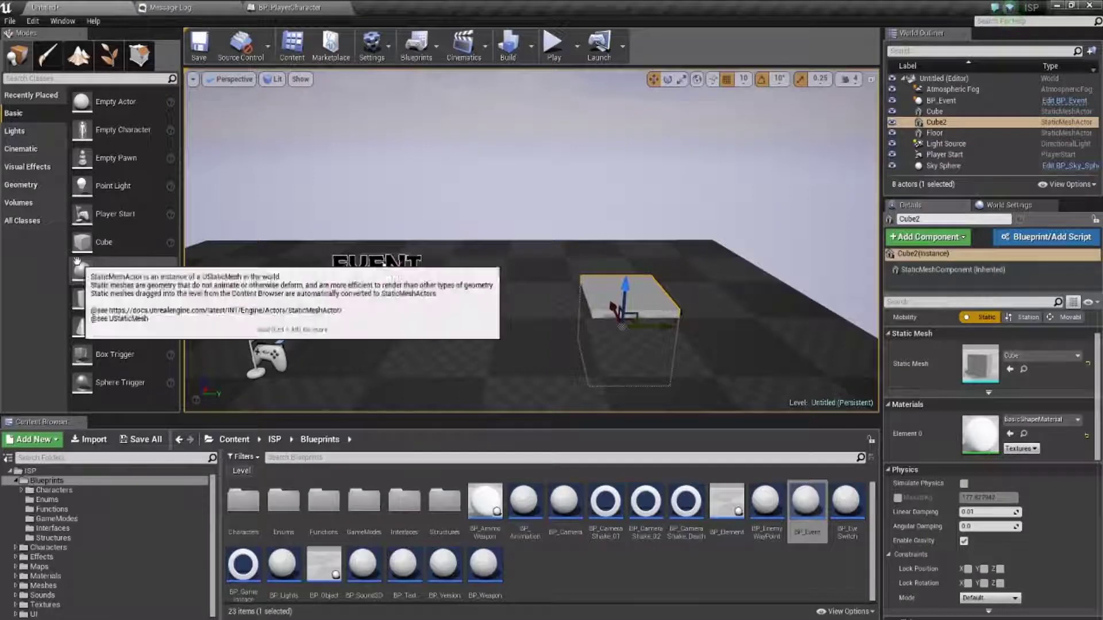
left_click_drag(815, 499, 624, 298)
key("f")
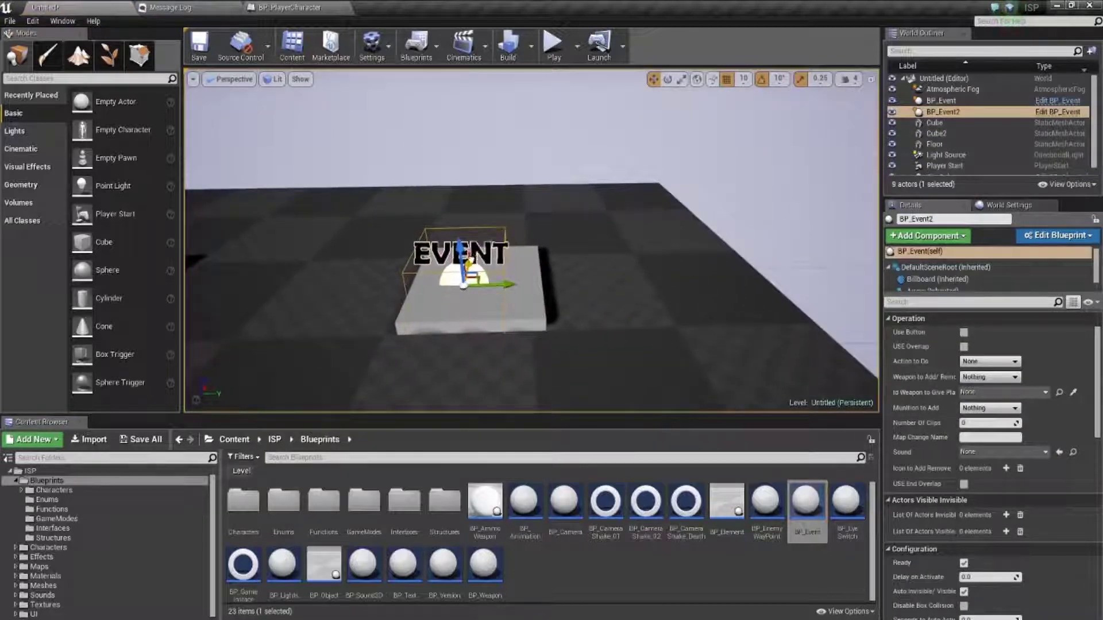
Nudge BP_Event2 along Y and set it to overlap with action RemoveInventoryItem
mouse_move(508, 285)
left_mouse_down()
mouse_move(518, 286)
mouse_move(474, 246)
left_mouse_up()
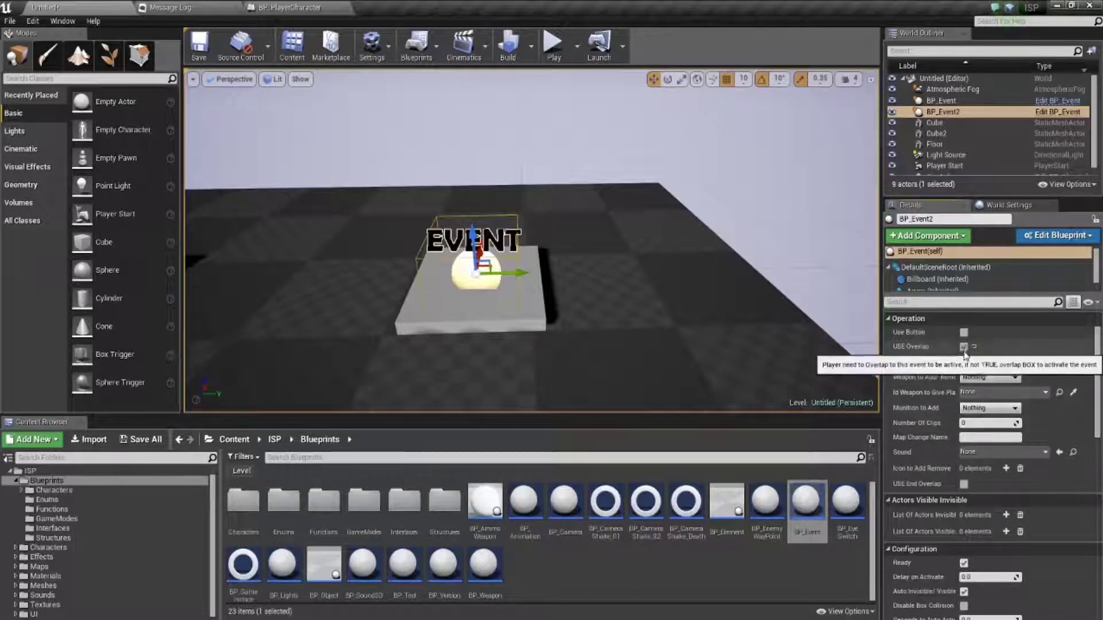
left_click(963, 347)
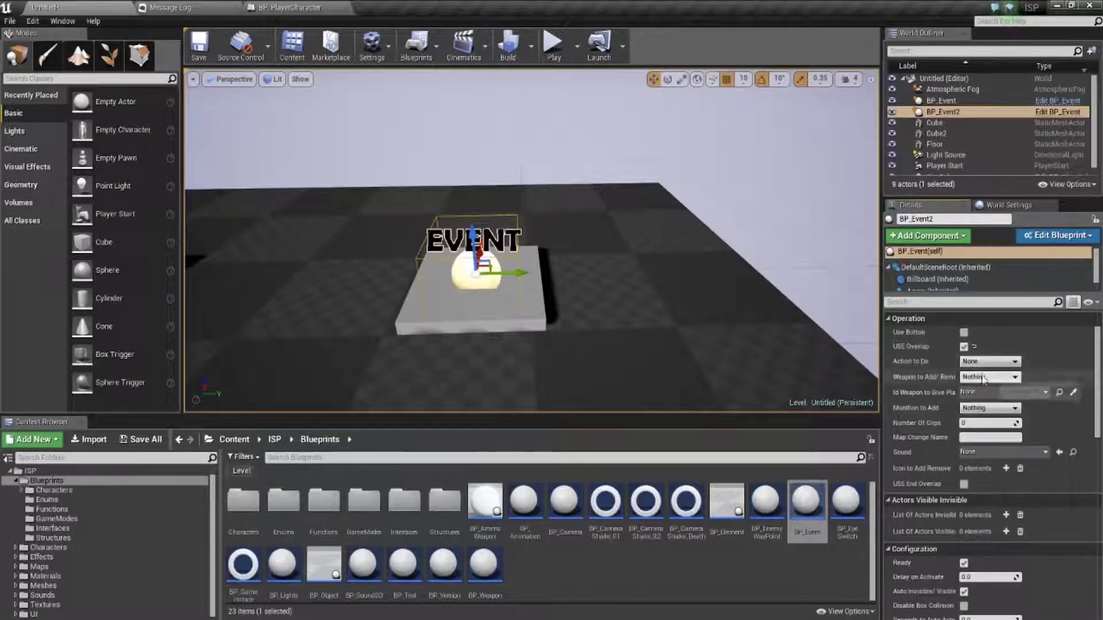
left_click(988, 362)
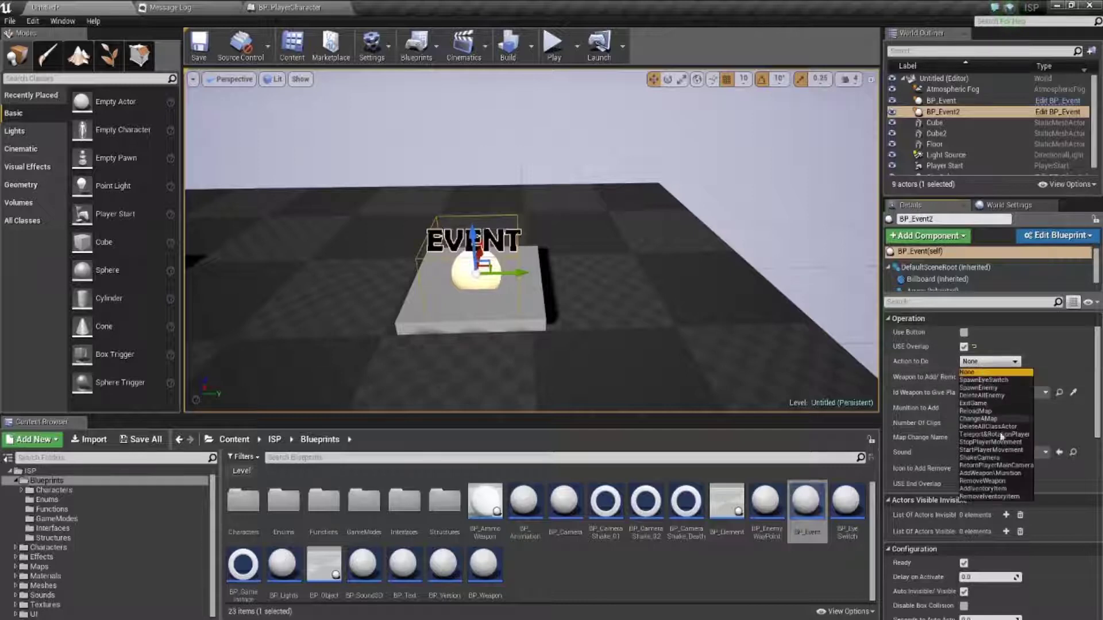
left_click(981, 496)
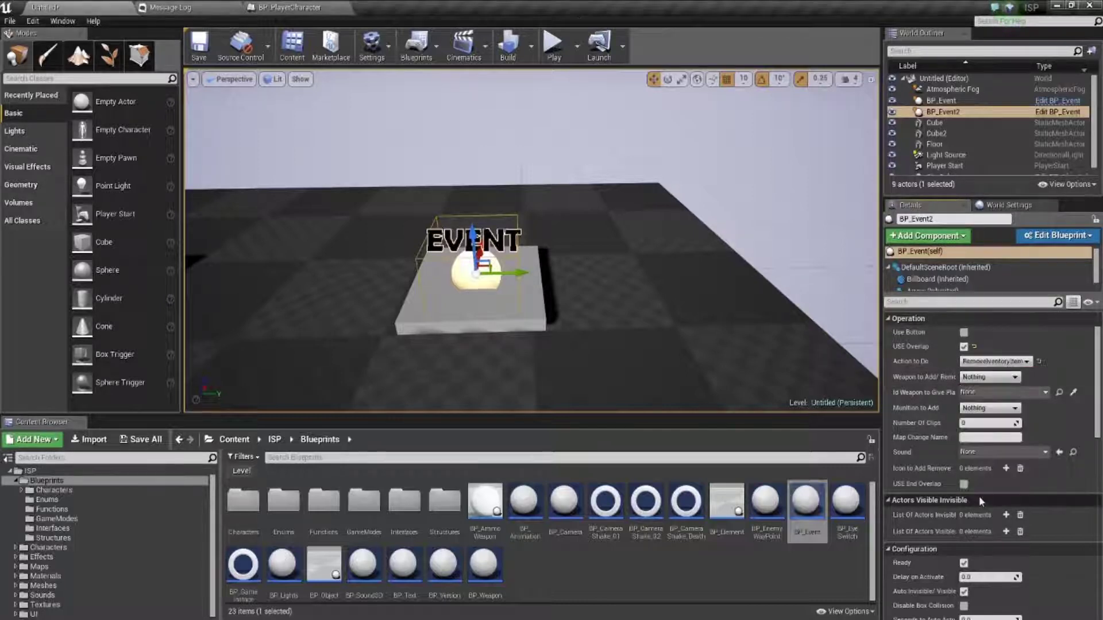
Add an Icon to Add Remove element set to T_Key_BC
left_click(1006, 469)
left_click(1028, 492)
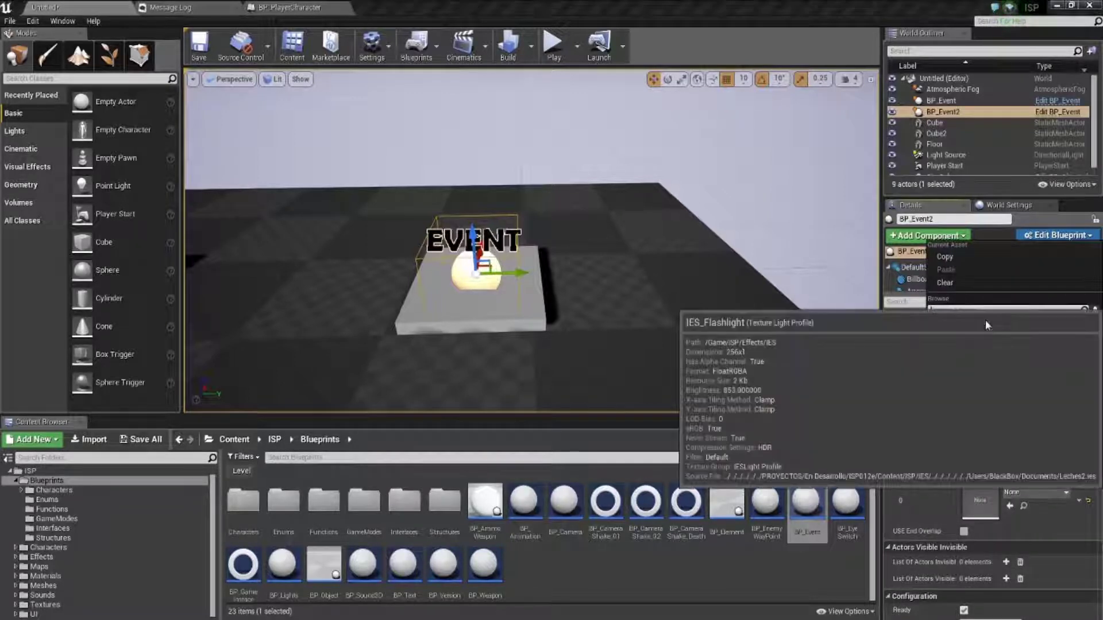
type("key")
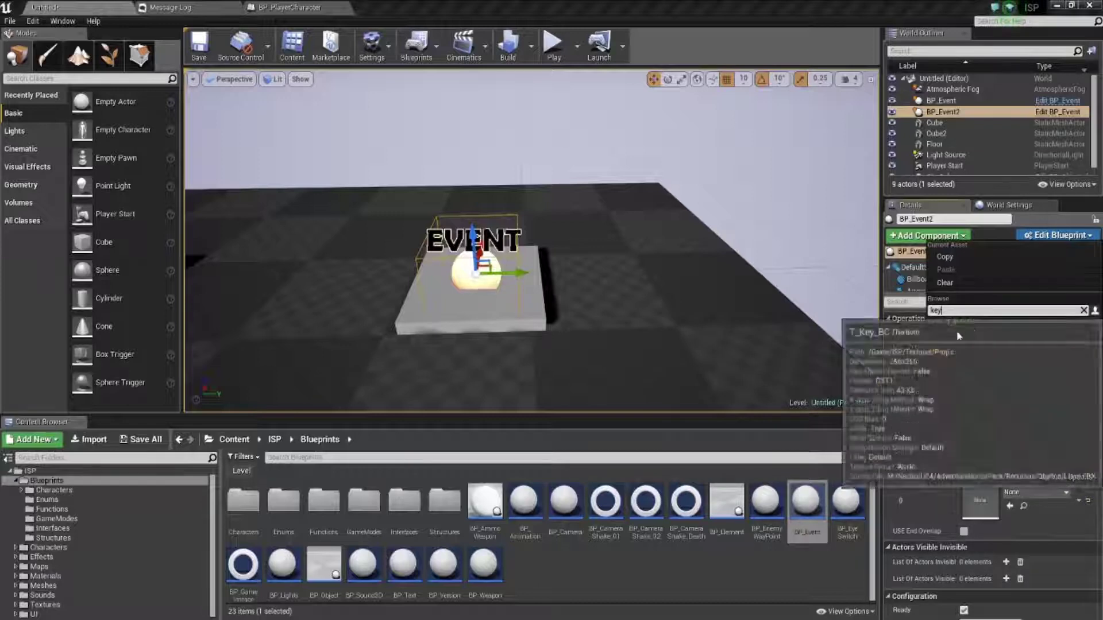
left_click(963, 350)
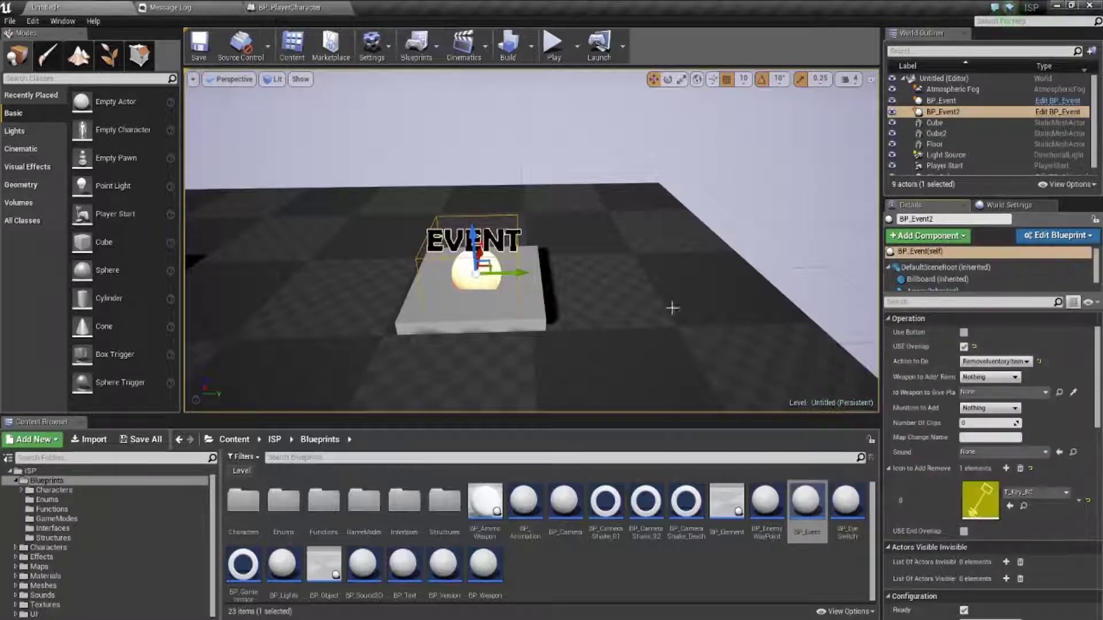
mouse_move(568, 89)
middle_mouse_down()
mouse_move(402, 92)
mouse_move(477, 91)
middle_mouse_up()
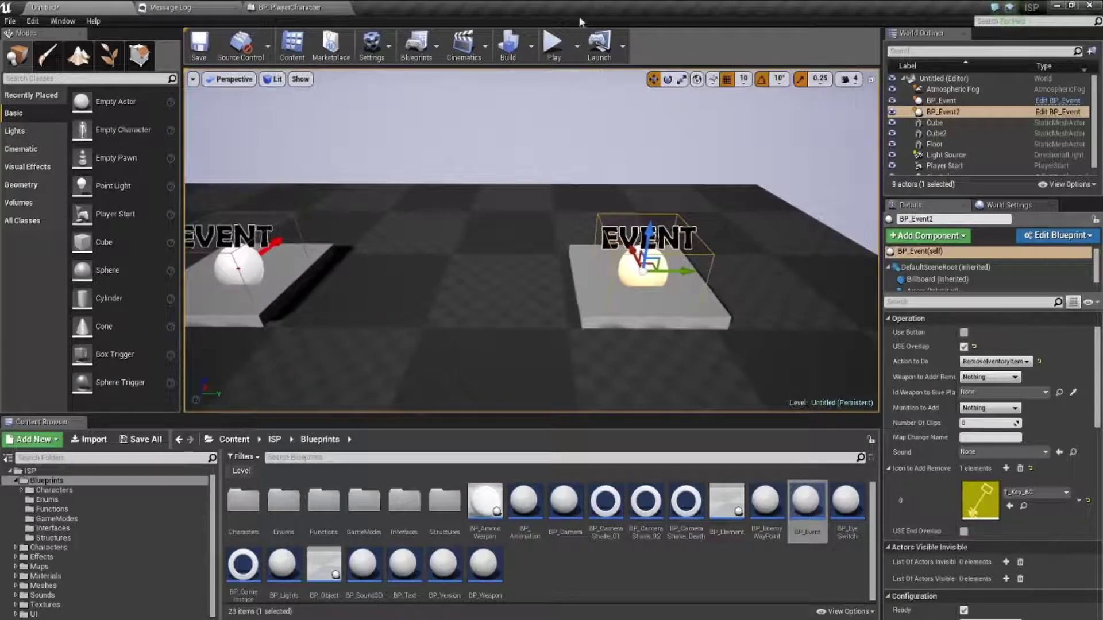
left_click(550, 51)
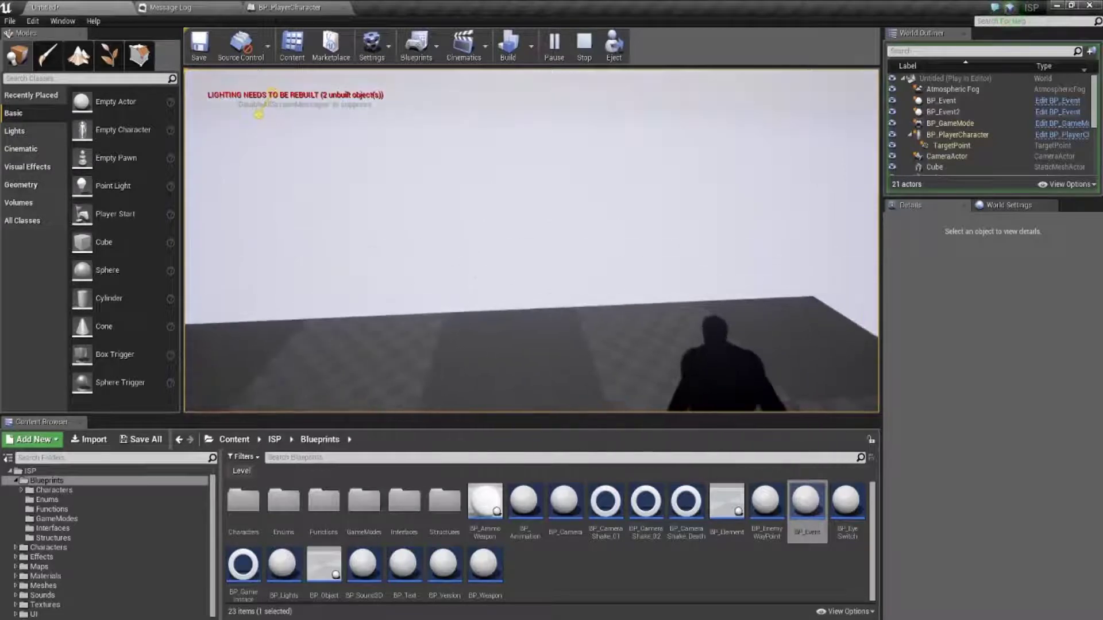
Stop play and set BP_Event's After Event Do to Destroy
key("Escape")
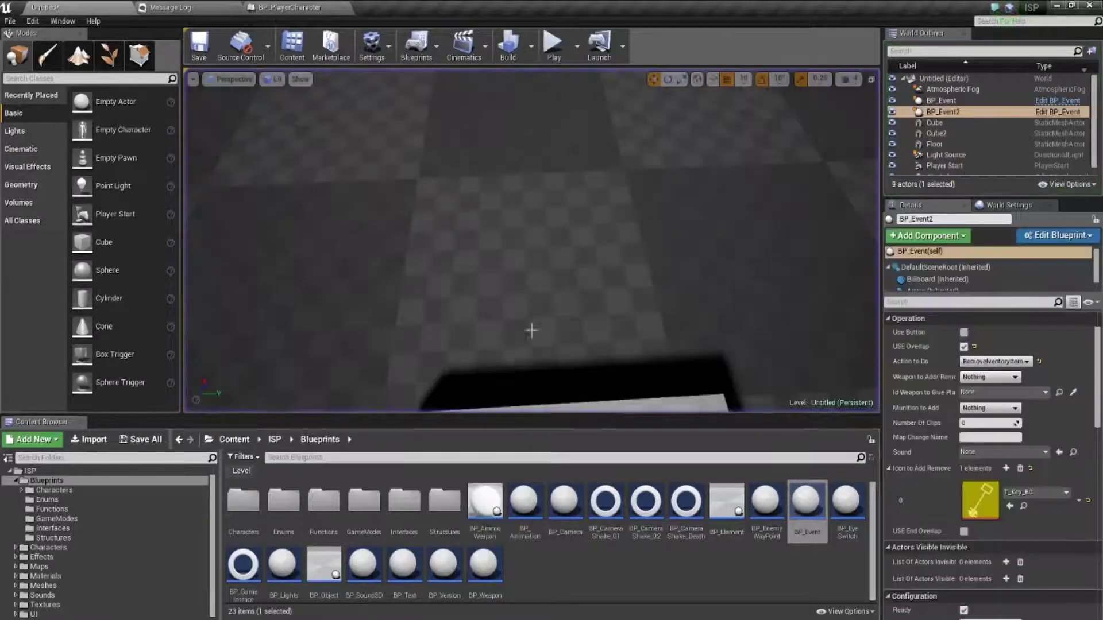
key("f")
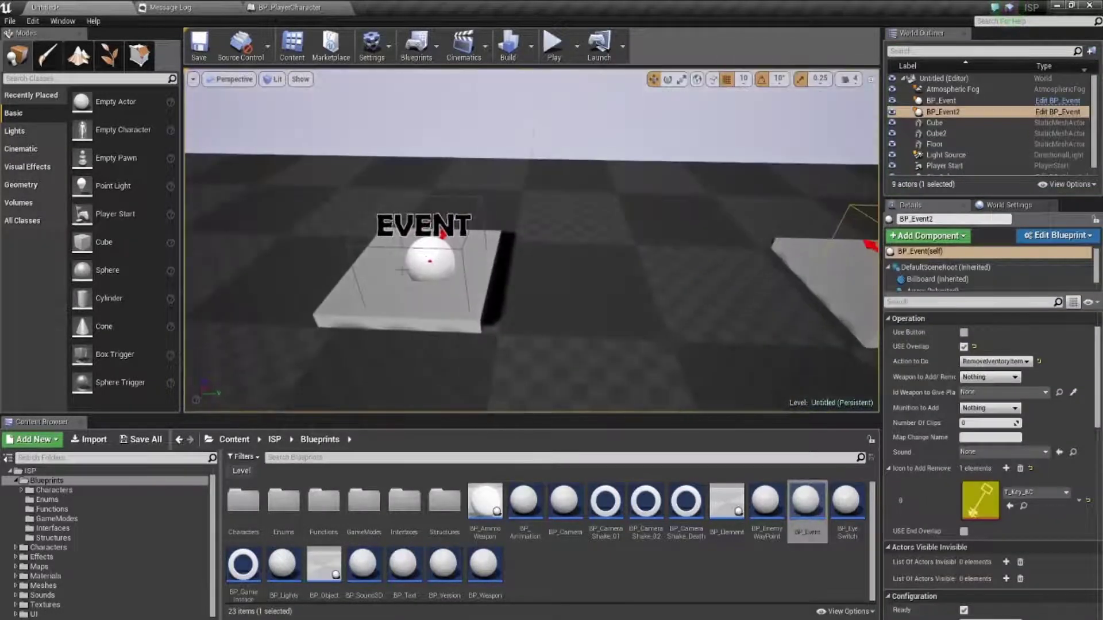
left_click(425, 264)
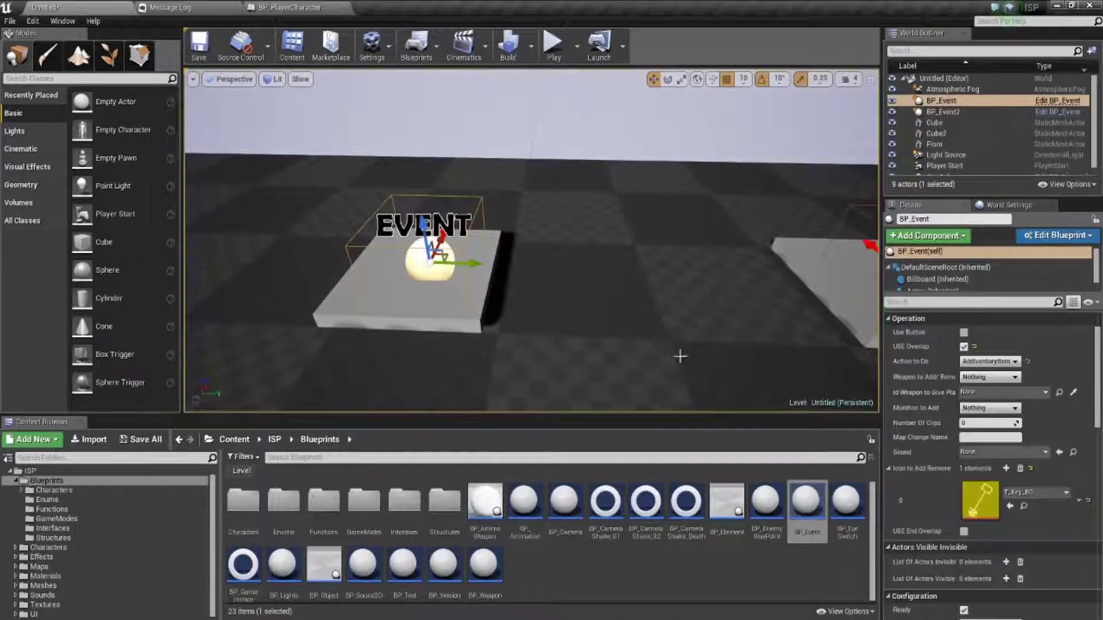
scroll(973, 409, "down", 2)
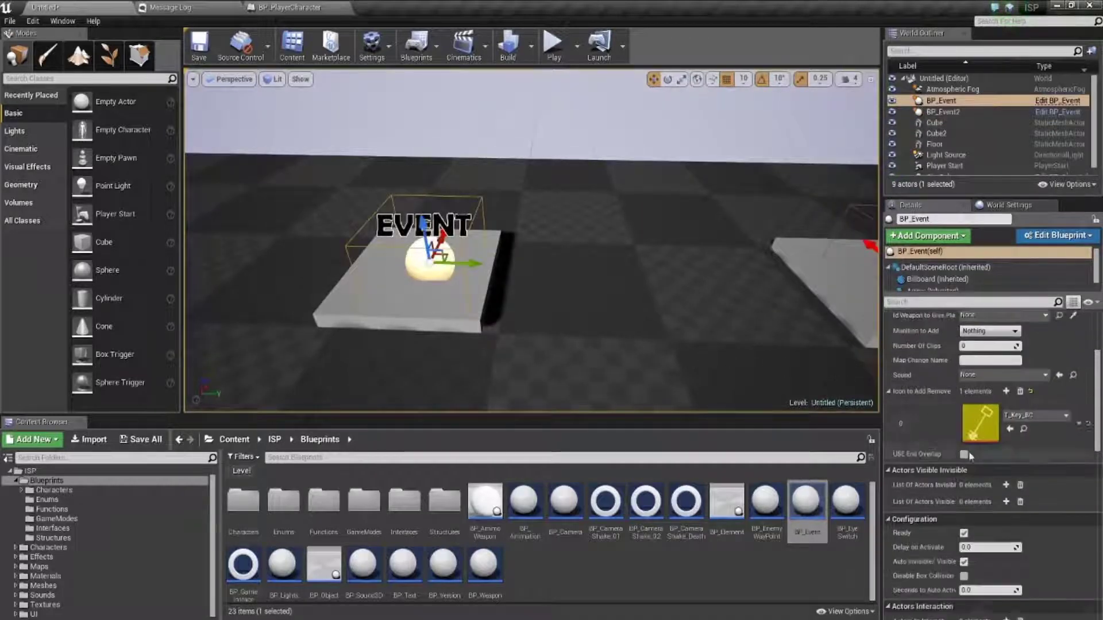
scroll(953, 471, "down", 2)
scroll(927, 543, "down", 2)
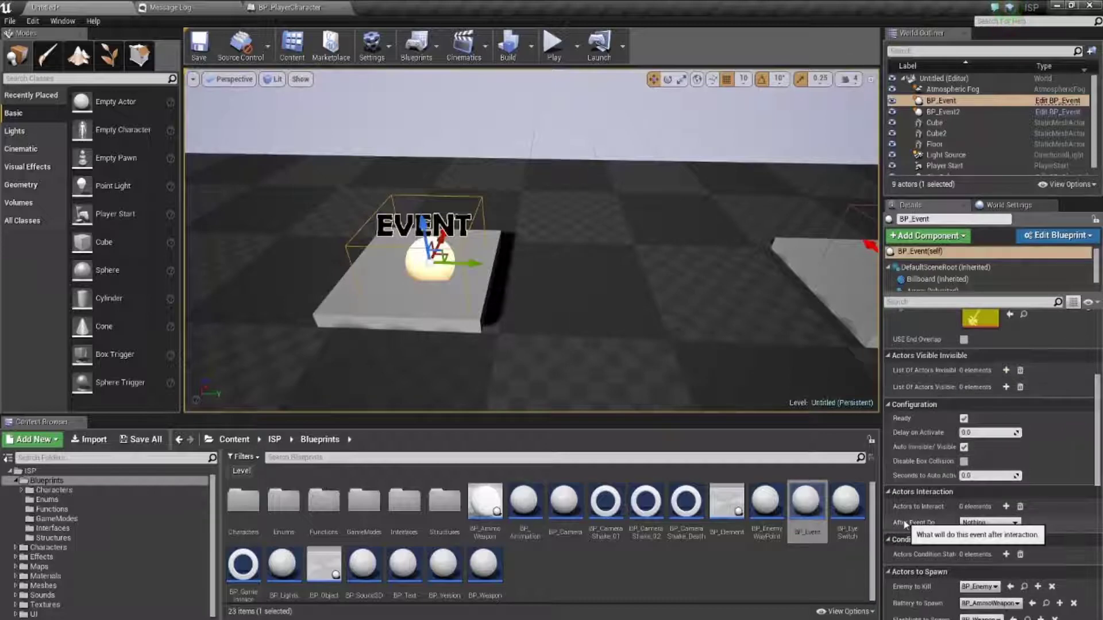
left_click(979, 522)
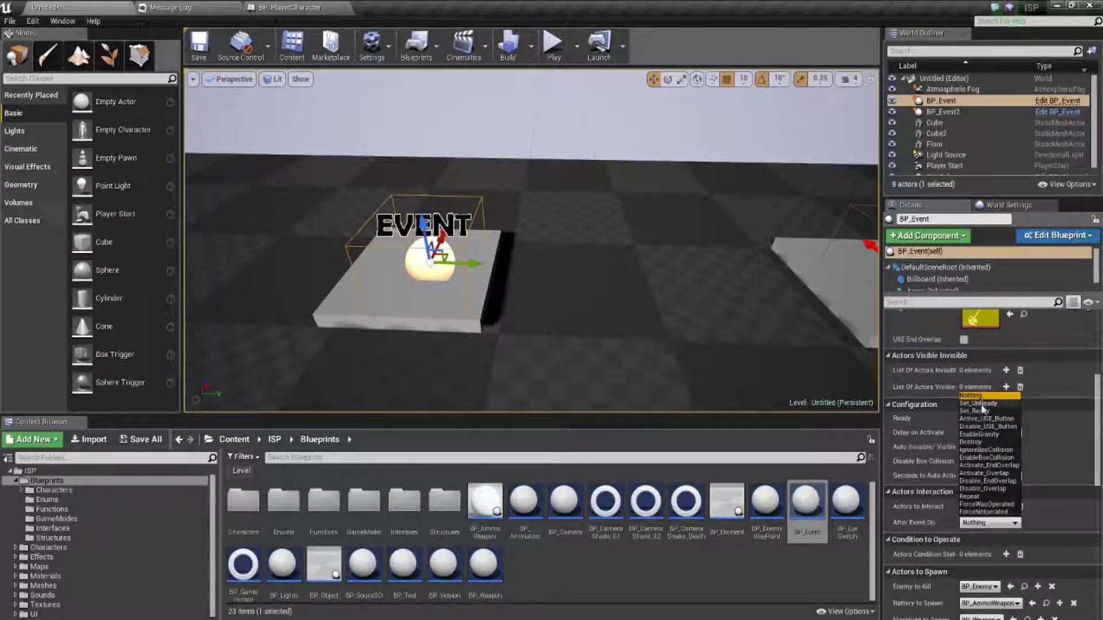
left_click(977, 443)
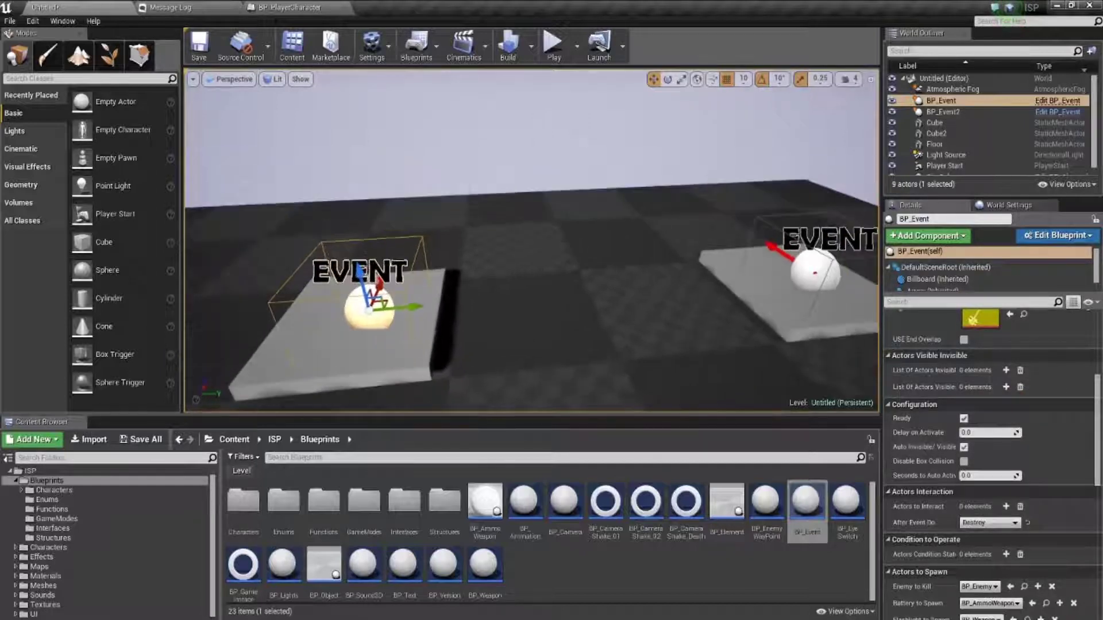
Set BP_Event2's After Event Do to Destroy as well
left_click(813, 266)
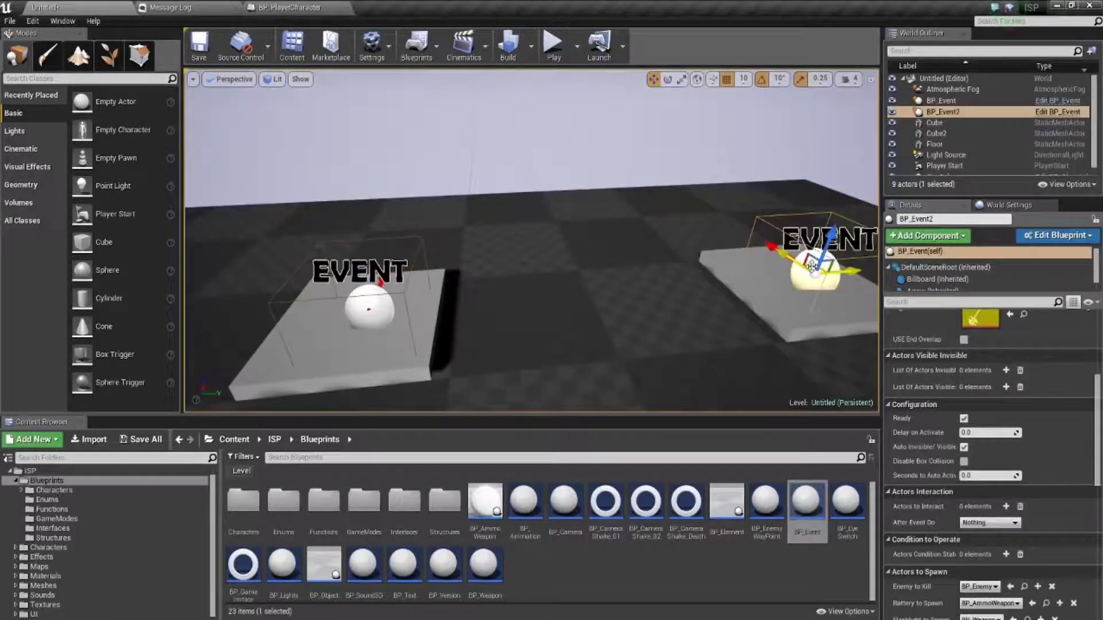
left_click(975, 520)
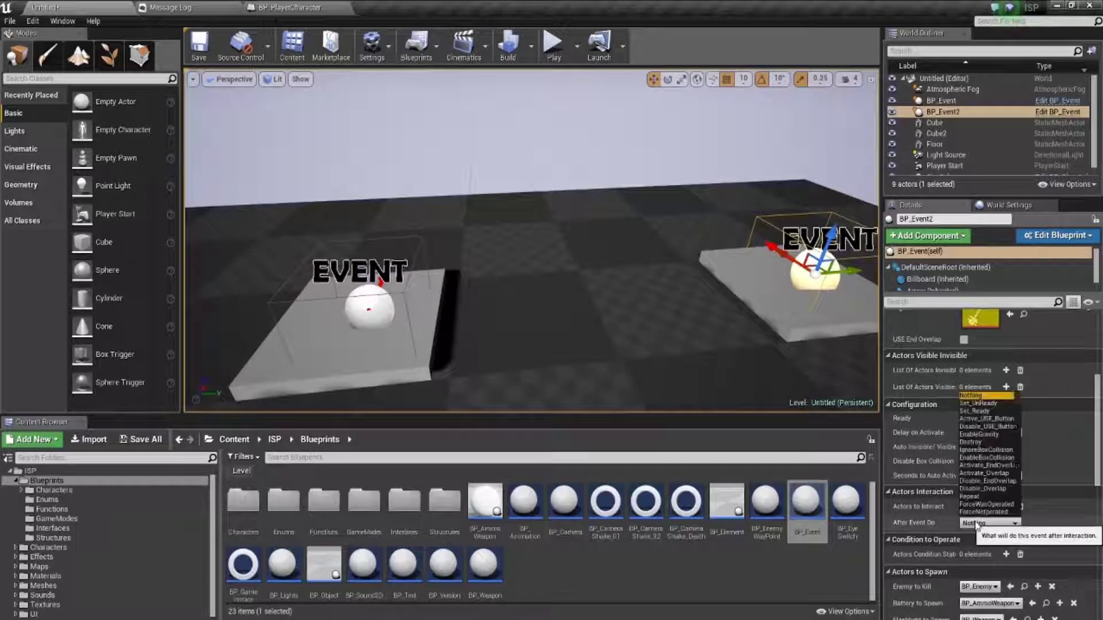
left_click(970, 444)
Play-test the level twice, walking the character onto the first platform
left_click(552, 46)
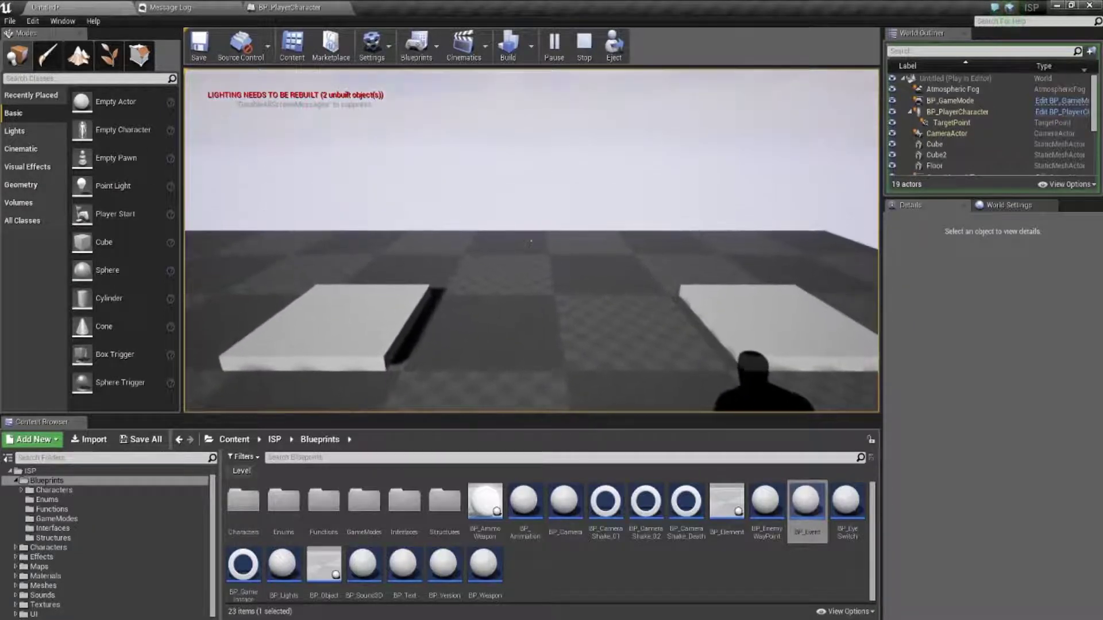
key("Escape")
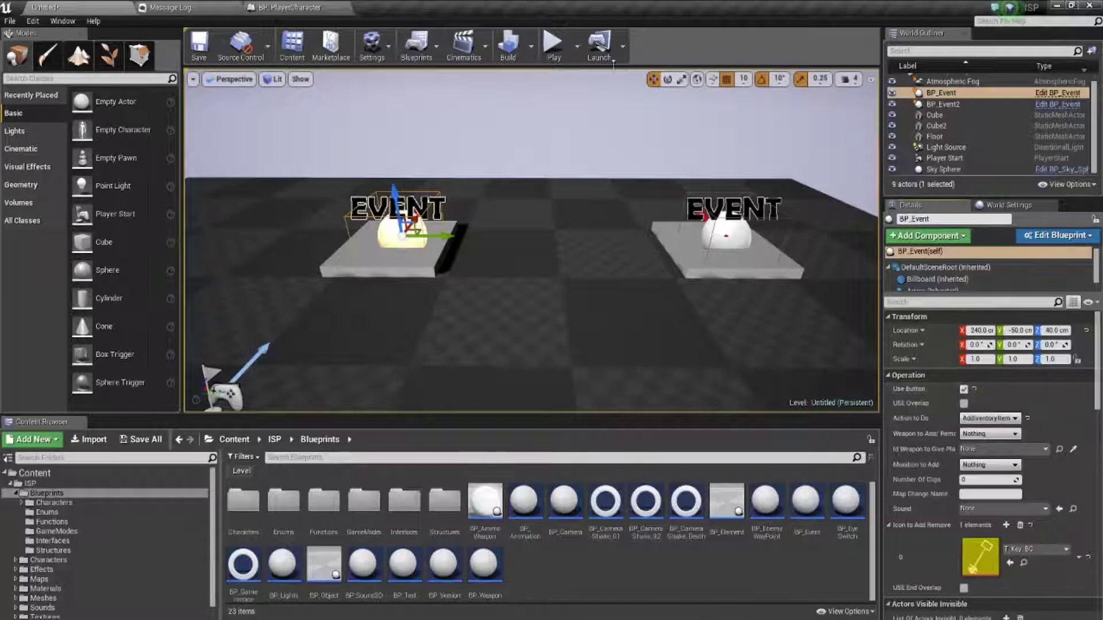
left_click(553, 45)
key("w")
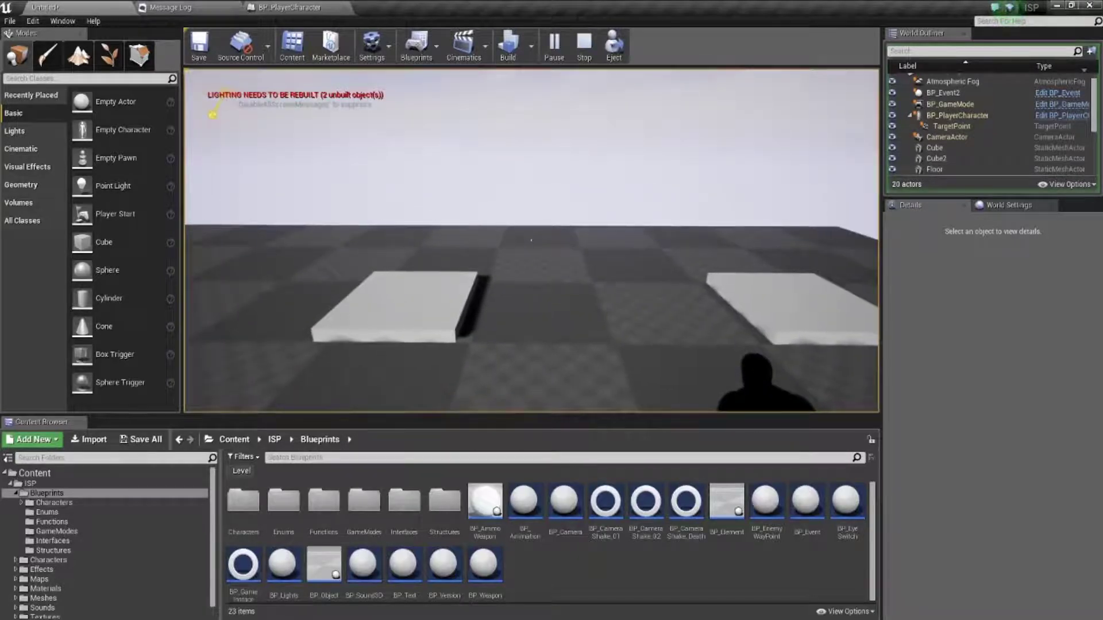
key("Escape")
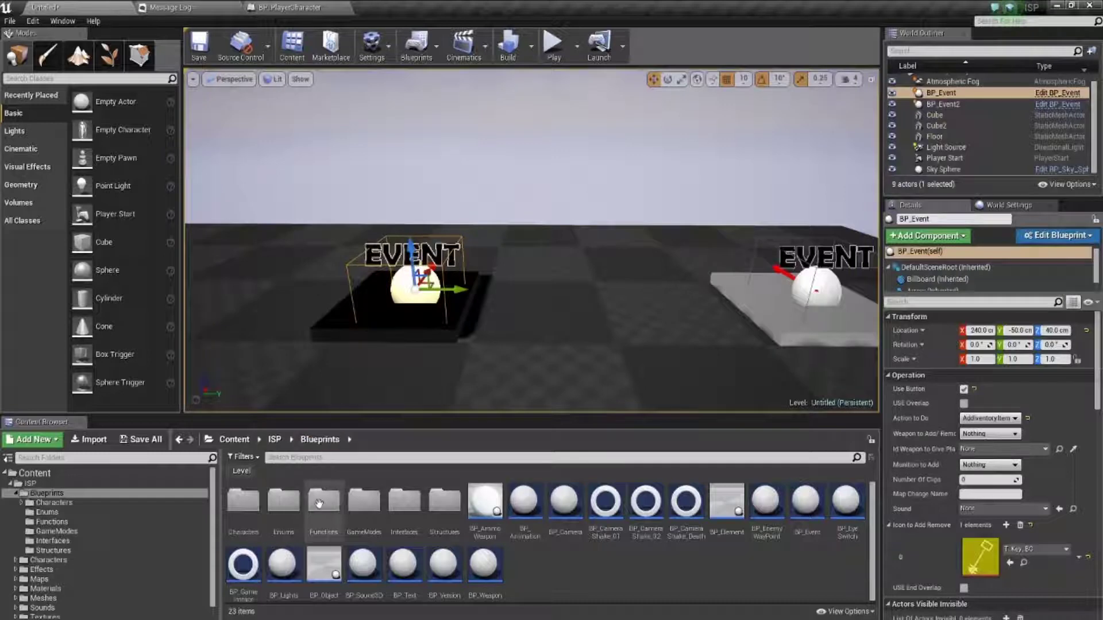
Drag the SM_Key mesh from the ISP folder into the level
left_click(30, 484)
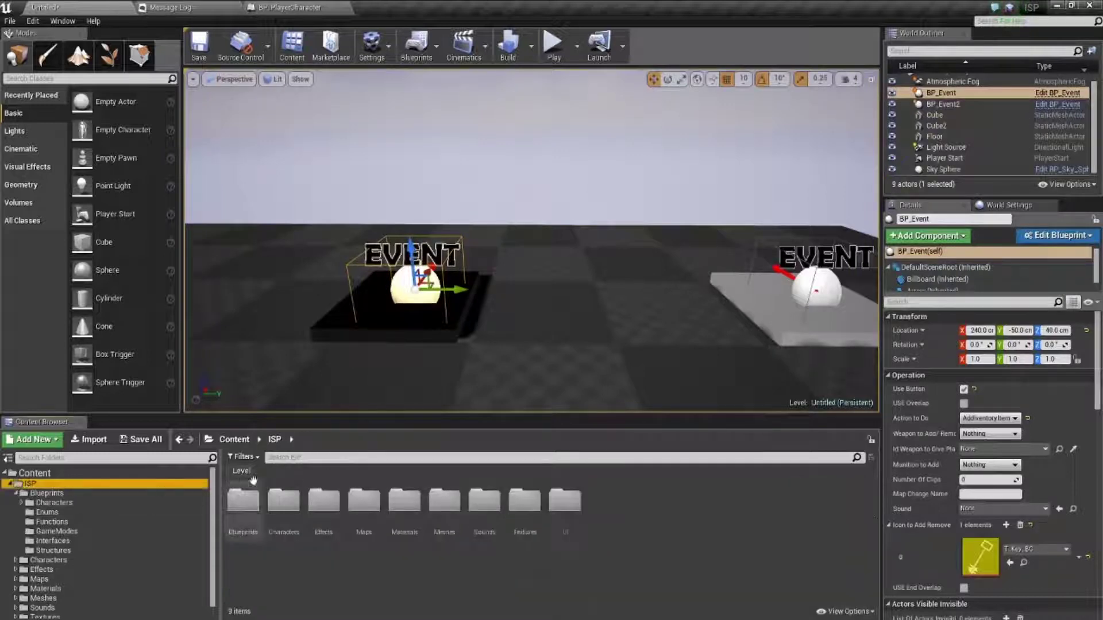
left_click(299, 456)
type("key")
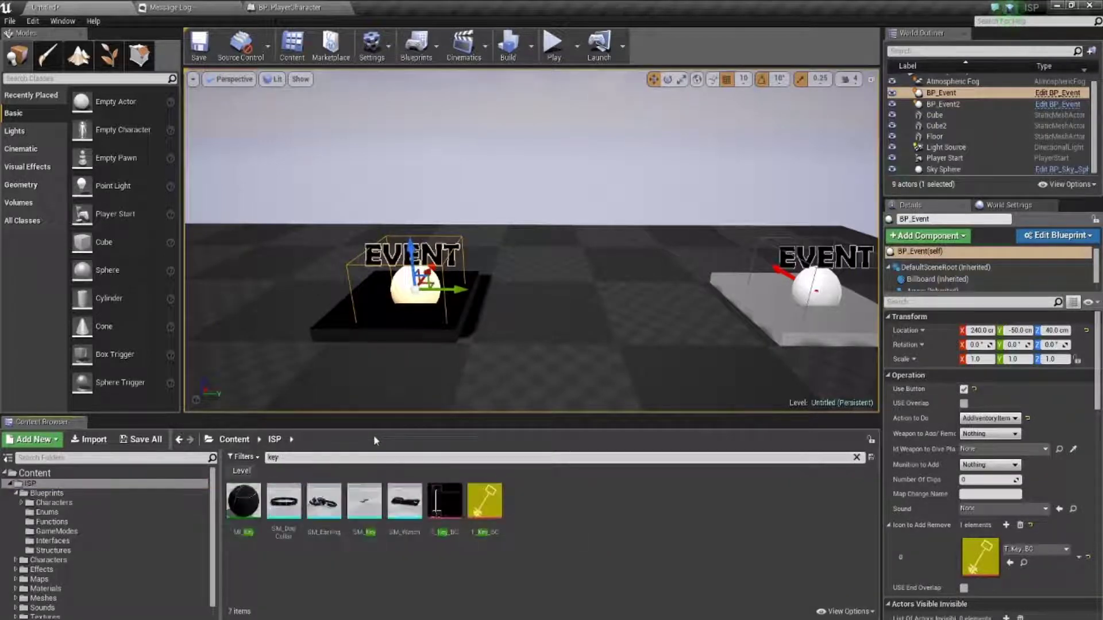
left_click_drag(364, 500, 394, 380)
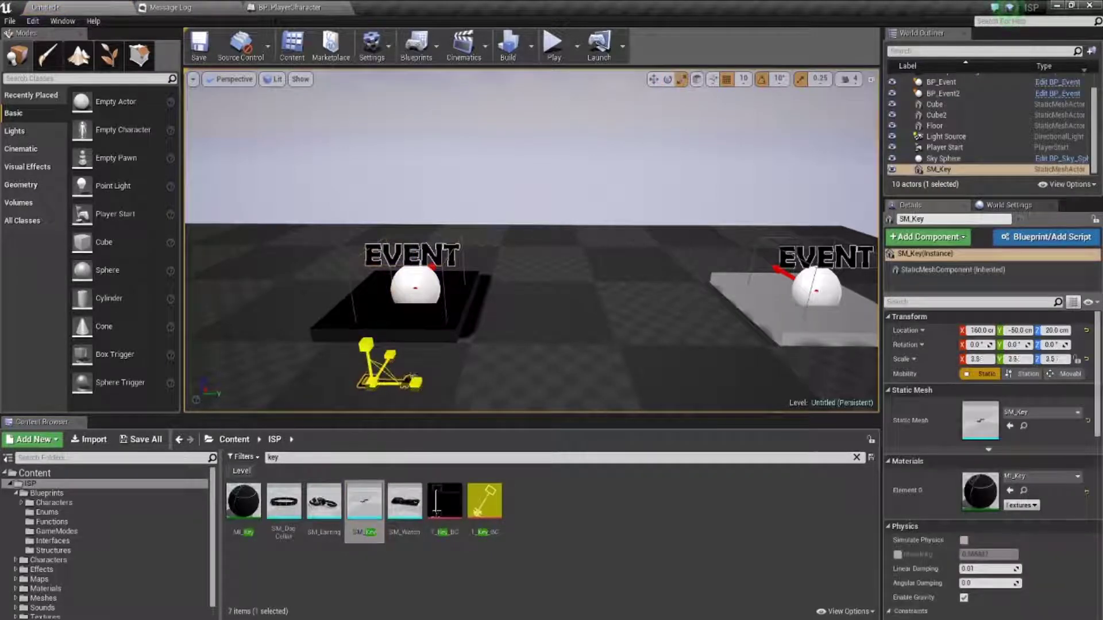
Move the key onto the EVENT platform at the white sphere and raise it slightly
right_click_drag(453, 362, 511, 294)
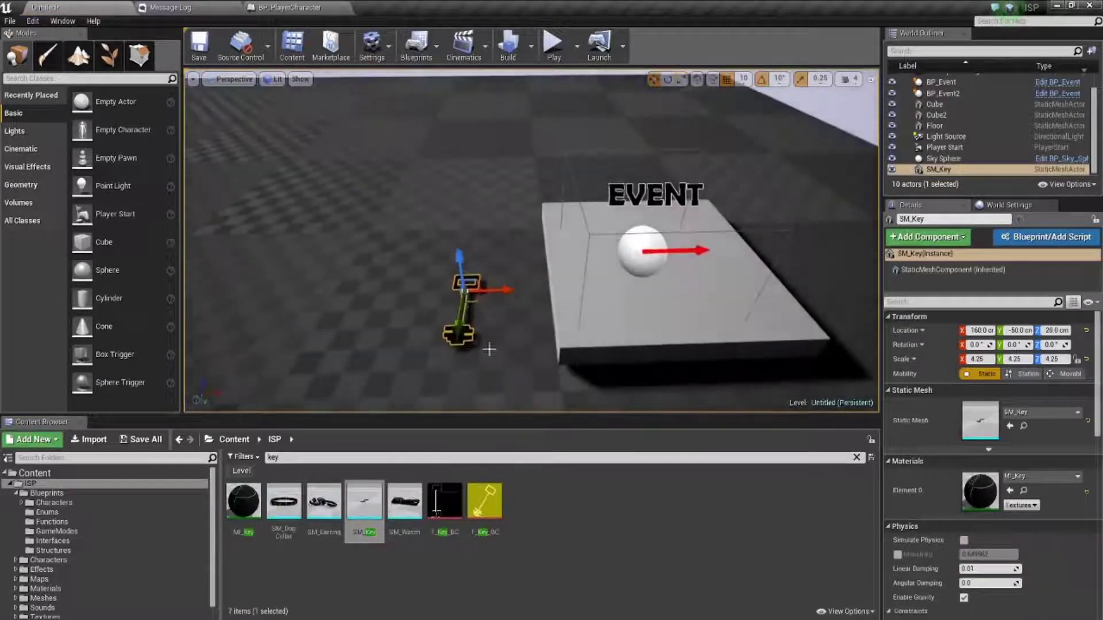
left_click_drag(512, 294, 692, 291)
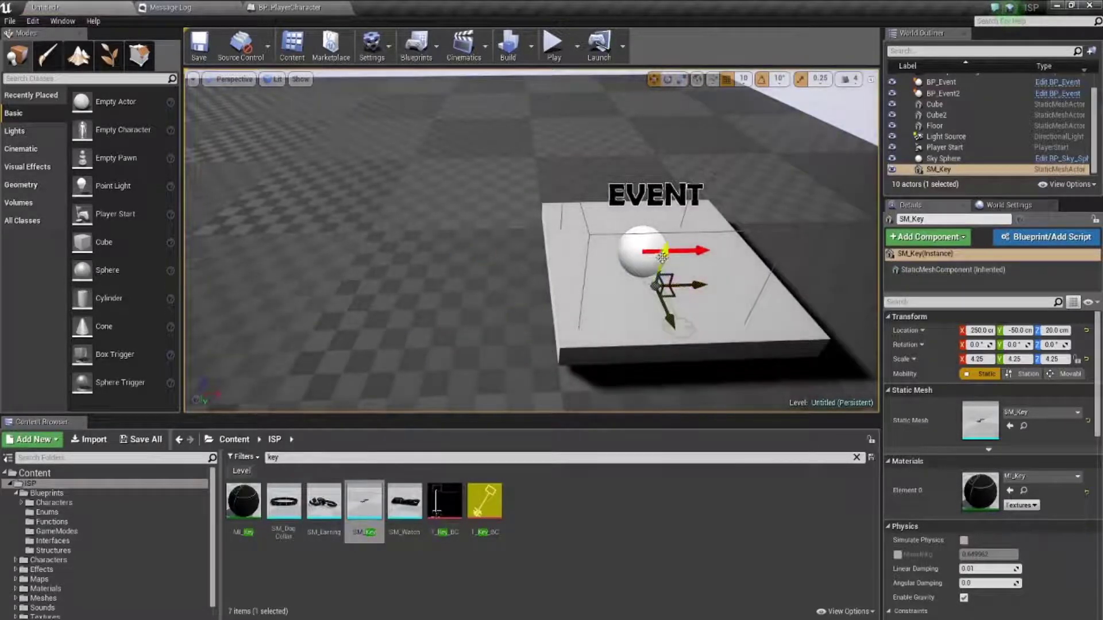
left_click_drag(662, 257, 674, 229)
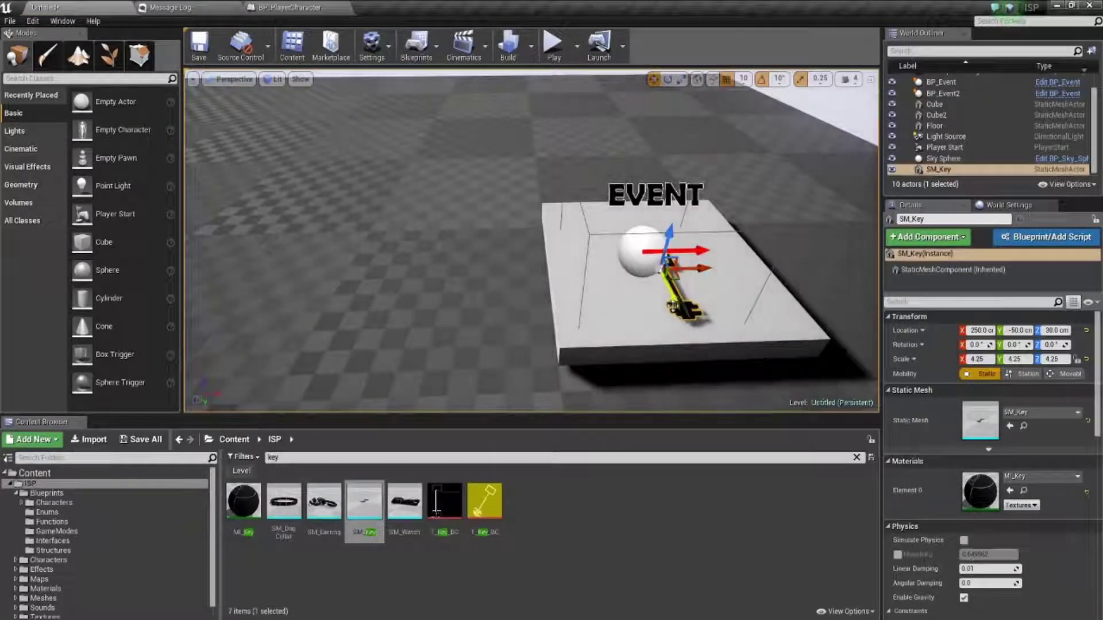
right_click_drag(673, 306, 612, 249)
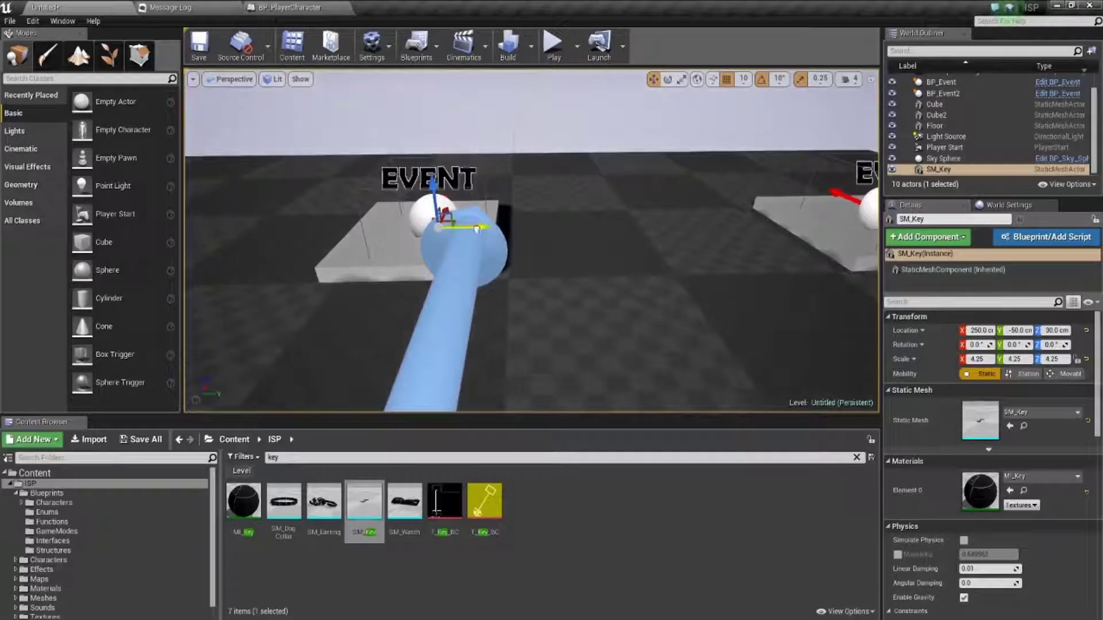
right_click_drag(522, 246, 525, 245)
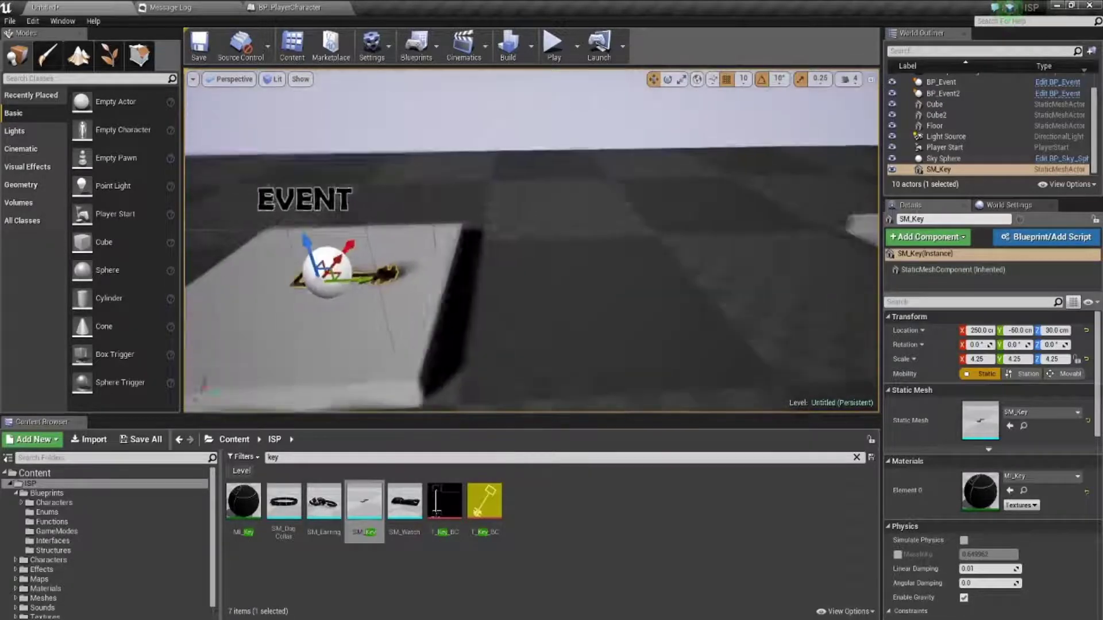
left_click(322, 251)
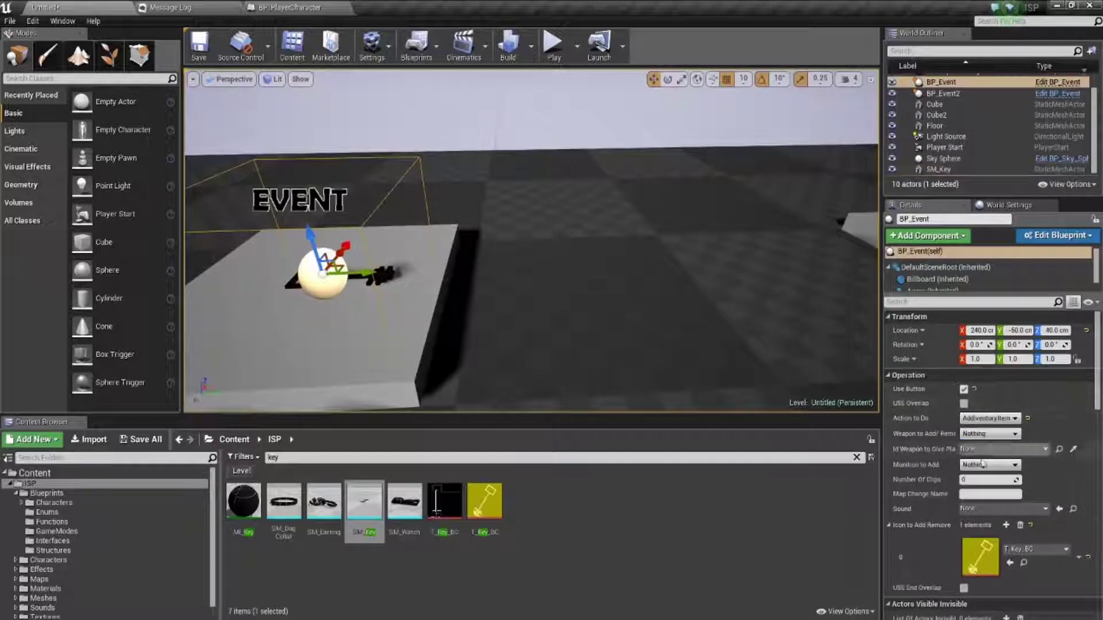
Add an Actors to Interact entry on BP_Event targeting SM_Key with action Destroy
scroll(971, 505, "down", 3)
scroll(971, 531, "down", 3)
scroll(970, 532, "down", 3)
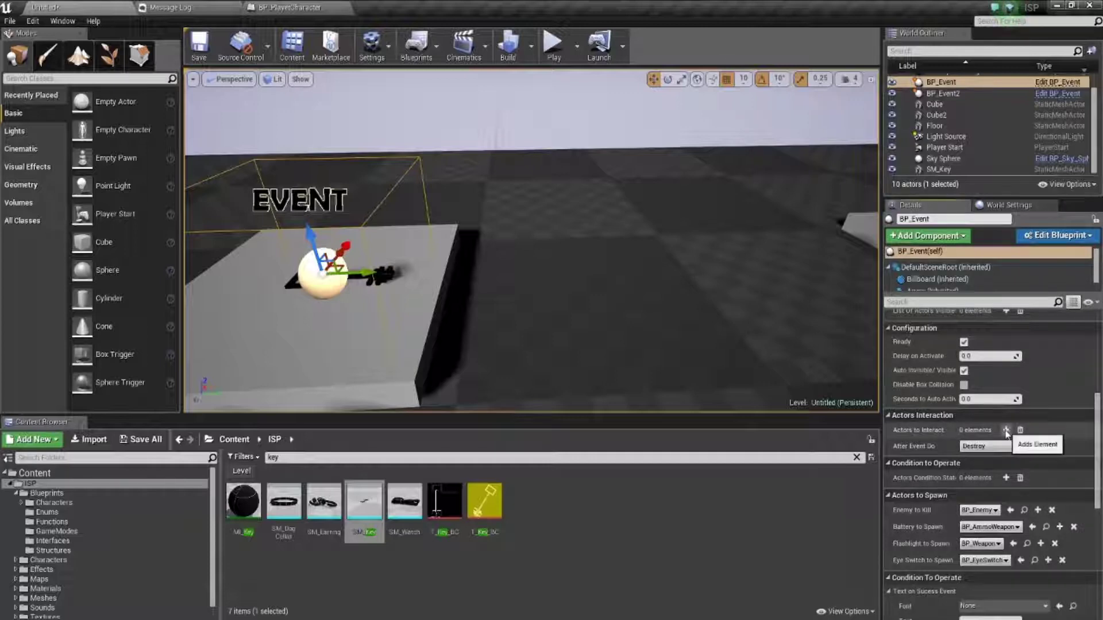
left_click(1006, 431)
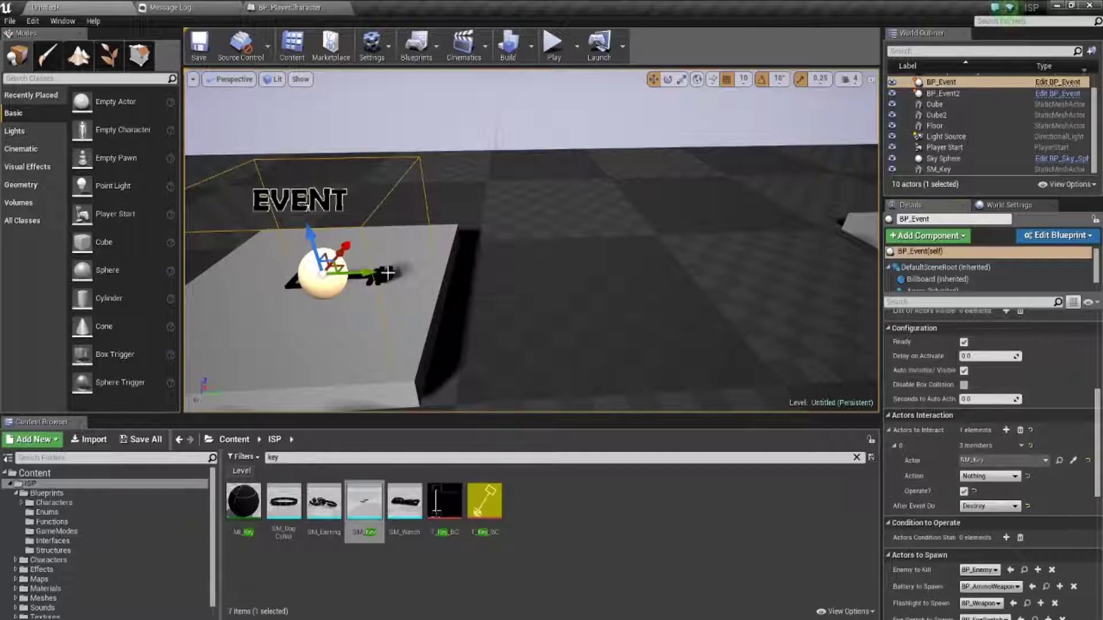
left_click(982, 477)
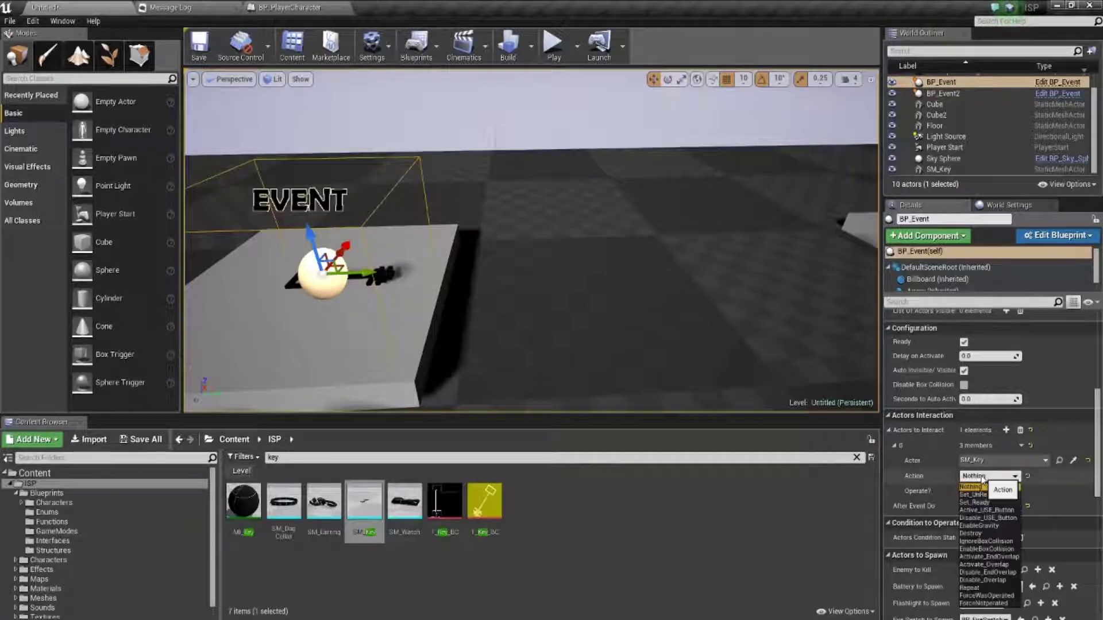
left_click(974, 535)
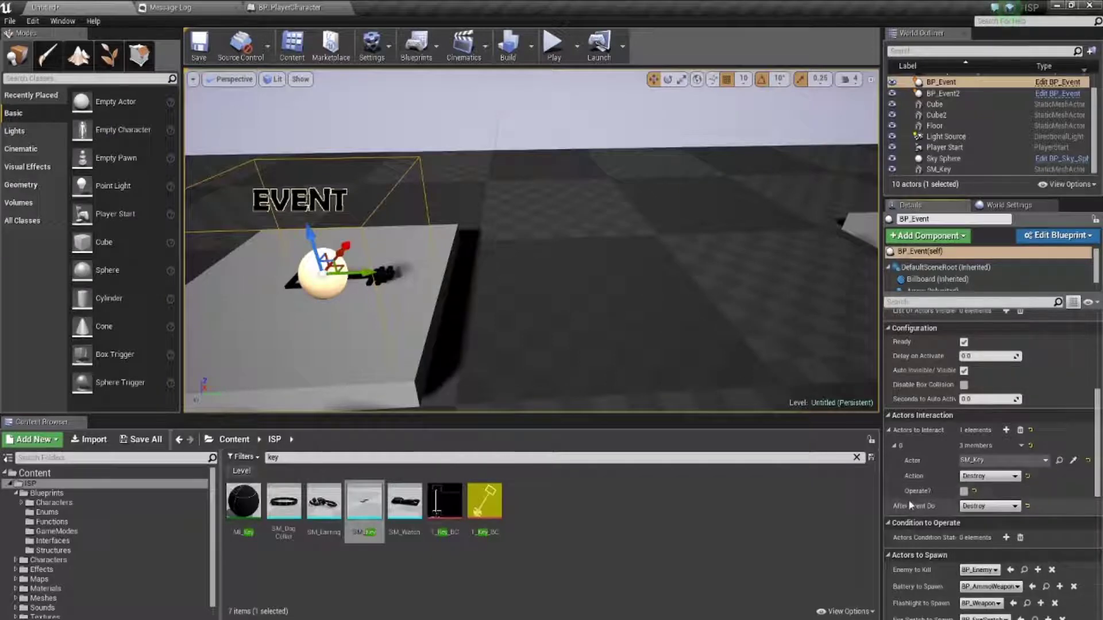
scroll(910, 505, "up", 3)
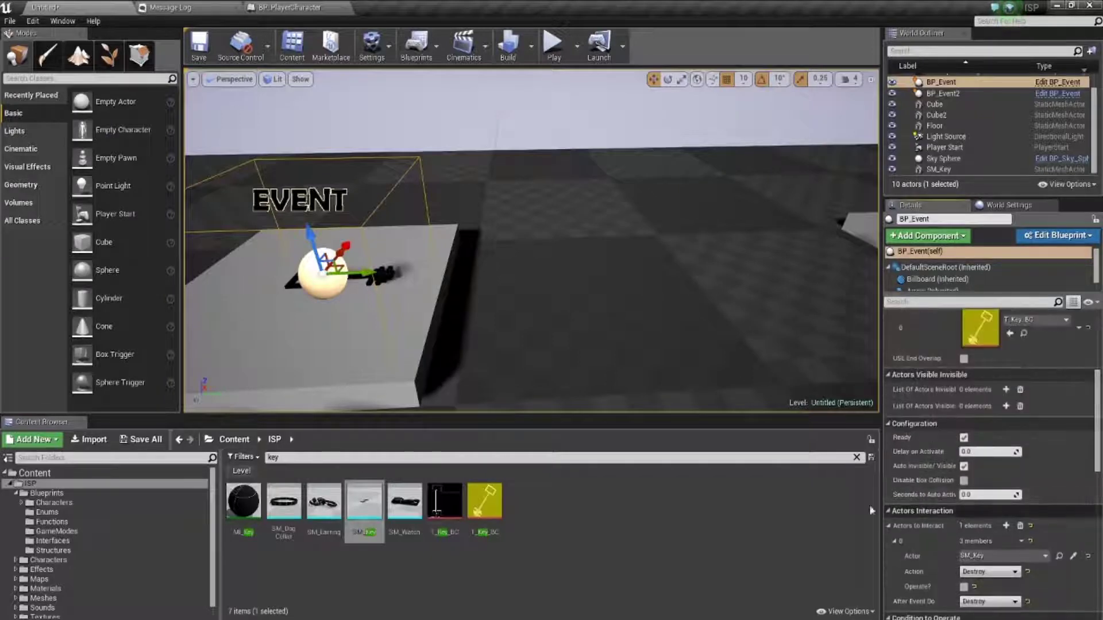
Play-test the level, picking up the key from the table, then stop and reframe both EVENT tables
left_click(554, 53)
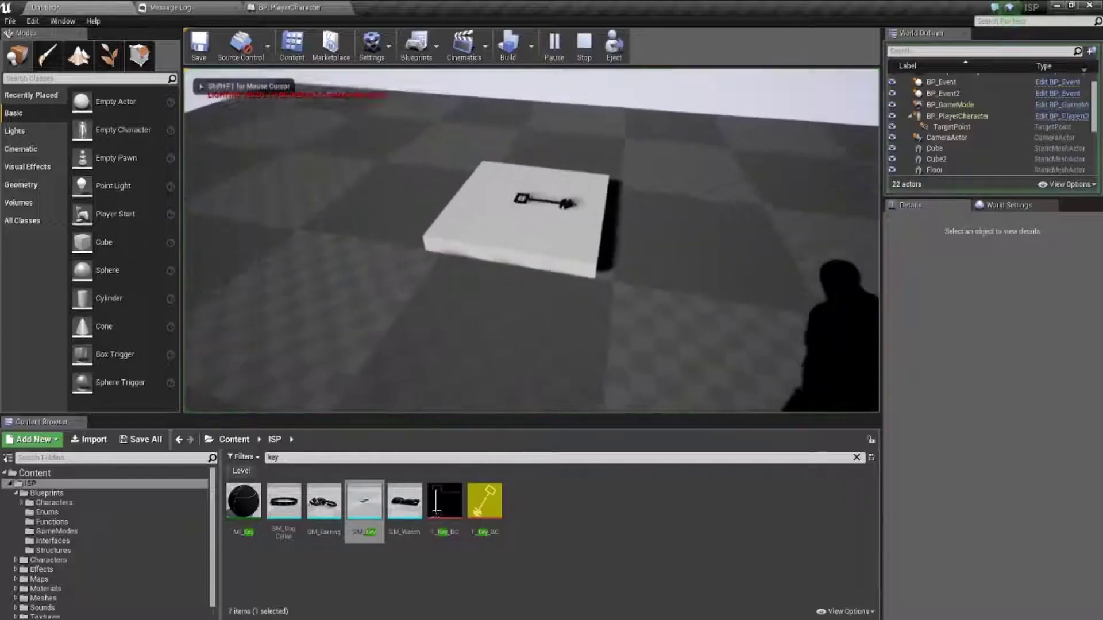
key("w")
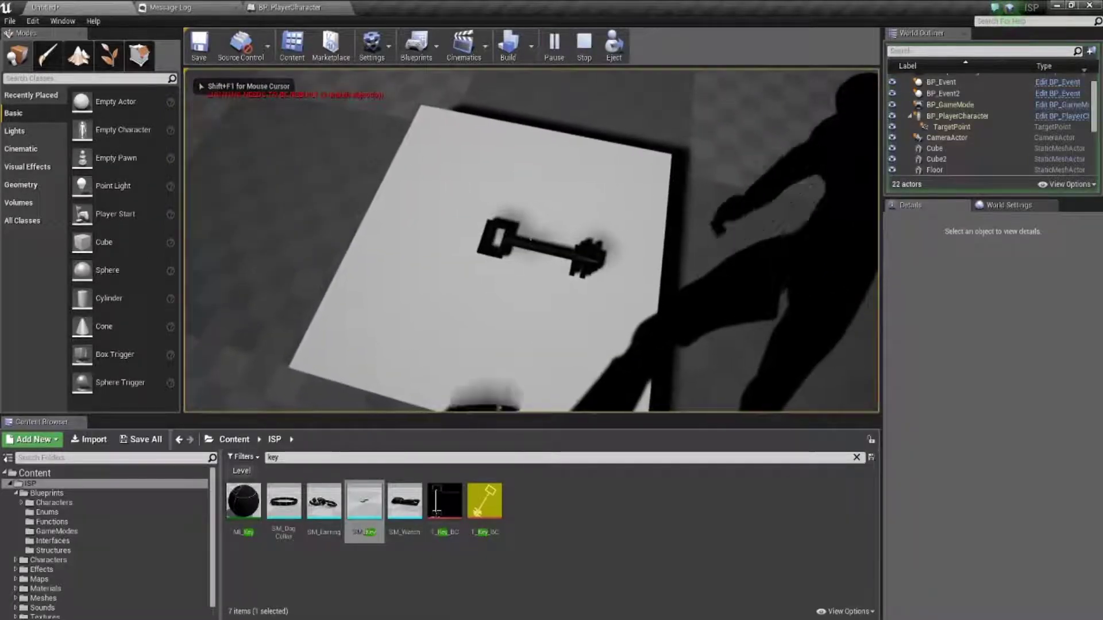
key("e")
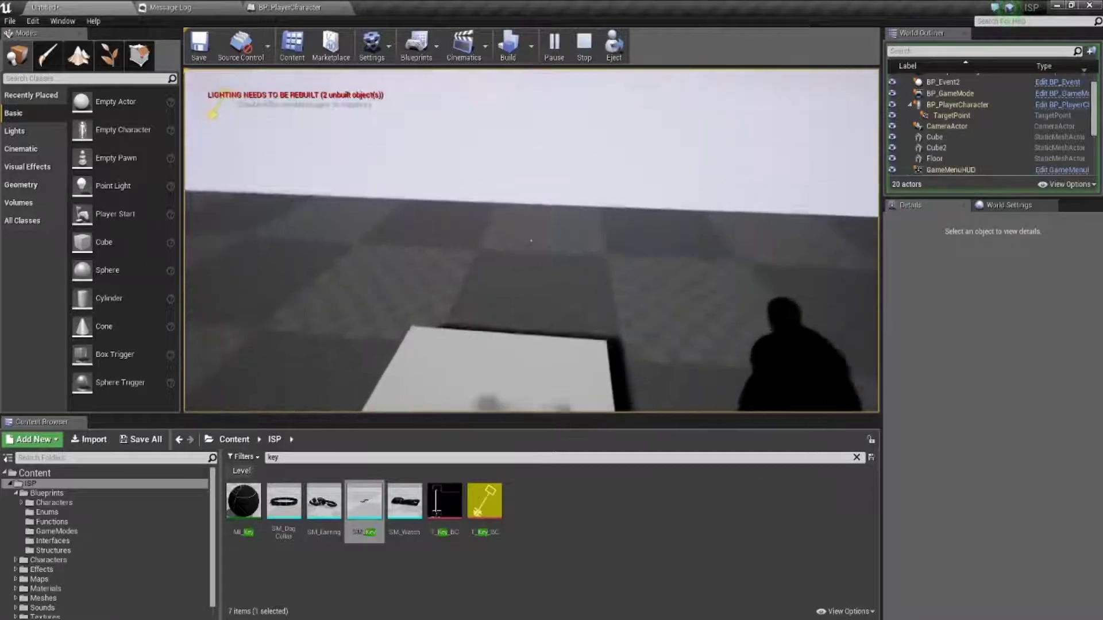
key("s")
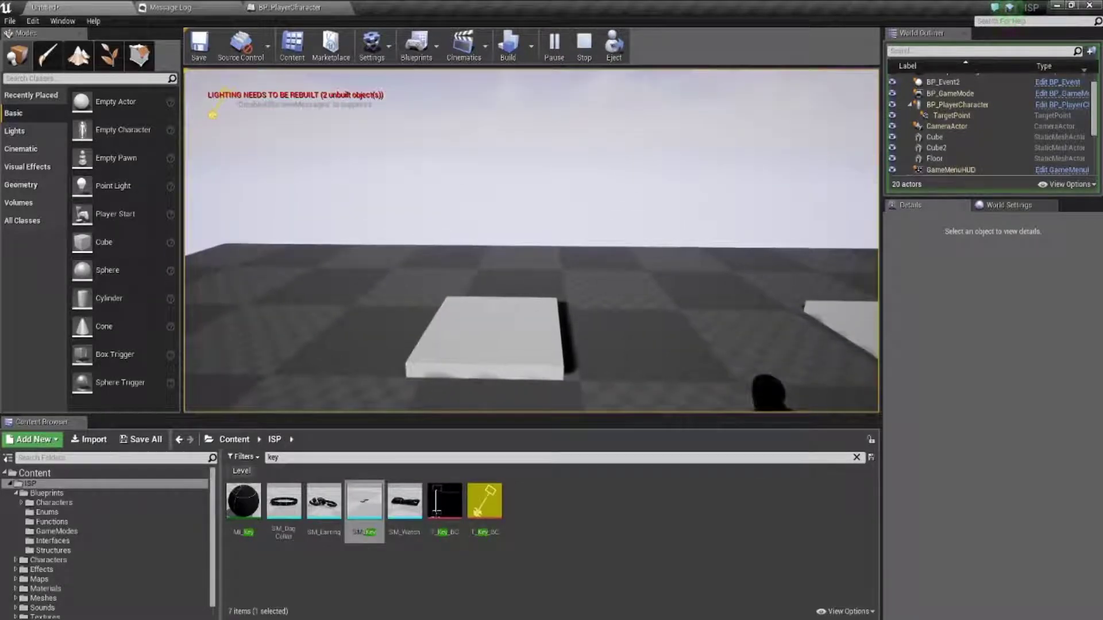
key("Escape")
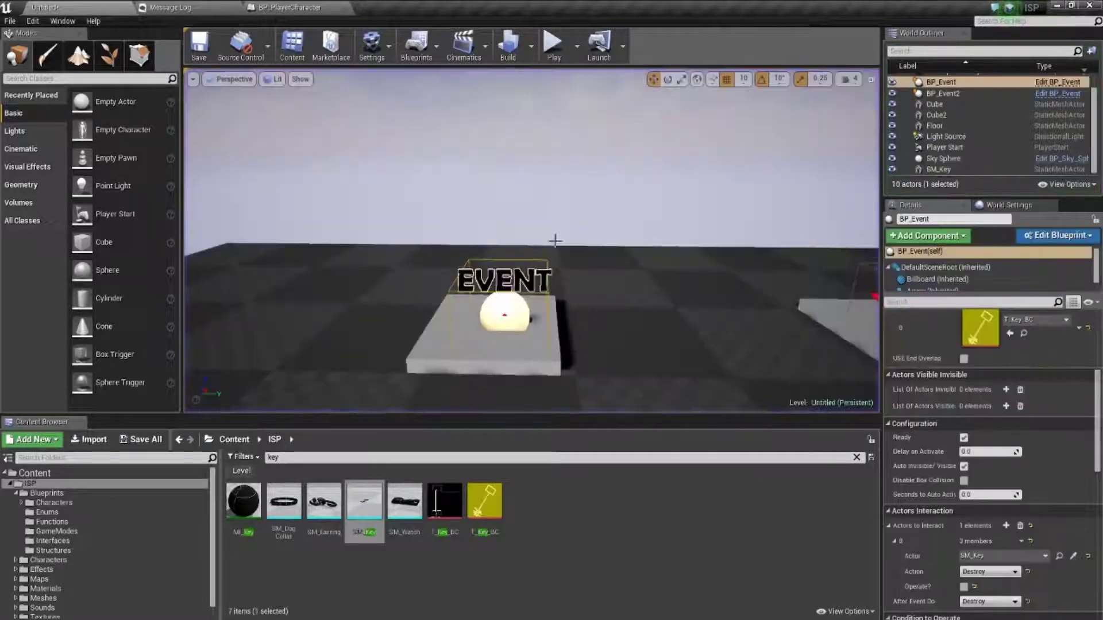
left_click_drag(558, 267, 557, 321)
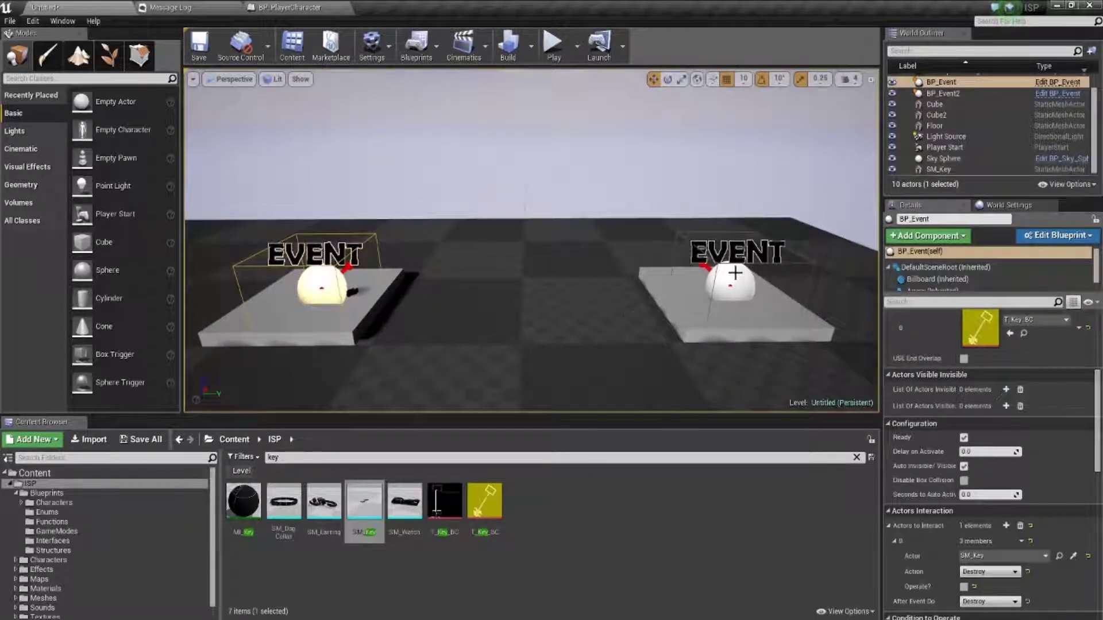
mouse_move(558, 322)
left_mouse_down()
mouse_move(580, 344)
mouse_move(551, 344)
left_mouse_up()
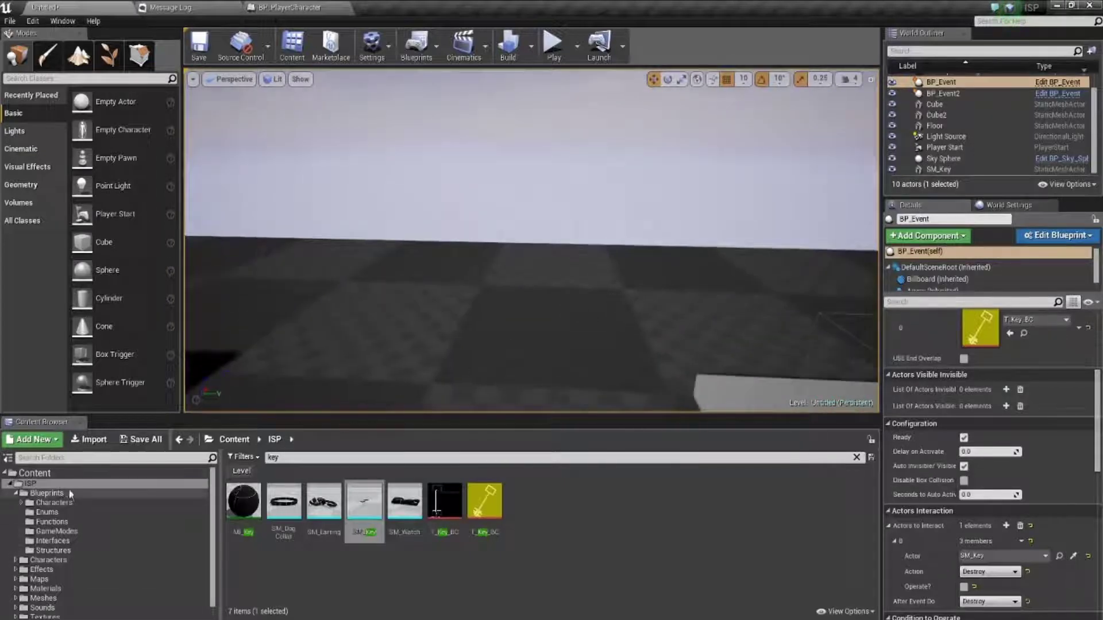
Browse to the ISP Blueprints folder and clear the key search filter
left_click(60, 494)
left_click(30, 484)
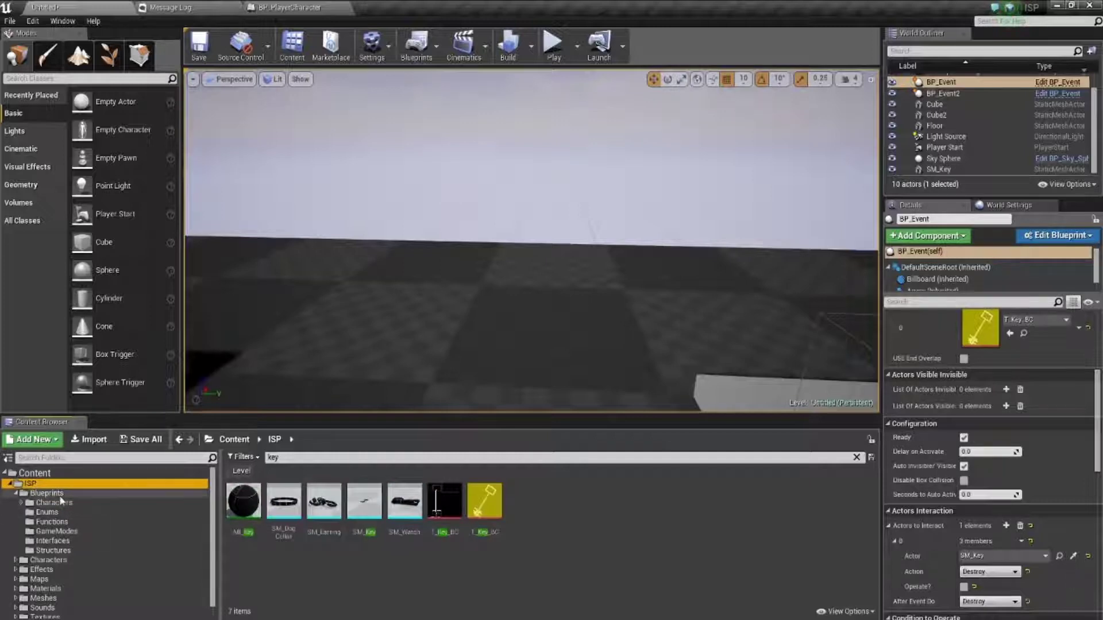
left_click(63, 492)
key("BackSpace")
key("BackSpace")
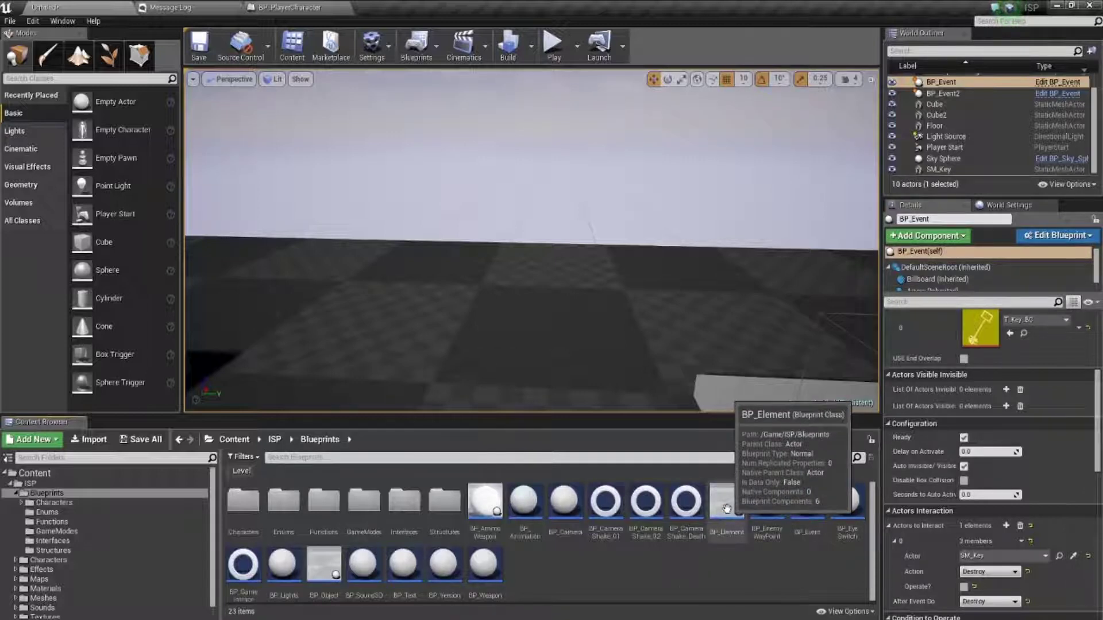
Drop a BP_Element into the level, lift it to 380, 270, 60 and focus on it
left_click_drag(727, 509, 739, 379)
left_click_drag(744, 321, 741, 322)
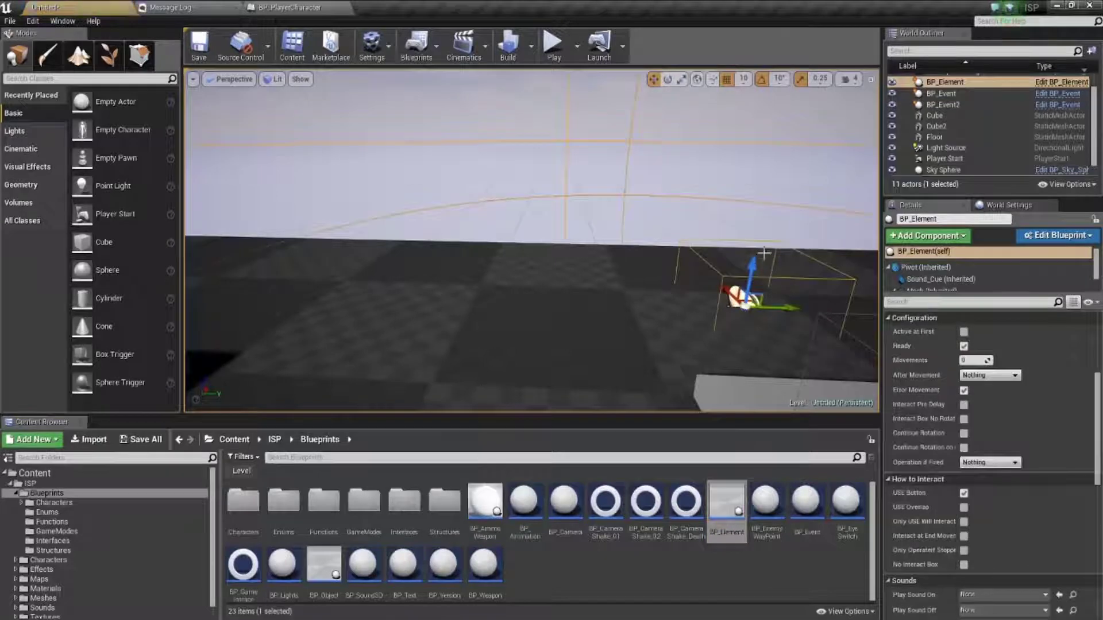
left_click_drag(747, 270, 765, 193)
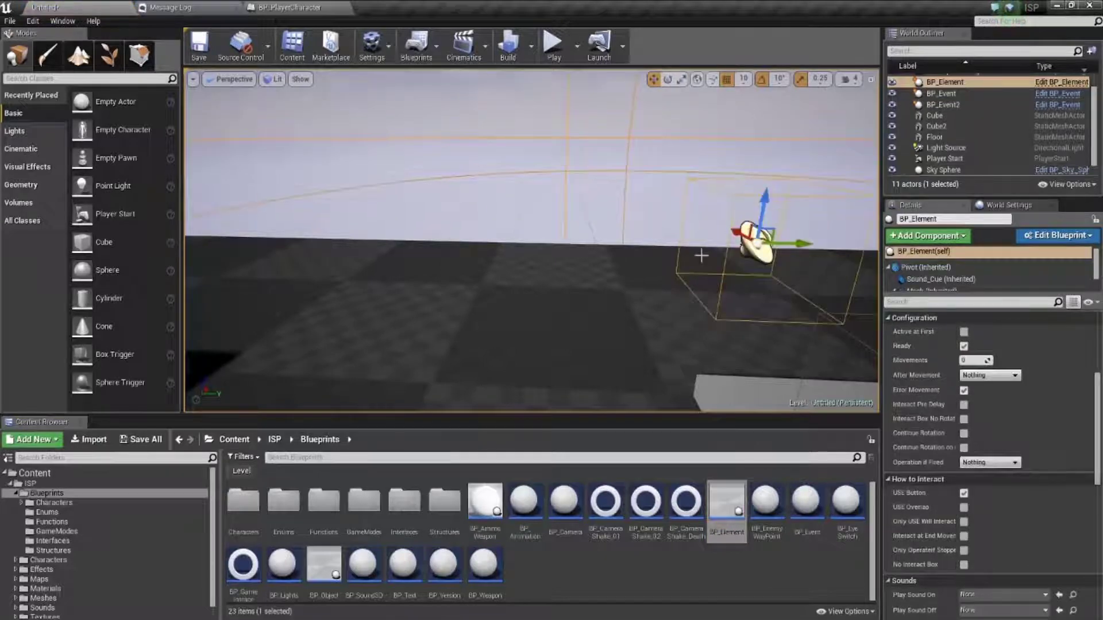
key("f")
Enlarge the Details view to show BP_Element's component list and properties
scroll(977, 437, "up", 5)
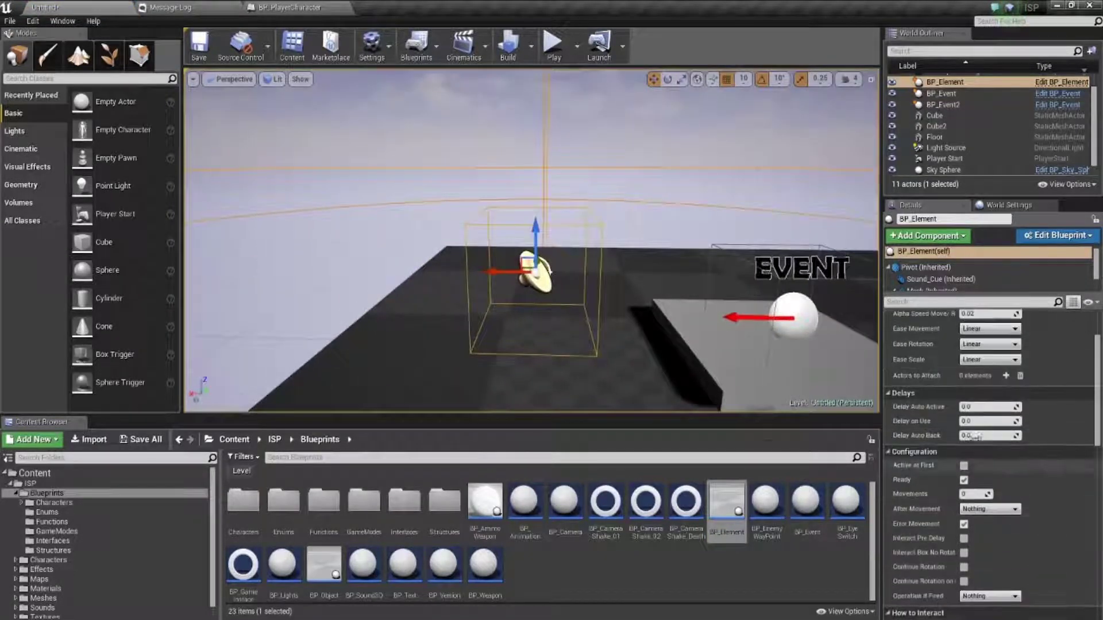
scroll(976, 436, "up", 2)
scroll(979, 439, "up", 1)
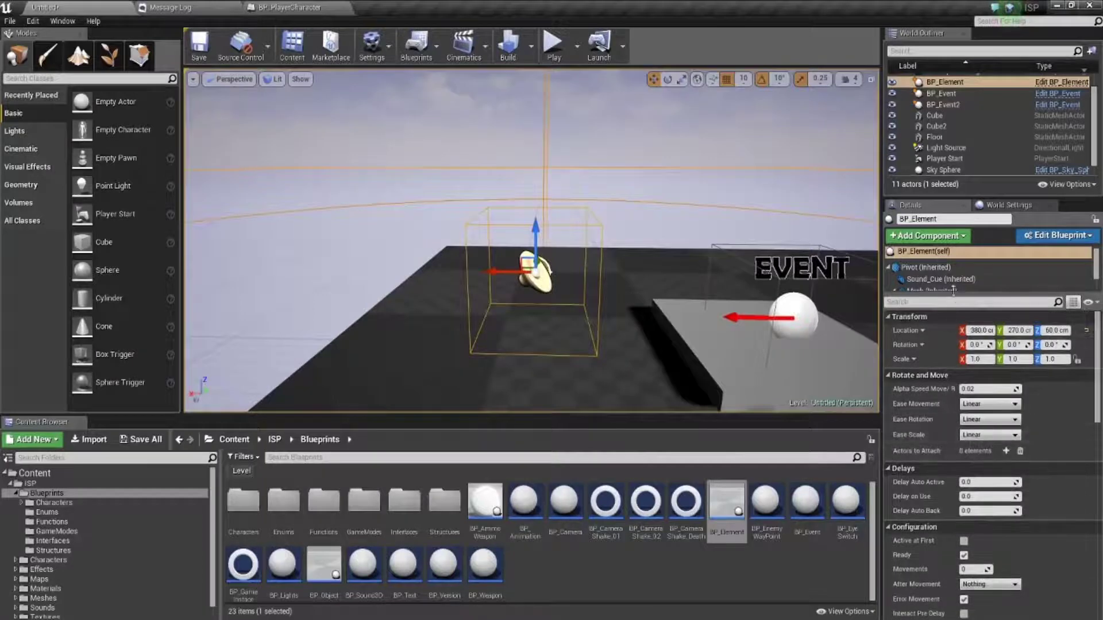
left_click_drag(946, 298, 946, 337)
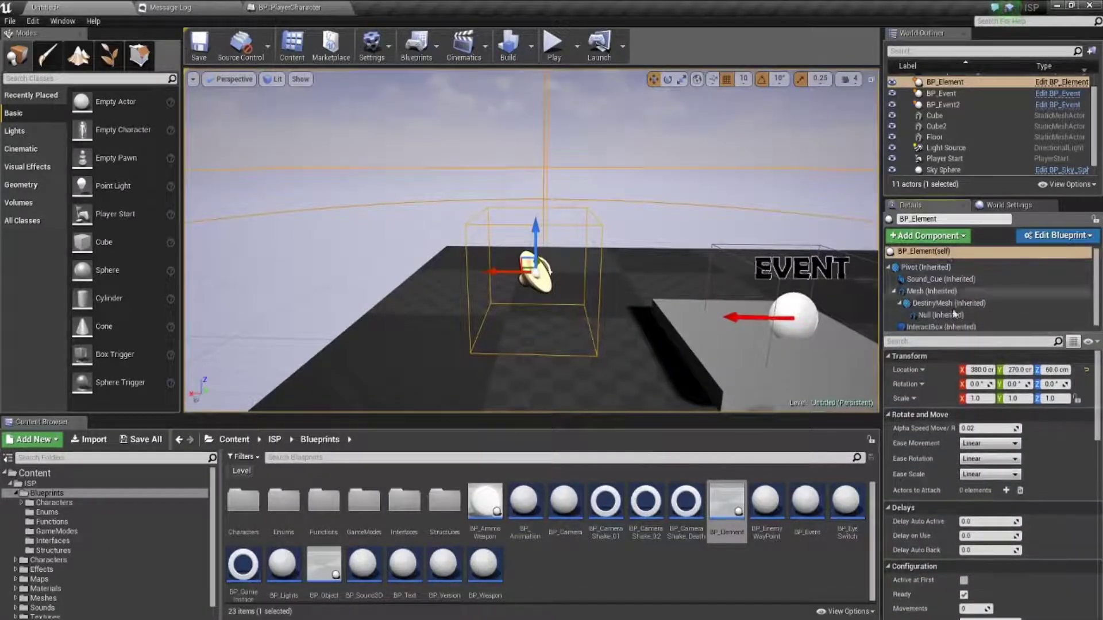
scroll(978, 485, "down", 3)
scroll(993, 485, "down", 3)
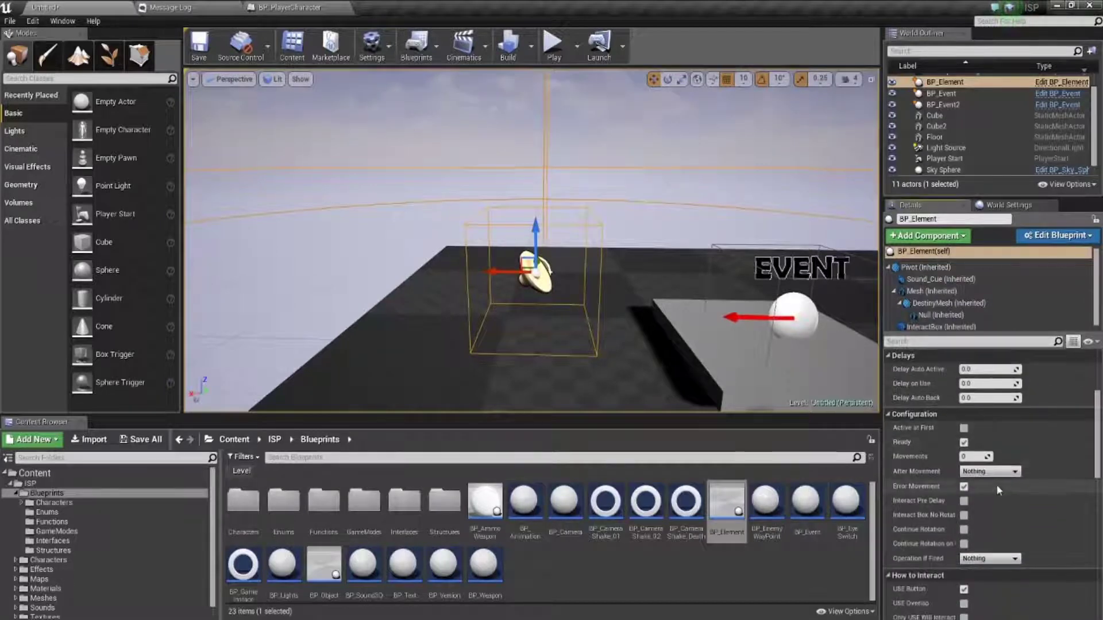
scroll(997, 489, "down", 3)
scroll(998, 489, "down", 3)
scroll(976, 500, "down", 3)
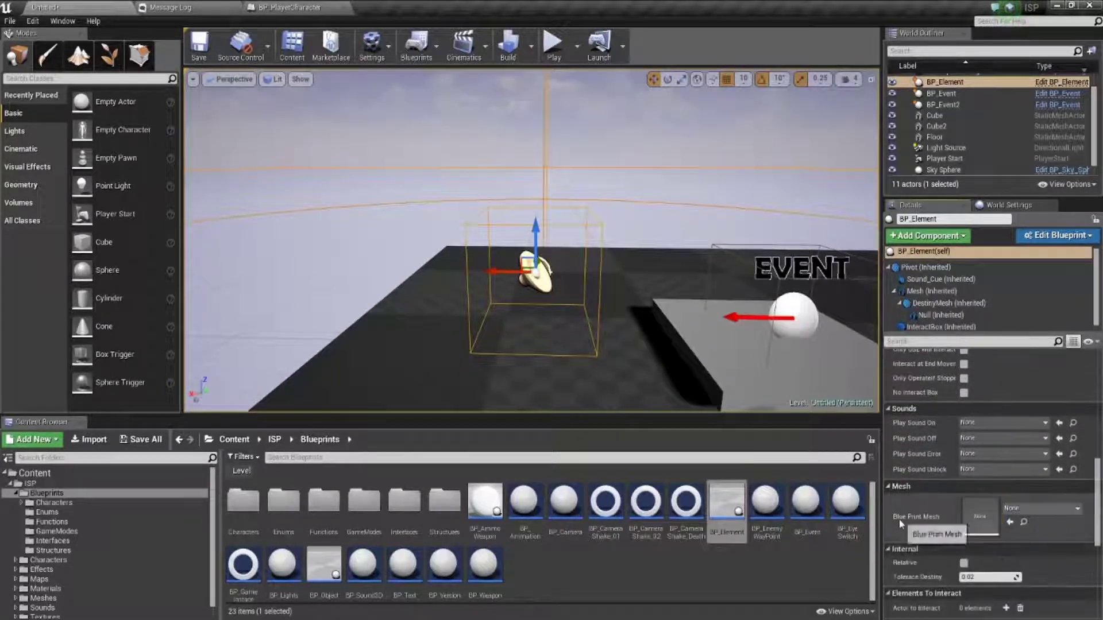
Set BP_Element's Blue Print Mesh to SM_1M_Cube and scale its Mesh component into a thin pillar
left_click(1026, 509)
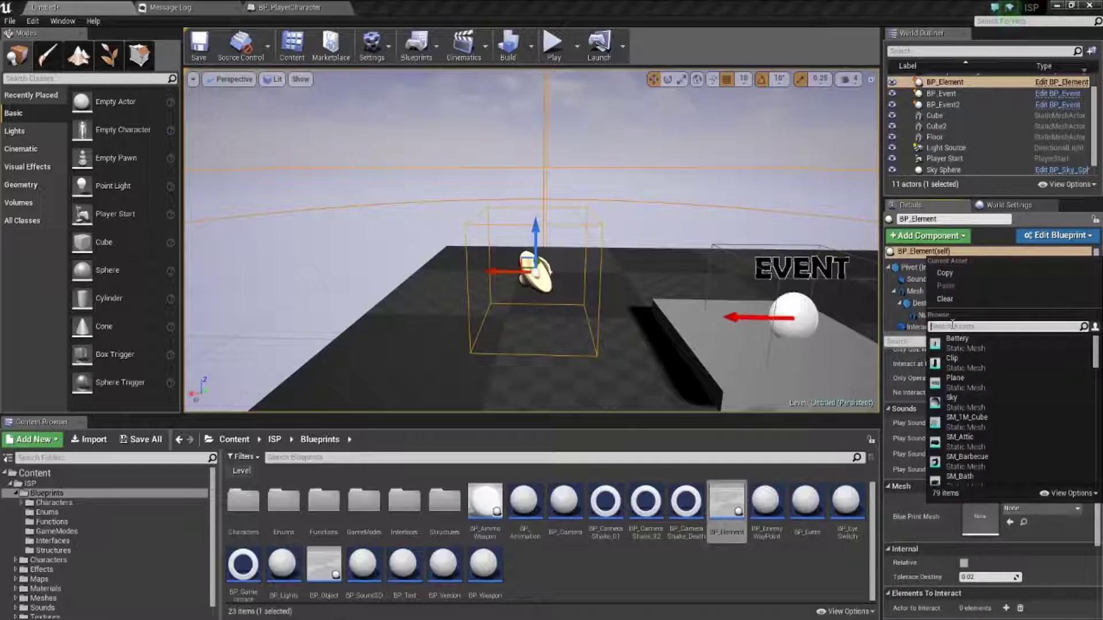
type("cube")
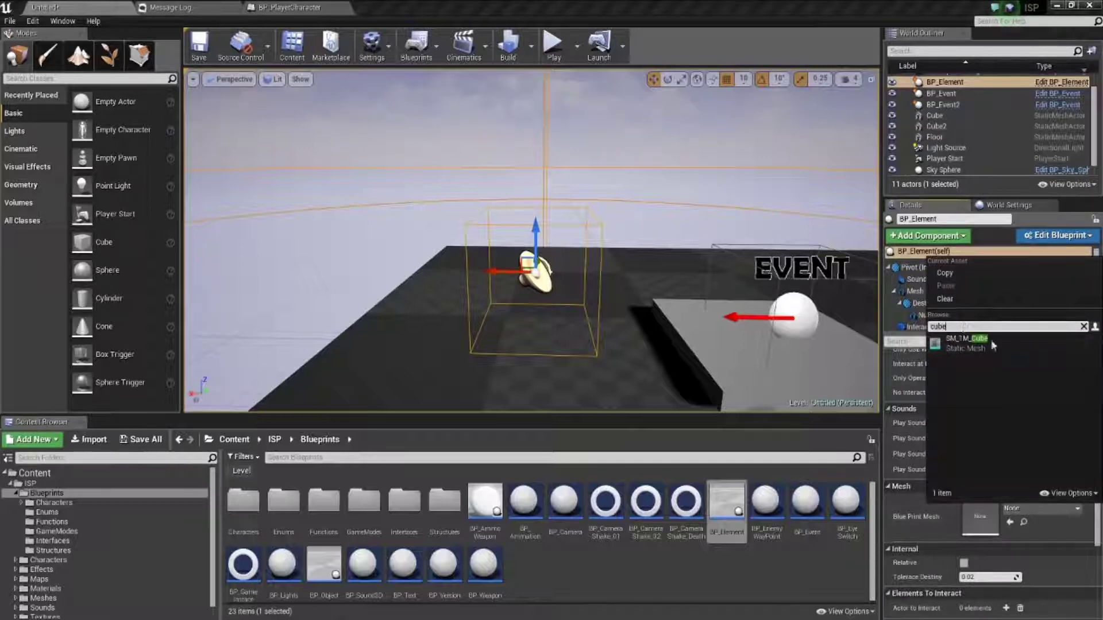
left_click(971, 344)
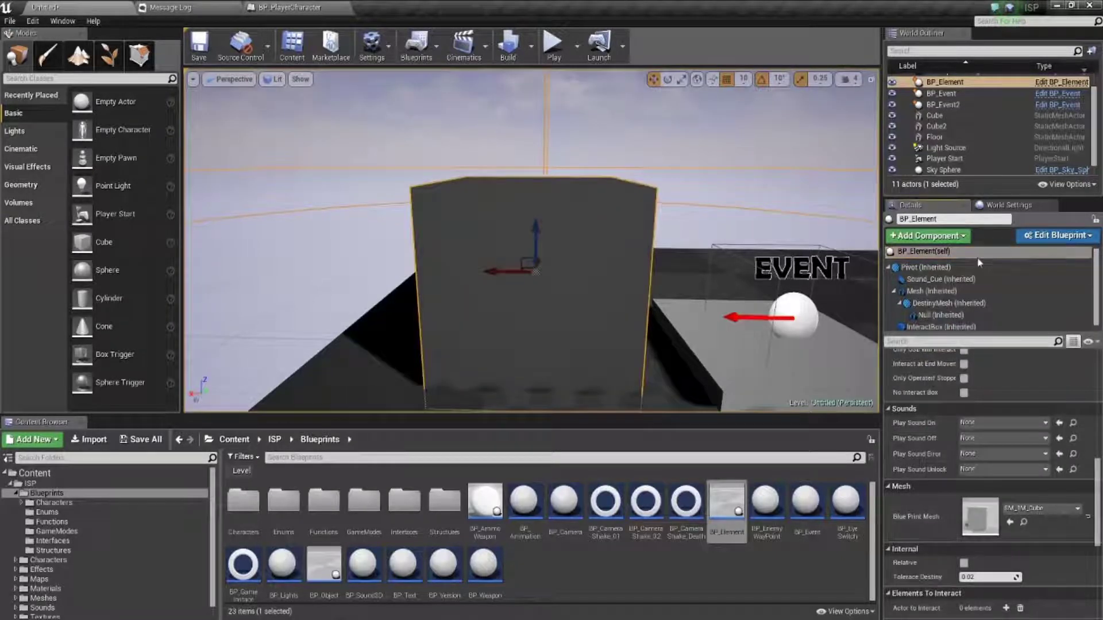
left_click(938, 292)
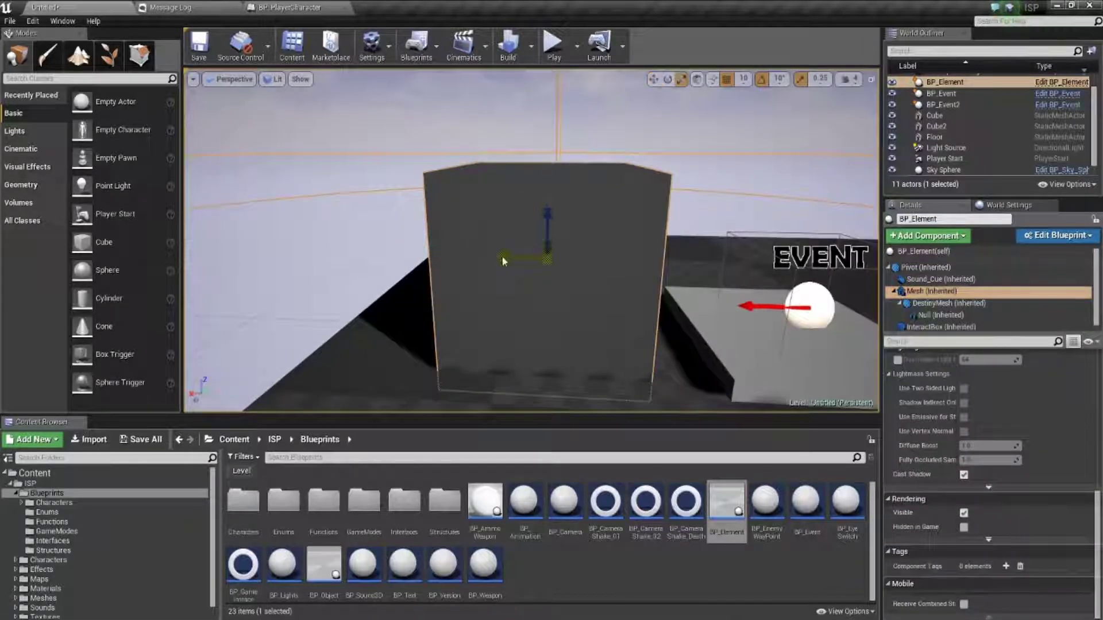
left_click_drag(503, 261, 534, 261)
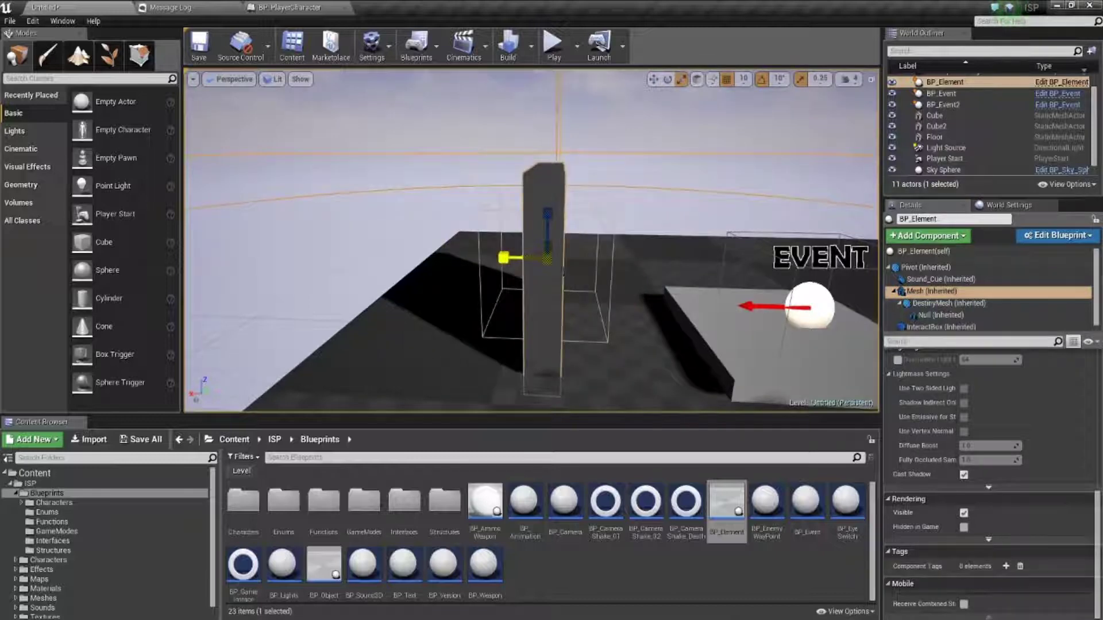
left_click_drag(575, 294, 551, 296, "alt")
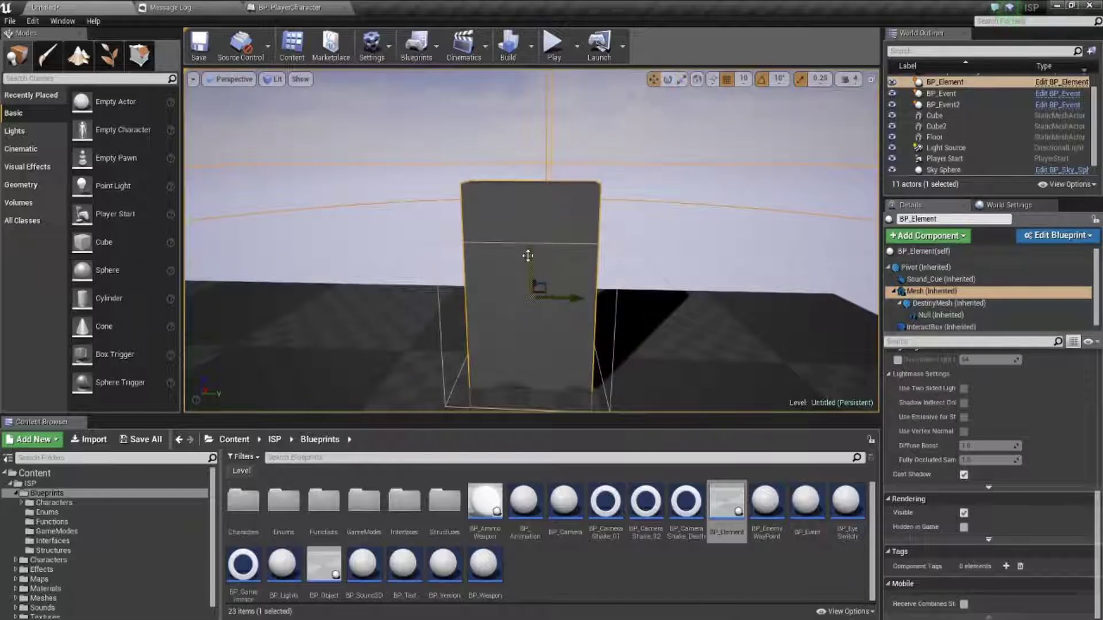
Raise the BP_Element pillar on Z and move its DestinyMesh marker along Y to about 324
left_click(527, 255)
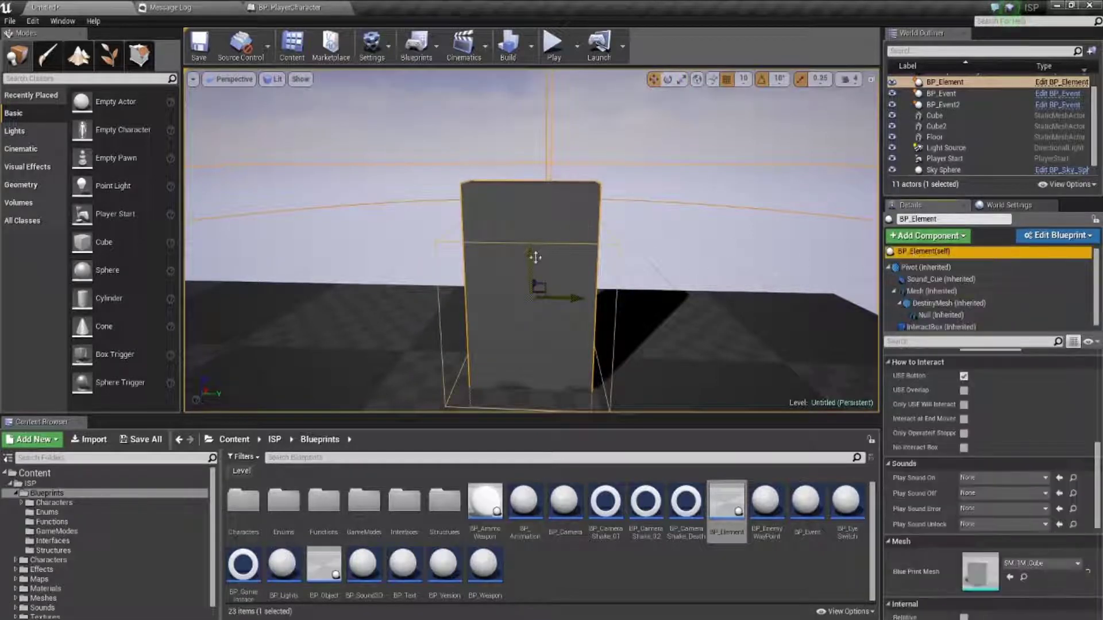
mouse_move(535, 257)
left_mouse_down()
mouse_move(531, 221)
mouse_move(580, 253)
left_mouse_up()
left_click(928, 293)
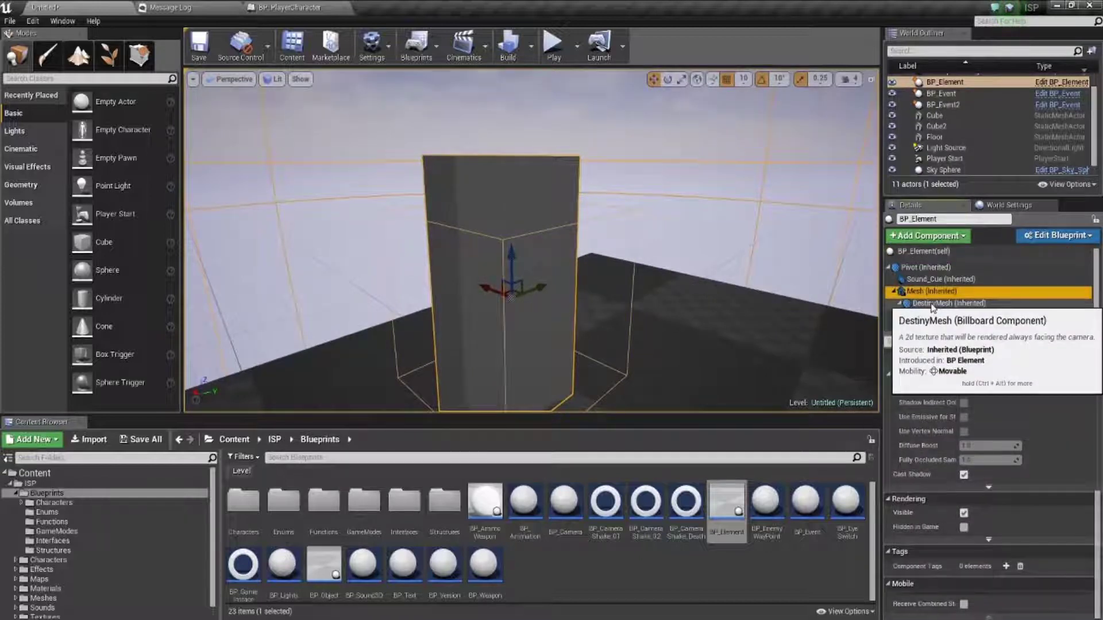
left_click(931, 304)
scroll(666, 305, "up", 3)
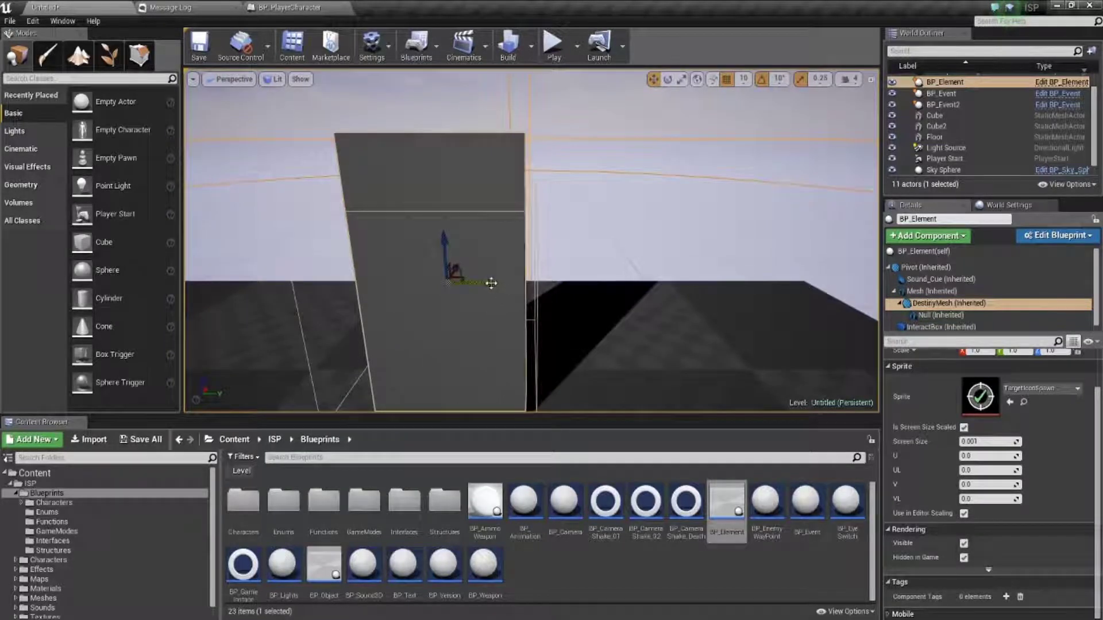
left_click_drag(491, 282, 694, 284)
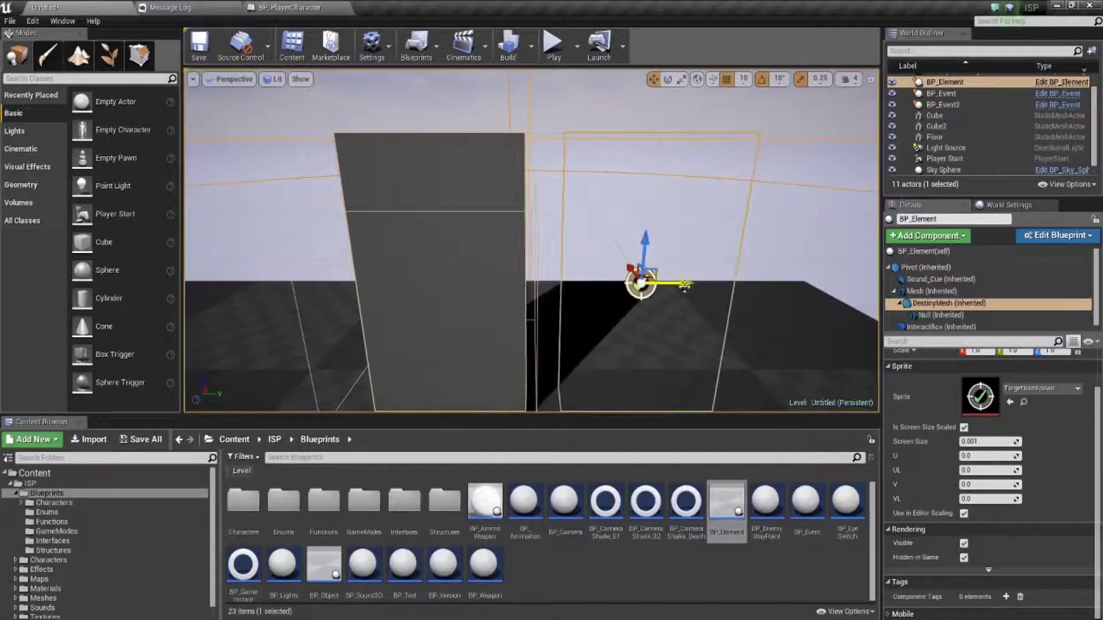
right_click_drag(684, 285, 683, 285)
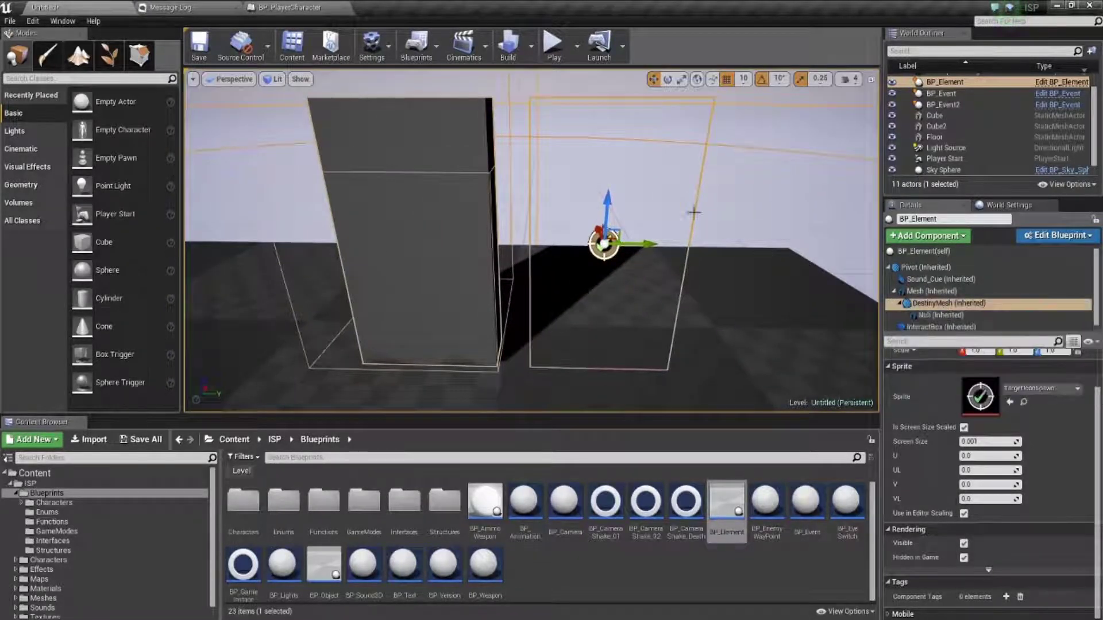
scroll(1028, 442, "up", 2)
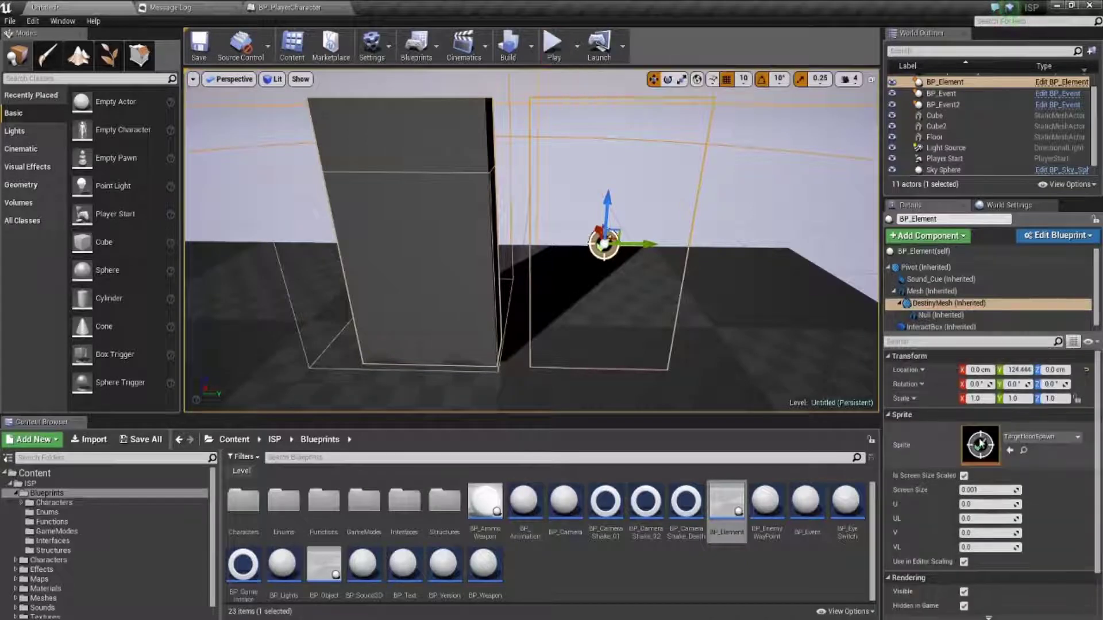
left_click(553, 45)
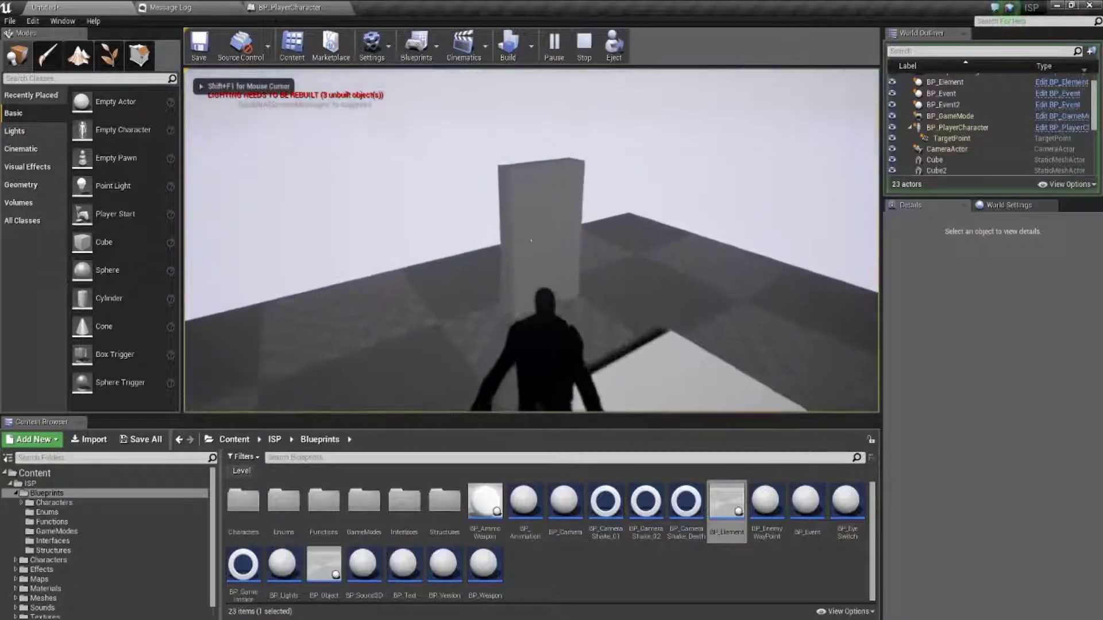
key("w")
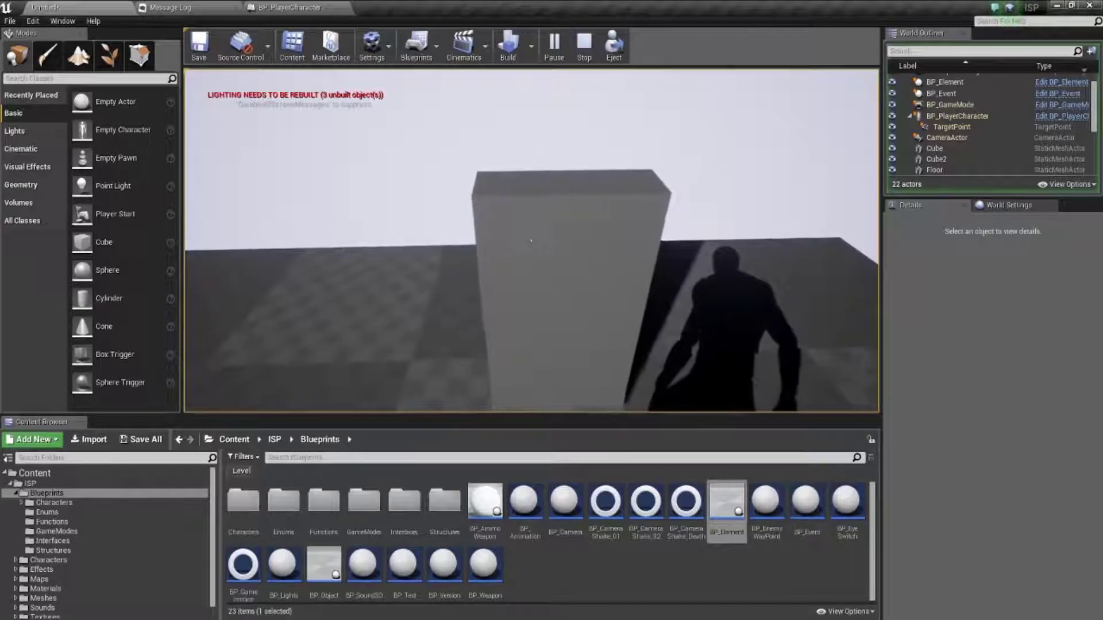
key("Escape")
Check the SM_Key actor, then reselect the BP_Element pillar
right_click_drag(579, 287, 579, 287)
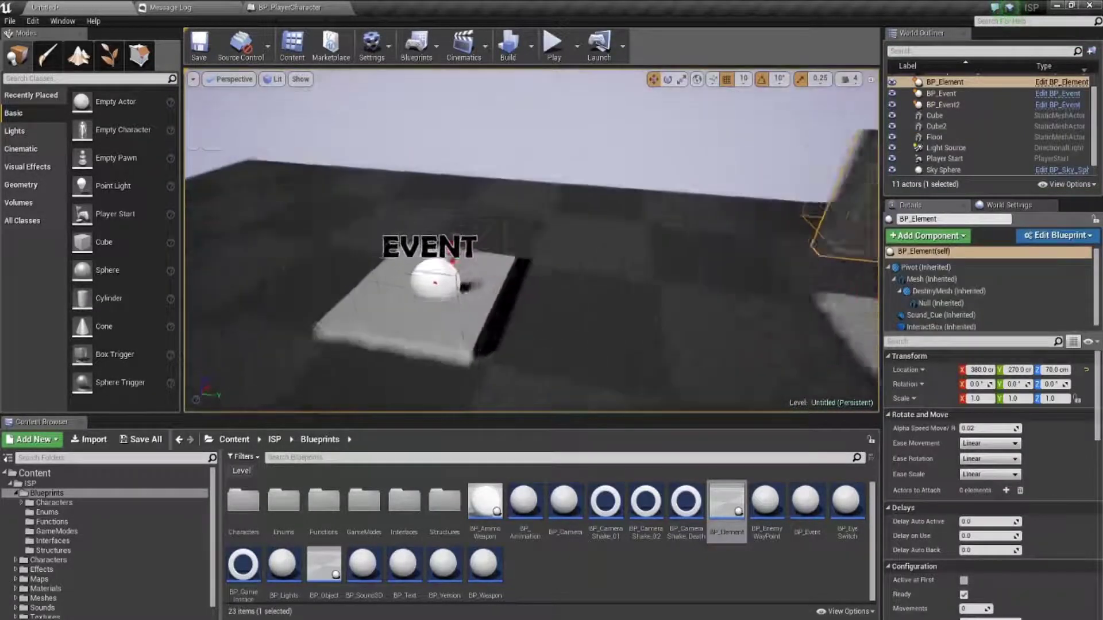
left_click(452, 270)
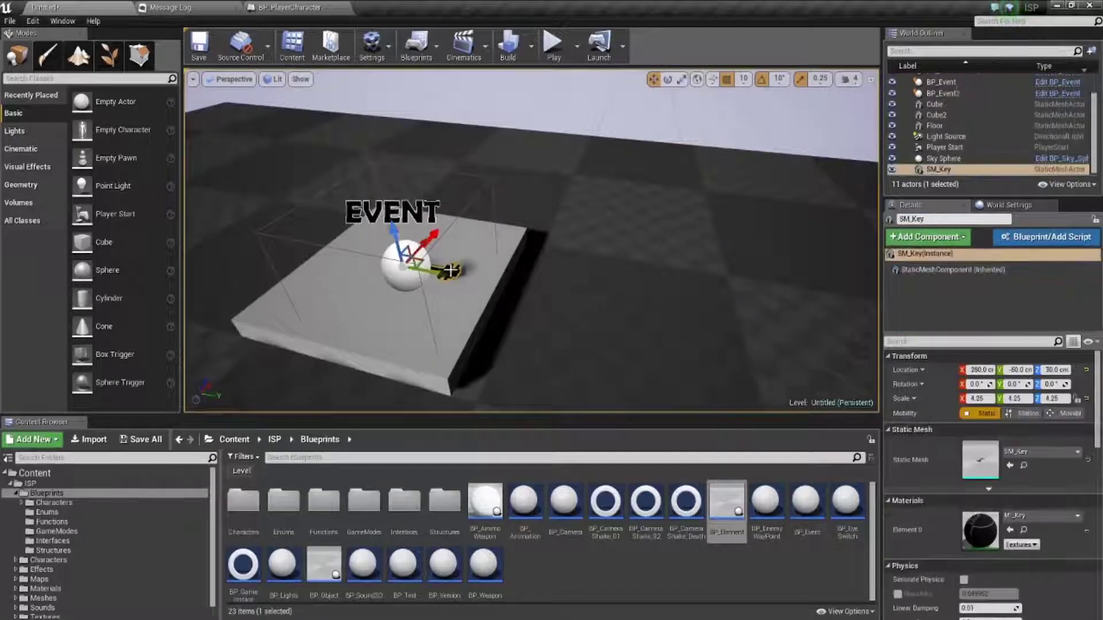
right_click_drag(452, 270, 800, 236)
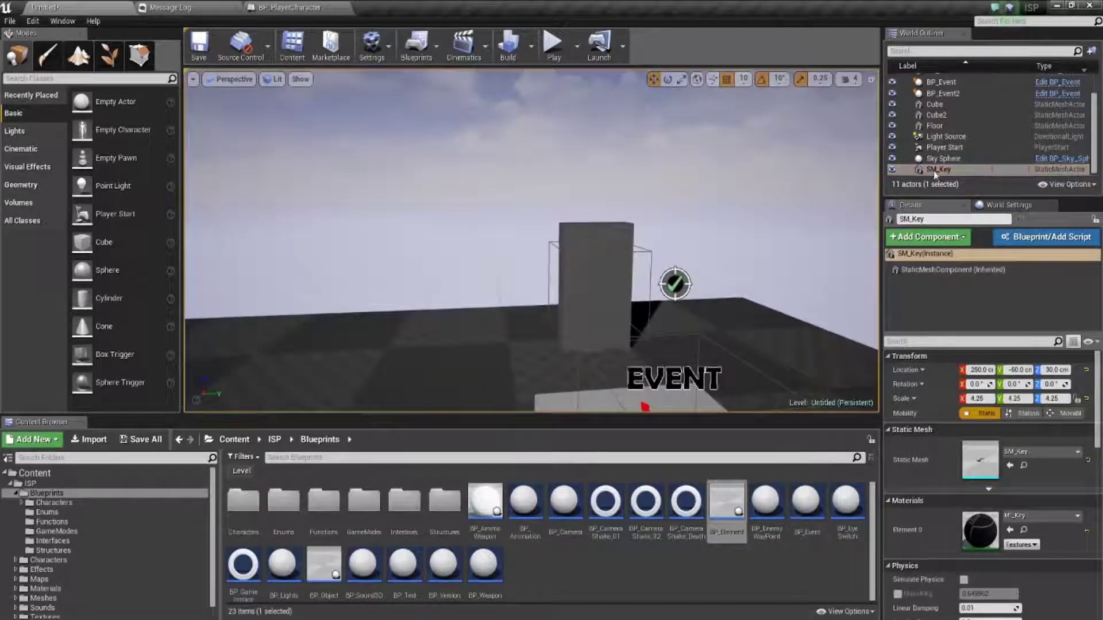
left_click(600, 277)
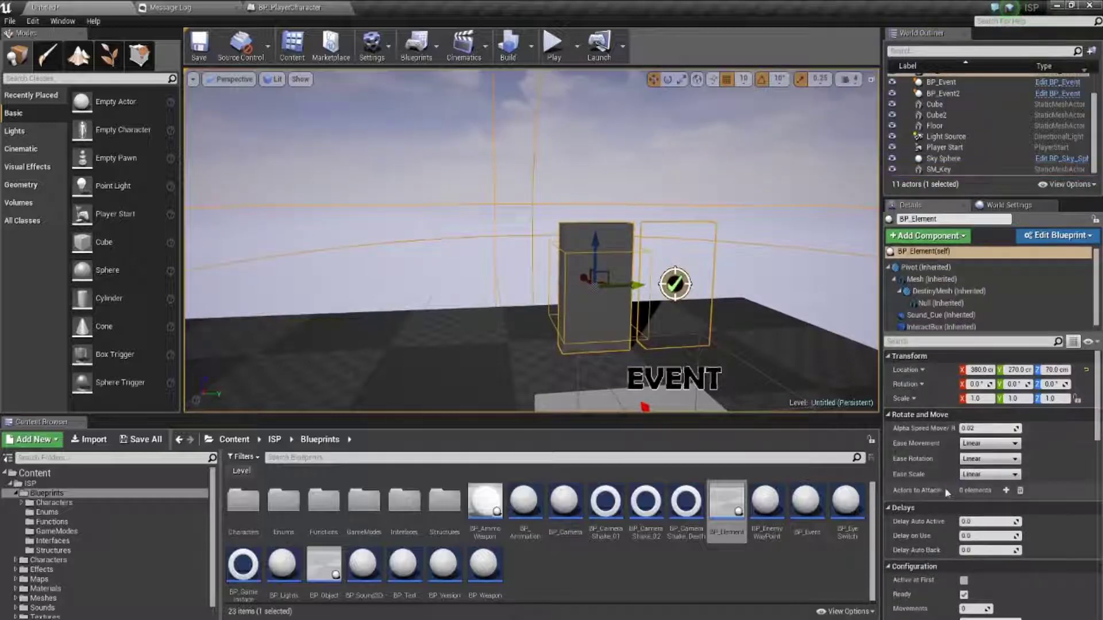
Scroll BP_Element's Details down to the Conditions to Operate section
scroll(941, 490, "down", 2)
scroll(936, 485, "down", 1)
scroll(934, 485, "down", 1)
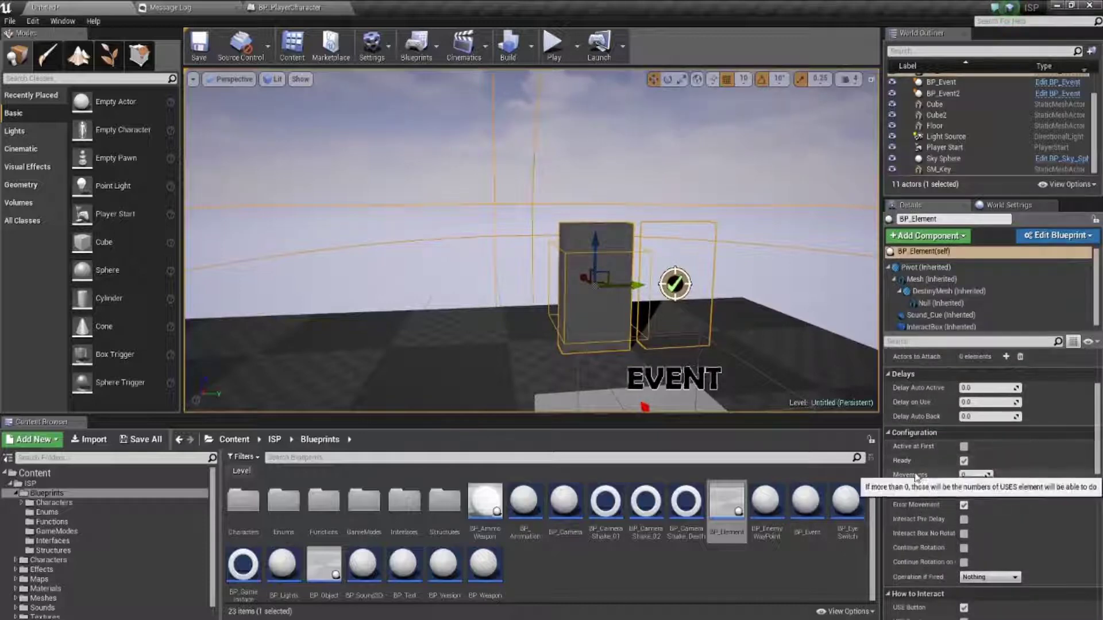
scroll(916, 491, "down", 1)
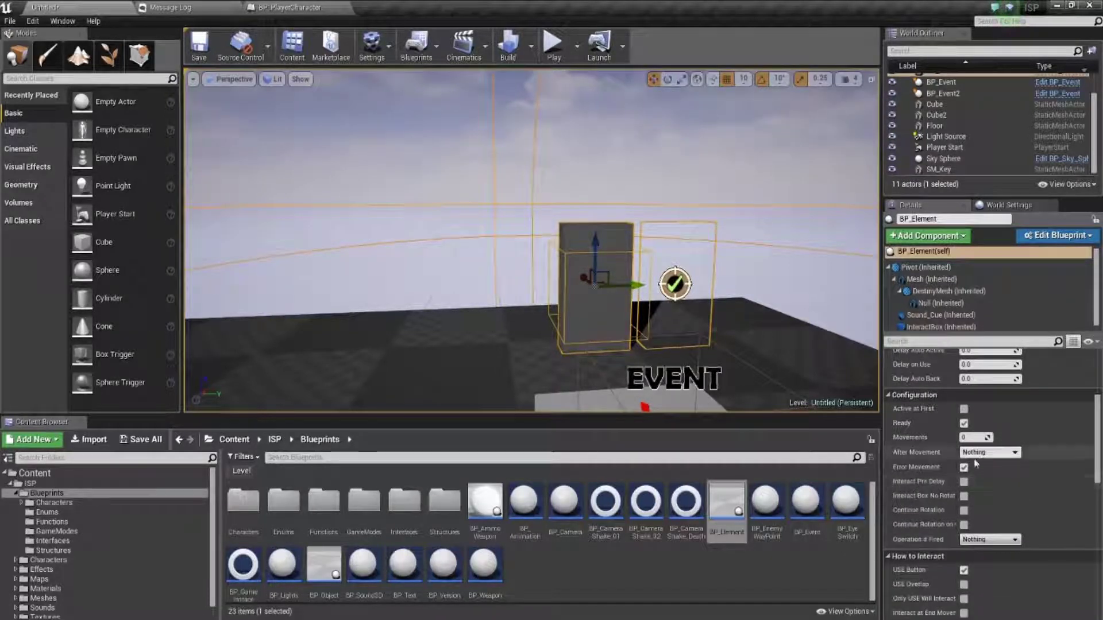
scroll(917, 496, "down", 2)
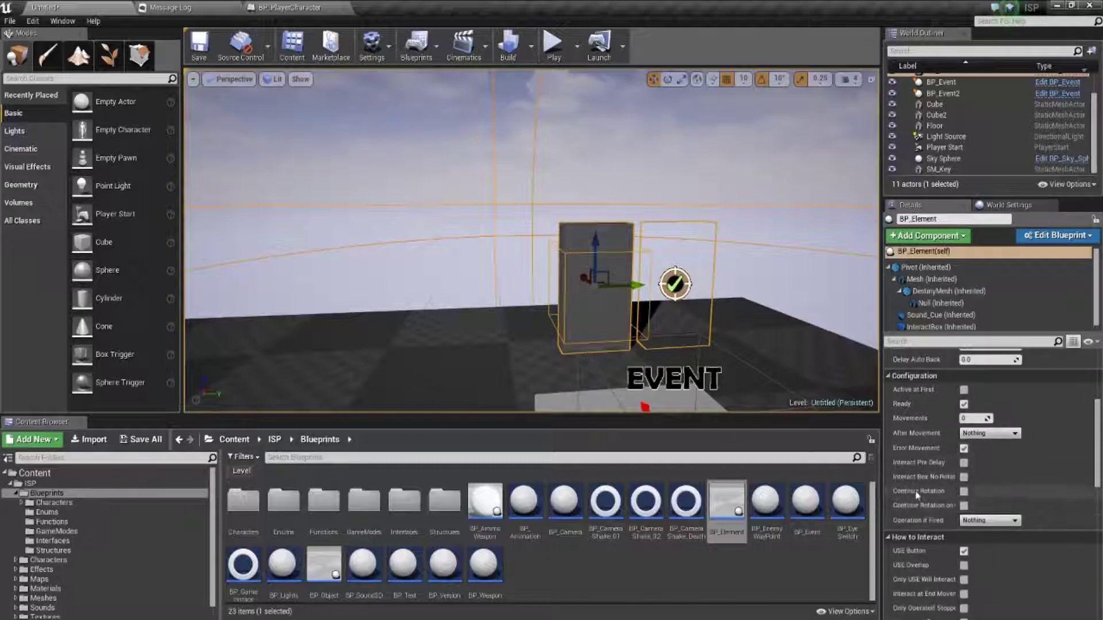
scroll(918, 496, "down", 2)
scroll(918, 495, "down", 1)
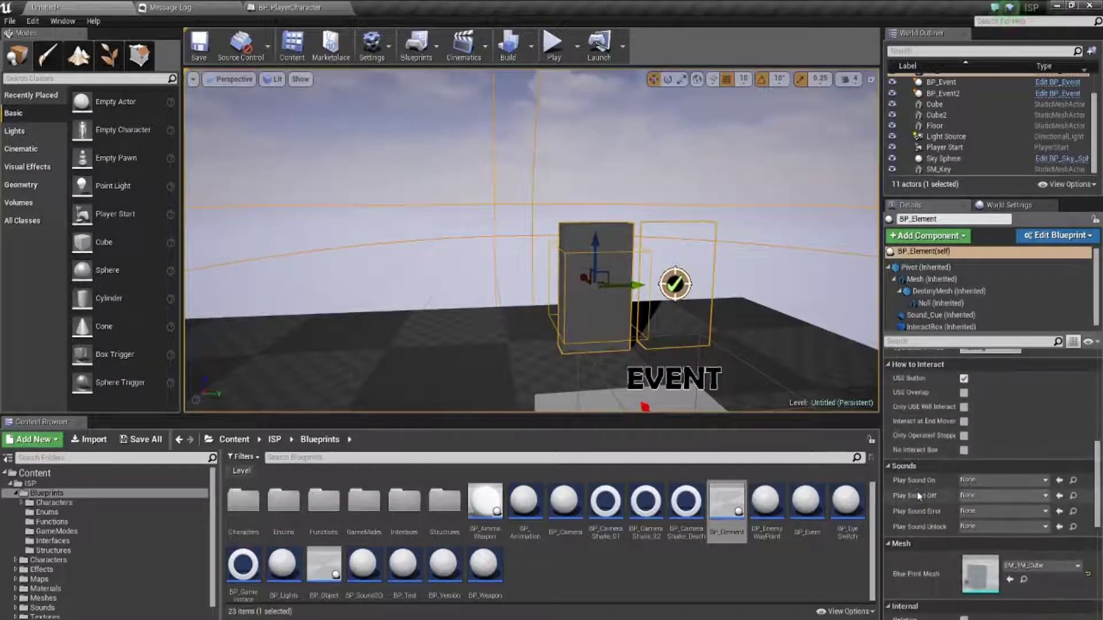
scroll(917, 496, "down", 2)
scroll(917, 496, "down", 1)
scroll(917, 496, "down", 2)
scroll(917, 491, "down", 1)
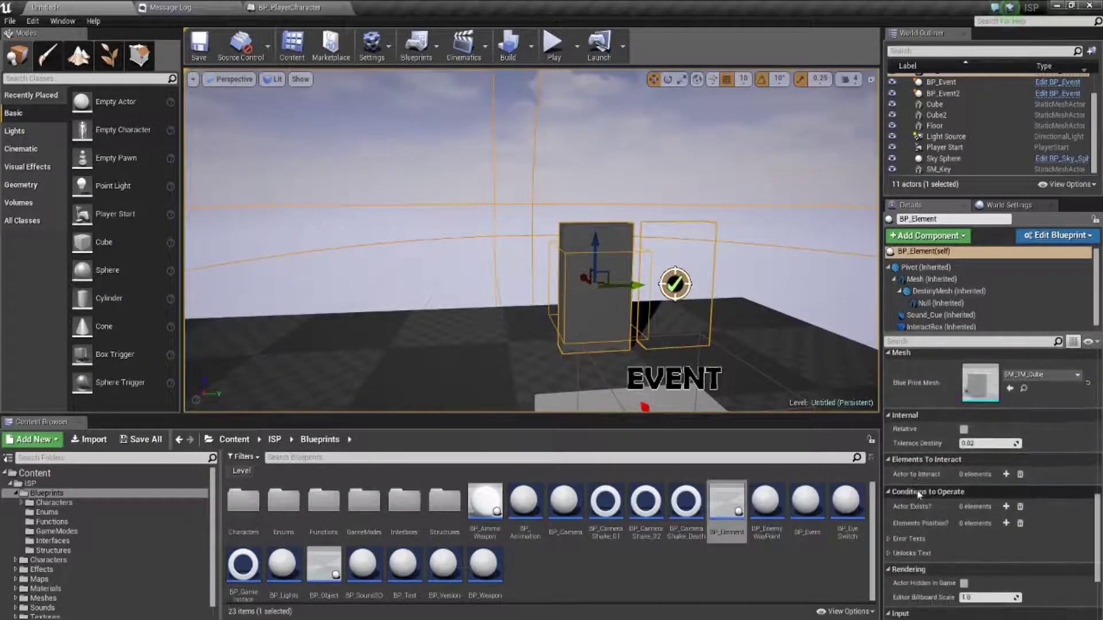
scroll(910, 456, "down", 1)
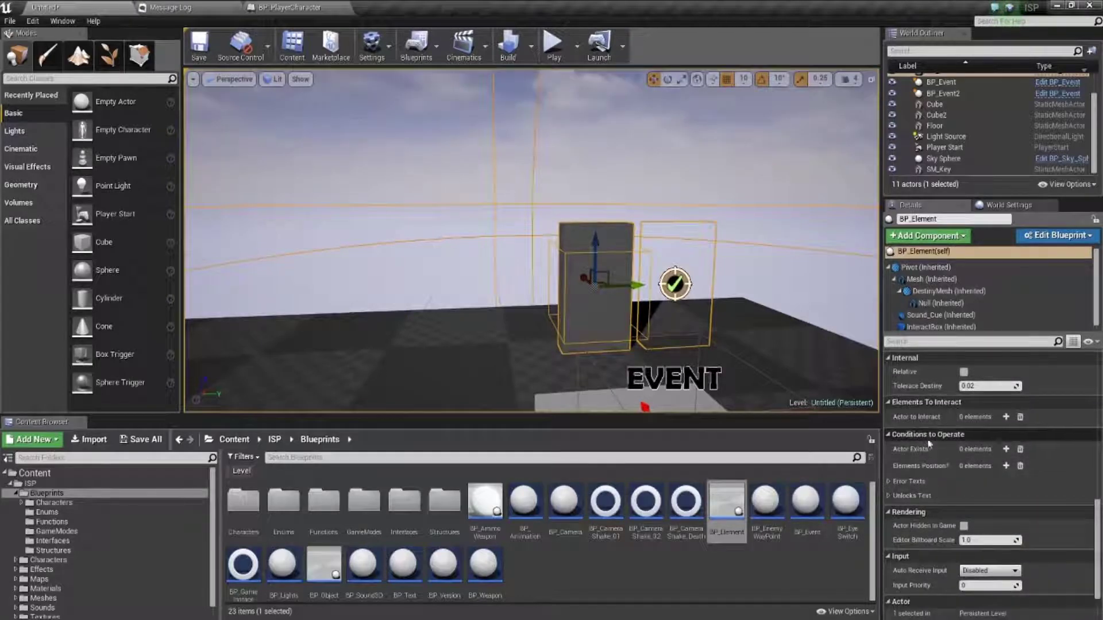
mouse_move(910, 456)
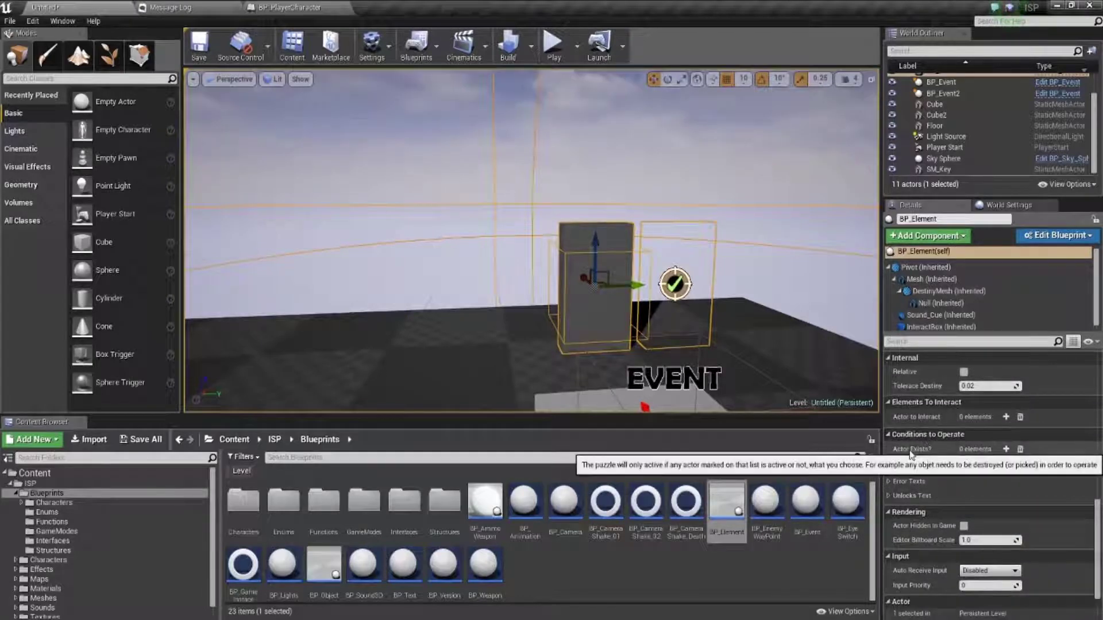
Add an Actor Exists? entry pointing at SM_Key, with isMustExist unchecked
left_click(1006, 449)
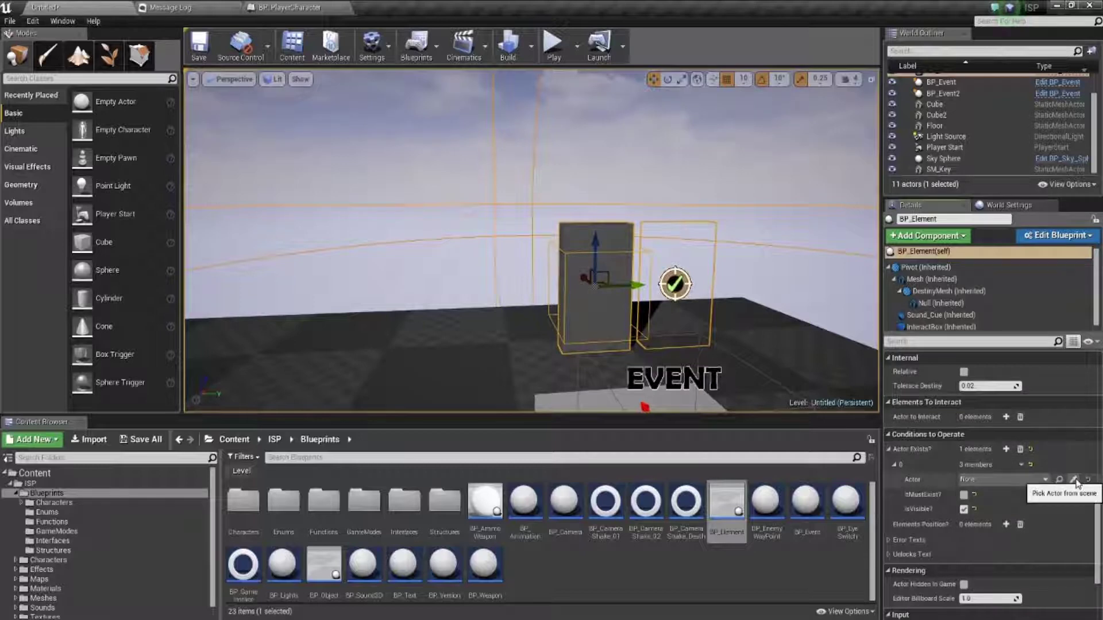
right_click_drag(676, 248, 632, 299)
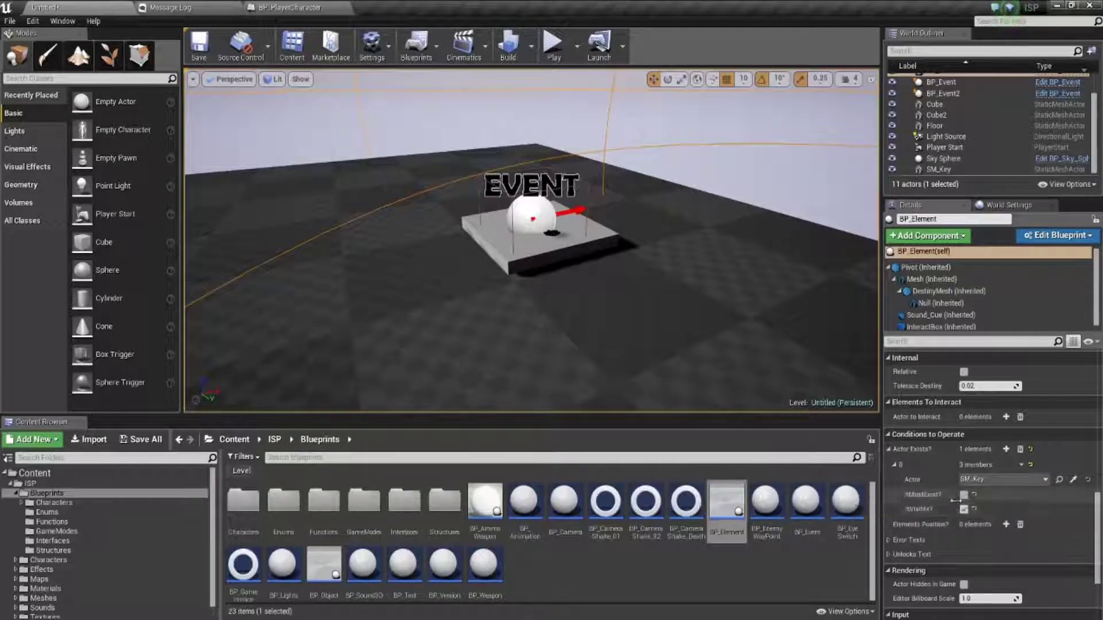
right_click_drag(691, 349, 691, 349)
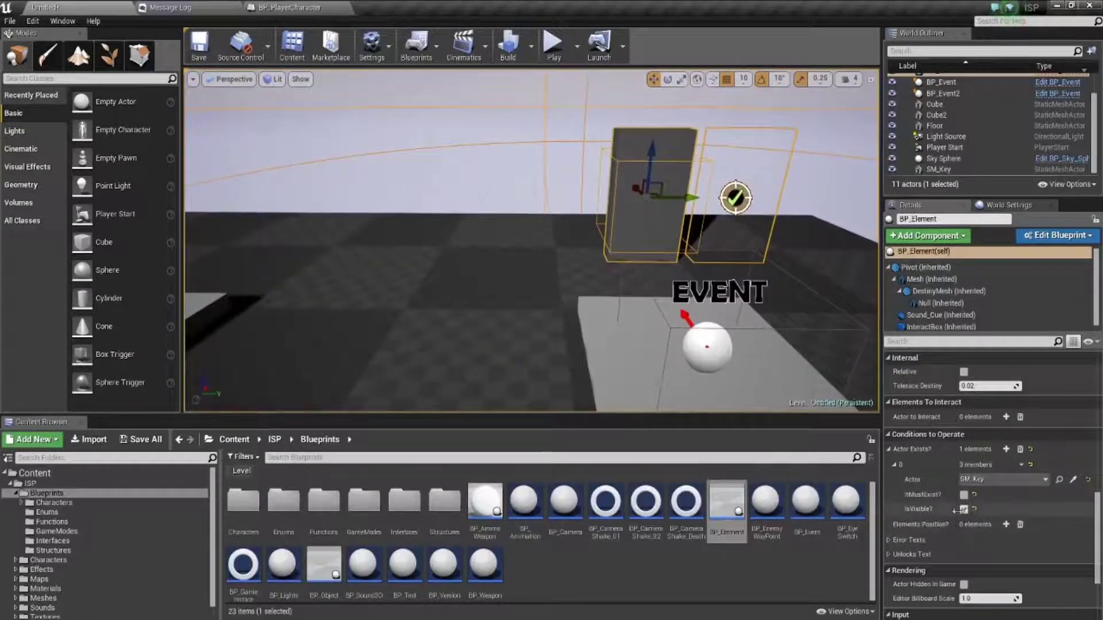
Play-test by walking the character up to and around the BP_Element pillar, then stop
left_click(553, 50)
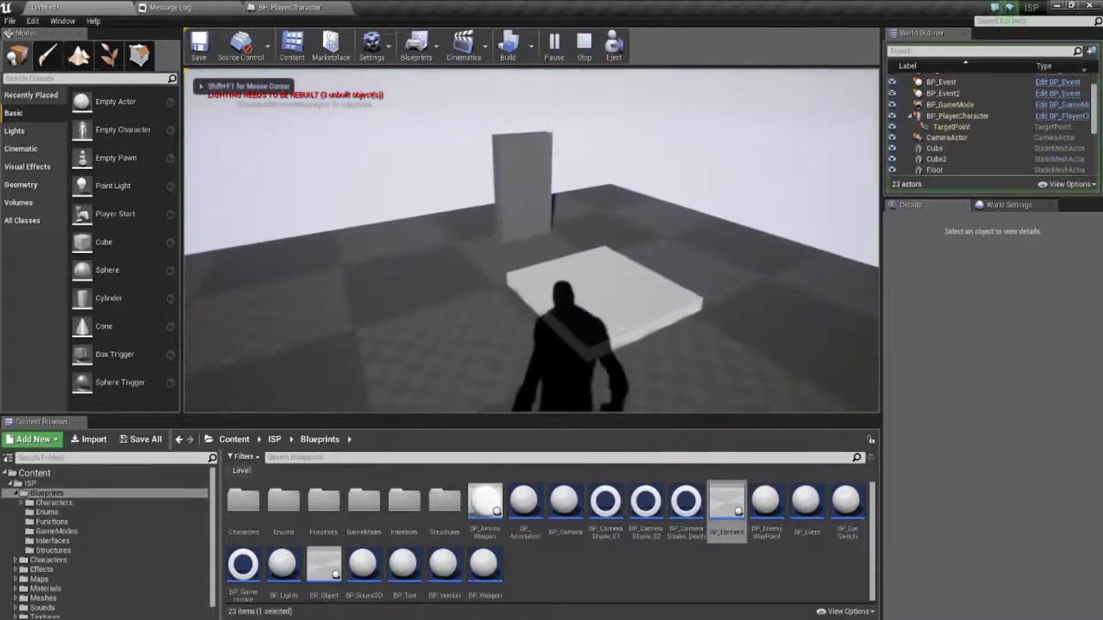
key("w")
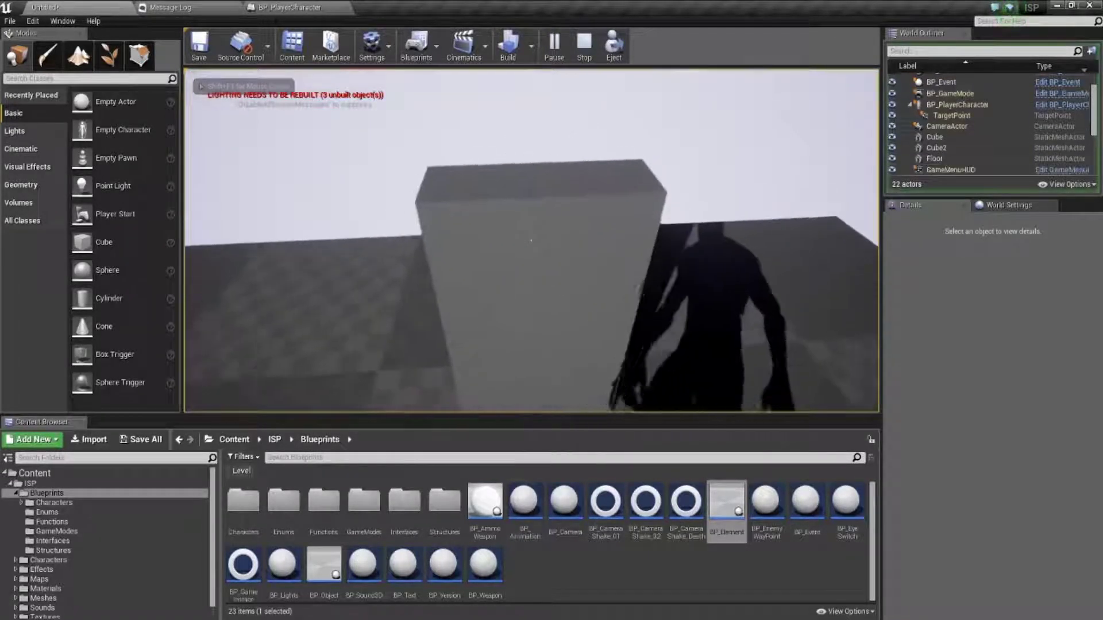
key("w")
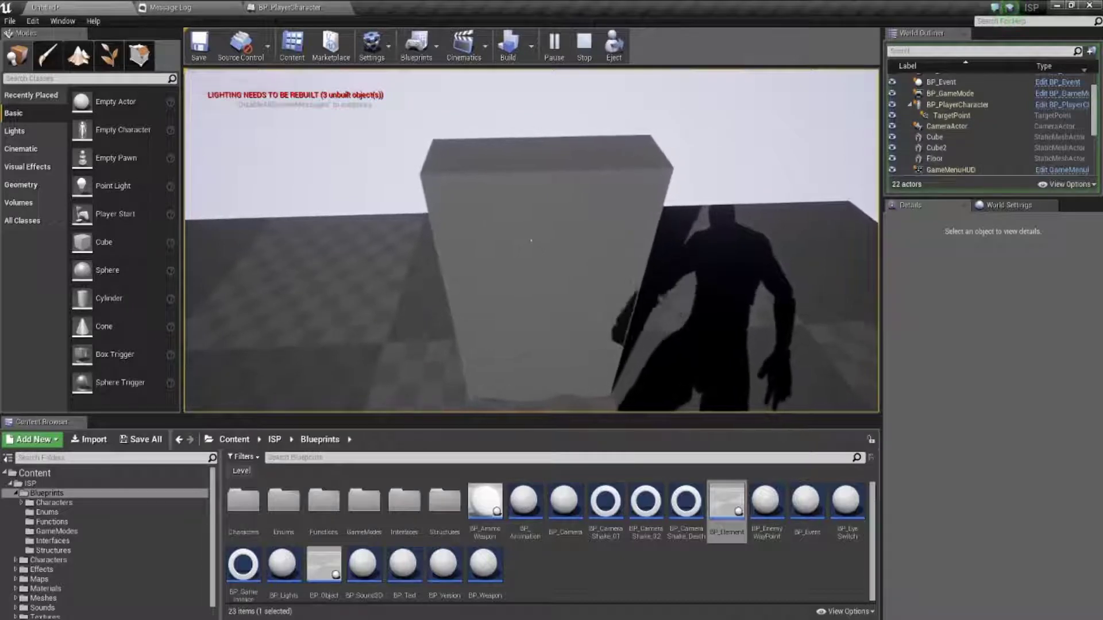
key("w")
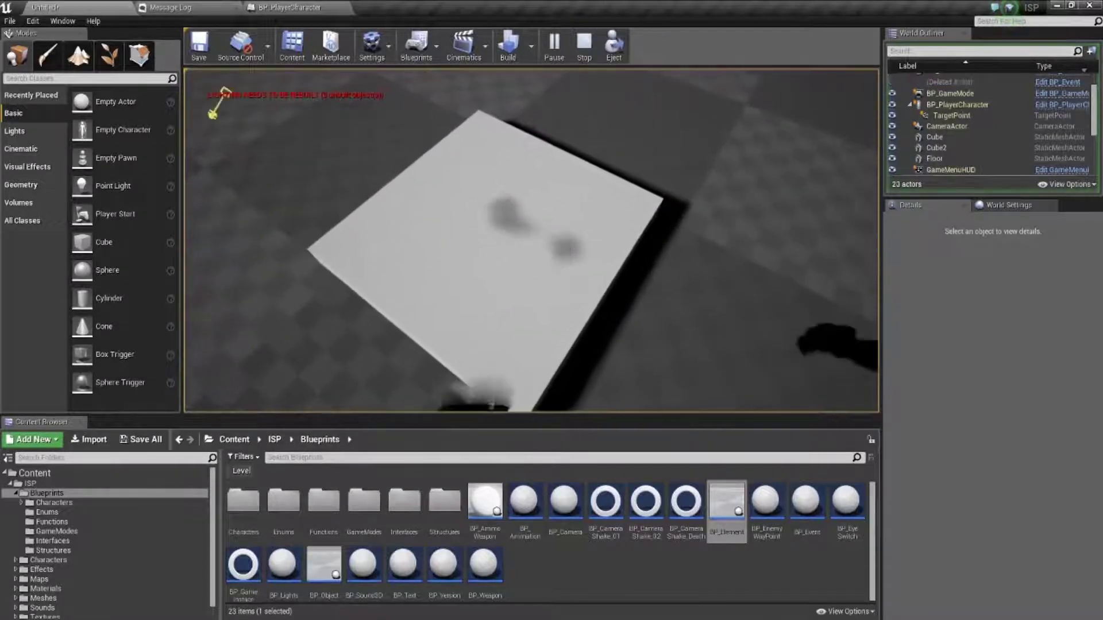
key("w")
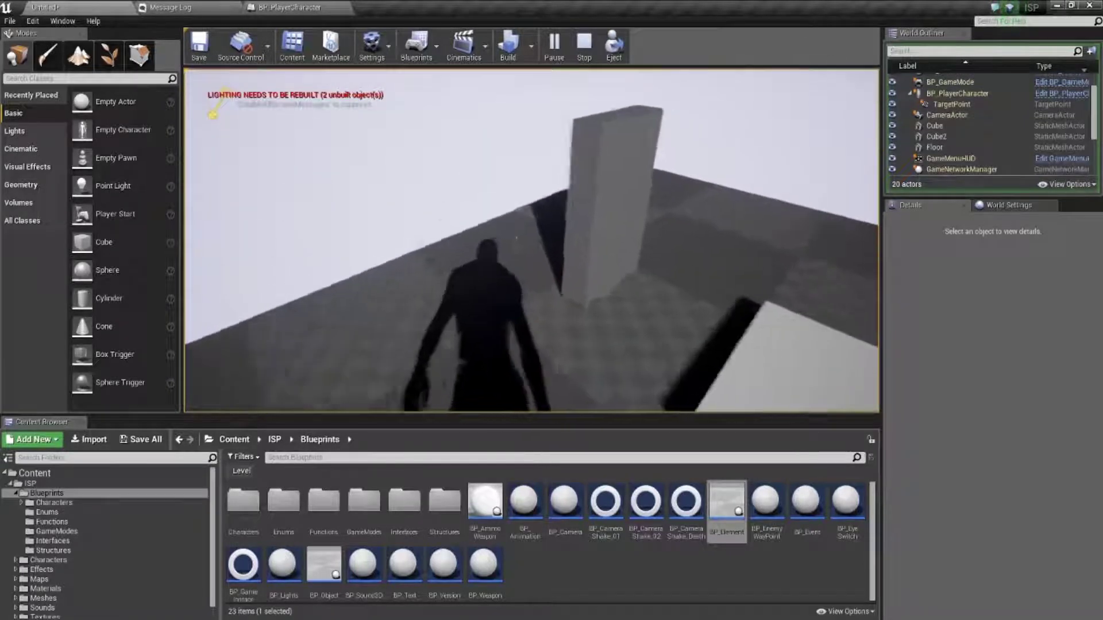
key("s")
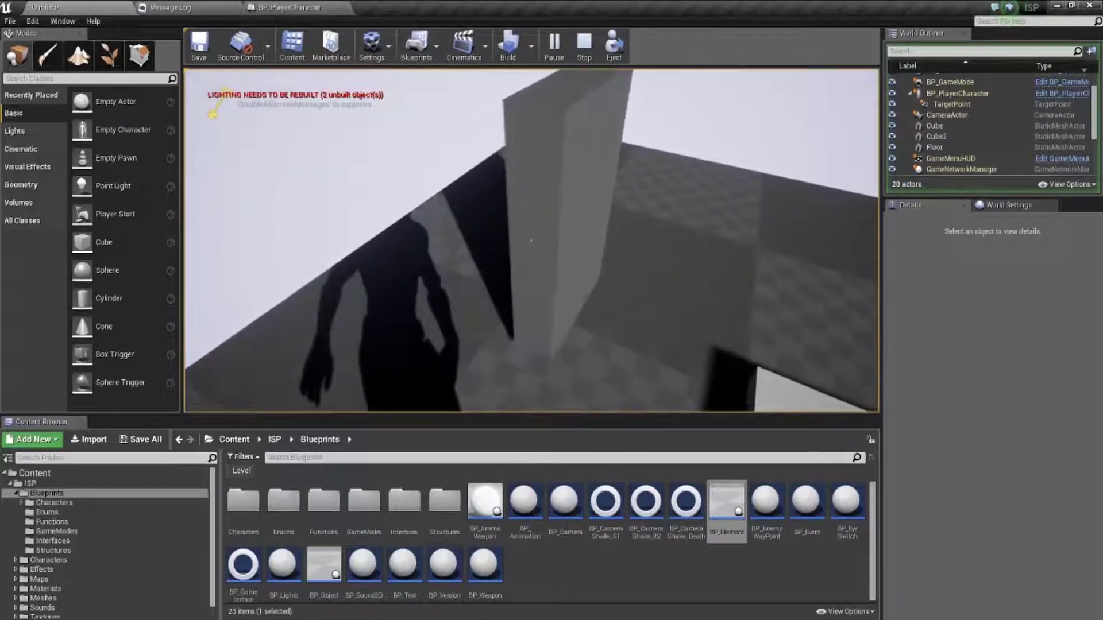
key("w")
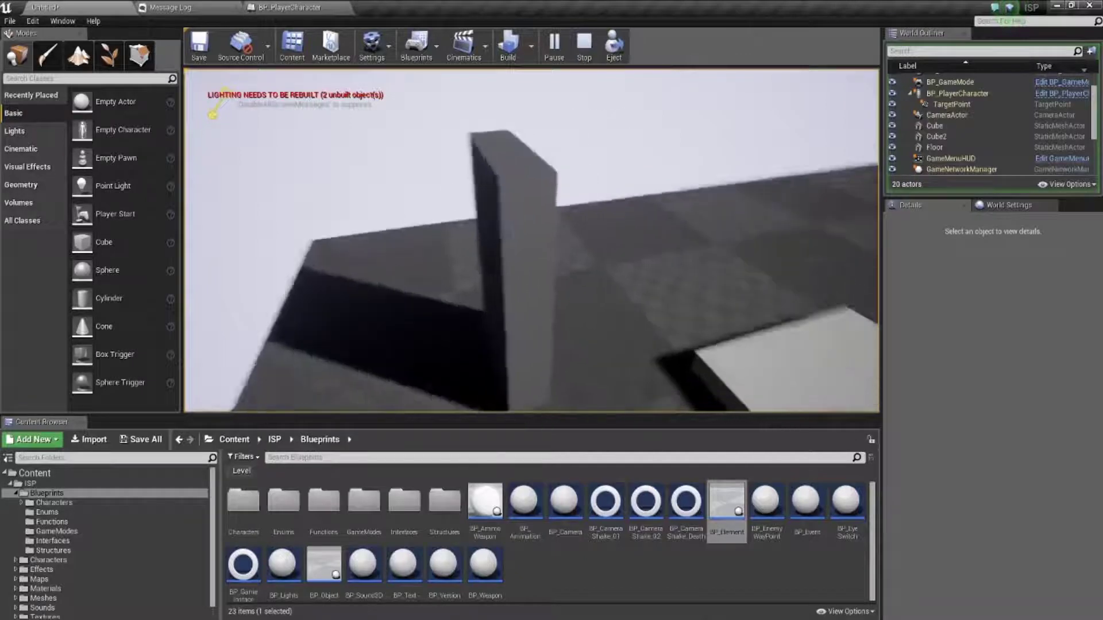
key("w")
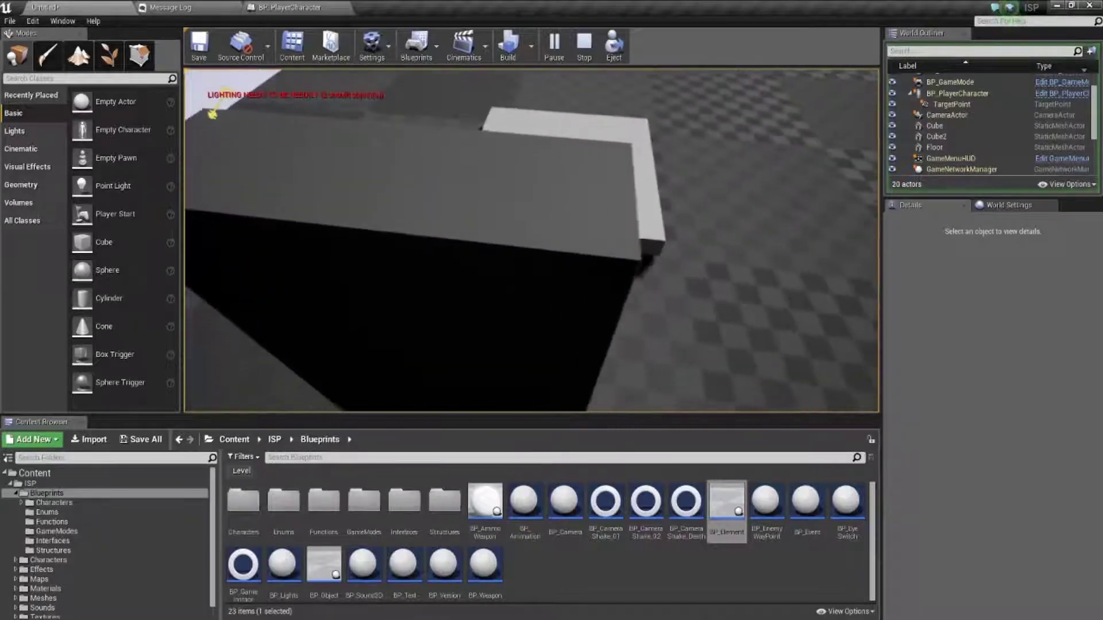
key("w")
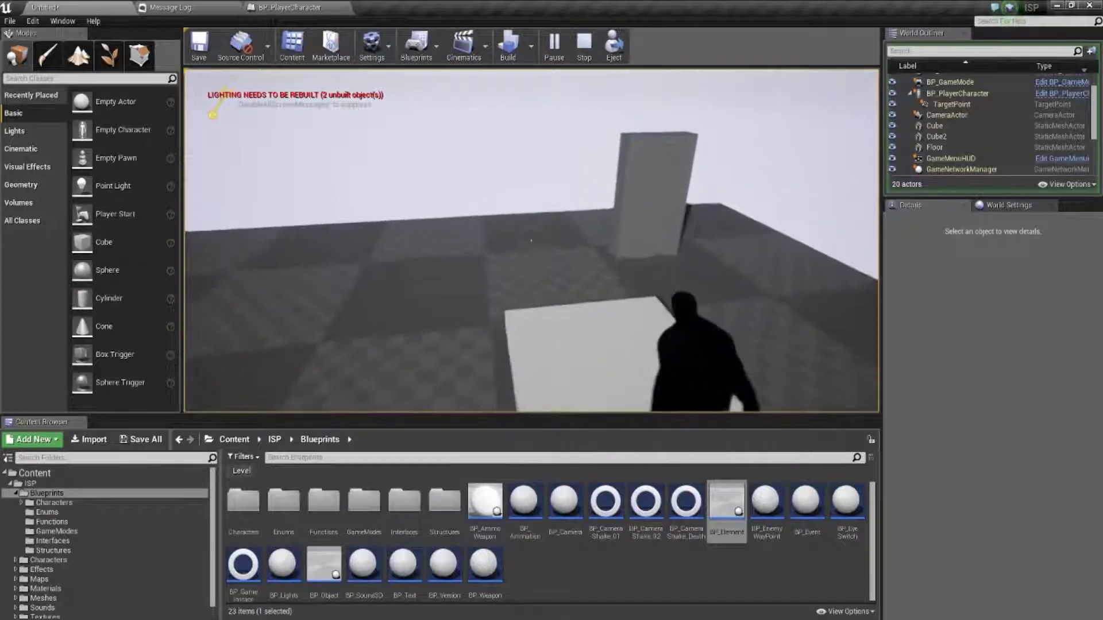
key("Escape")
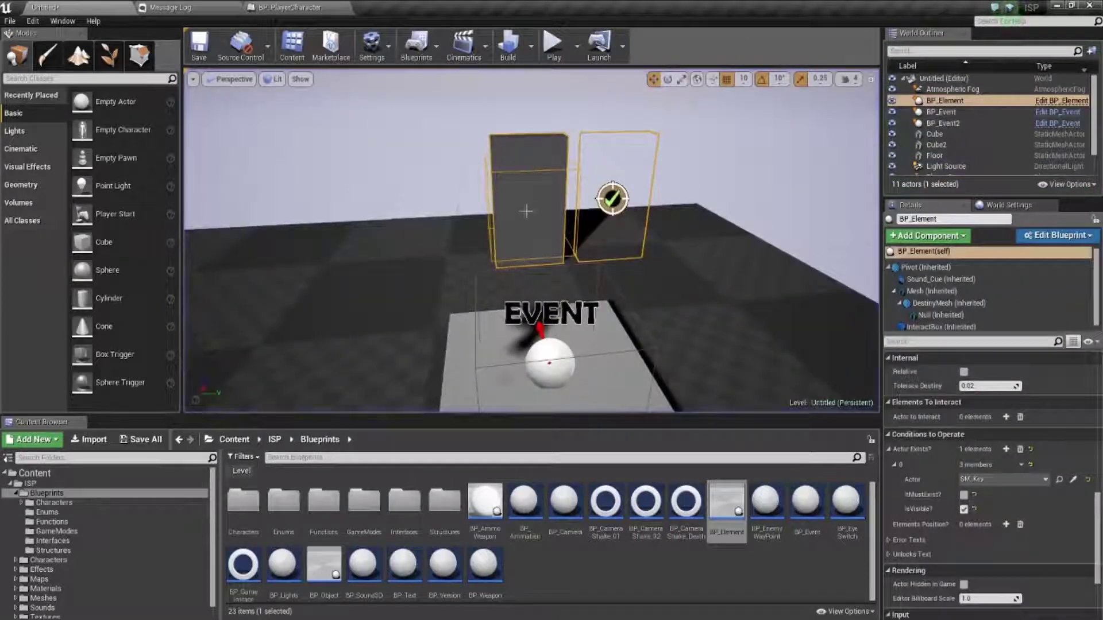
Select BP_Event2 and uncheck USE Overlap under Operation
left_click(547, 350)
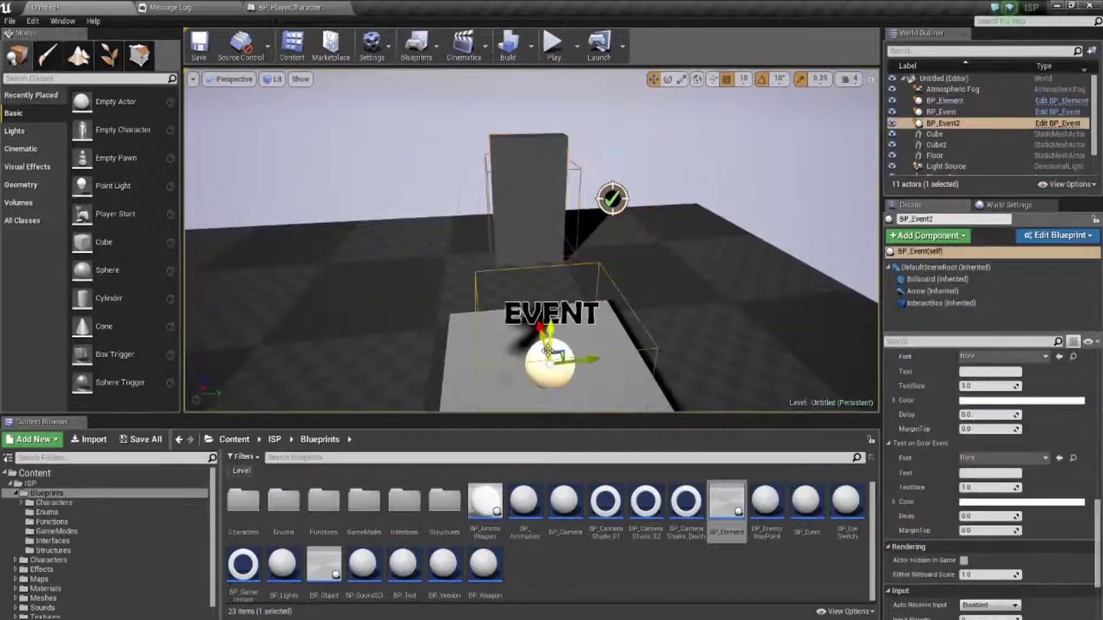
scroll(955, 458, "up", 3)
scroll(955, 458, "up", 3)
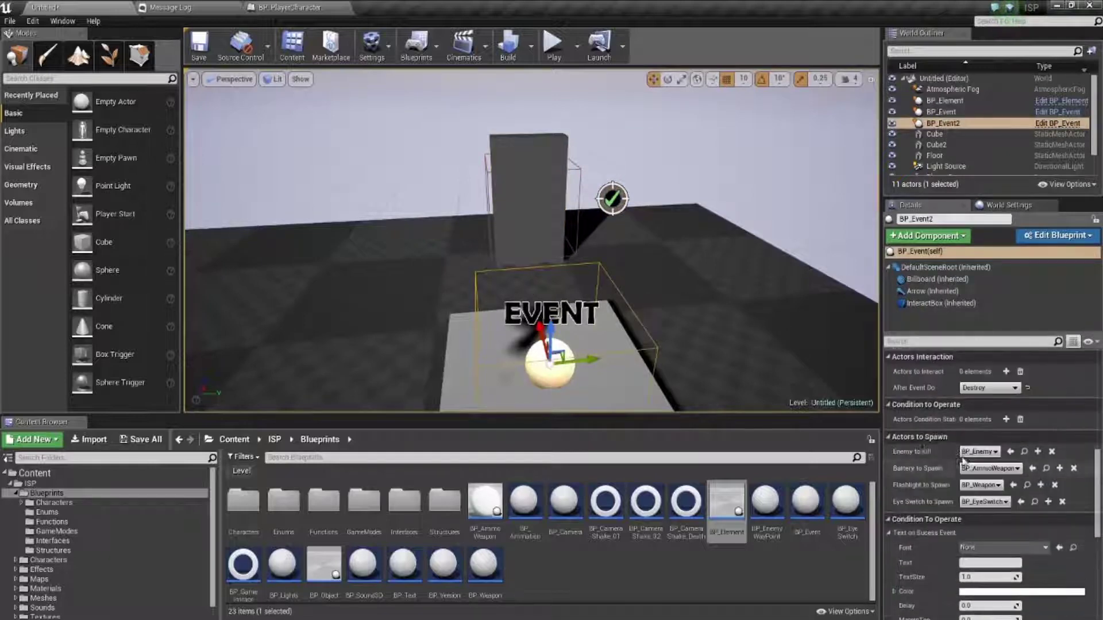
scroll(955, 458, "up", 3)
scroll(955, 458, "up", 3)
scroll(955, 458, "up", 3)
scroll(955, 457, "up", 3)
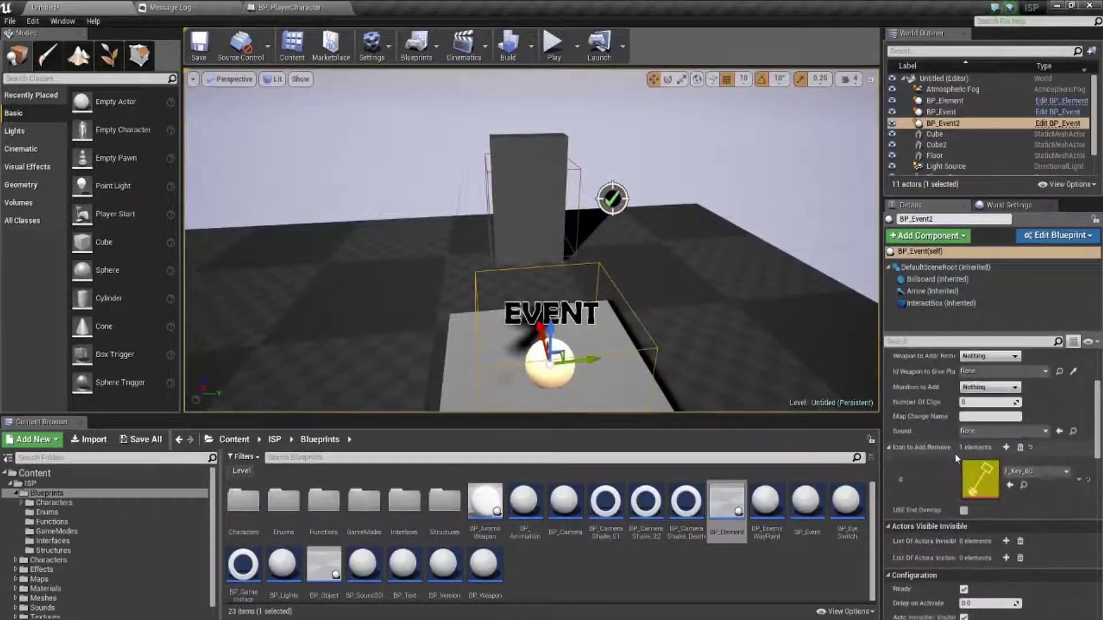
scroll(955, 457, "up", 3)
scroll(956, 456, "up", 3)
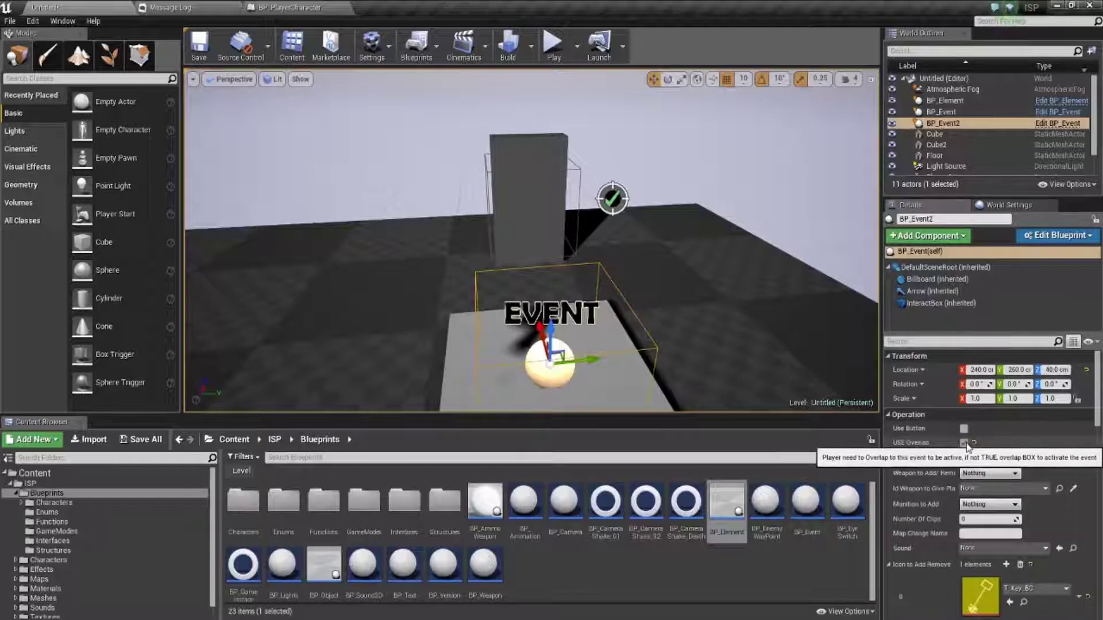
left_click(963, 443)
Swing the view back to the tall boxes and select BP_Element
right_click_drag(532, 241, 531, 230)
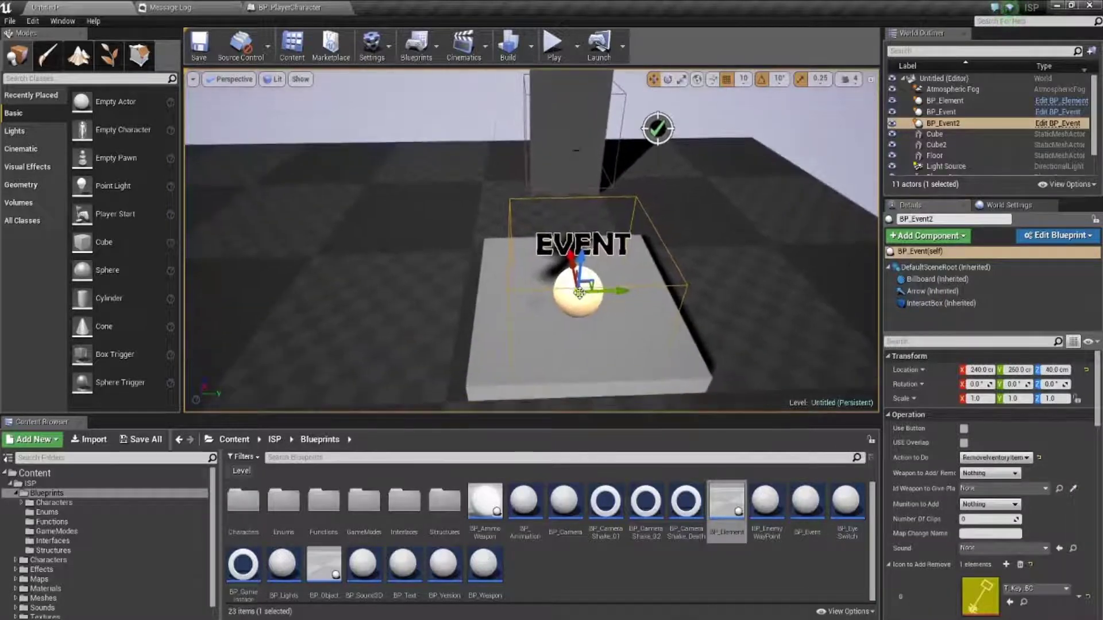
right_click_drag(579, 293, 574, 241)
left_click(565, 172)
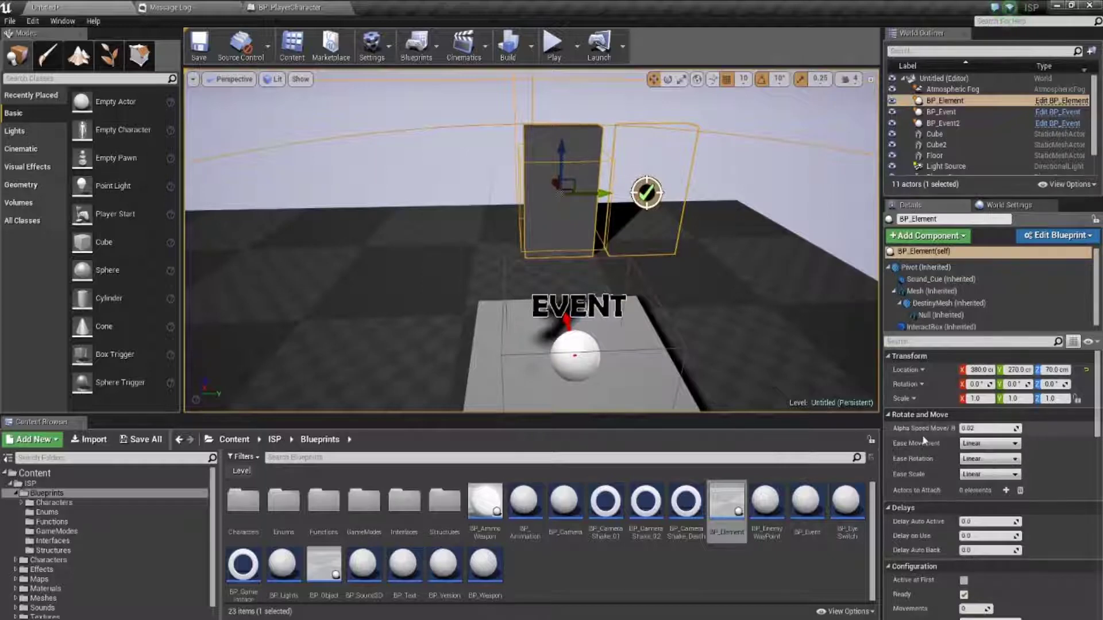
Add BP_Event2 as entry 0 in BP_Element's Actor to Interact list
scroll(923, 440, "down", 3)
scroll(922, 440, "down", 3)
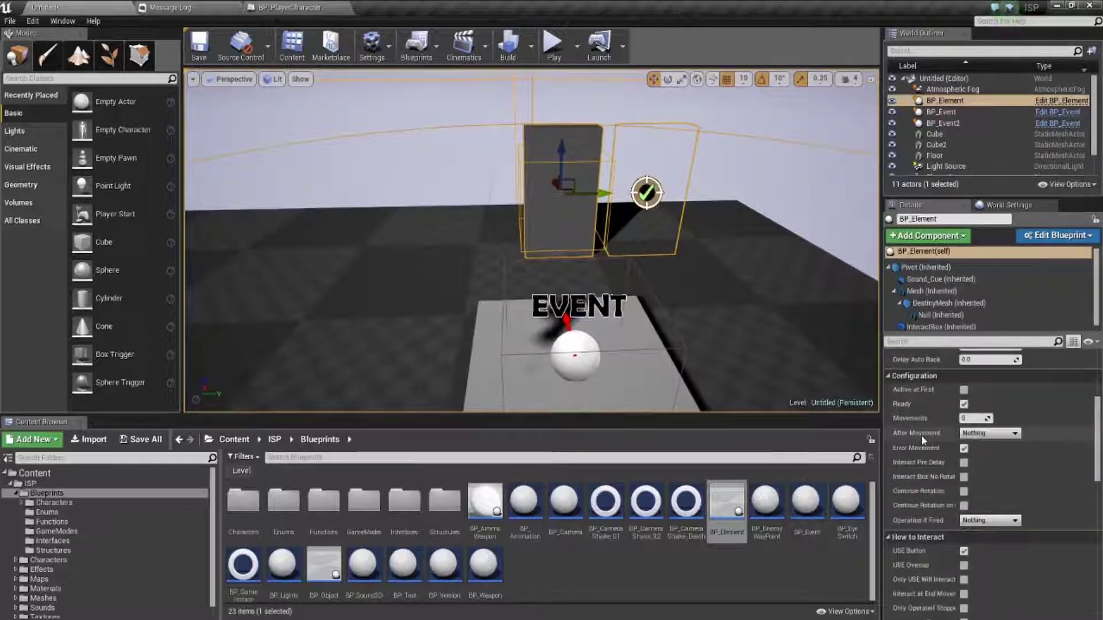
scroll(923, 440, "down", 2)
scroll(923, 440, "down", 2)
scroll(923, 440, "down", 2)
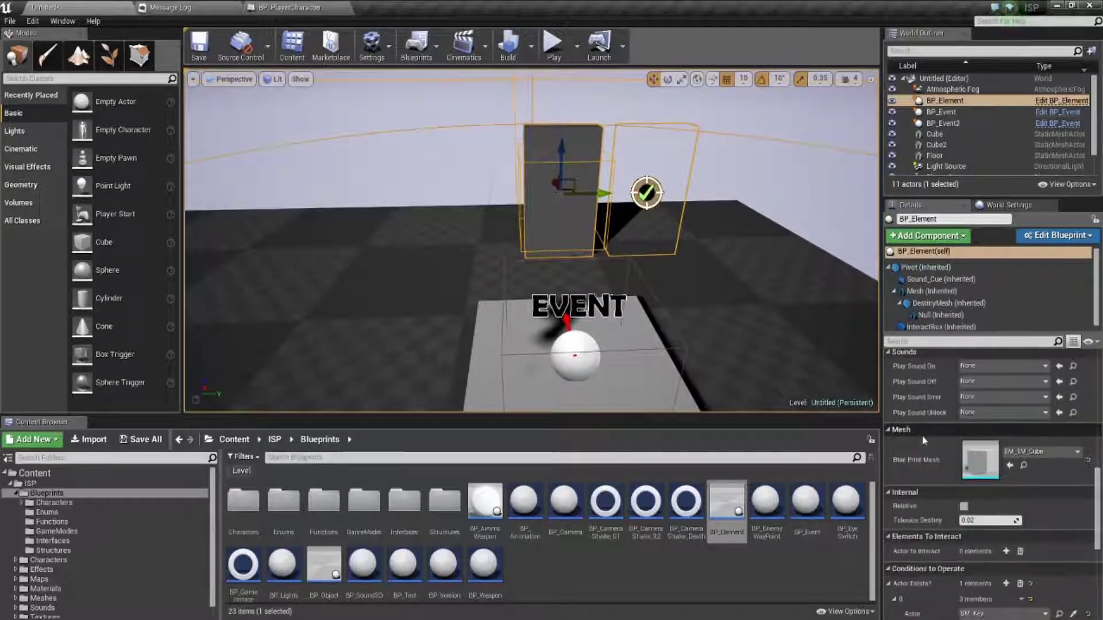
scroll(924, 441, "down", 1)
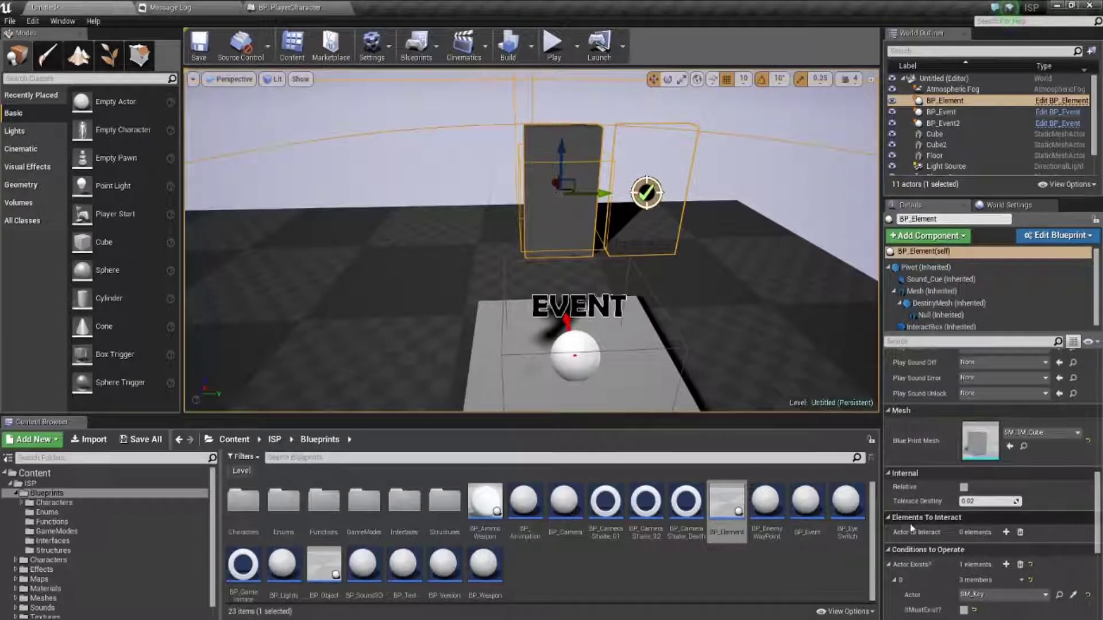
left_click(1005, 532)
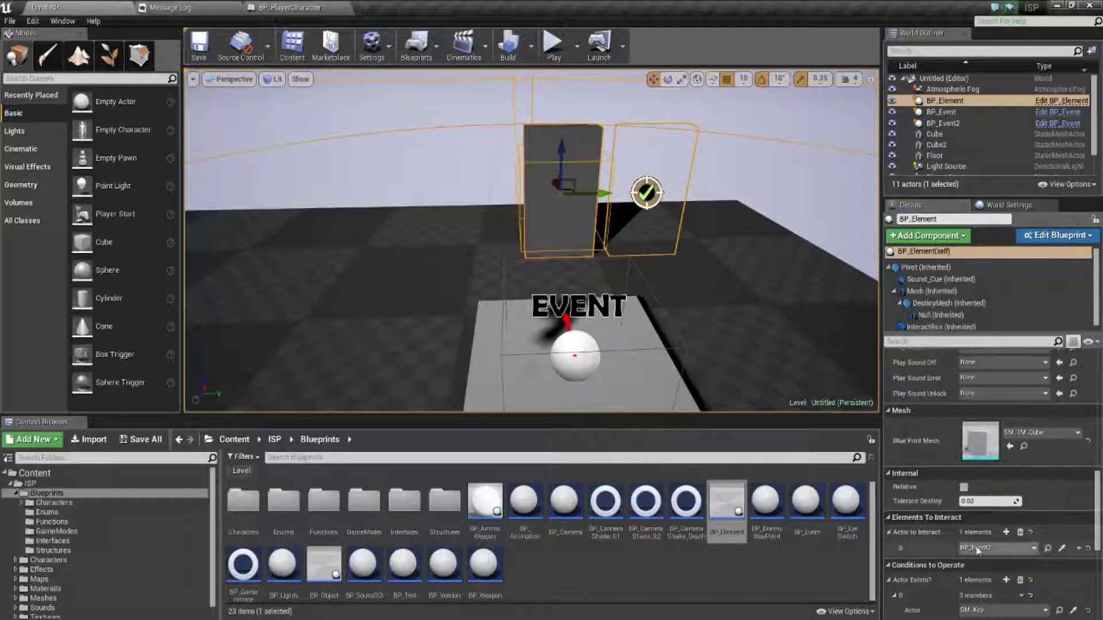
scroll(1000, 550, "down", 3)
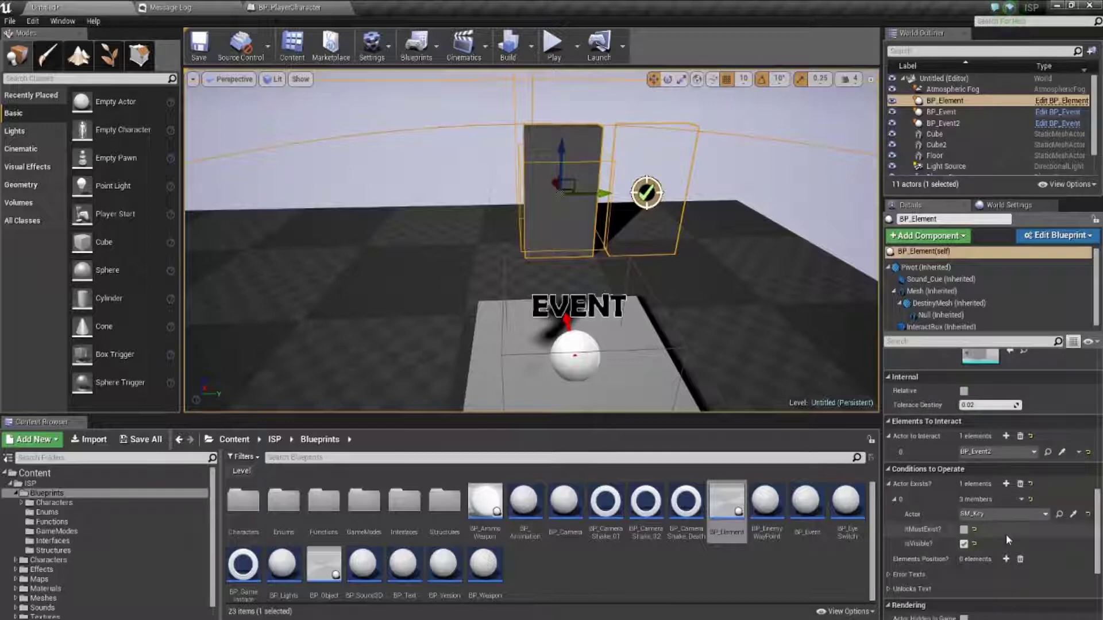
scroll(1005, 534, "down", 3)
scroll(1005, 517, "up", 2)
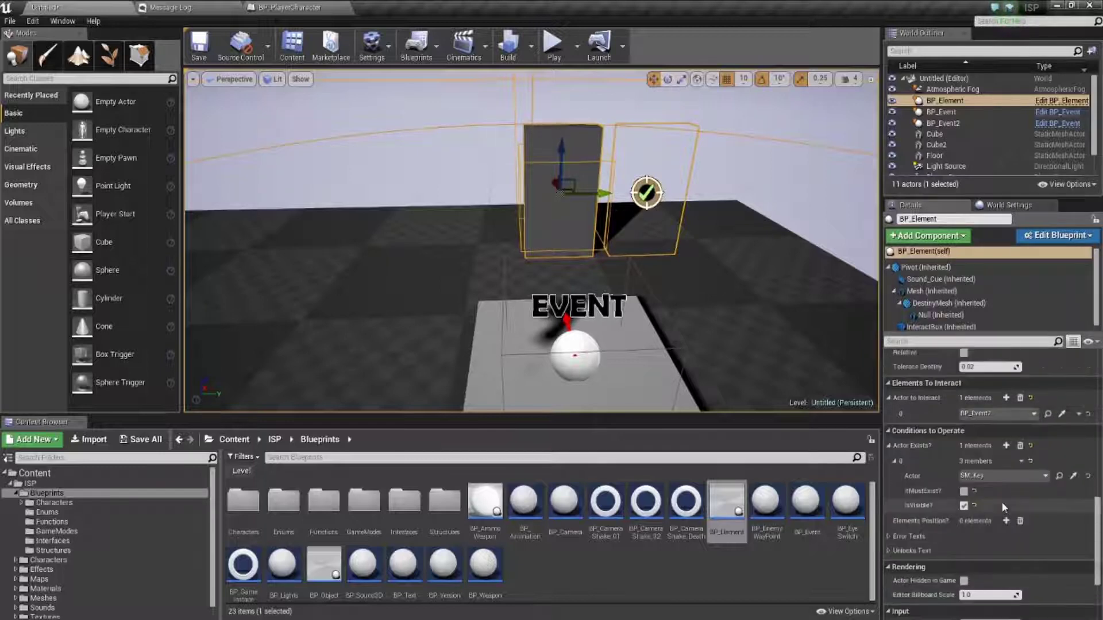
scroll(1002, 505, "up", 2)
scroll(1003, 508, "up", 1)
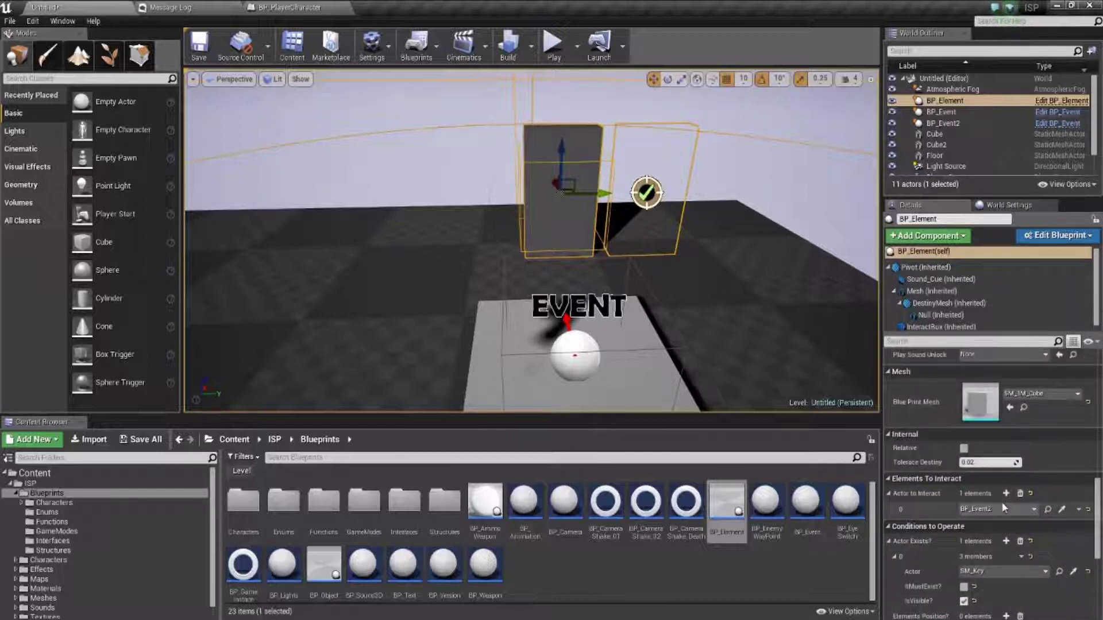
Test-play the level briefly, then place a BP_Object between the two EVENT platforms
left_click(553, 45)
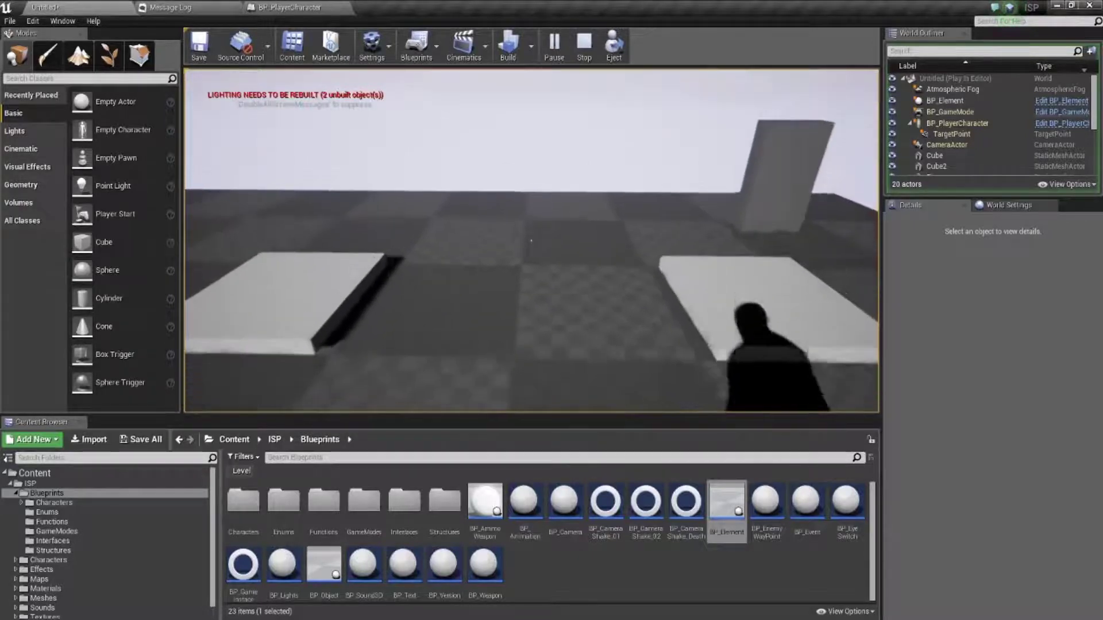
key("Escape")
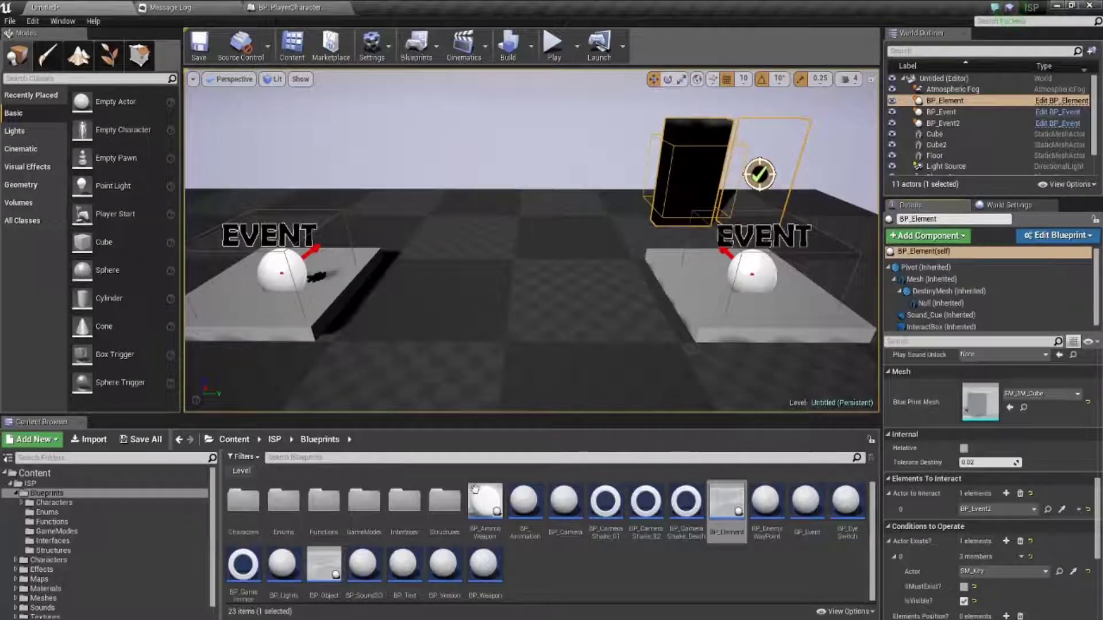
left_click_drag(324, 565, 489, 301)
Raise BP_Object above the floor and set SM_Key as its Object Model
left_click_drag(490, 264, 490, 200)
scroll(1011, 446, "up", 2)
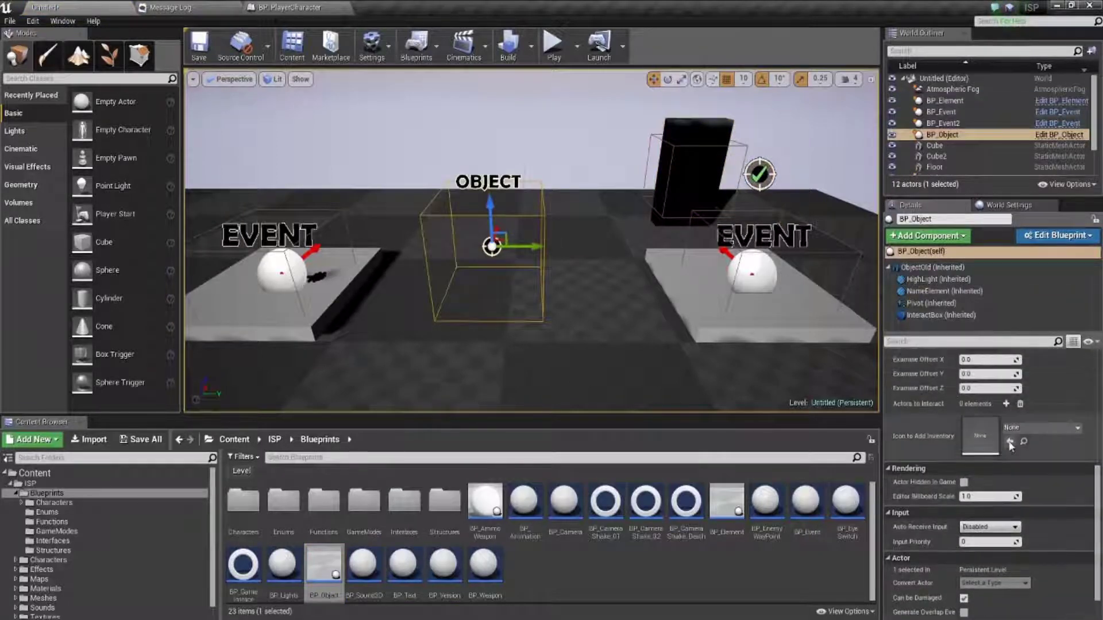
scroll(1006, 443, "up", 8)
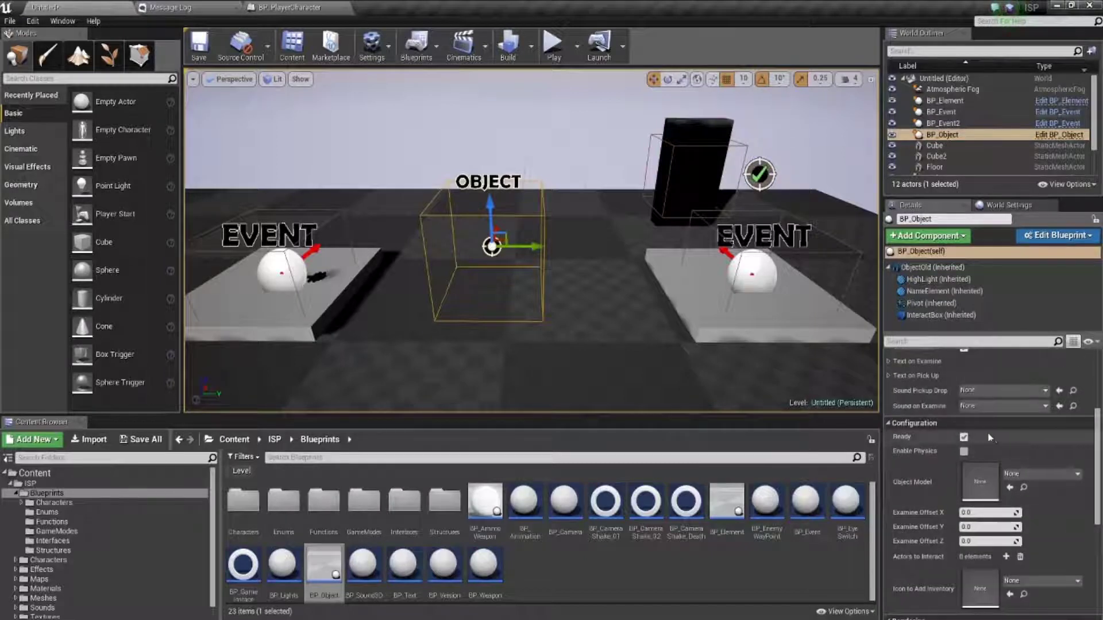
left_click(1009, 472)
type("key")
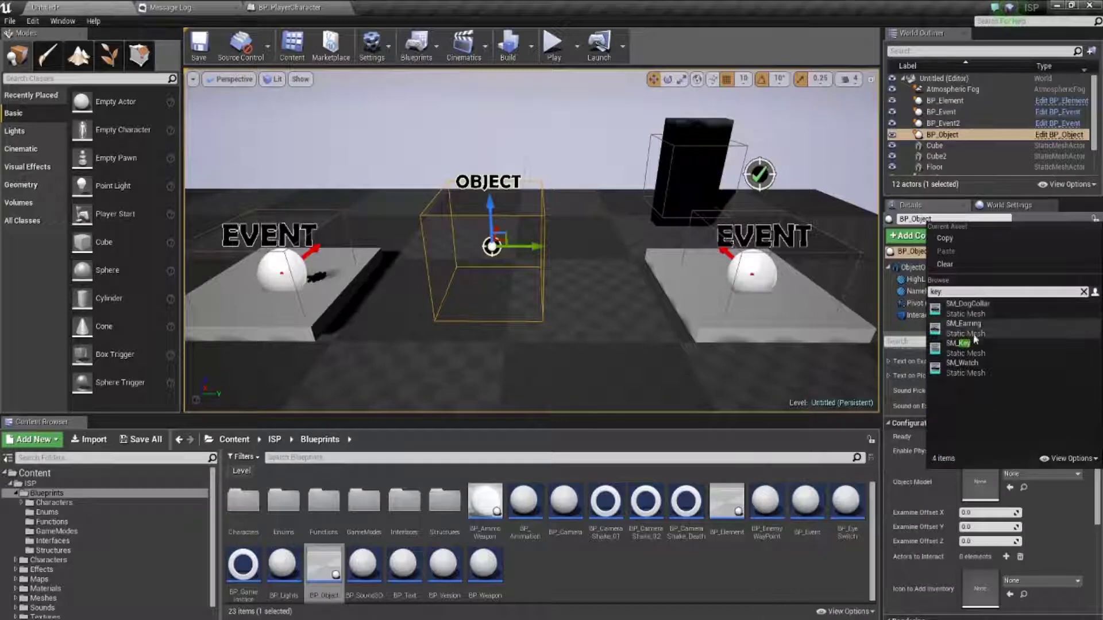
left_click(958, 344)
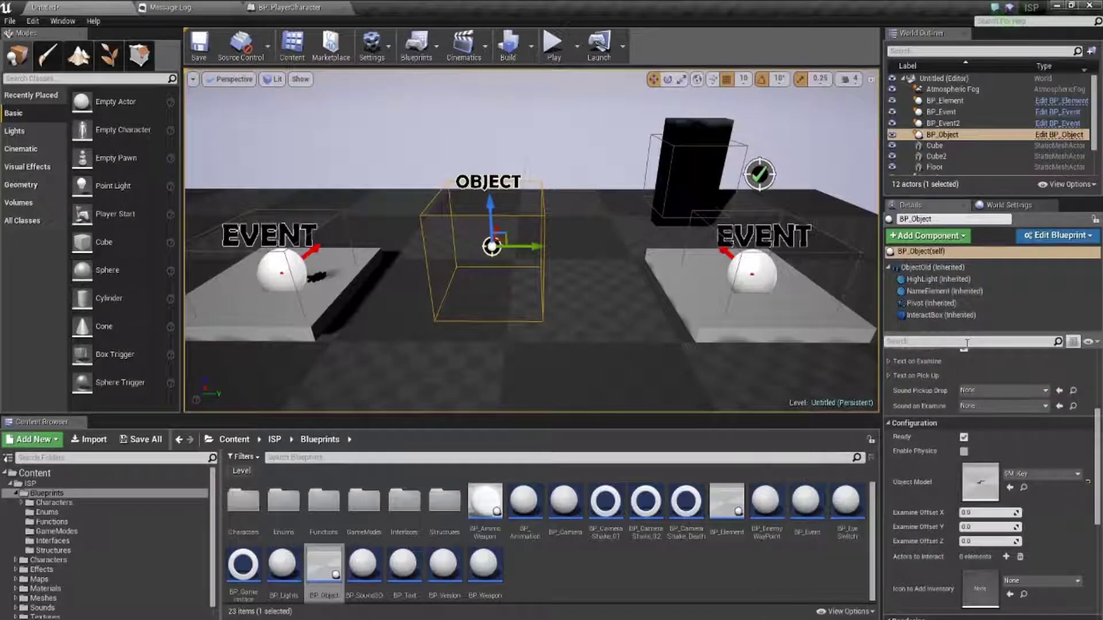
Reposition BP_Object on the floor between the two EVENT pads
left_click(941, 268)
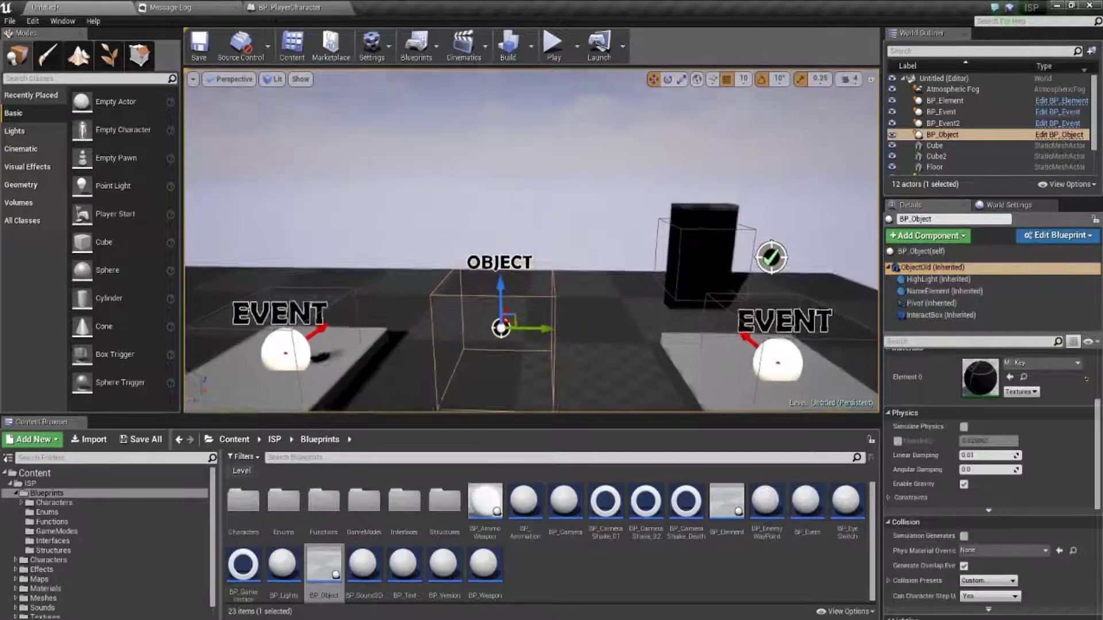
left_click_drag(501, 328, 508, 204, "alt")
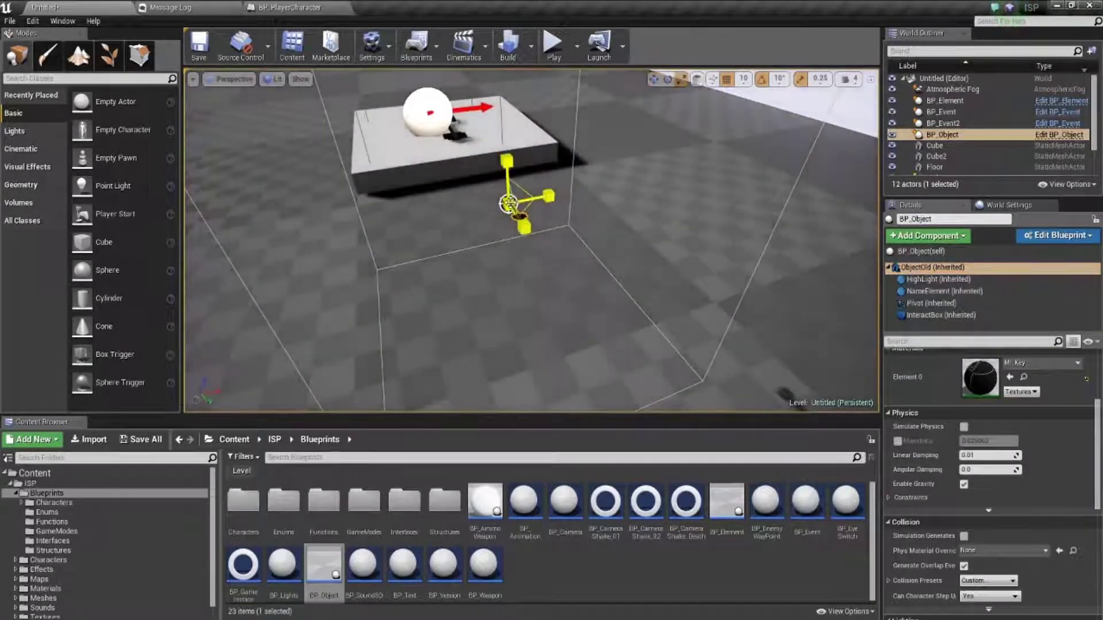
left_click_drag(508, 204, 516, 246)
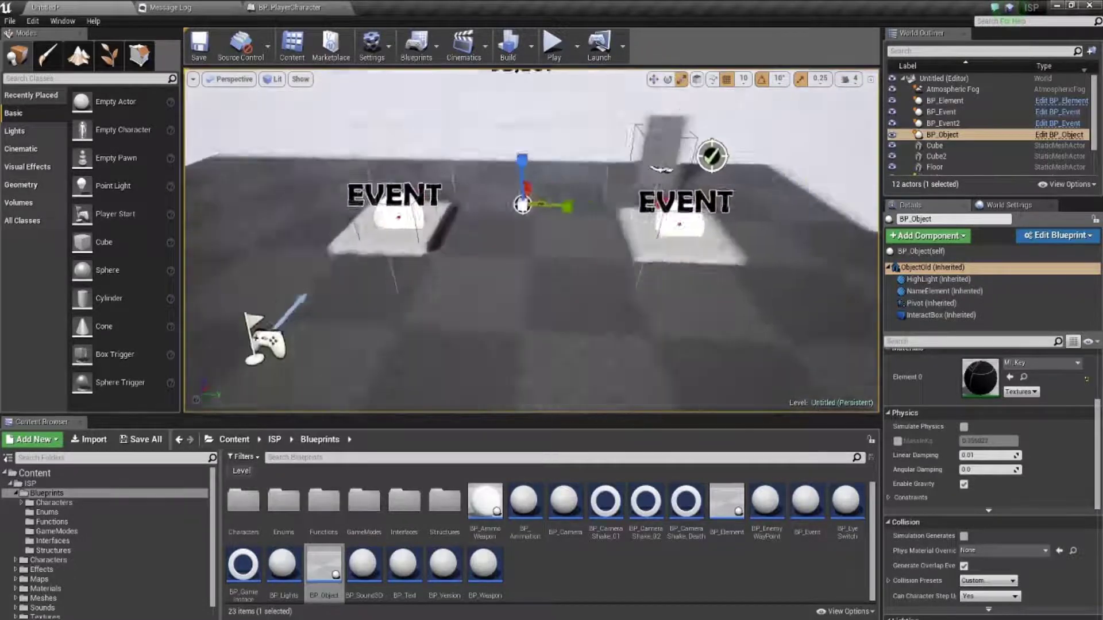
Frame BP_Object and review its own Key properties, including the Text on Examine settings
left_click(939, 315)
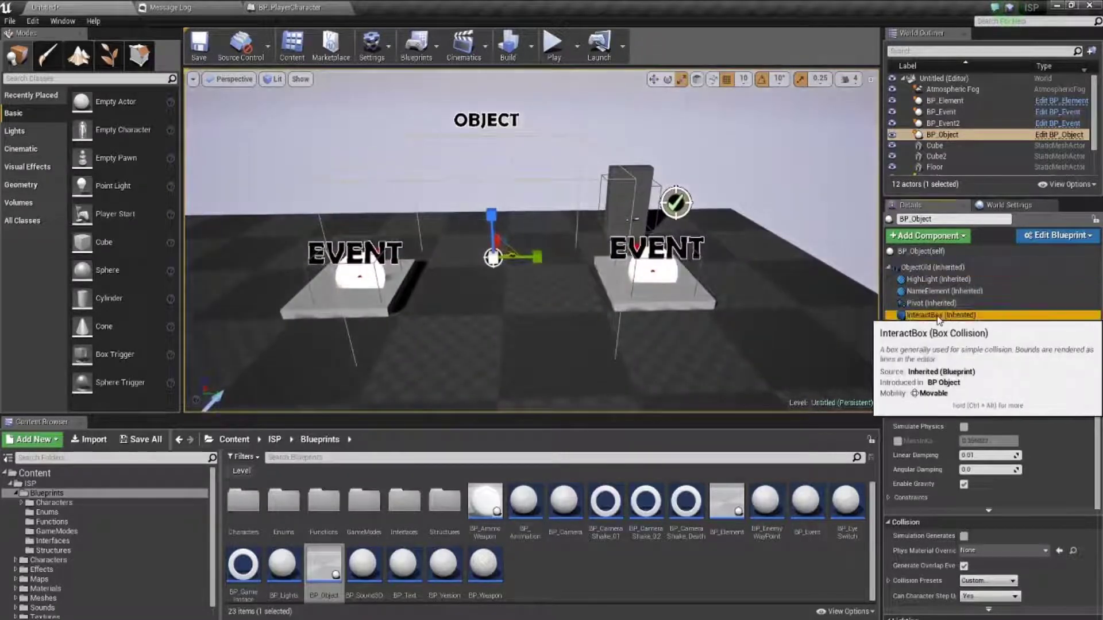
left_click(493, 258)
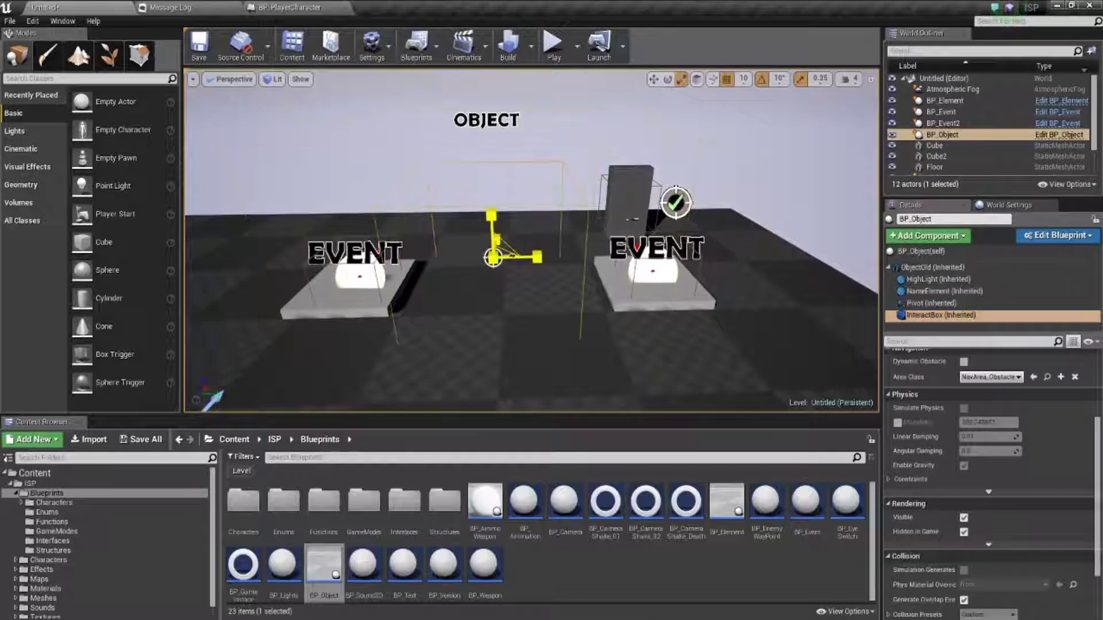
key("f")
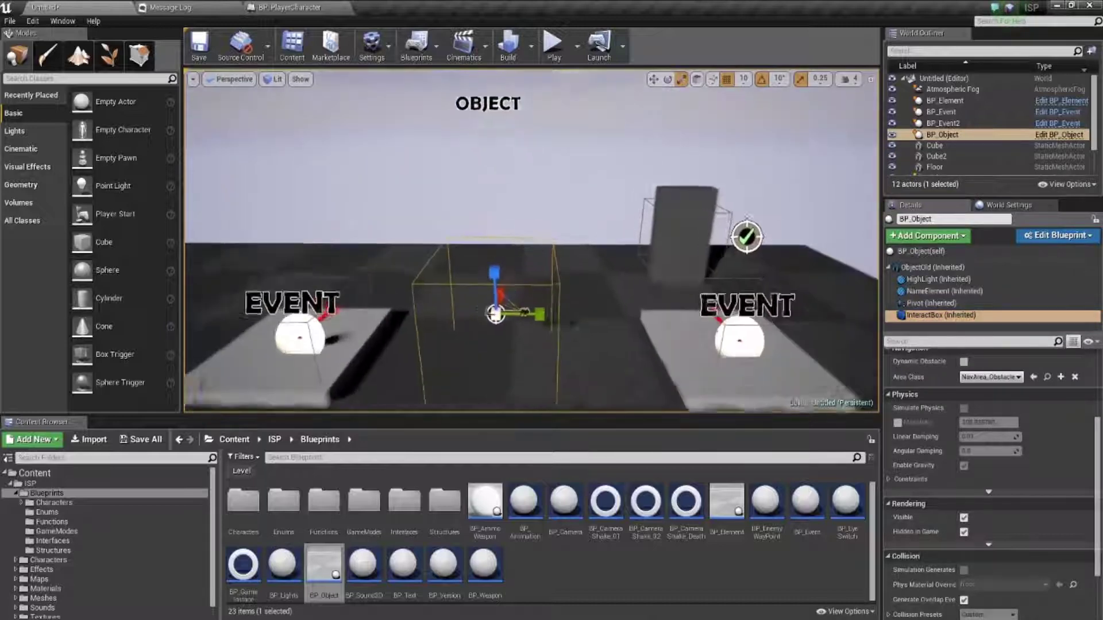
scroll(900, 400, "up", 2)
scroll(968, 448, "up", 2)
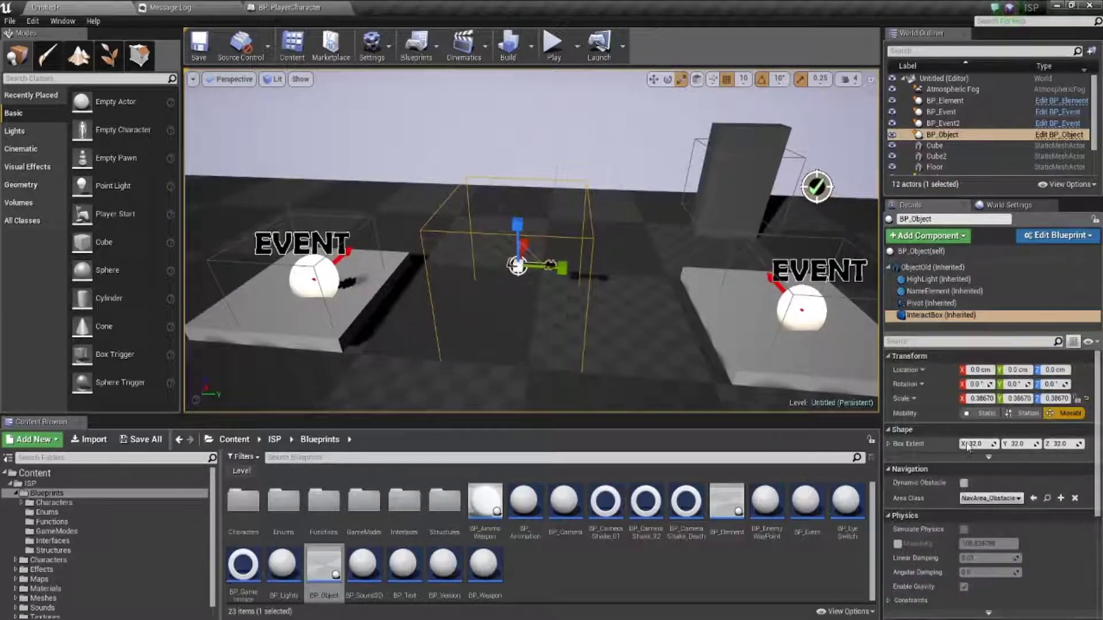
left_click(933, 256)
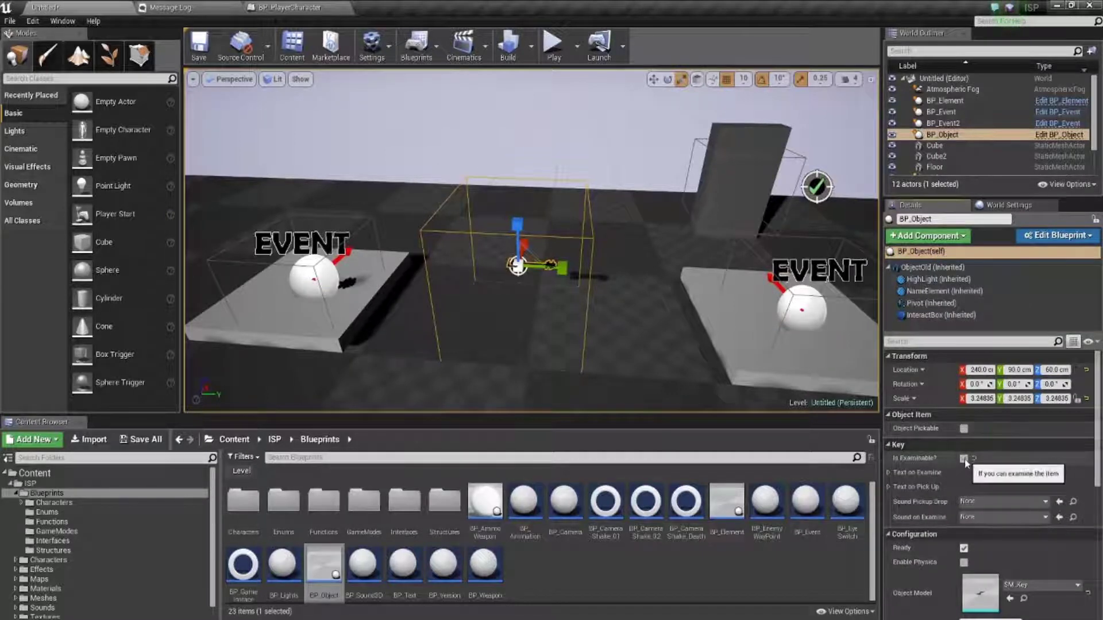
left_click(890, 473)
left_click(888, 472)
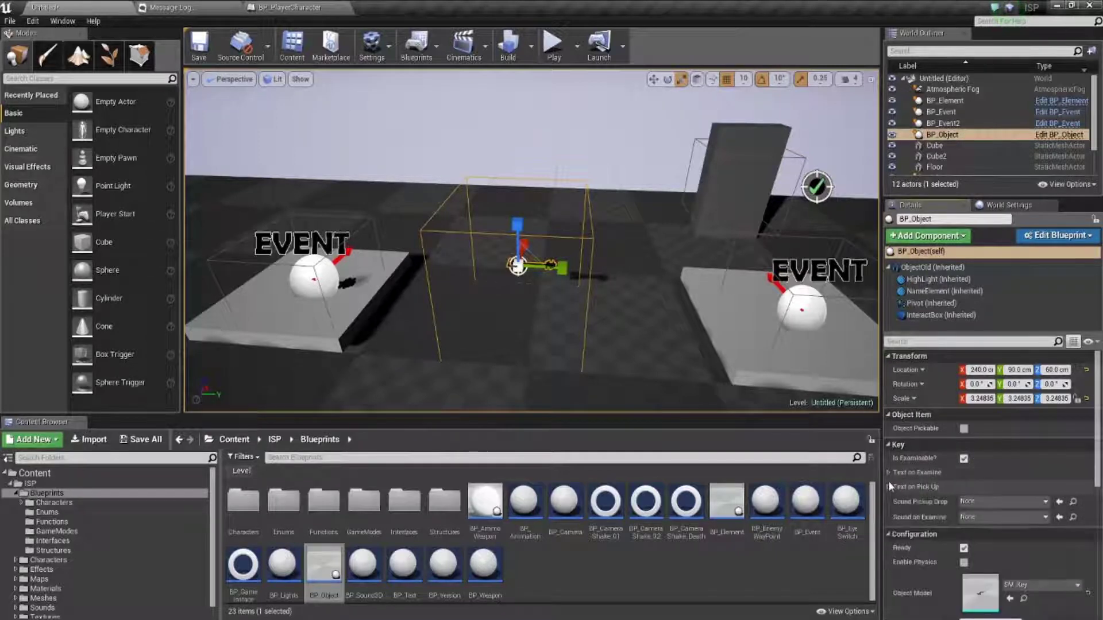
right_click_drag(549, 272, 509, 243)
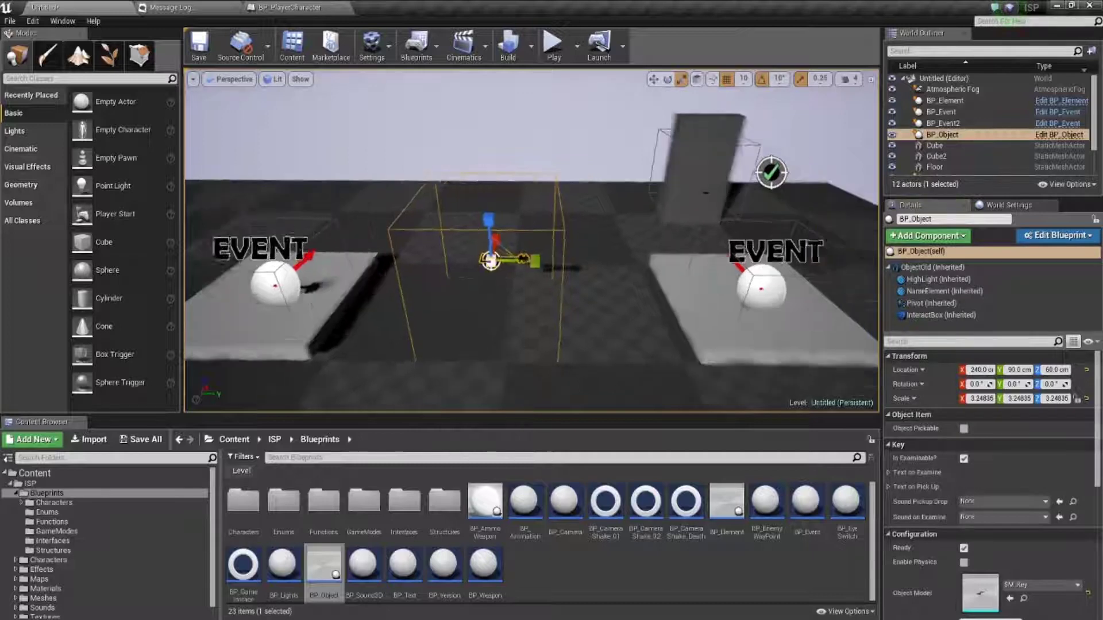
left_click(553, 51)
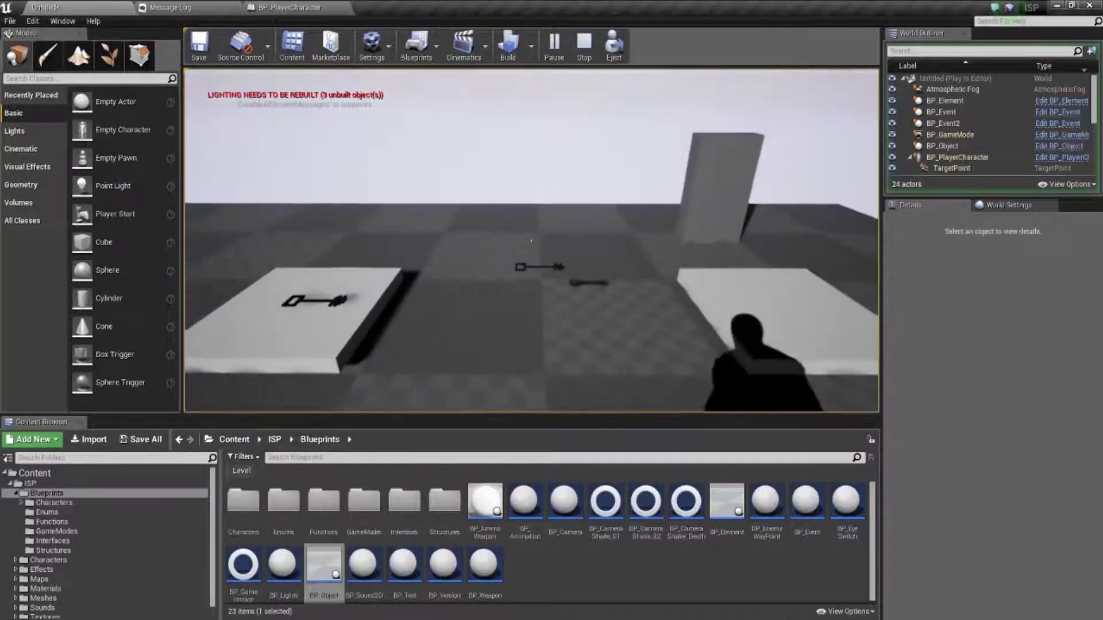
key("Escape")
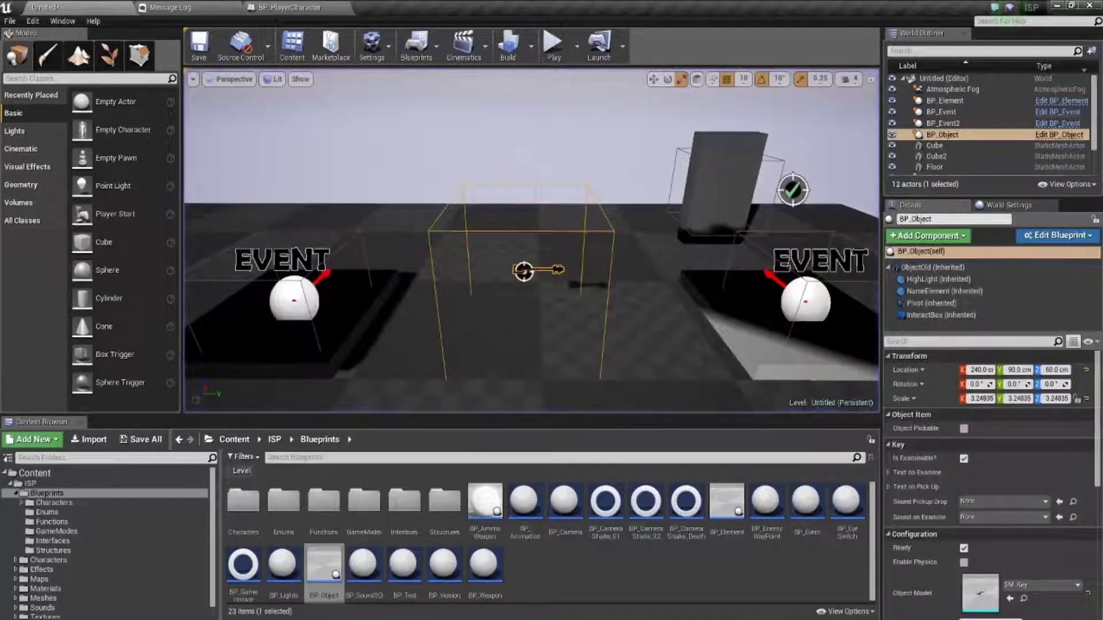
Open the BP_Object Blueprint and bring its ForEachLoop node chain into view
double_click(324, 569)
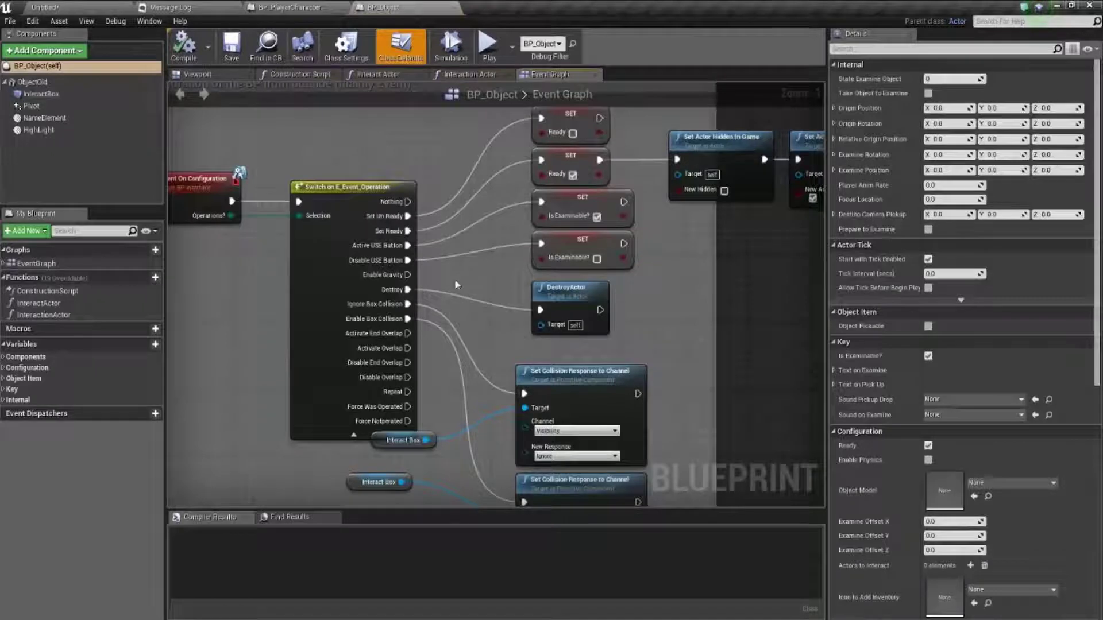
scroll(475, 289, "down", 3)
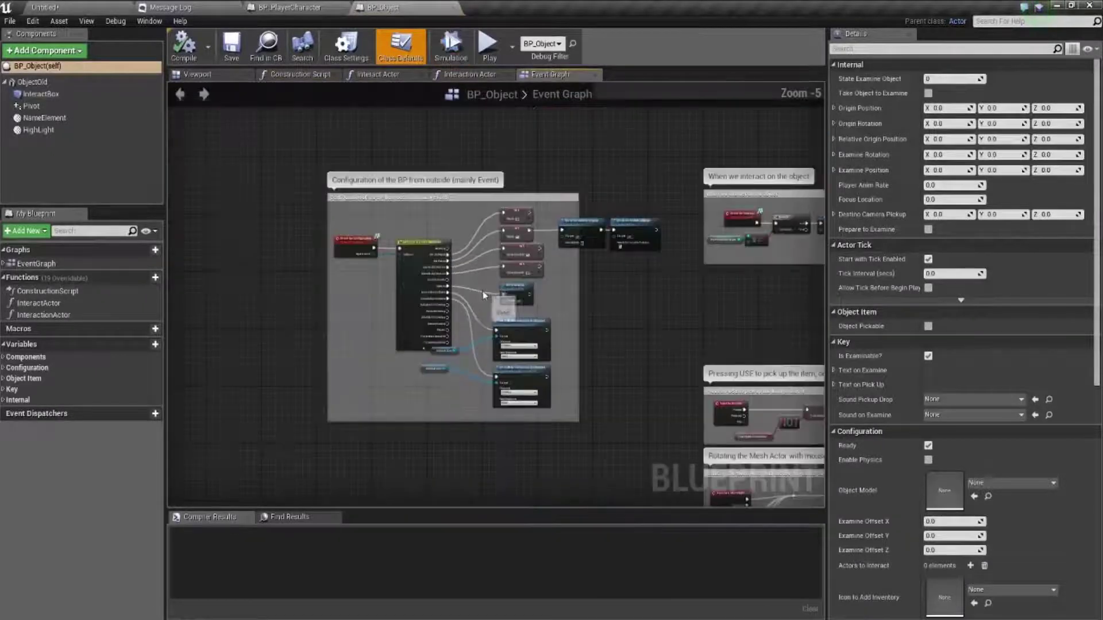
scroll(475, 288, "down", 3)
scroll(475, 289, "down", 2)
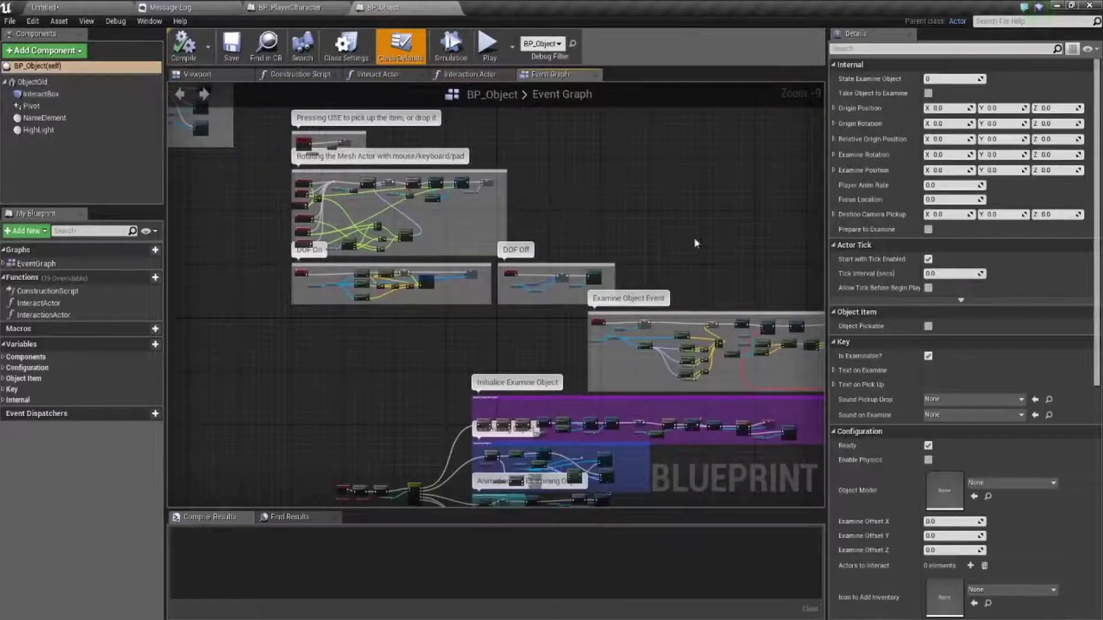
mouse_move(694, 243)
right_mouse_down()
mouse_move(485, 96)
mouse_move(323, 86)
right_mouse_up()
scroll(499, 280, "up", 3)
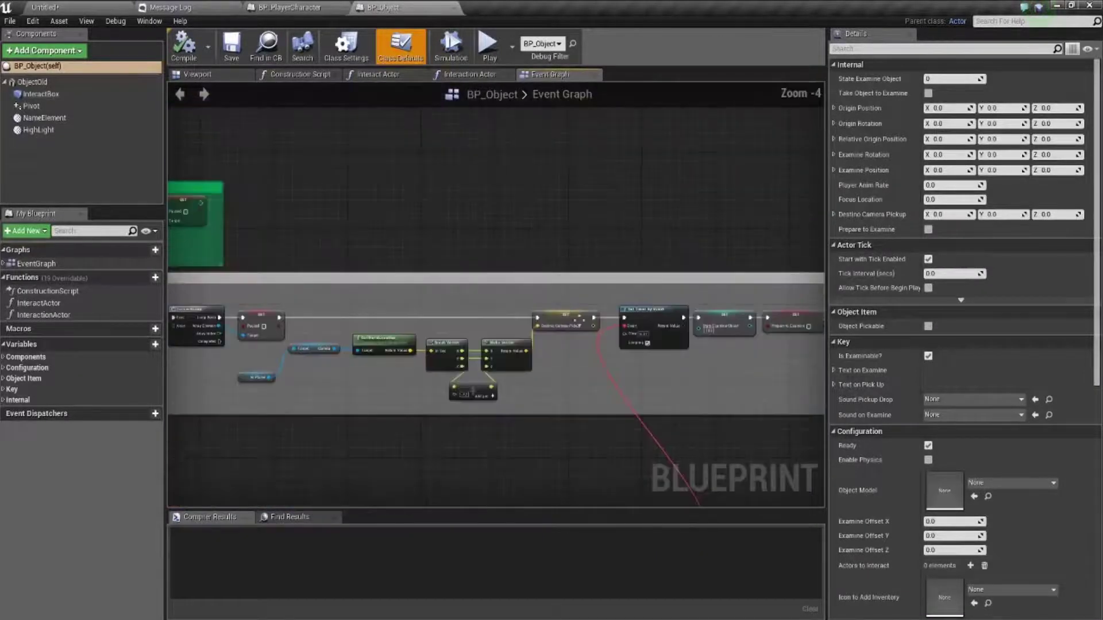
scroll(586, 341, "up", 4)
right_click_drag(632, 358, 236, 357)
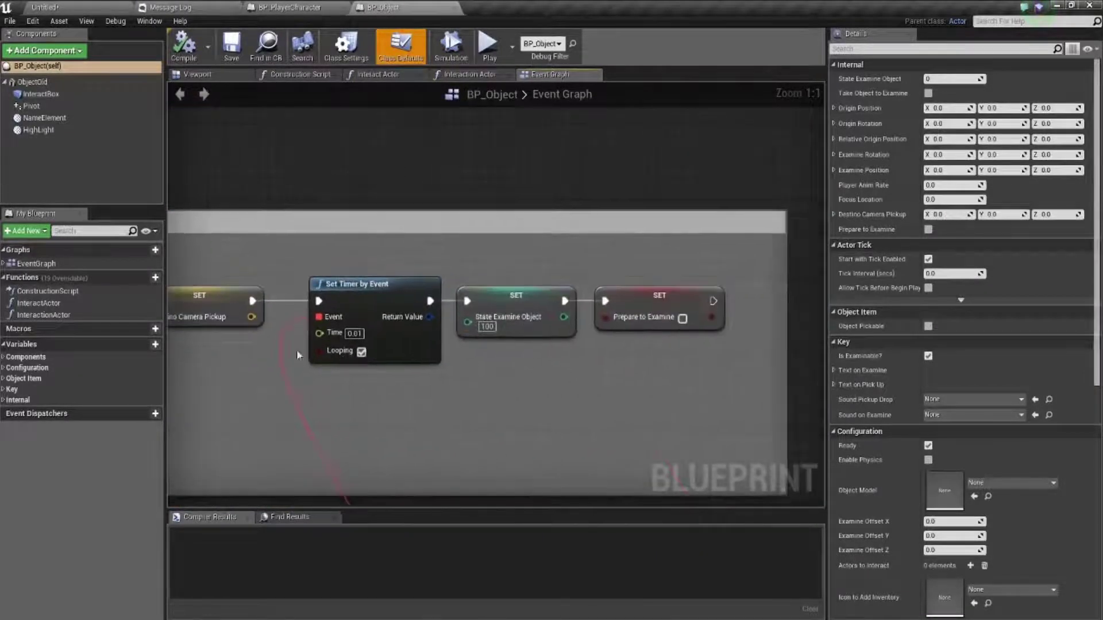
scroll(705, 353, "down", 4)
scroll(327, 326, "up", 4)
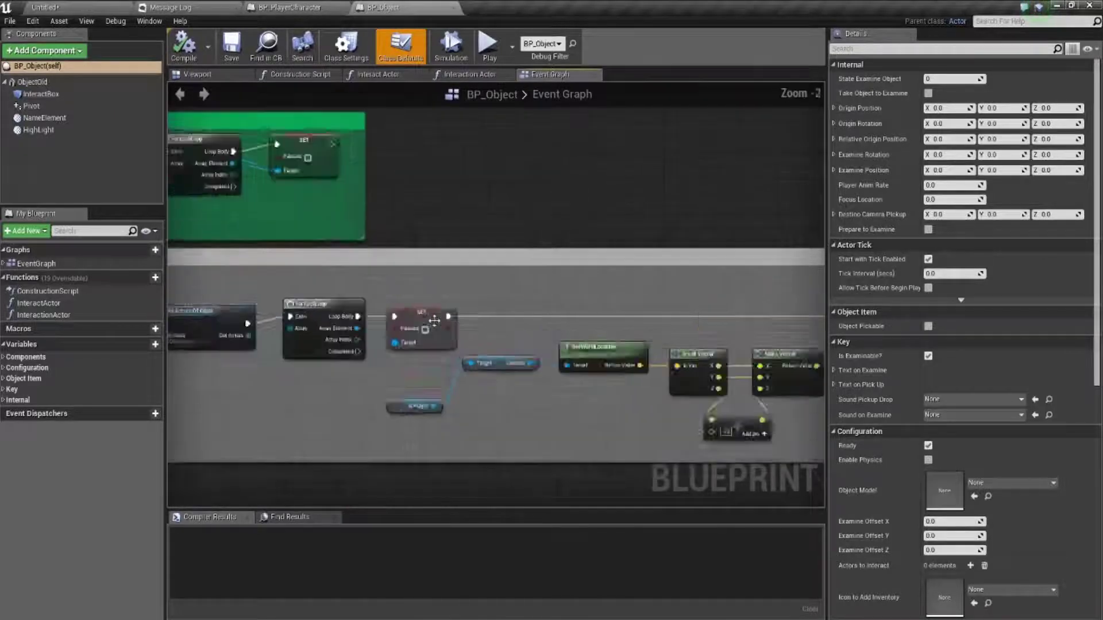
scroll(489, 328, "down", 3)
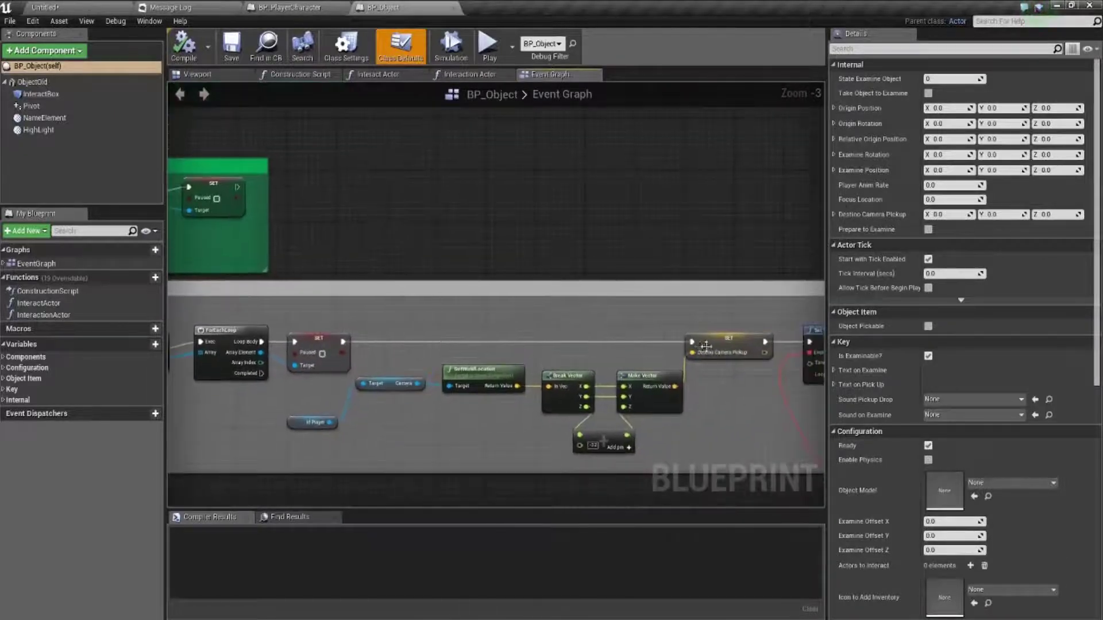
Break SET Paused's link, connect ForEachLoop Completed to SET DestinoCameraPickup, and save
right_click(342, 342)
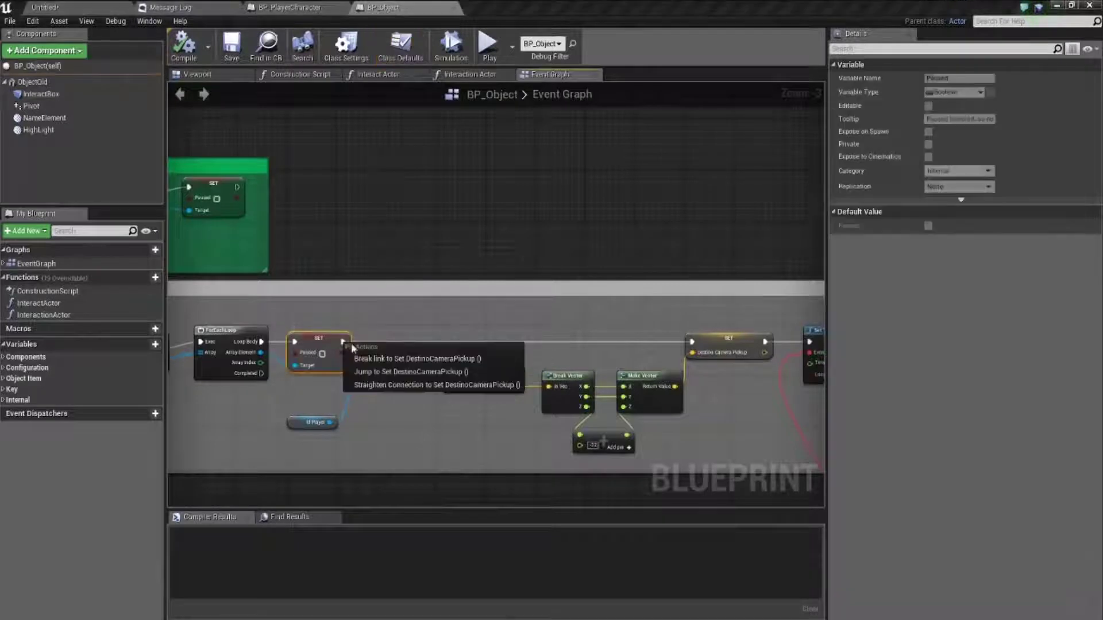
left_click(366, 359)
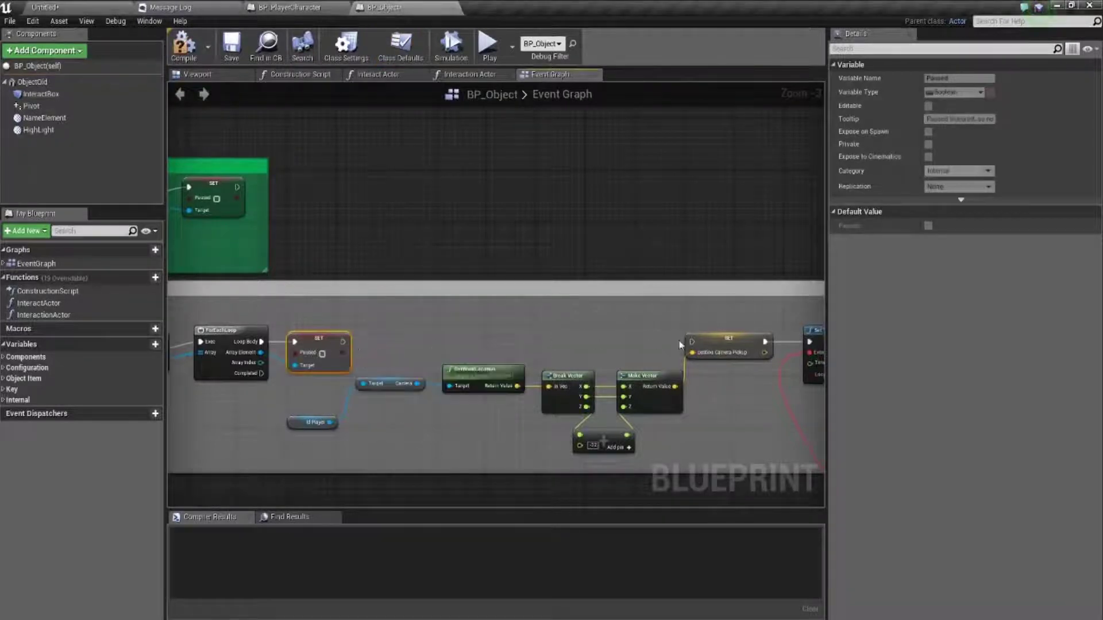
left_click_drag(259, 374, 692, 344)
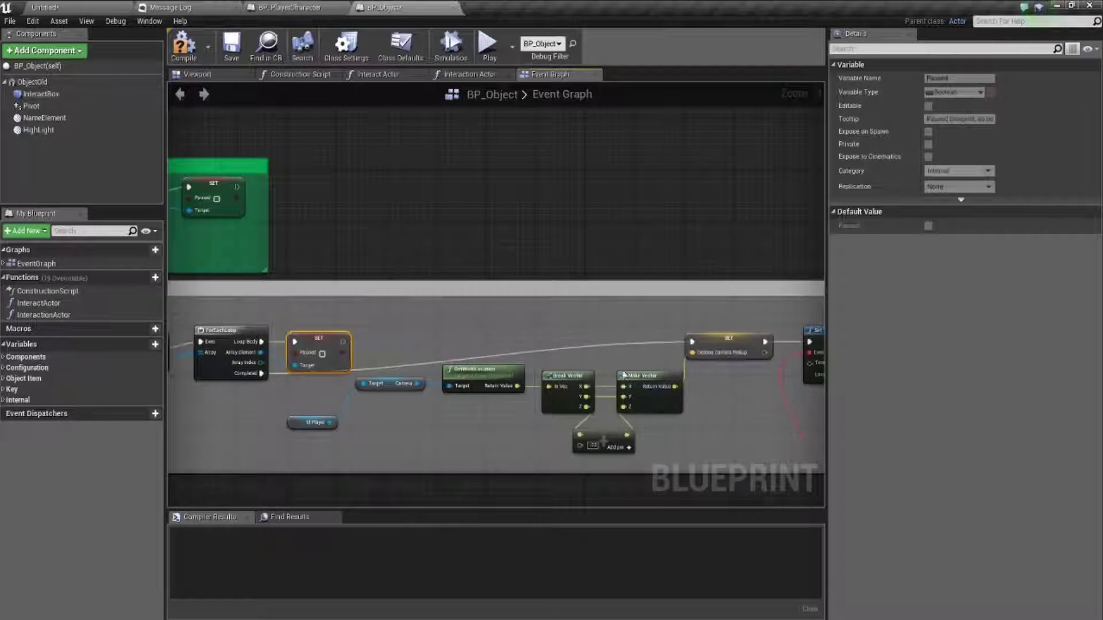
left_click(230, 51)
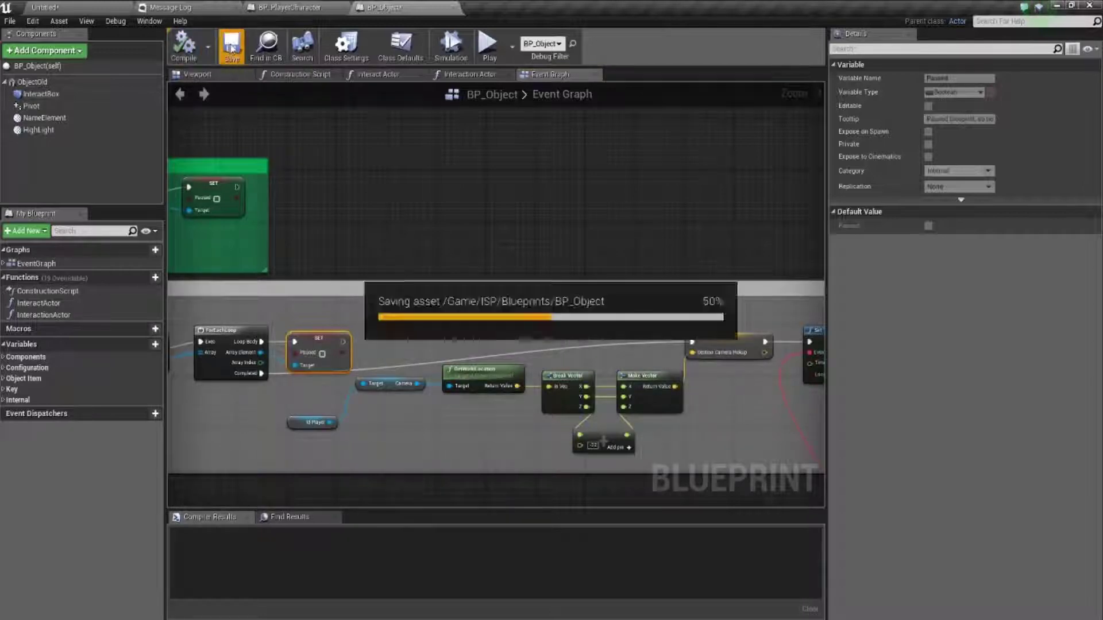
left_click(106, 8)
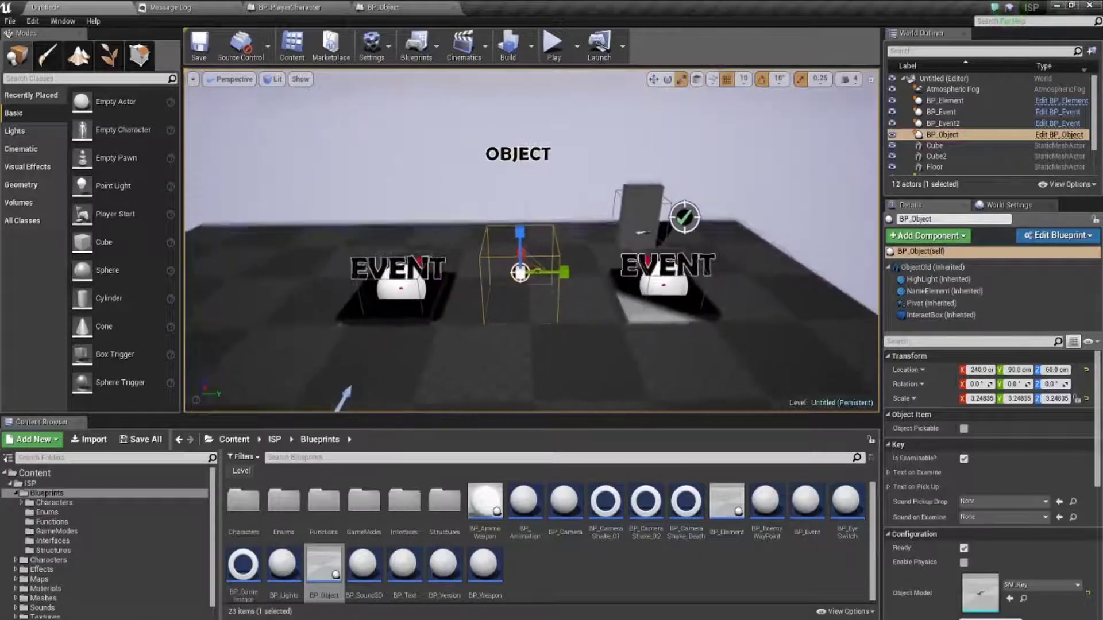
Set T_Key_BC as BP_Object's Icon to Add Inventory and tick Object Pickable
mouse_move(505, 270)
right_mouse_down()
mouse_move(513, 290)
mouse_move(522, 269)
right_mouse_up()
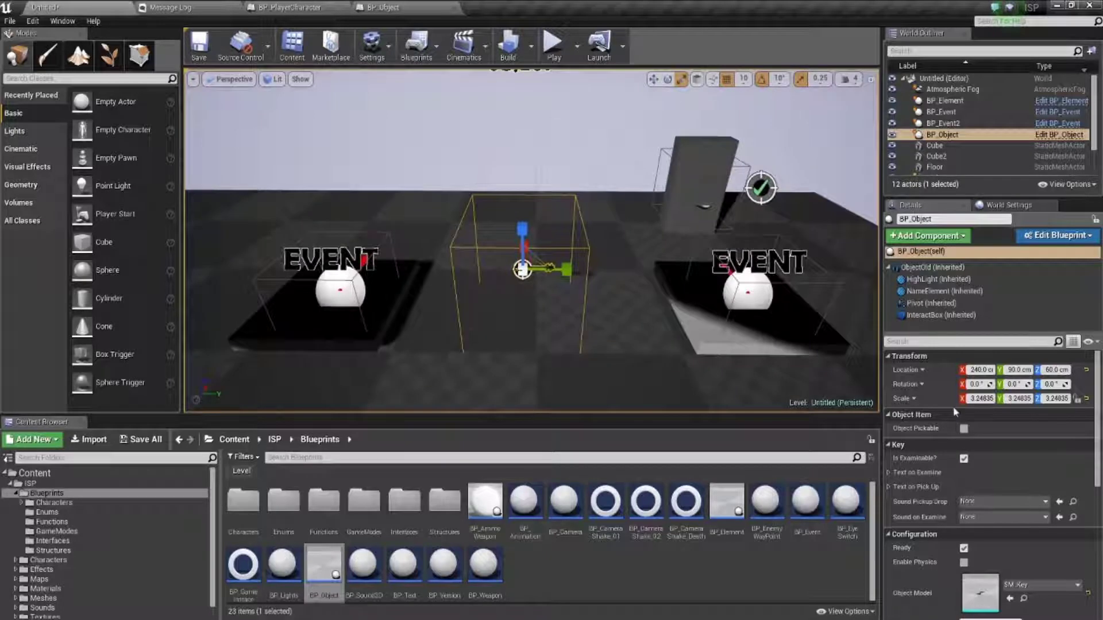
scroll(984, 517, "down", 5)
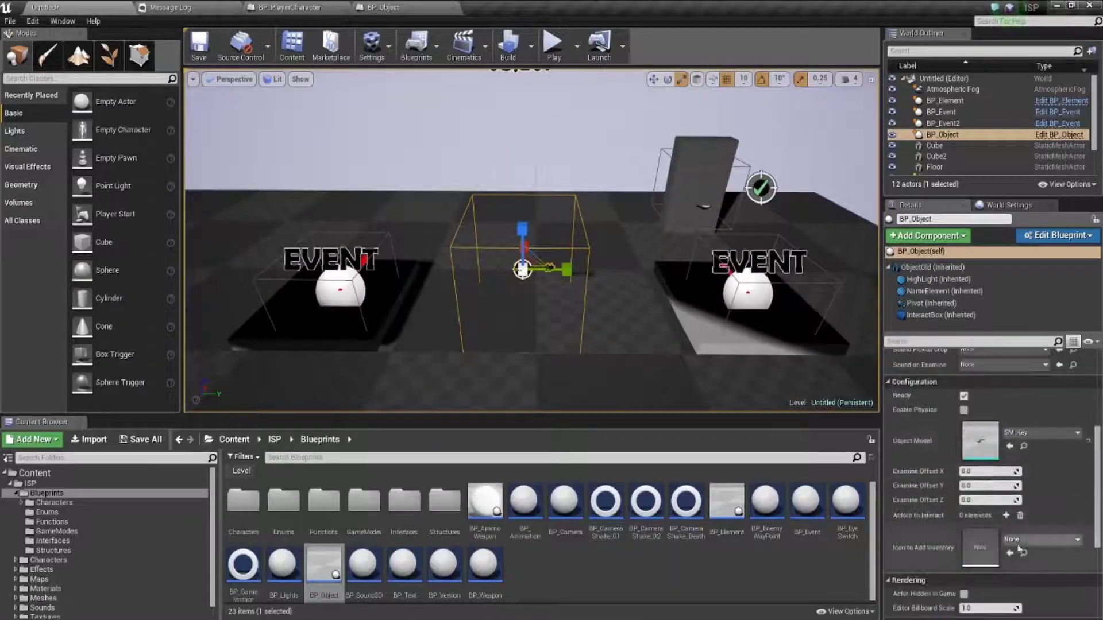
left_click(1037, 539)
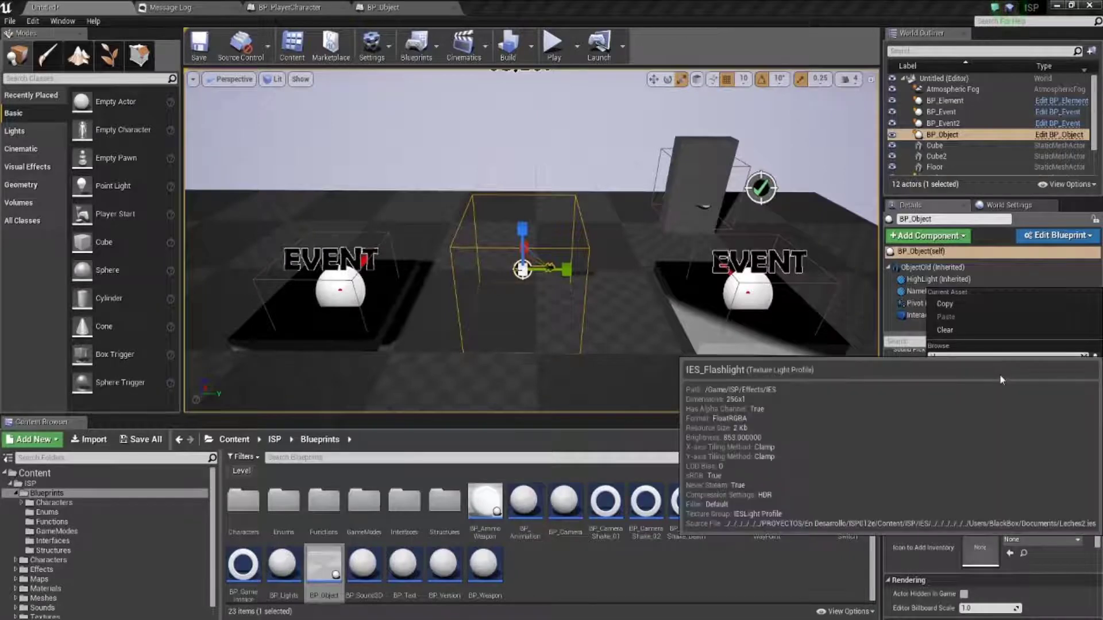
type("key")
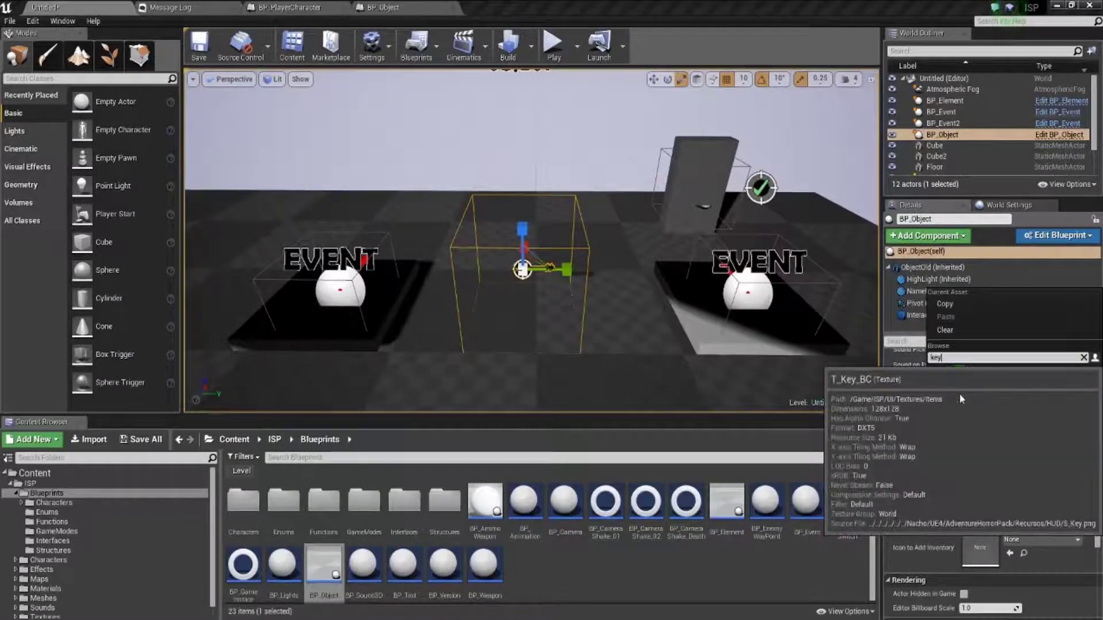
left_click(959, 394)
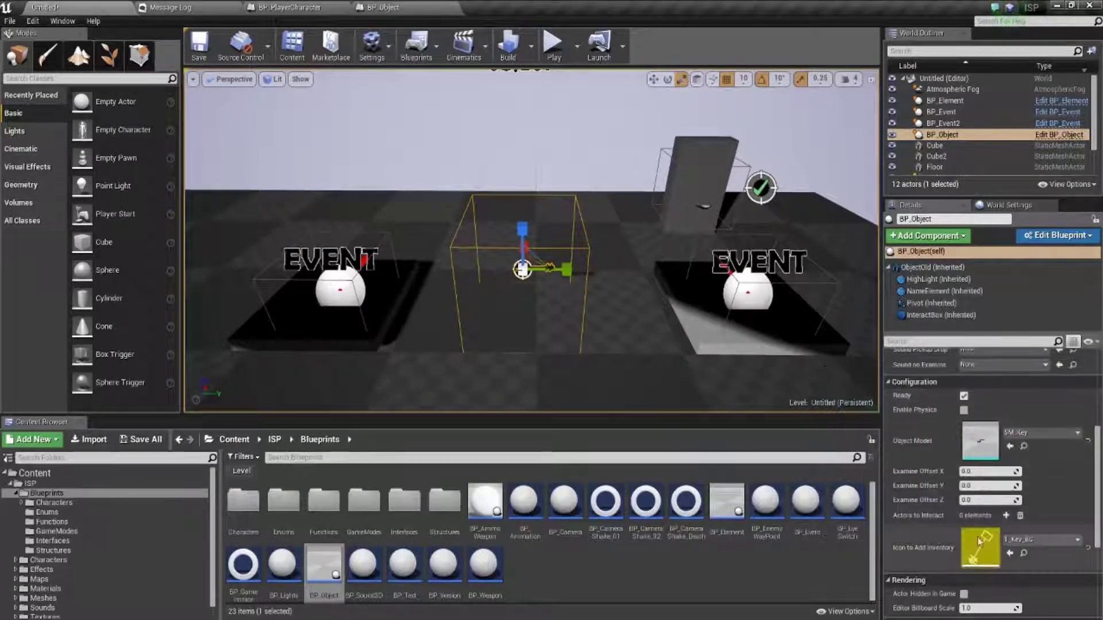
scroll(1005, 476, "up", 2)
scroll(1005, 476, "up", 3)
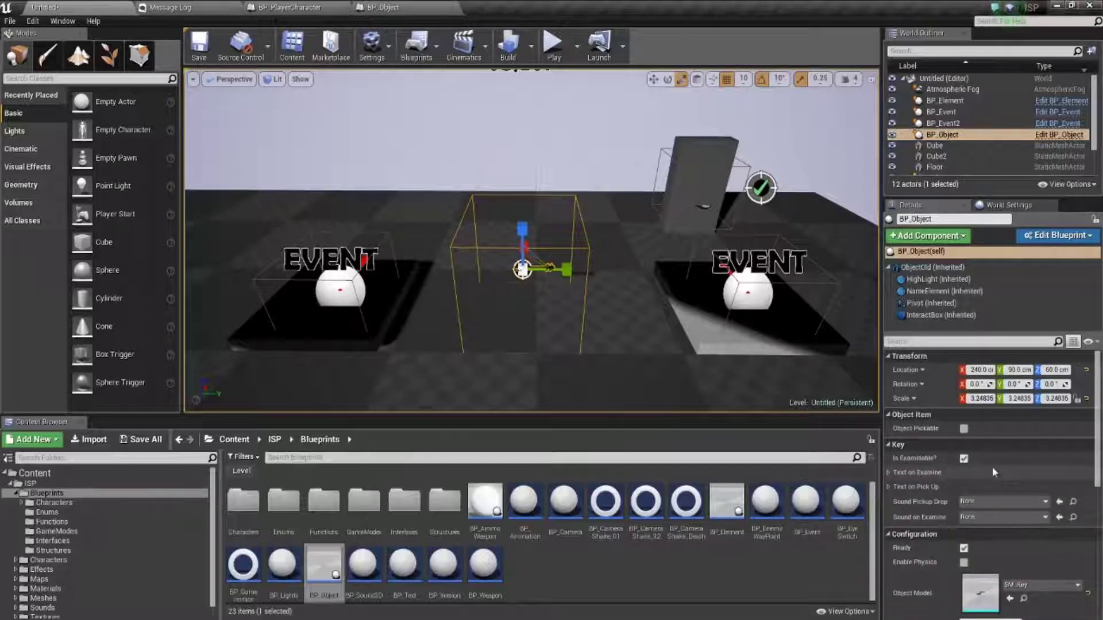
left_click(963, 429)
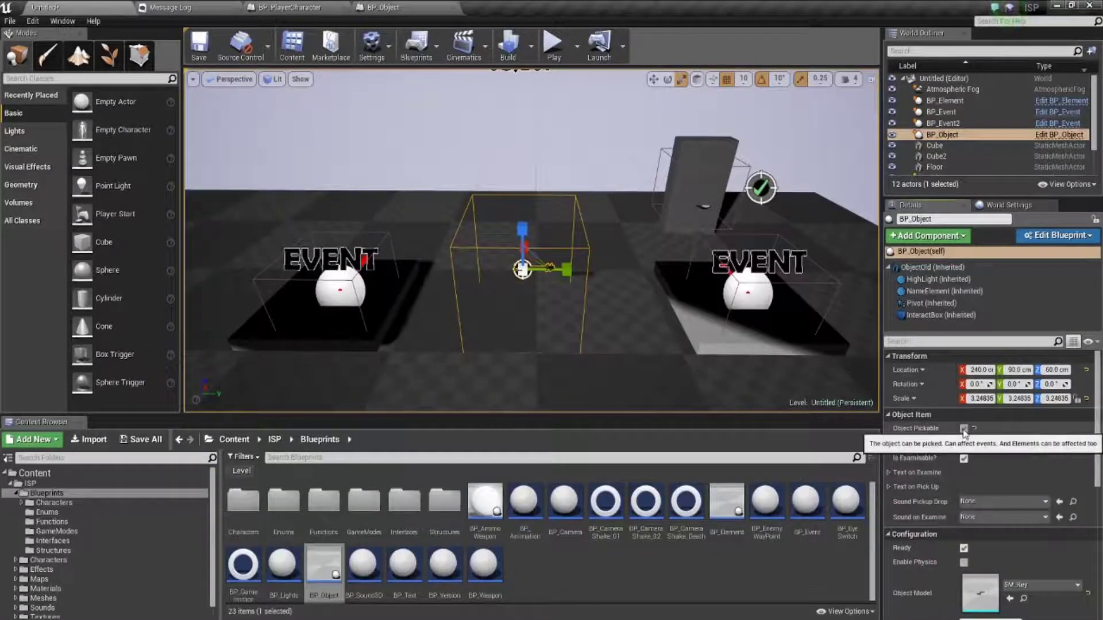
Play the level, walk toward the key, then end the test with Esc
left_click(553, 55)
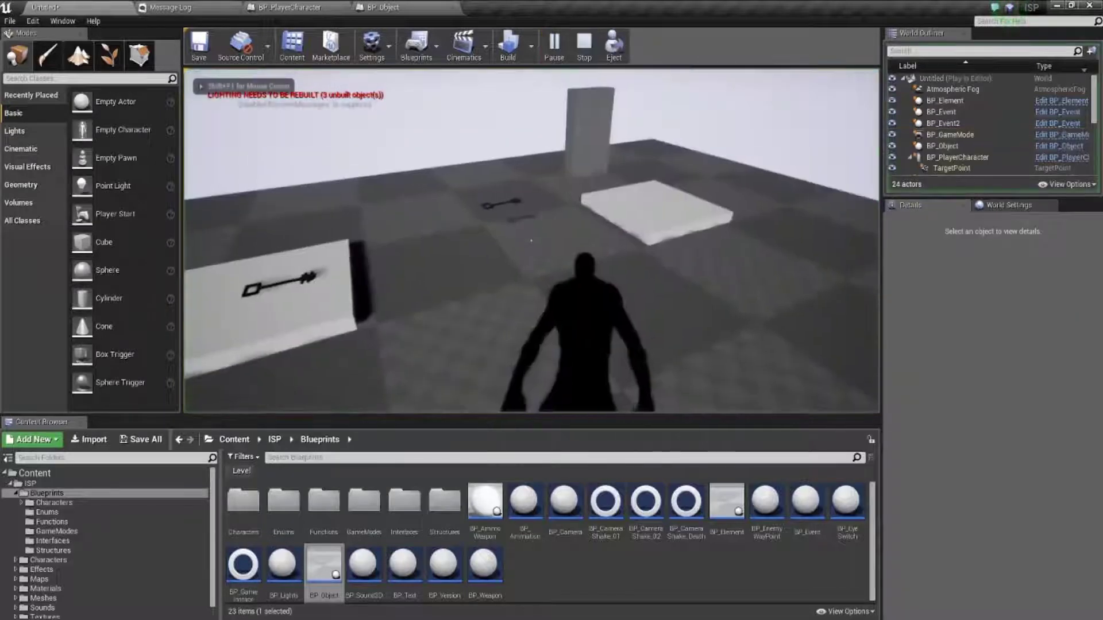
key("w")
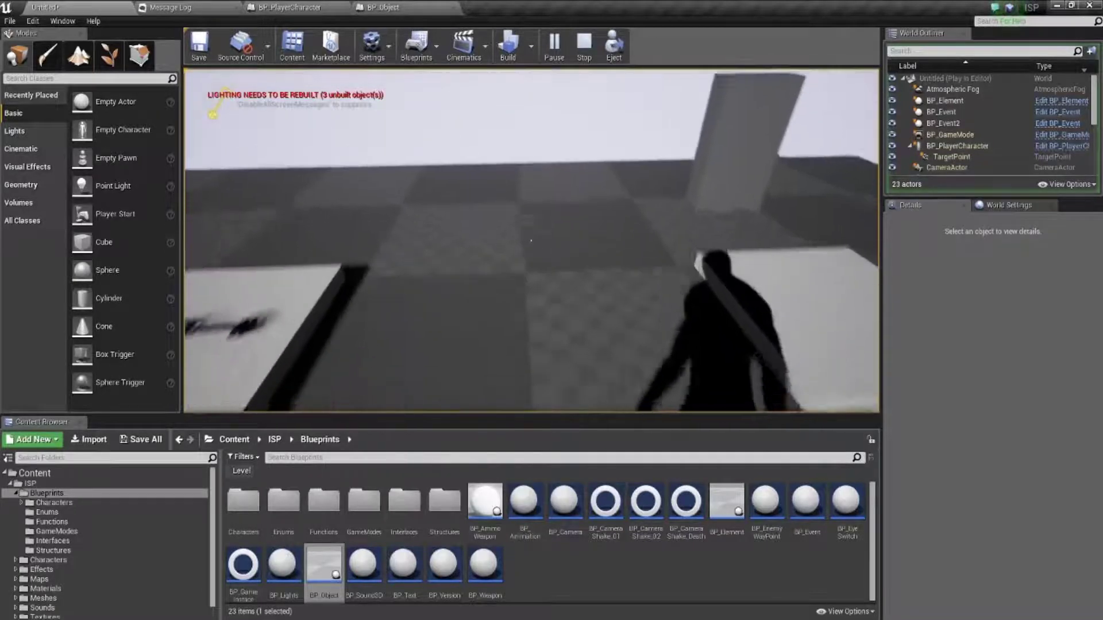
key("Escape")
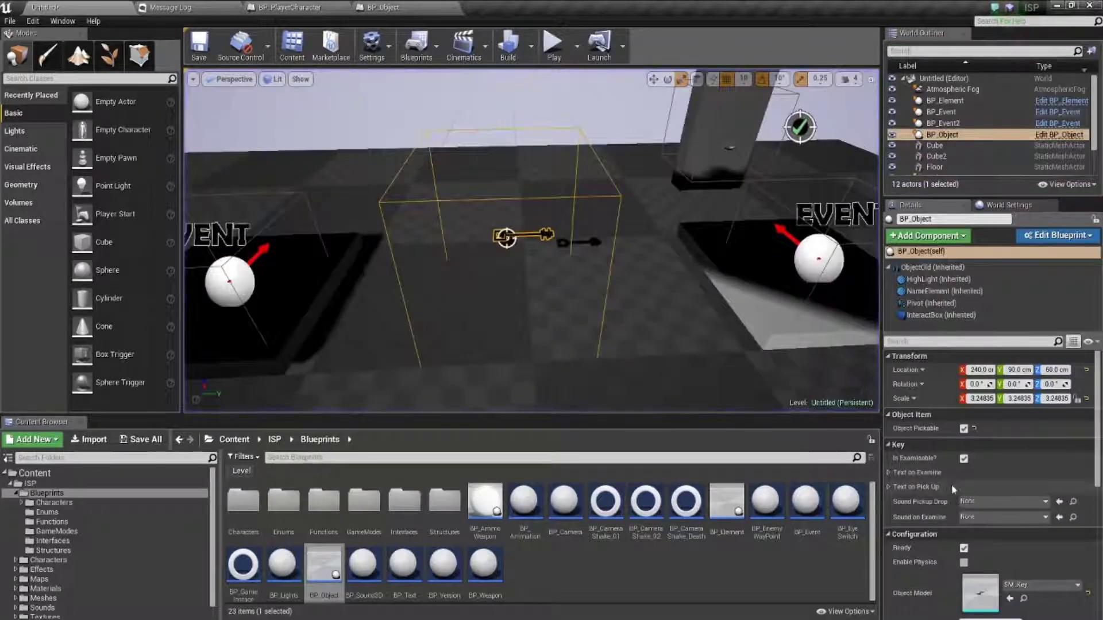
Give the Text on Examine the FNT_VINERITC font and a light purple colour
left_click(889, 473)
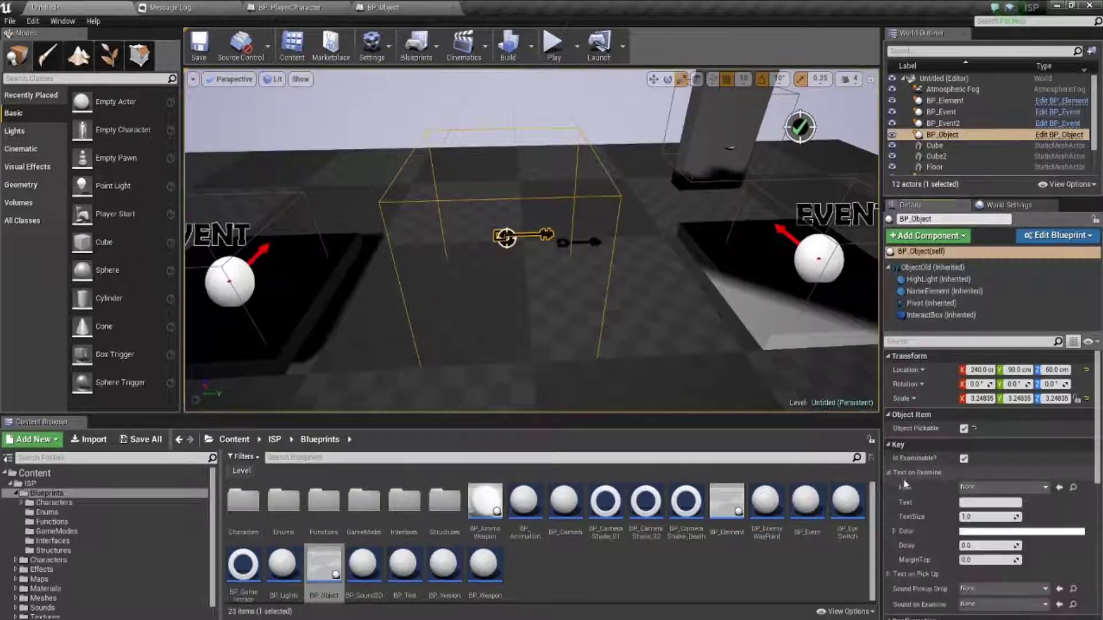
scroll(927, 486, "down", 1)
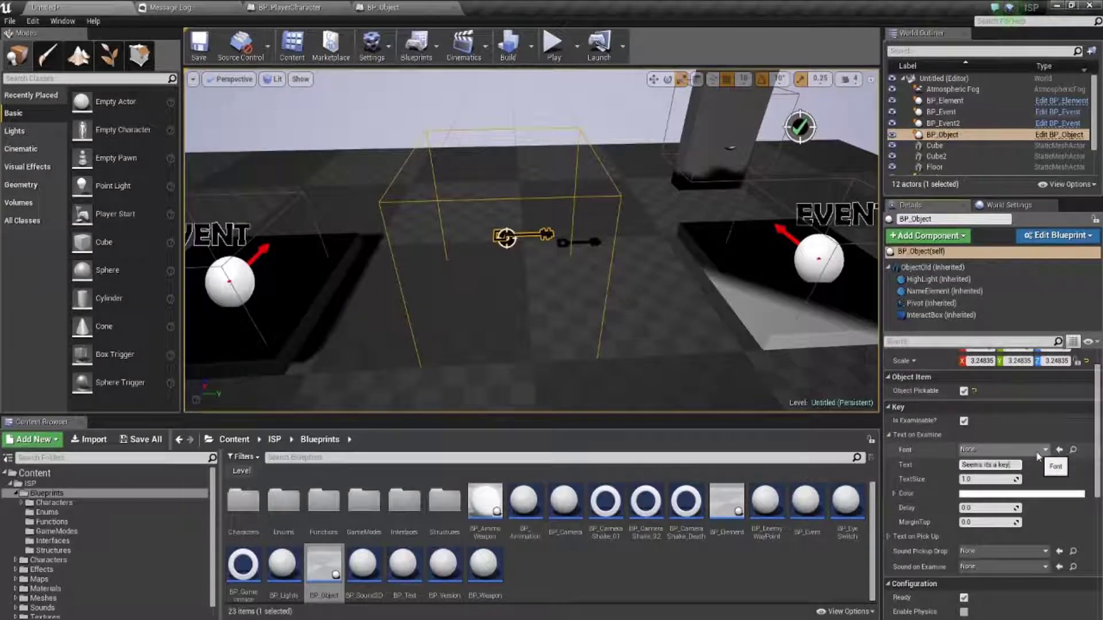
left_click(983, 451)
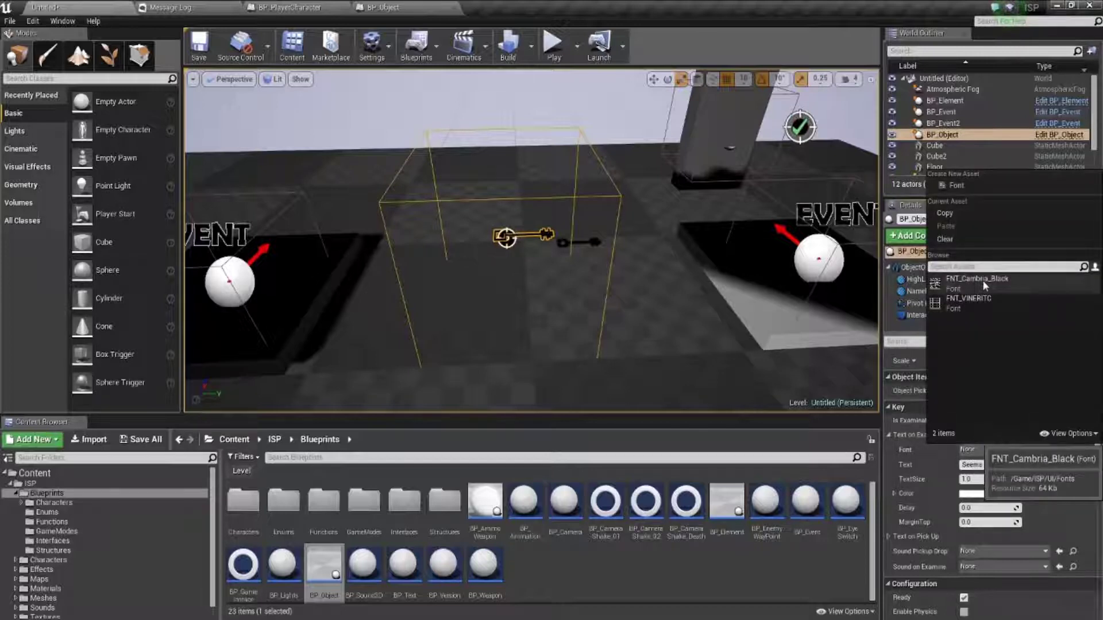
left_click(972, 306)
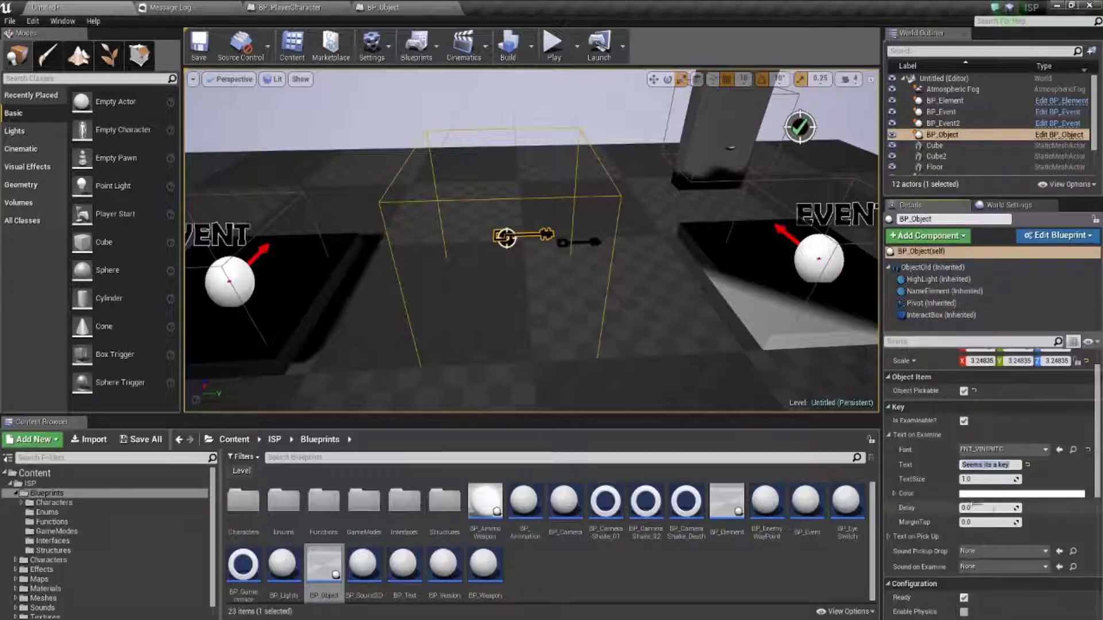
scroll(956, 479, "down", 3)
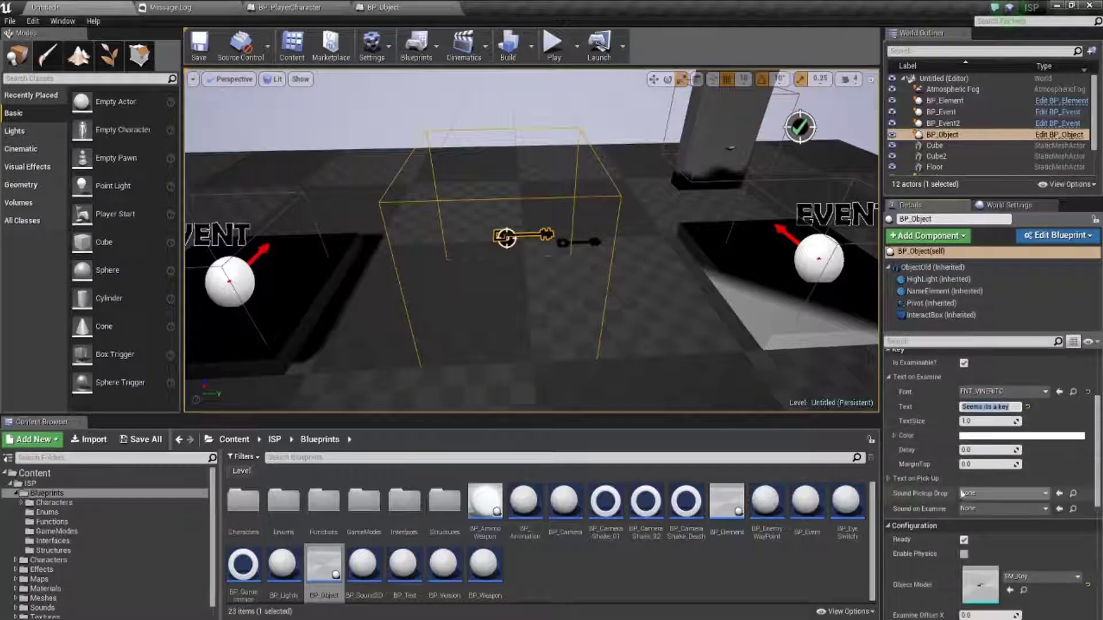
left_click(984, 437)
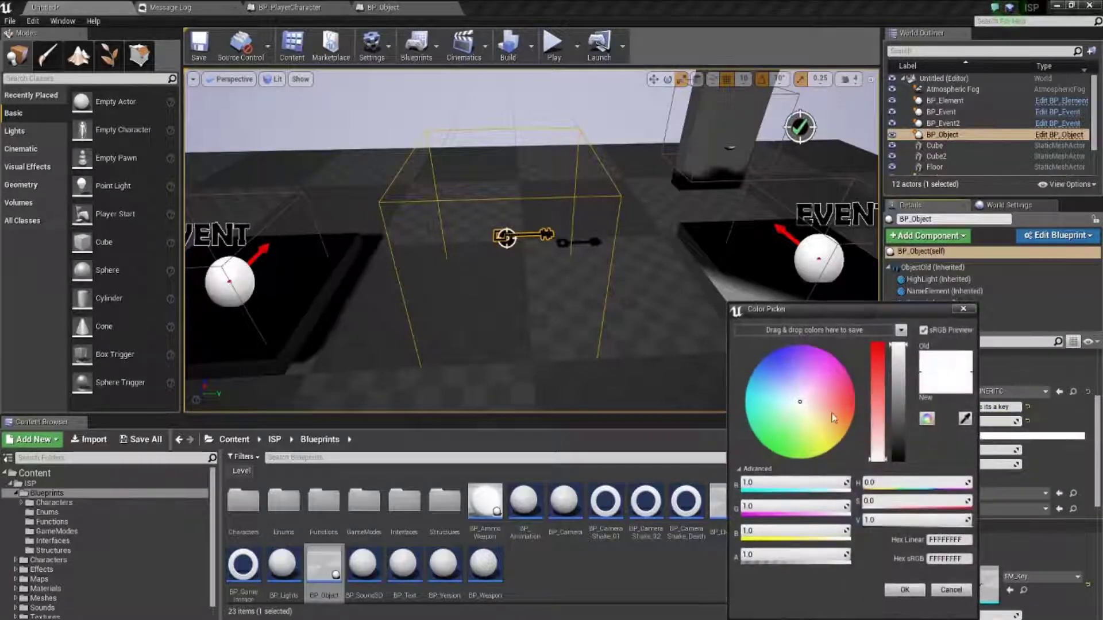
left_click_drag(800, 405, 786, 375)
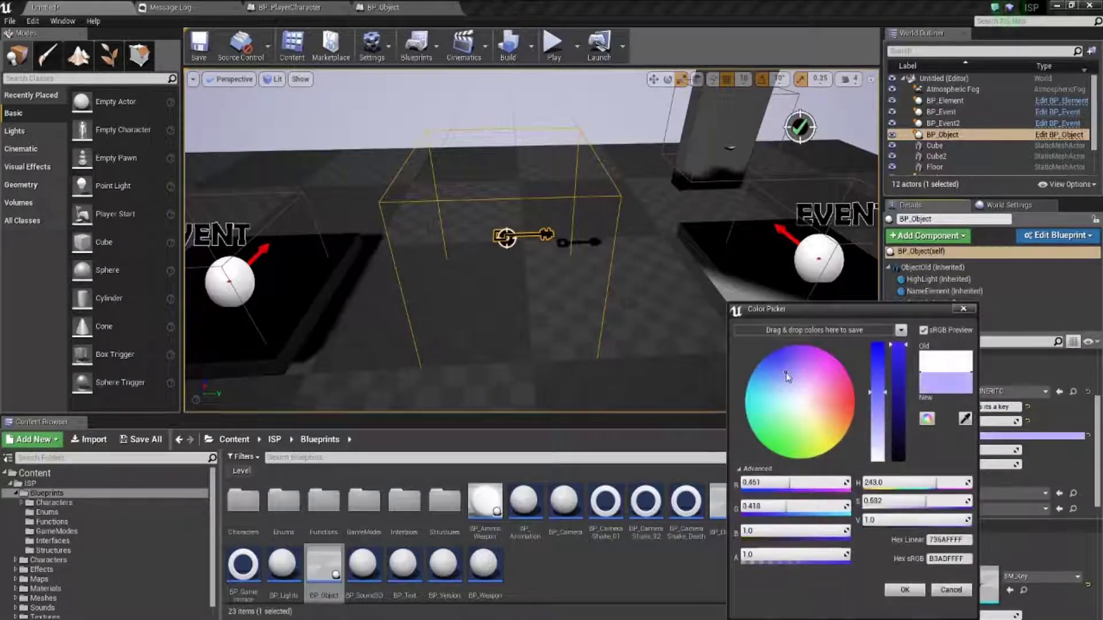
left_click(907, 591)
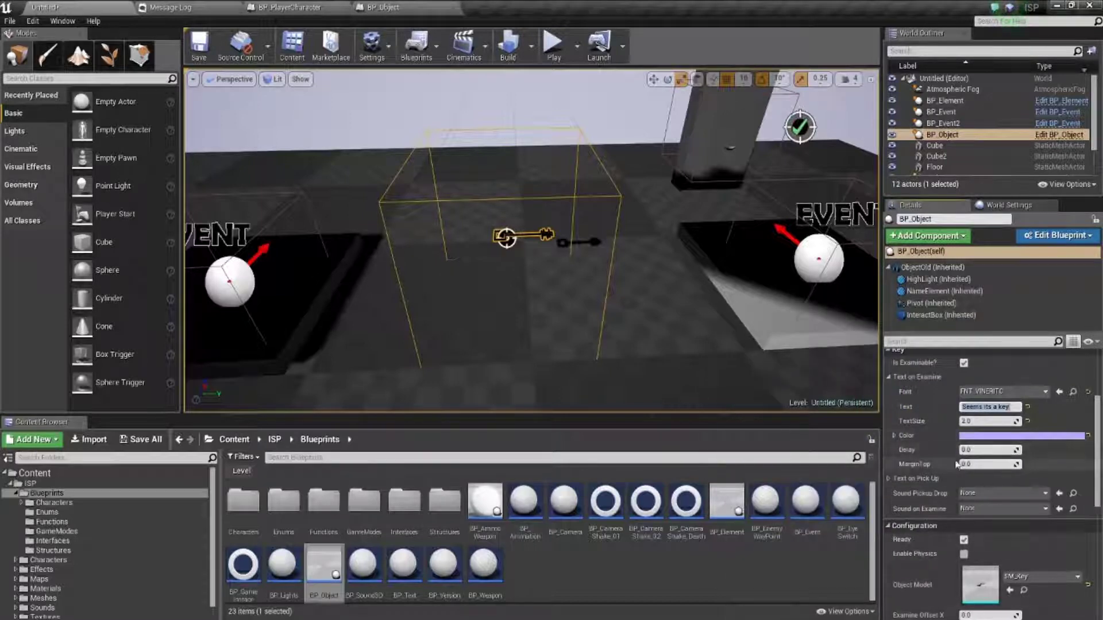
Enter the 'Picked key!' pick-up message and set its font to FNT_Cambria_Black
left_click(889, 478)
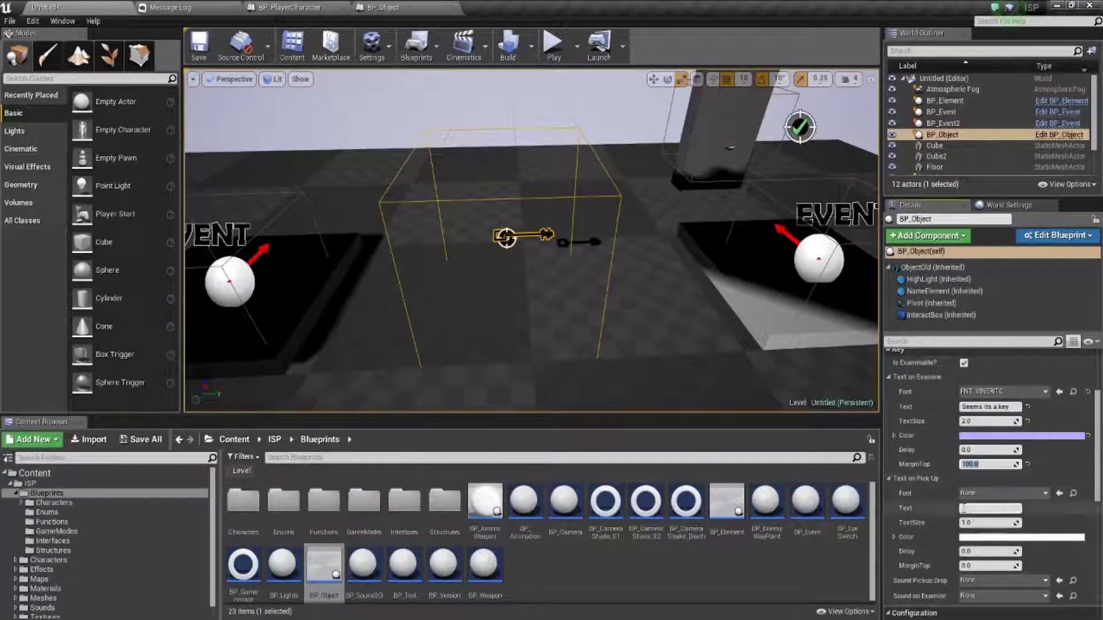
left_click(990, 508)
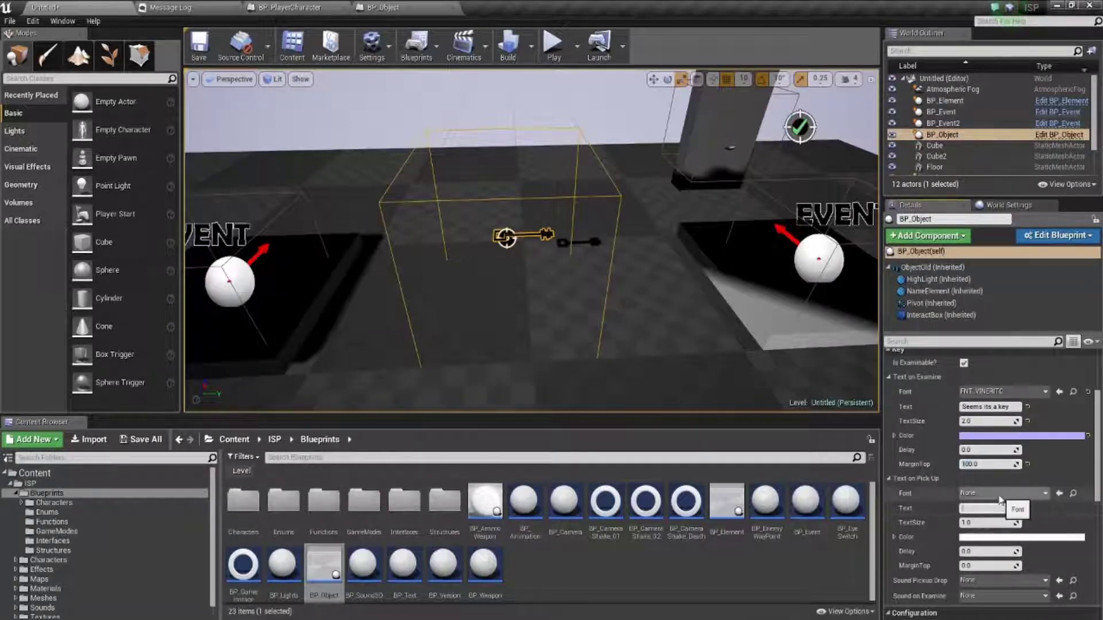
type("Picked key!")
left_click(998, 495)
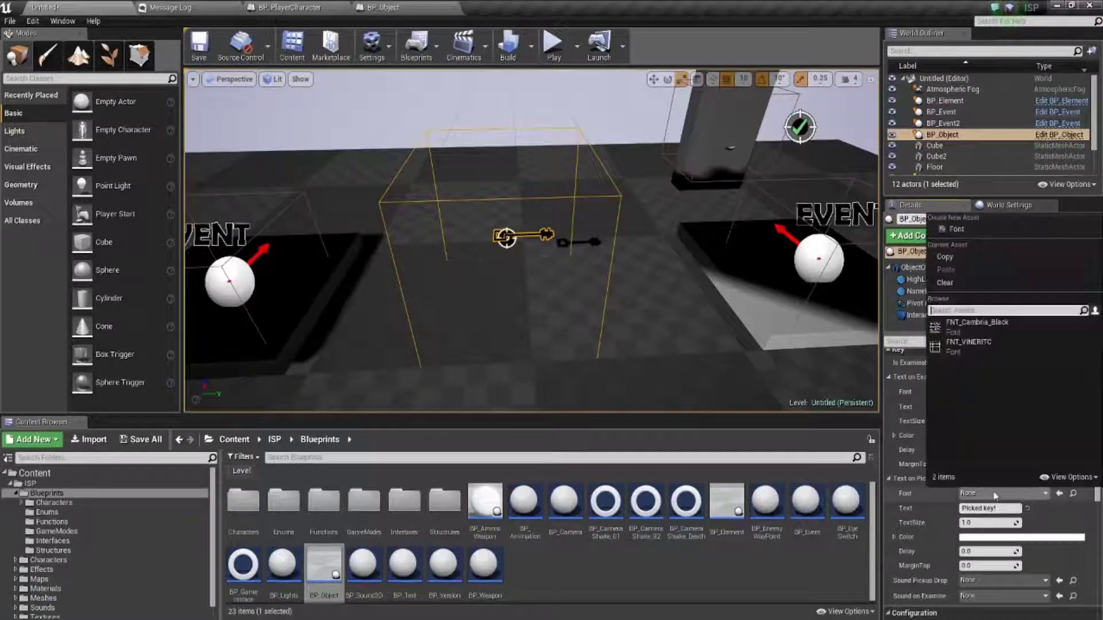
left_click(965, 329)
Recheck the Key settings category and start a test play of the level
scroll(994, 535, "down", 3)
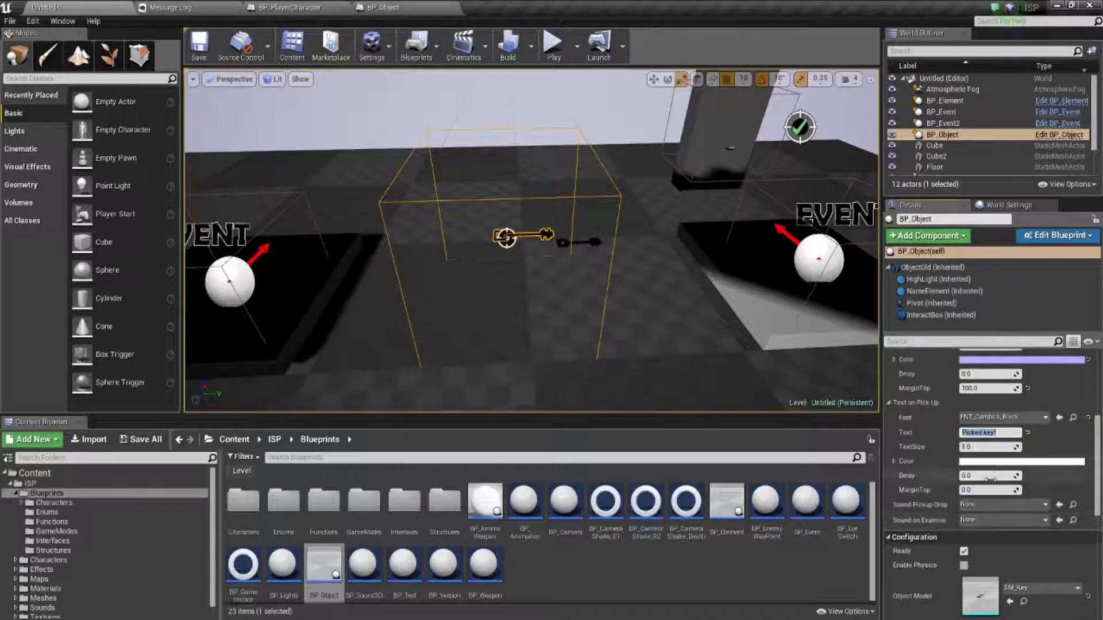
scroll(986, 538, "up", 2)
scroll(985, 537, "up", 2)
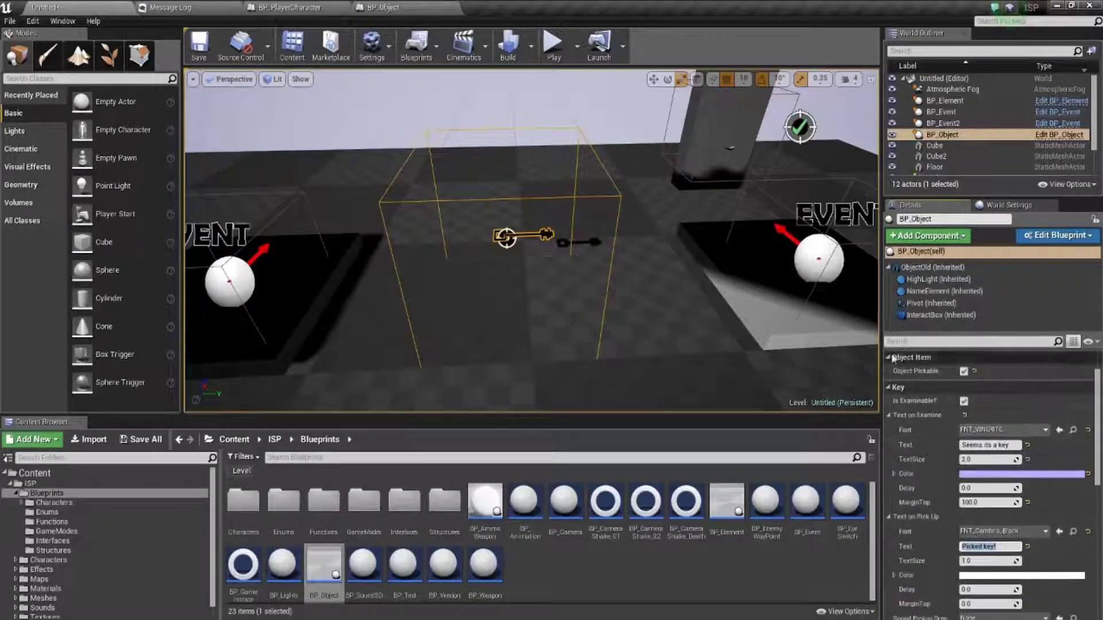
left_click(889, 388)
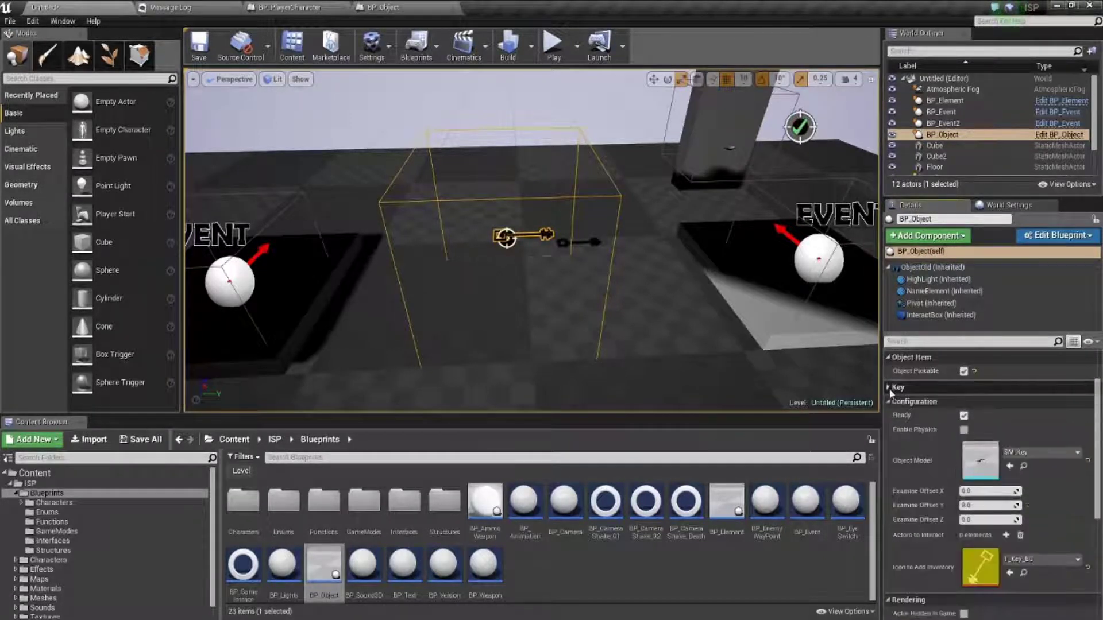
left_click(889, 388)
scroll(925, 460, "down", 3)
scroll(925, 465, "down", 3)
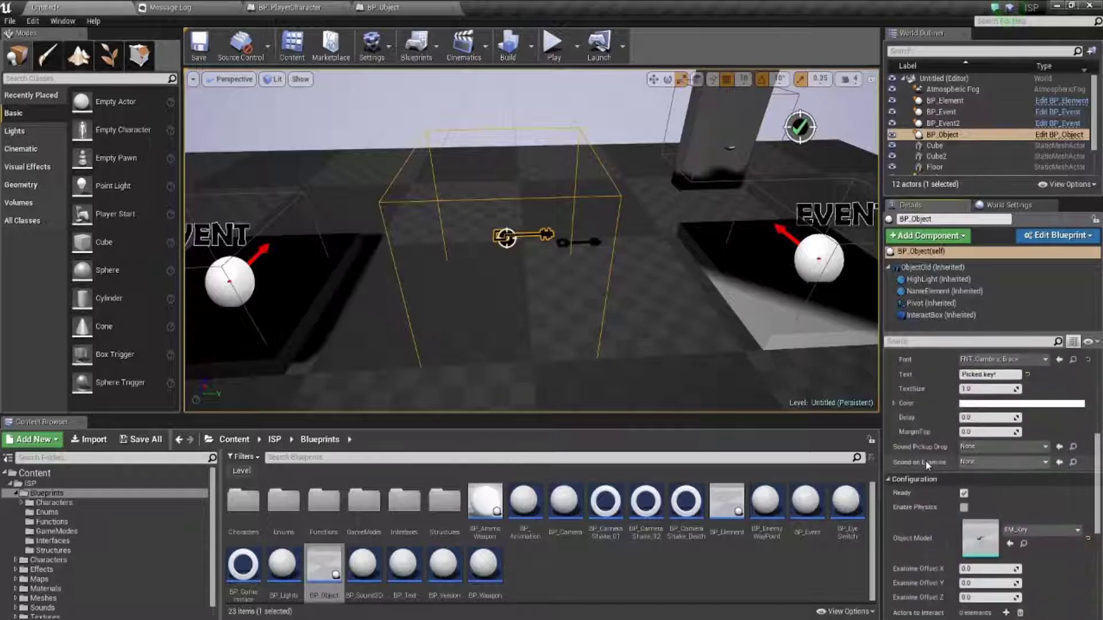
scroll(926, 464, "down", 1)
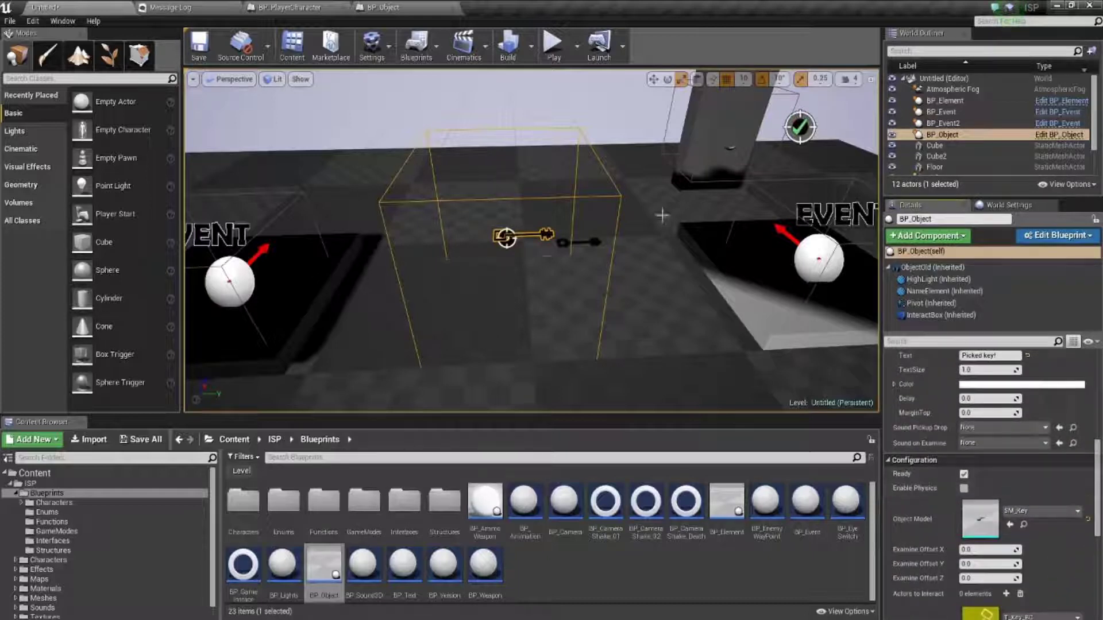
left_click(553, 44)
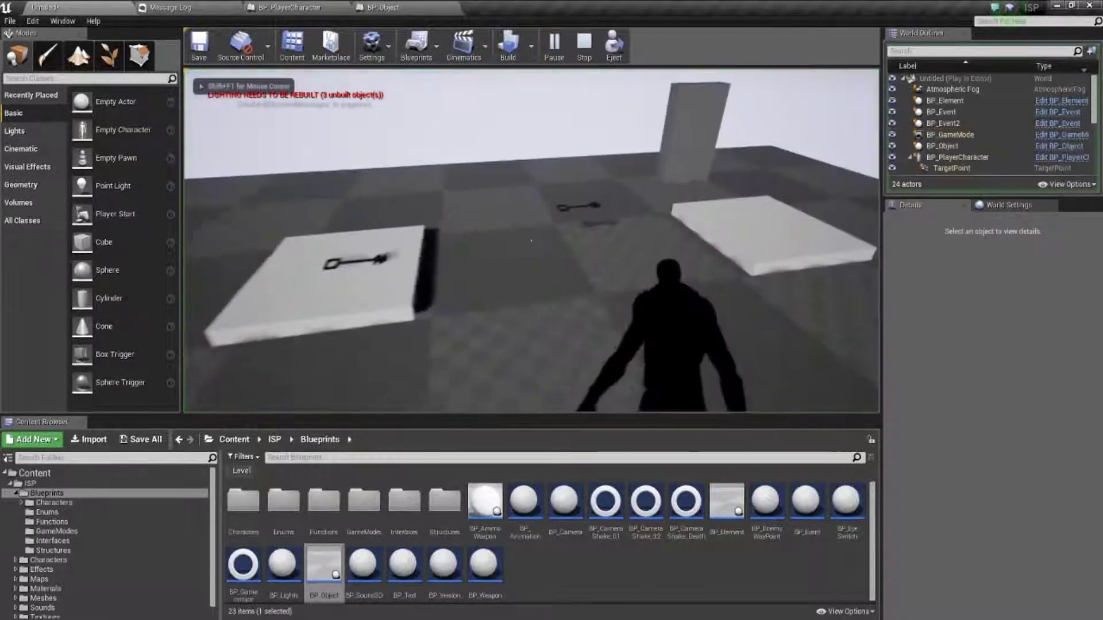
Walk to the key, examine it, take it into the inventory, then stop play
key("w")
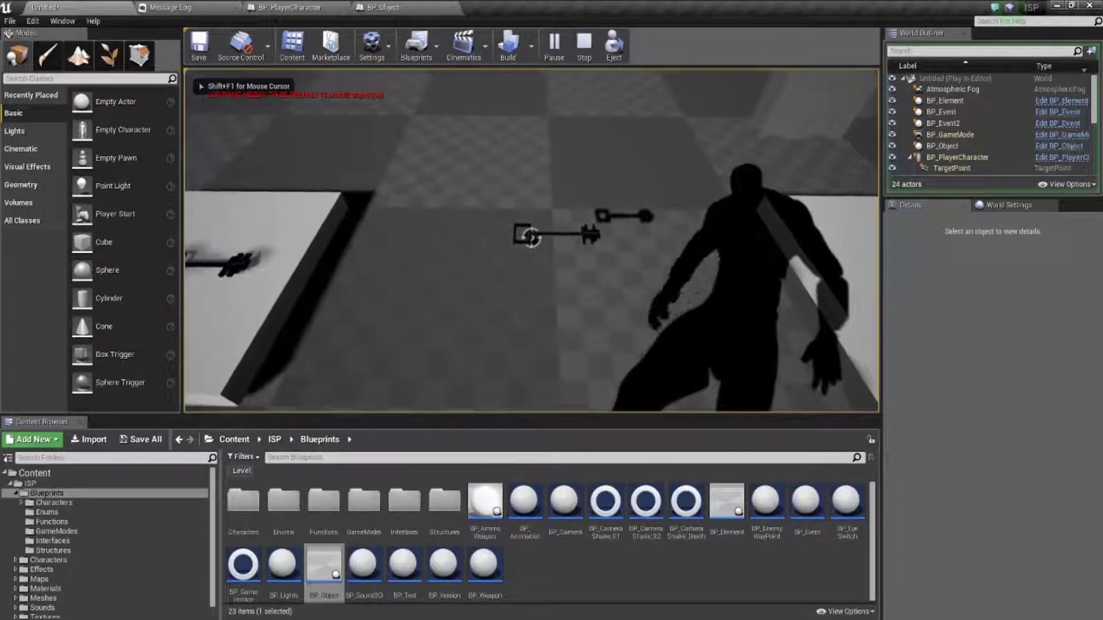
key("e")
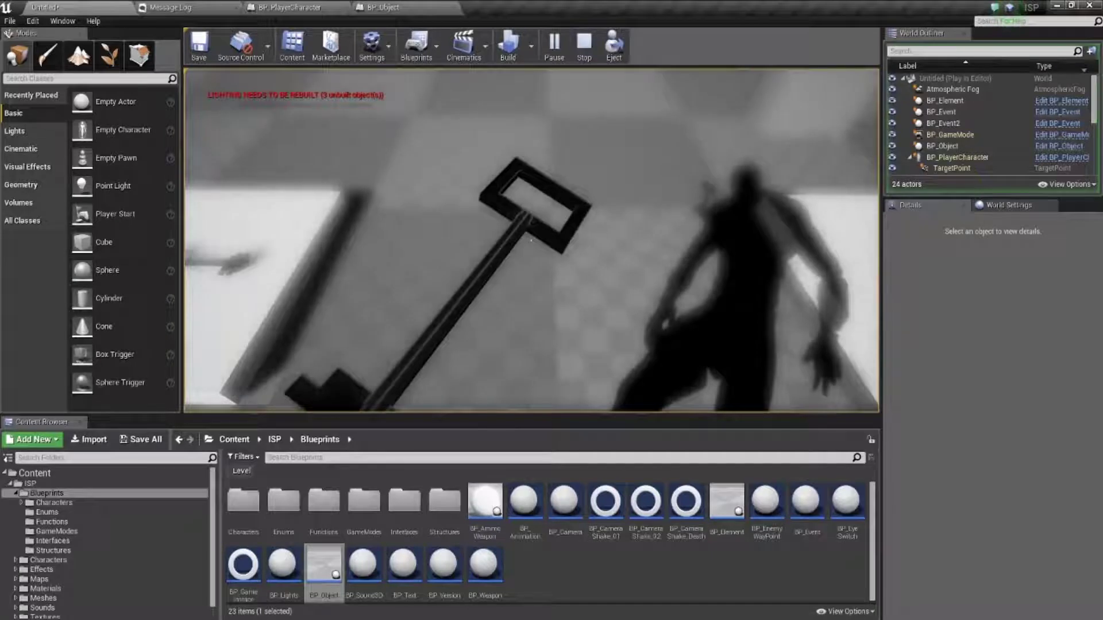
key("e")
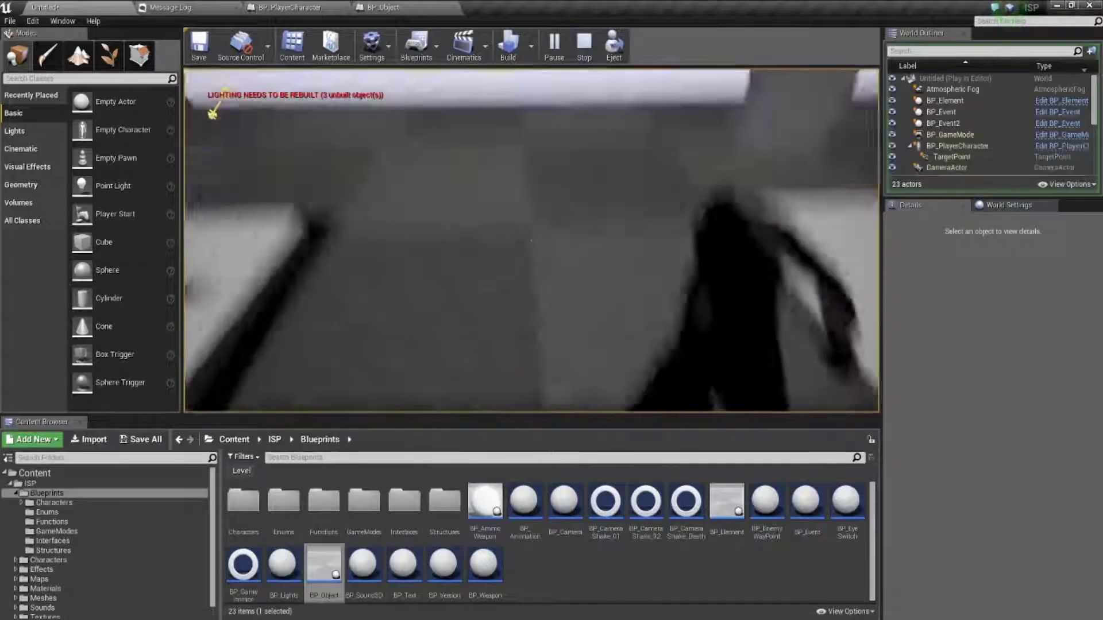
key("Escape")
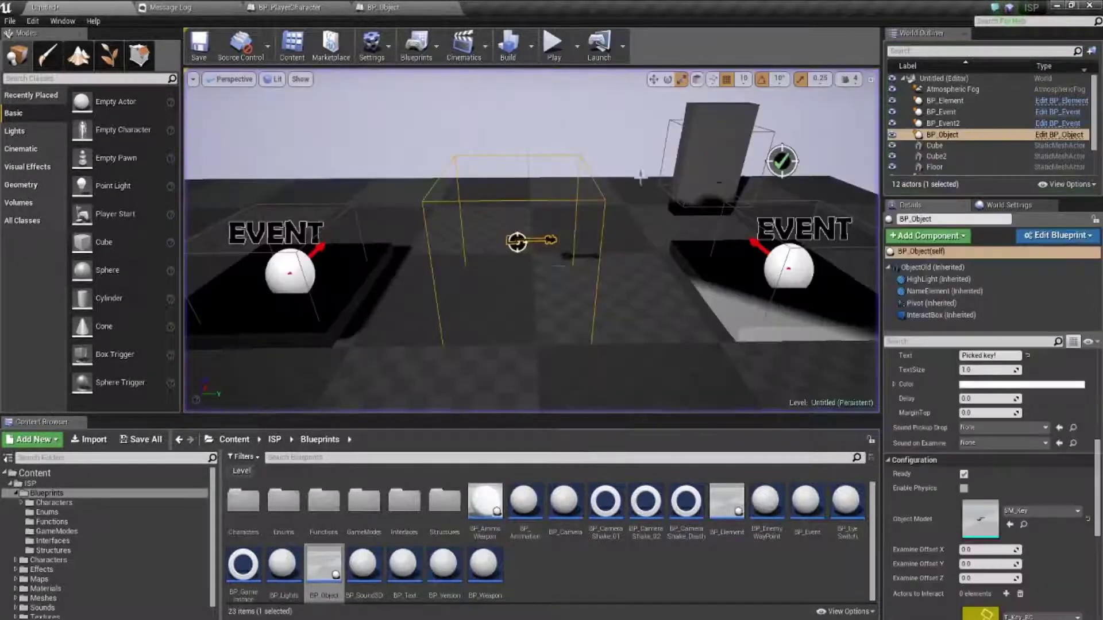
Run another test play to check the key's examine text
scroll(981, 471, "up", 2)
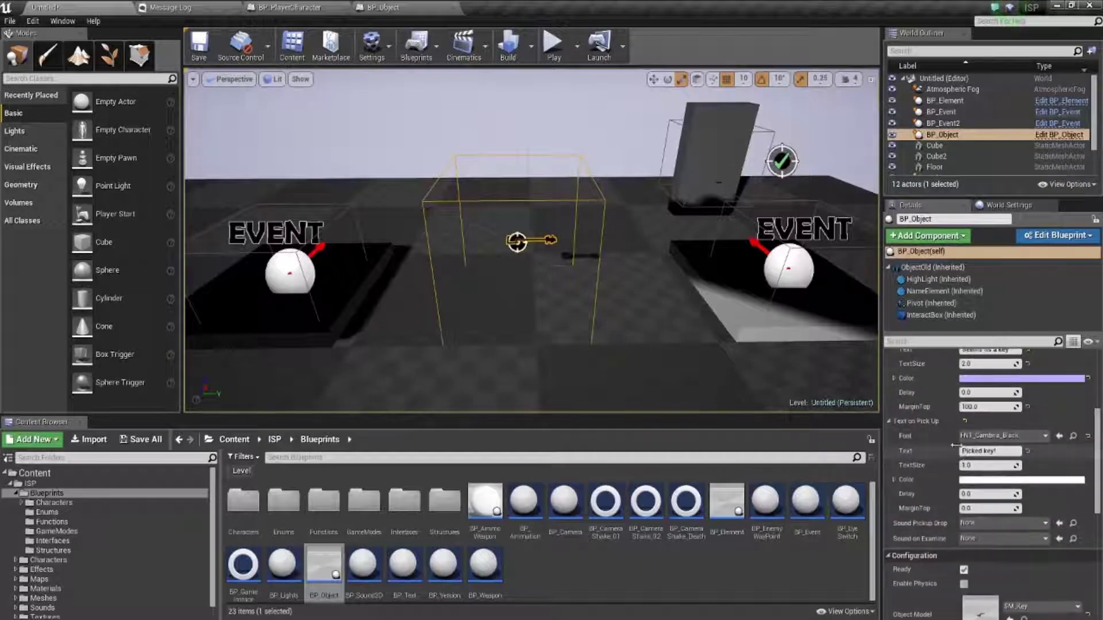
scroll(953, 446, "up", 3)
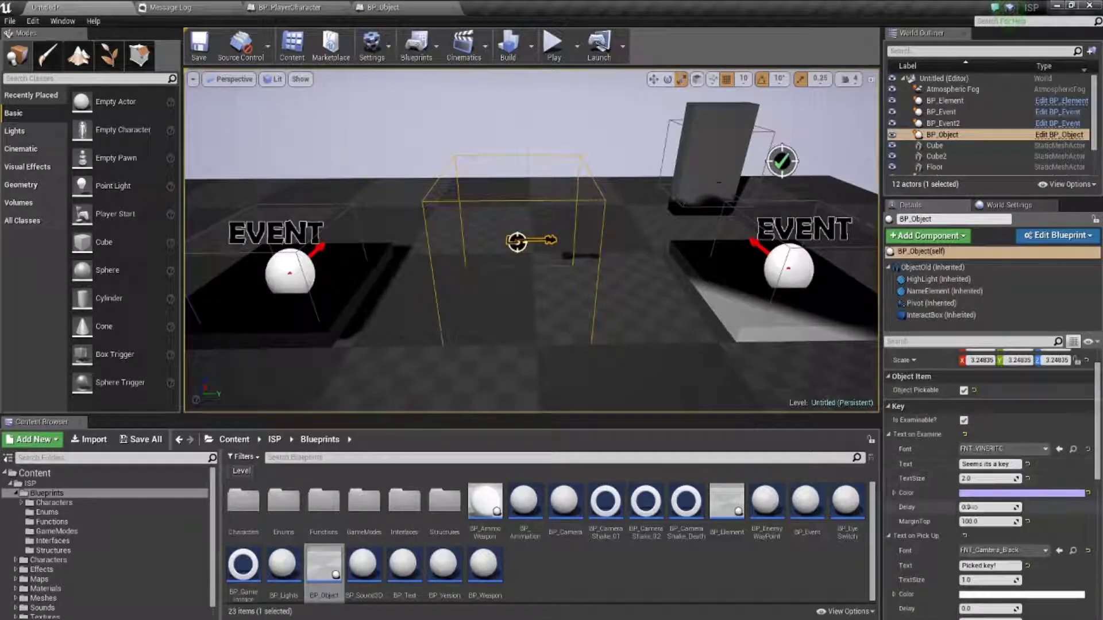
scroll(987, 511, "down", 2)
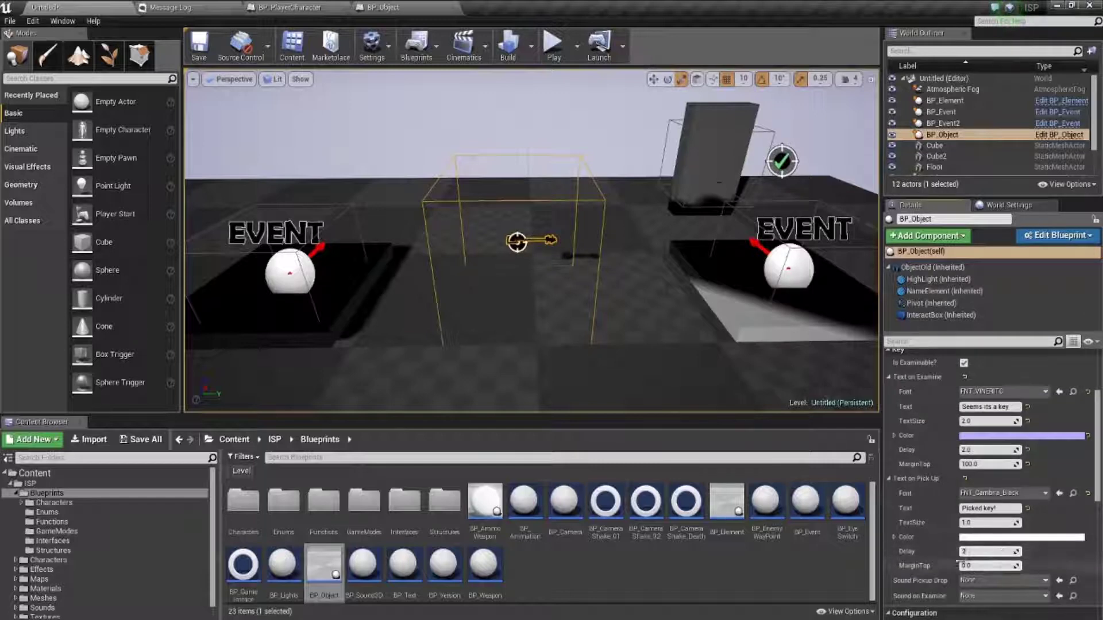
left_click(554, 45)
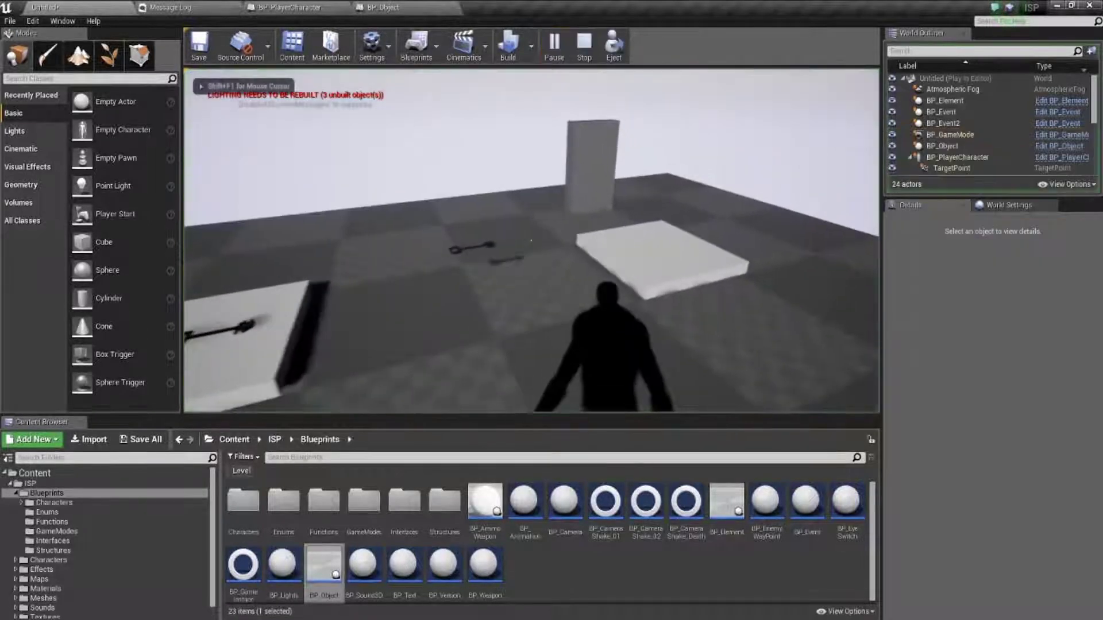
left_click(519, 252)
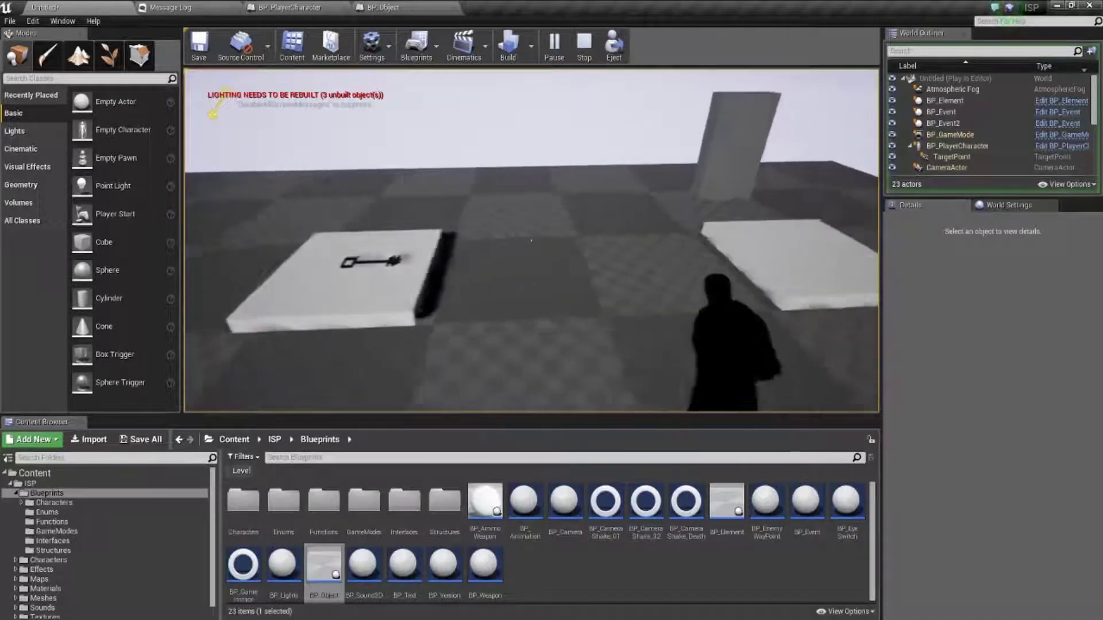
key("Escape")
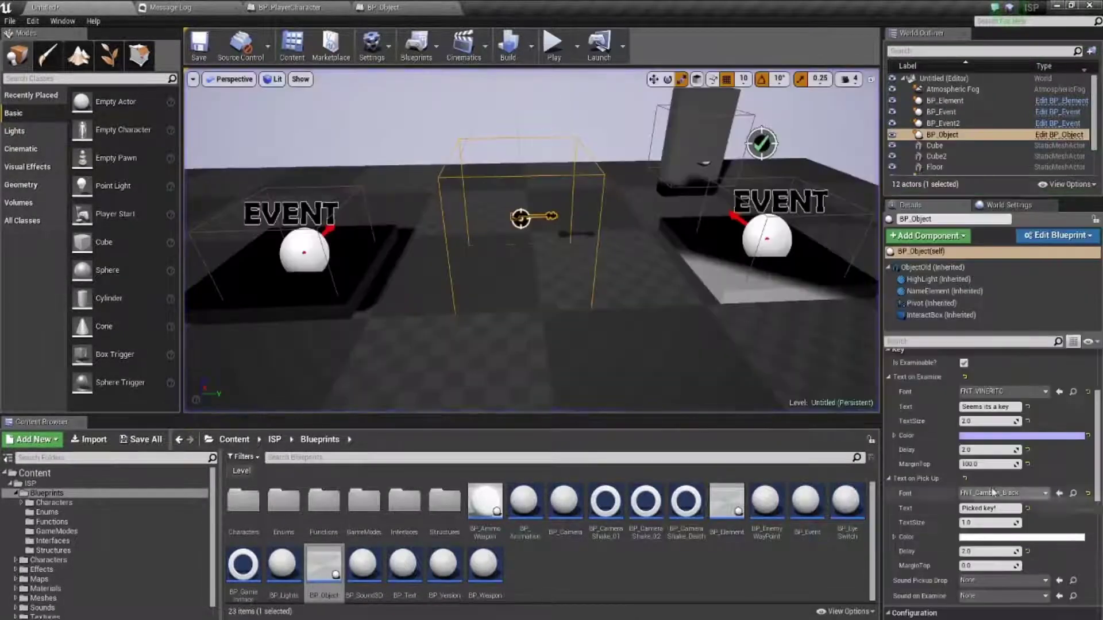
Change the pick-up text font to FNT_VINERITC, then select the BP_Element block
left_click(1011, 493)
left_click(964, 347)
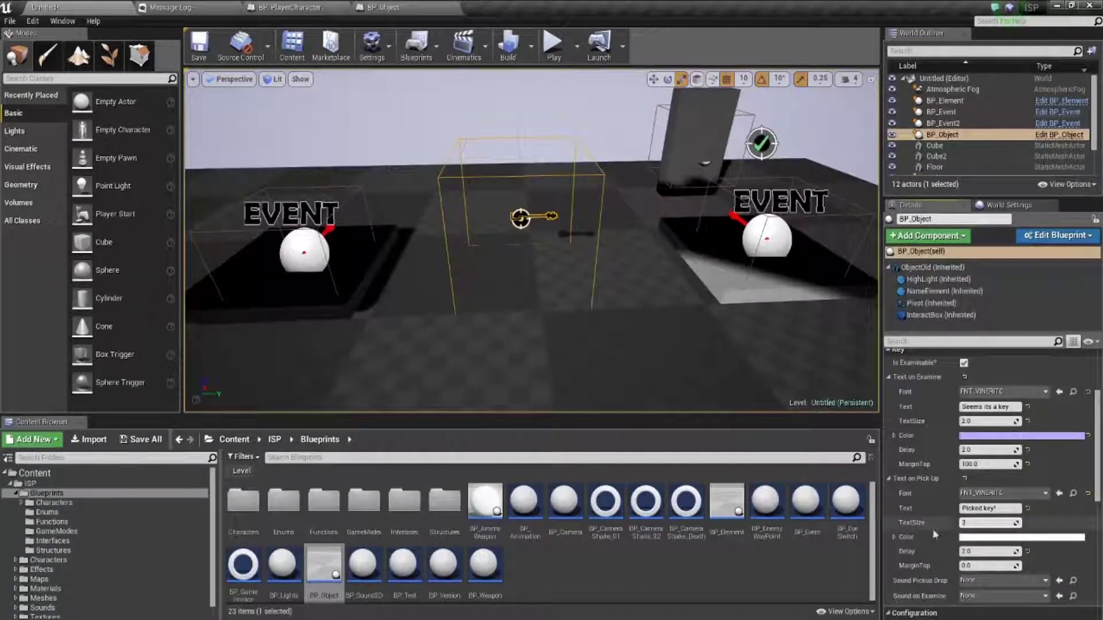
right_click_drag(529, 372, 529, 344)
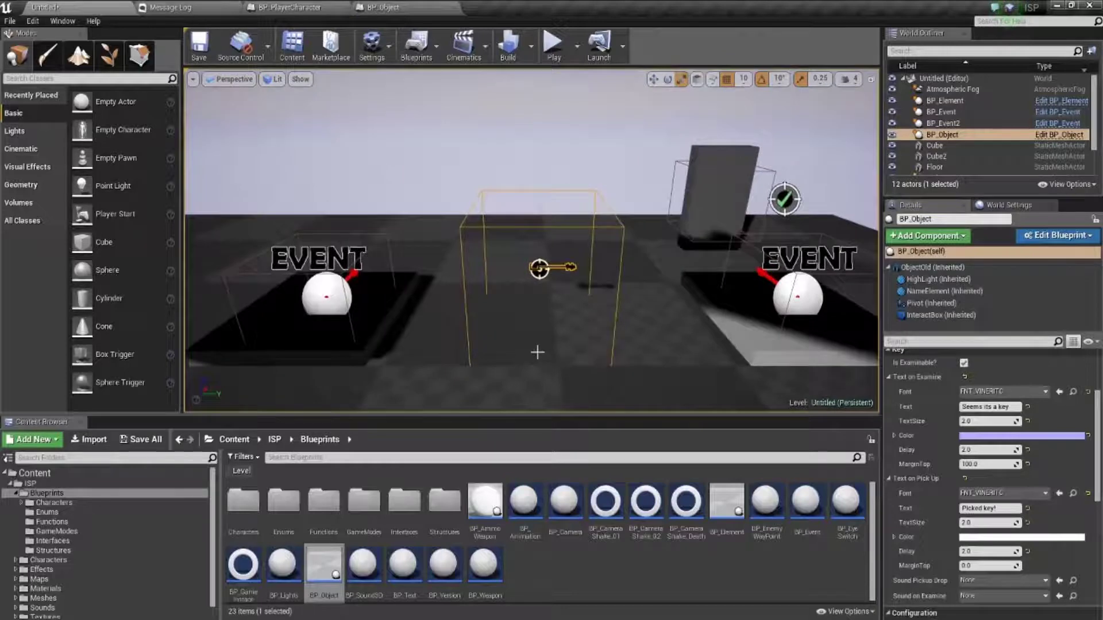
scroll(552, 356, "up", 3)
scroll(553, 356, "up", 2)
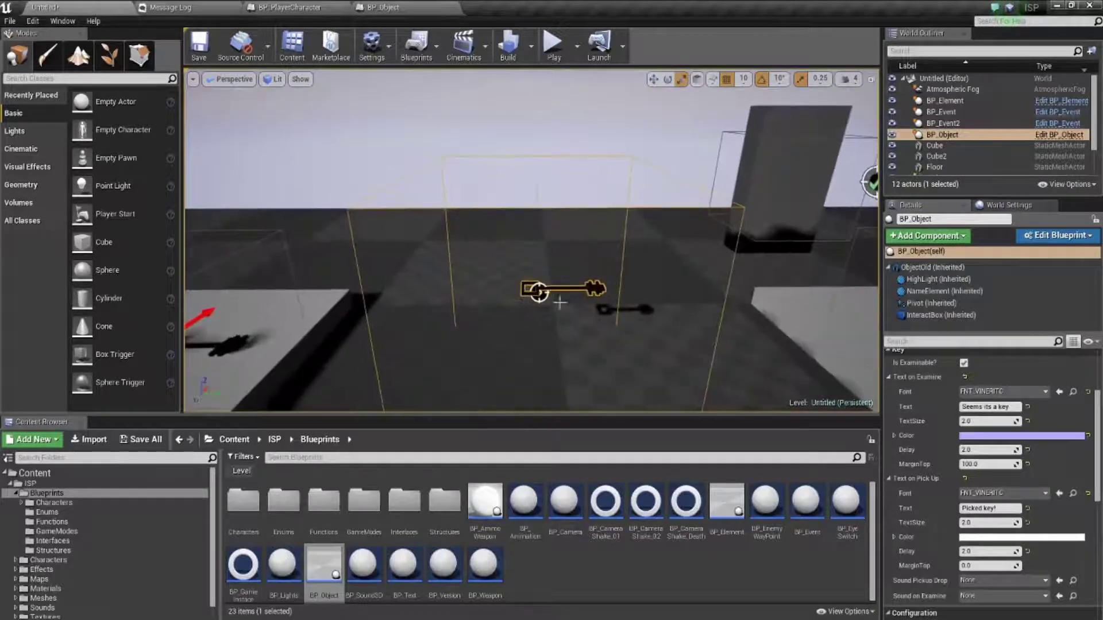
left_click(785, 159)
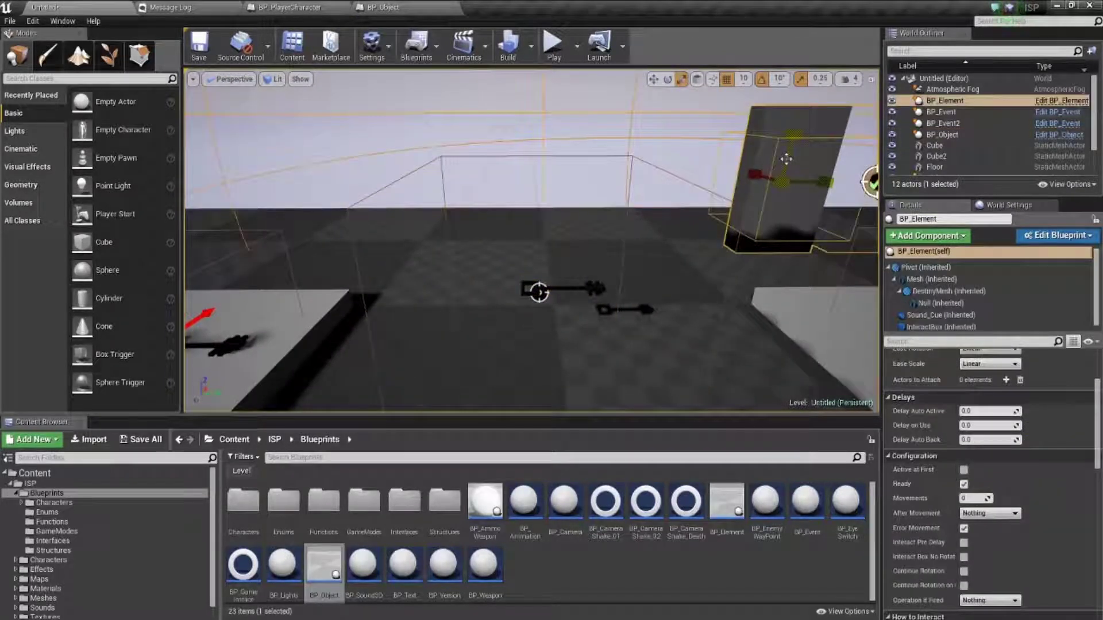
Set BP_Element's Actor Exists? entry 0 to the BP_Object key with the eyedropper
scroll(989, 489, "up", 3)
scroll(989, 488, "up", 1)
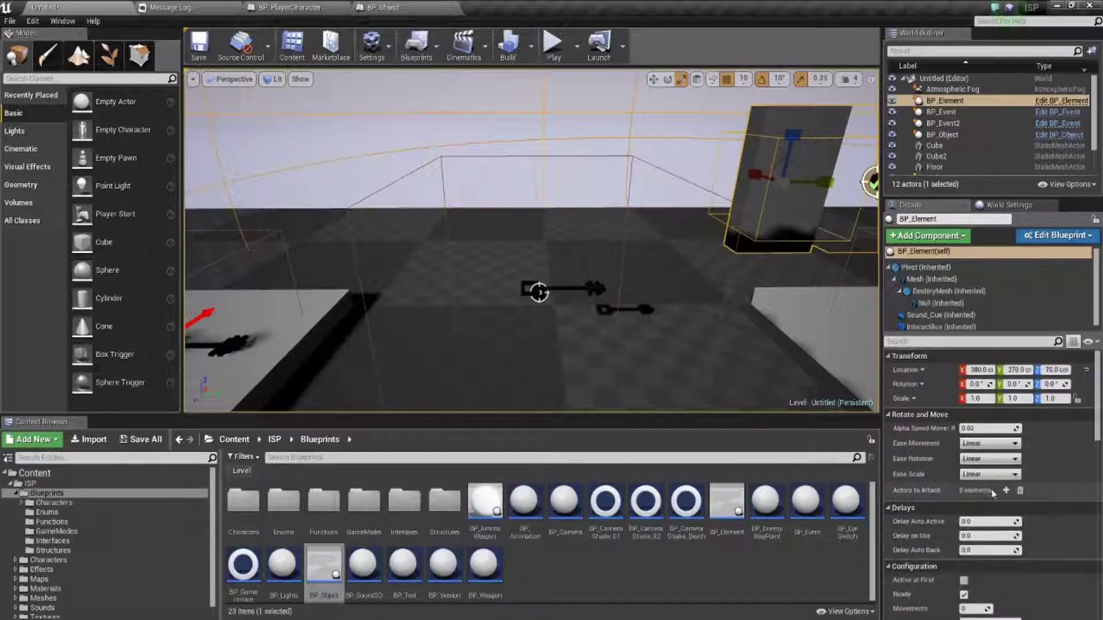
scroll(993, 492, "down", 3)
scroll(994, 503, "down", 2)
scroll(995, 504, "down", 2)
scroll(995, 508, "down", 2)
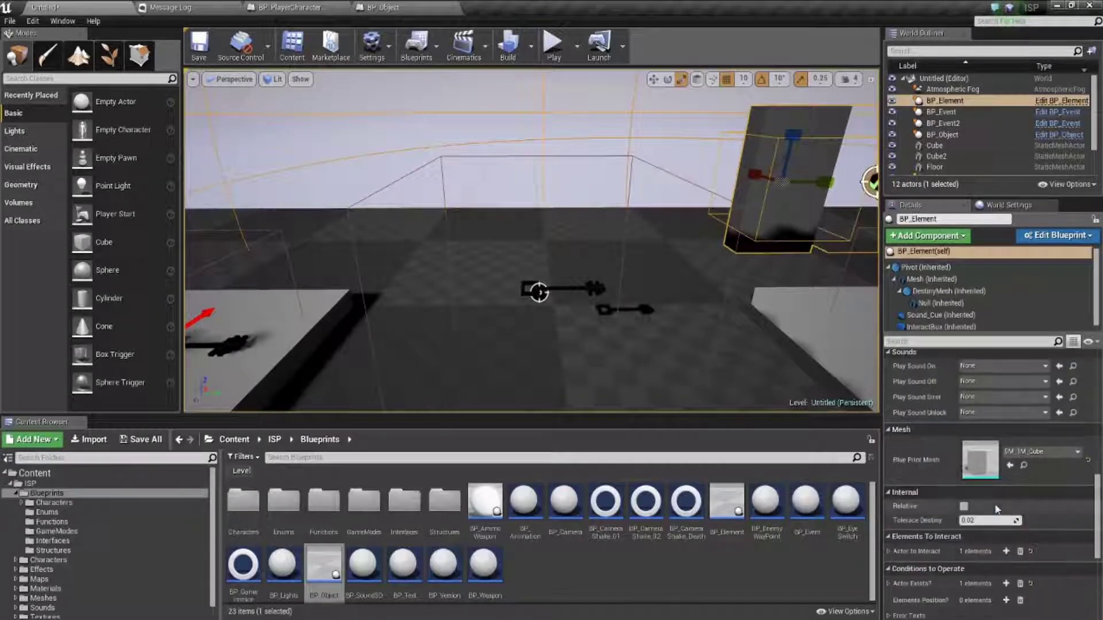
scroll(995, 508, "down", 2)
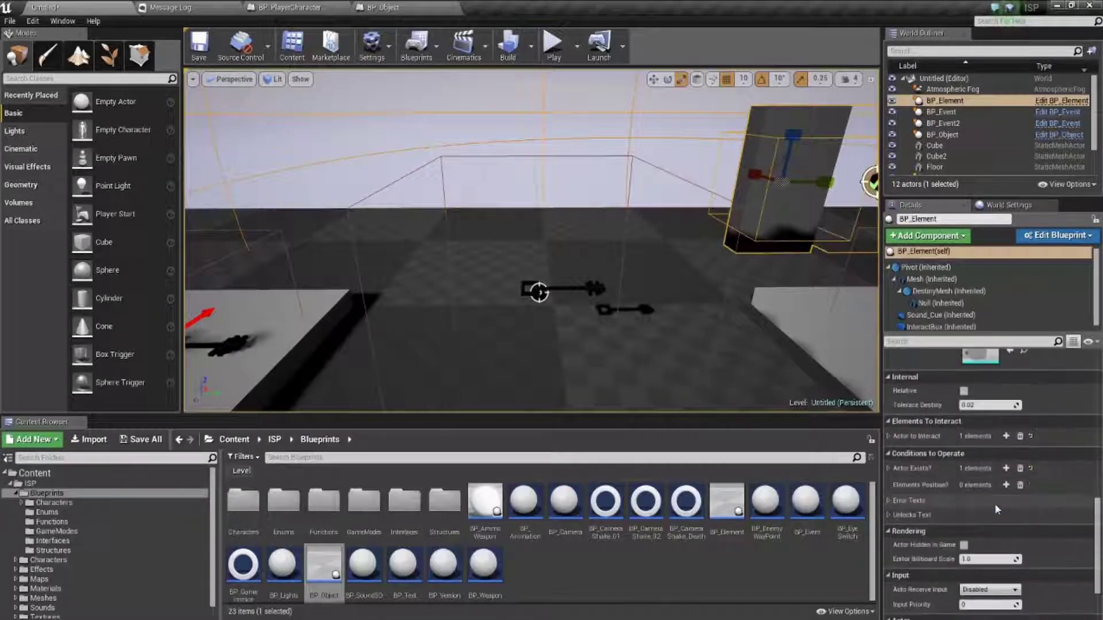
left_click(888, 469)
left_click(895, 484)
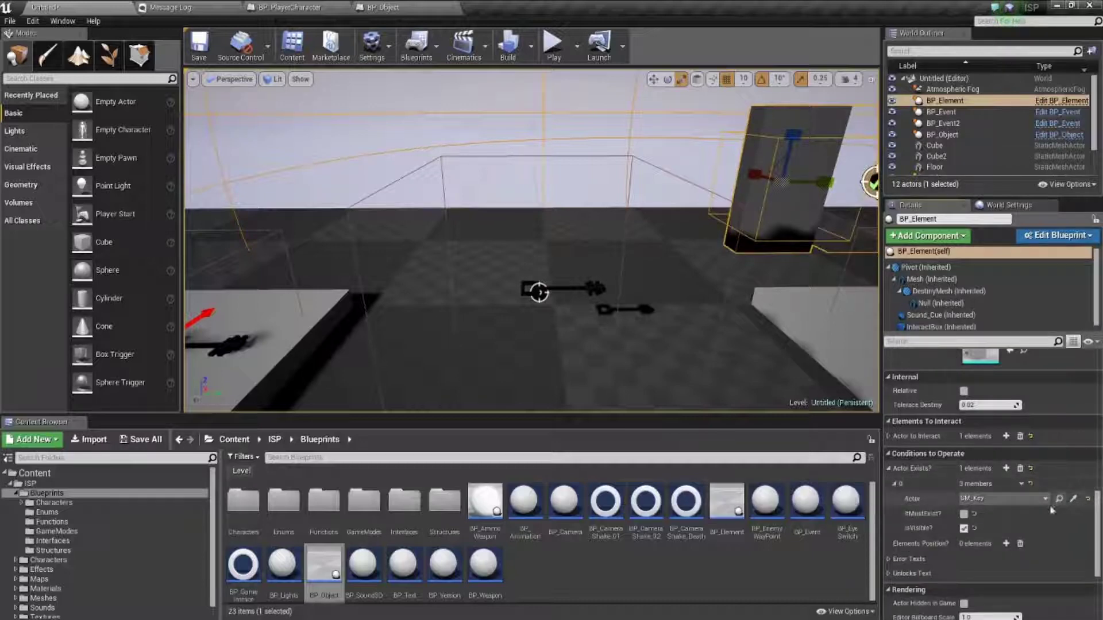
left_click(1073, 499)
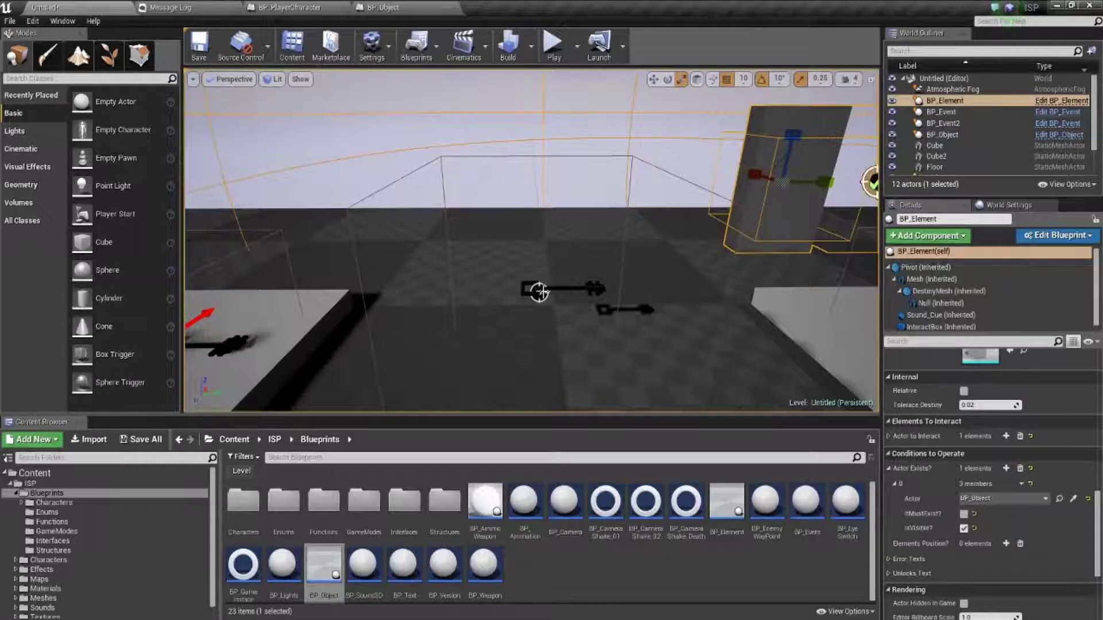
Play the level, approach the key and pick it up
left_click(553, 43)
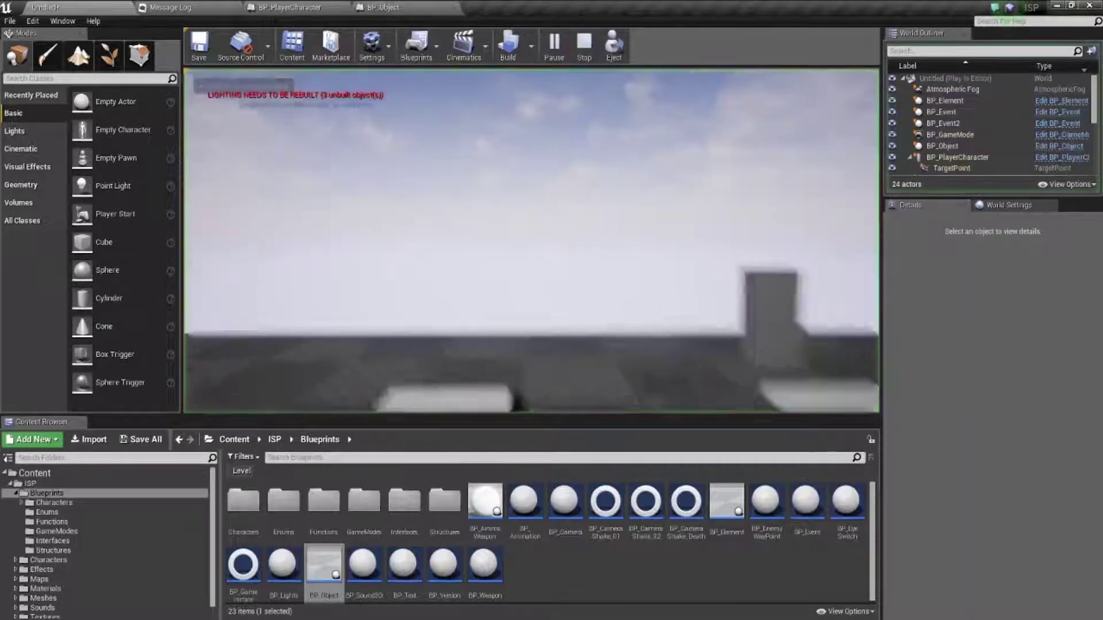
key("w")
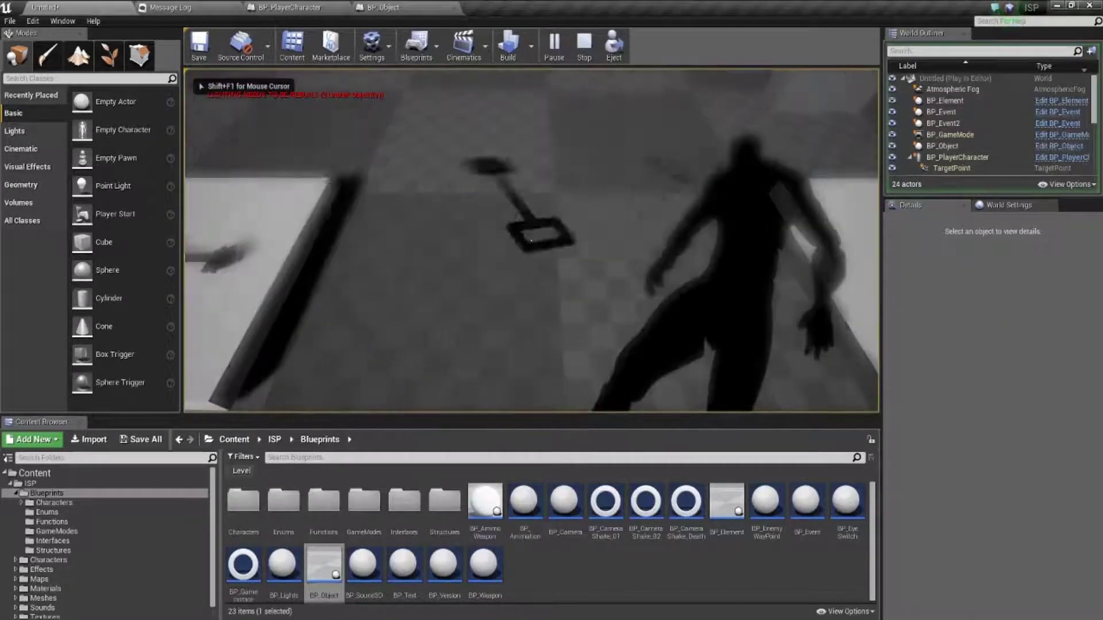
key("e")
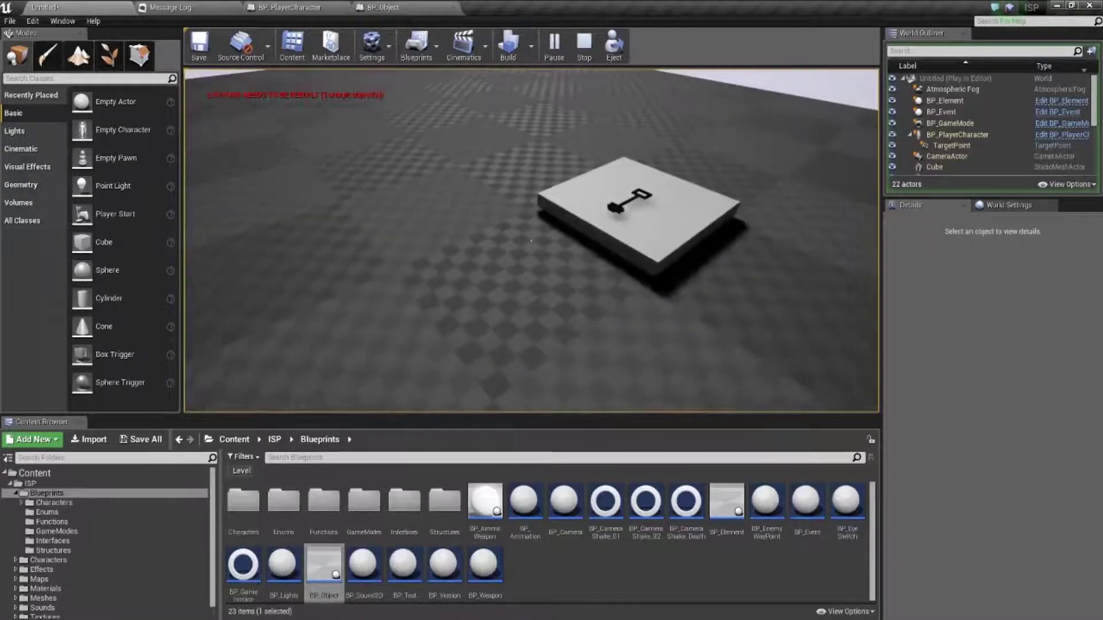
Delete the left EVENT sphere, the small key shape and the left platform block
key("Escape")
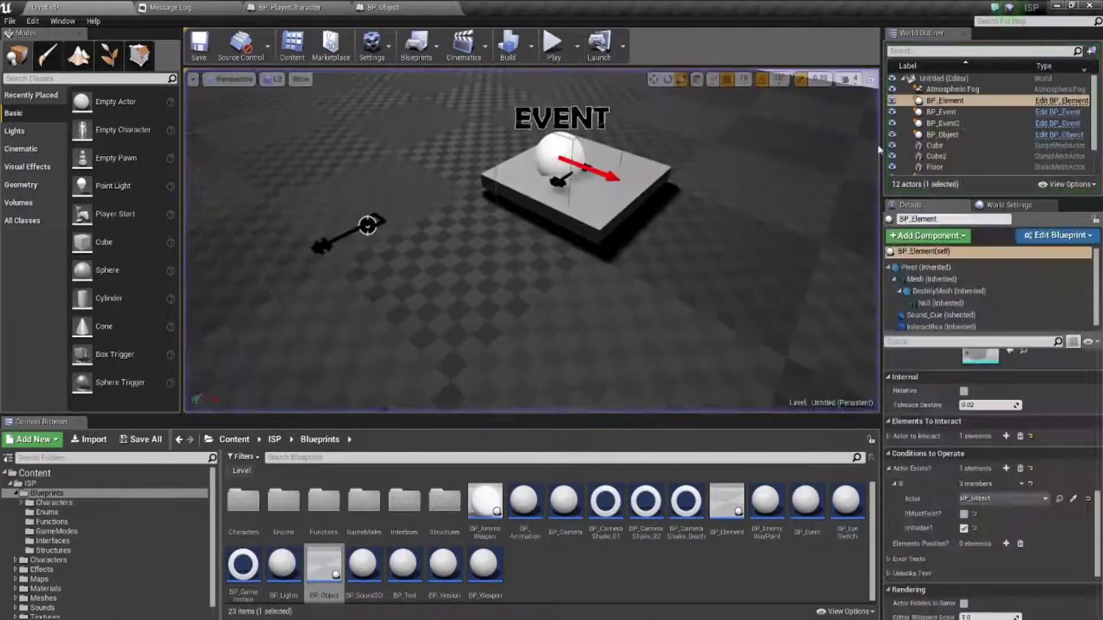
right_click_drag(615, 257, 615, 257)
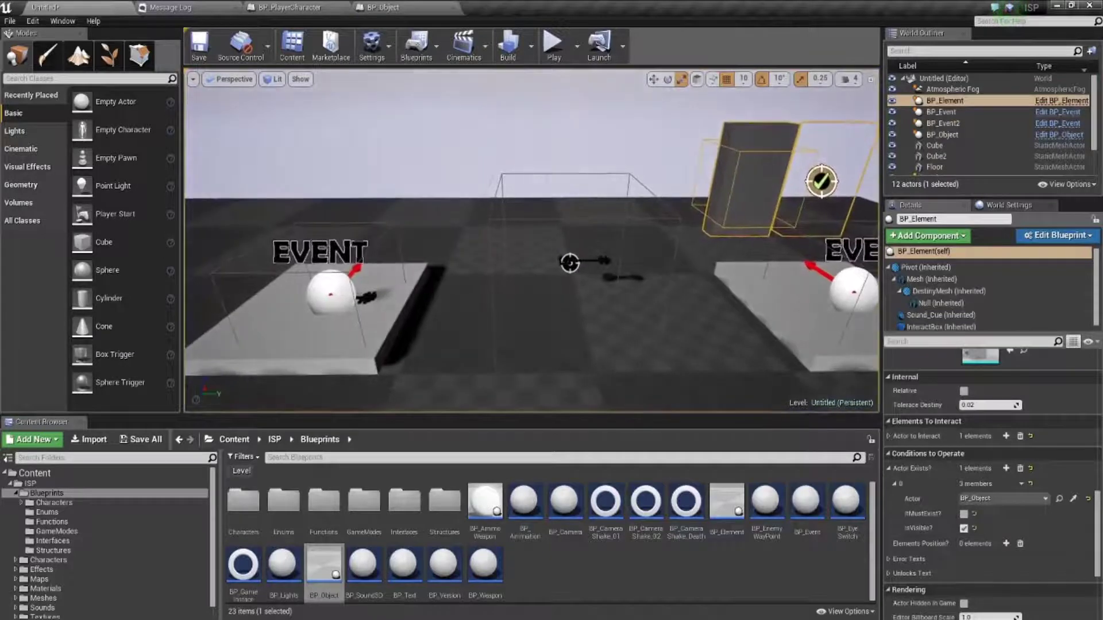
left_click(327, 296)
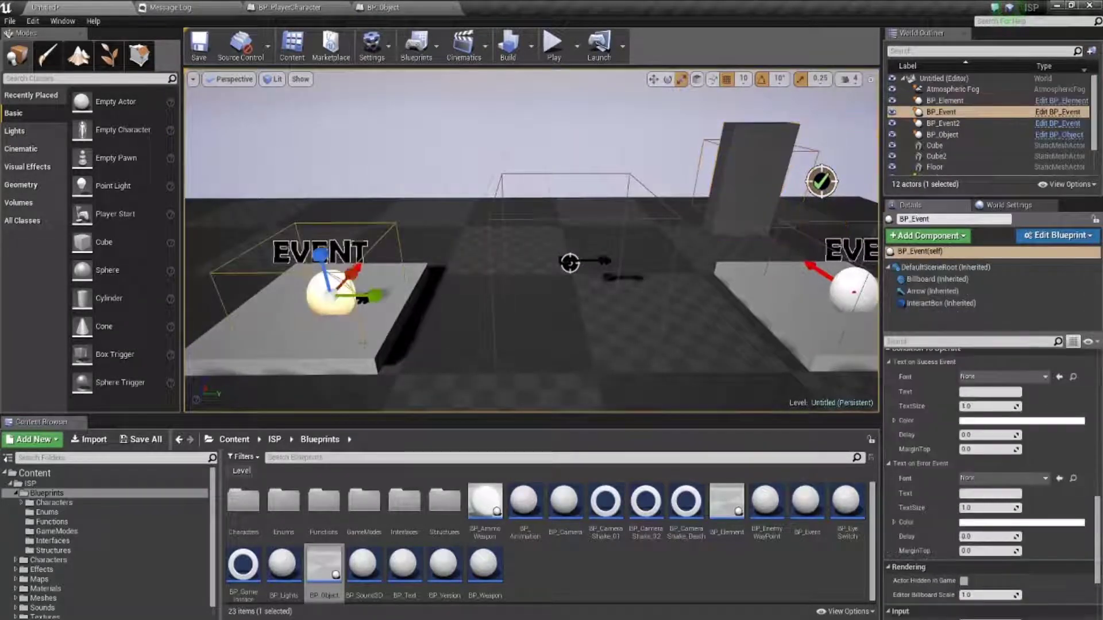
key("Delete")
left_click(350, 298)
key("Delete")
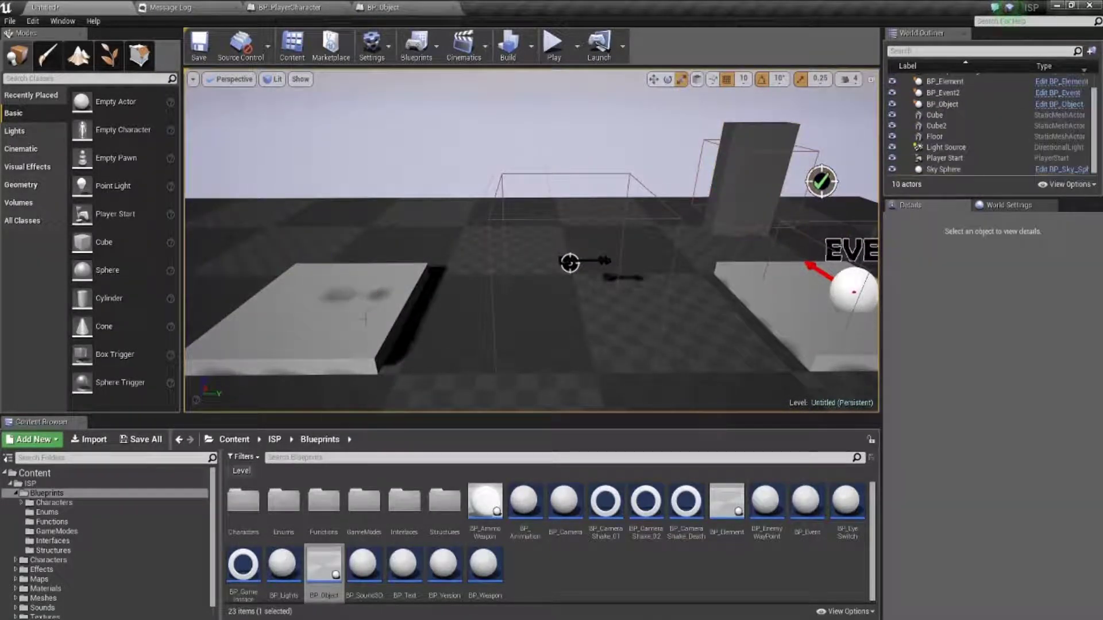
left_click(364, 319)
key("Delete")
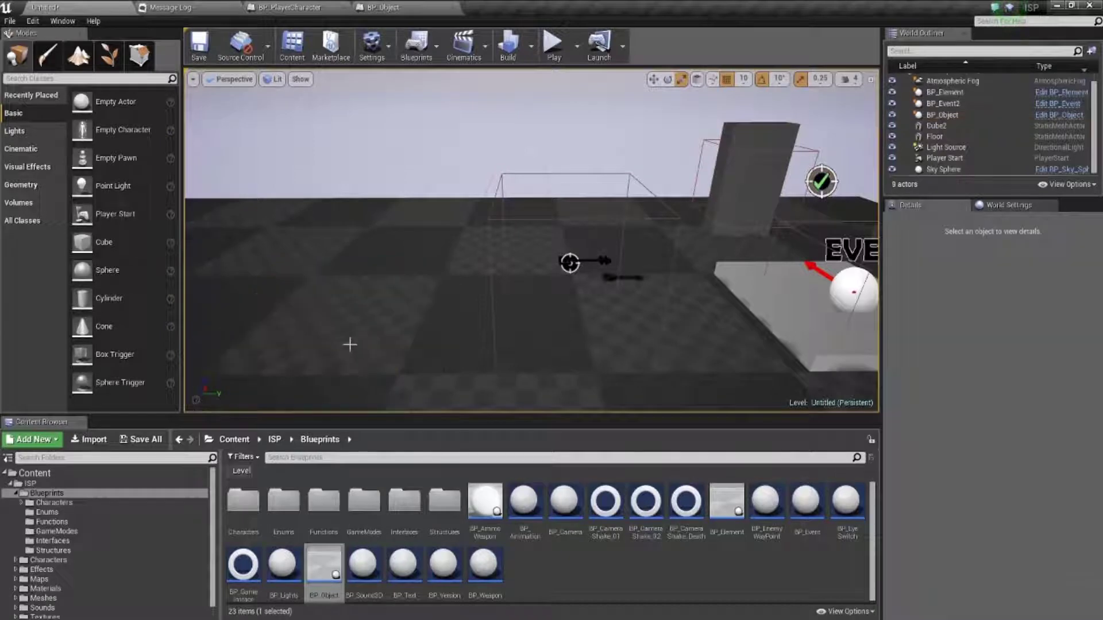
Select BP_Element, empty its Actor Exists? conditions, and start a test play
middle_click_drag(517, 259, 689, 261)
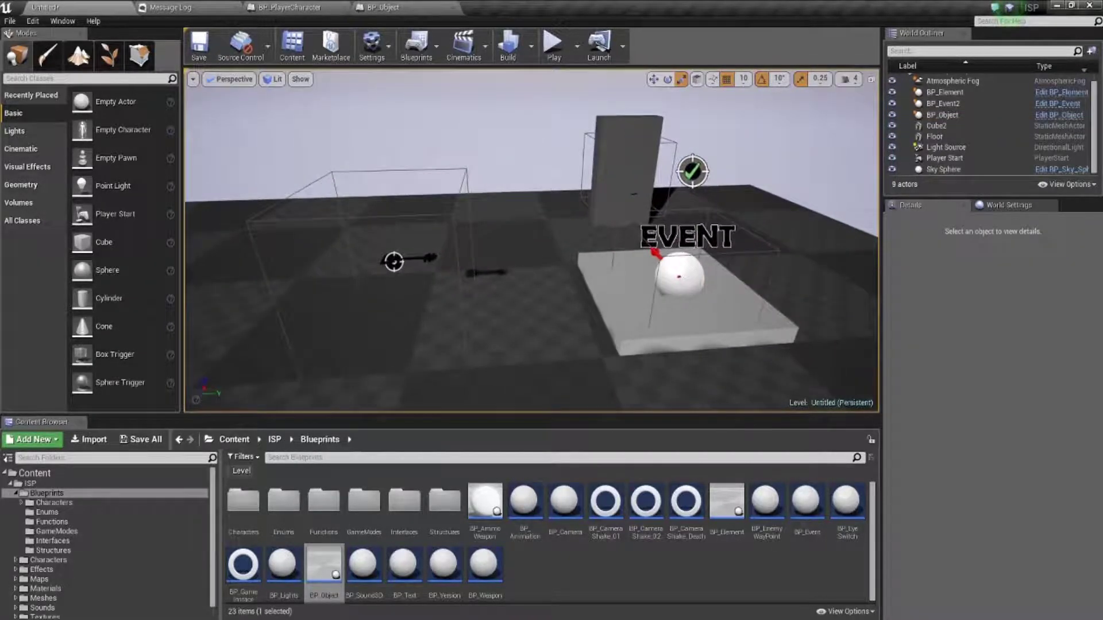
left_click(539, 156)
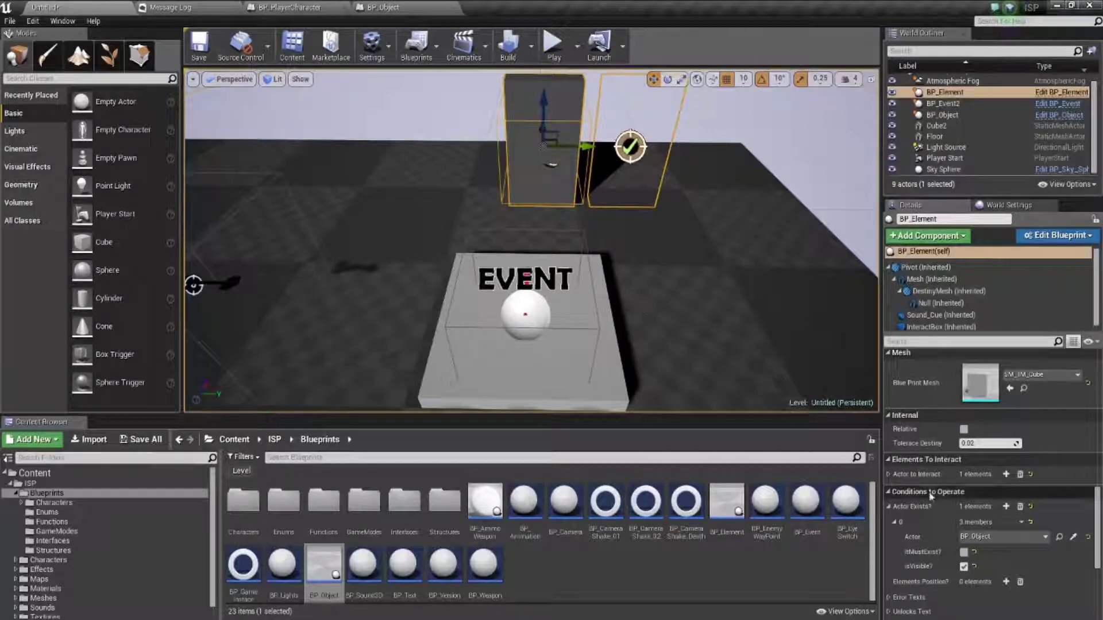
scroll(931, 528, "up", 3)
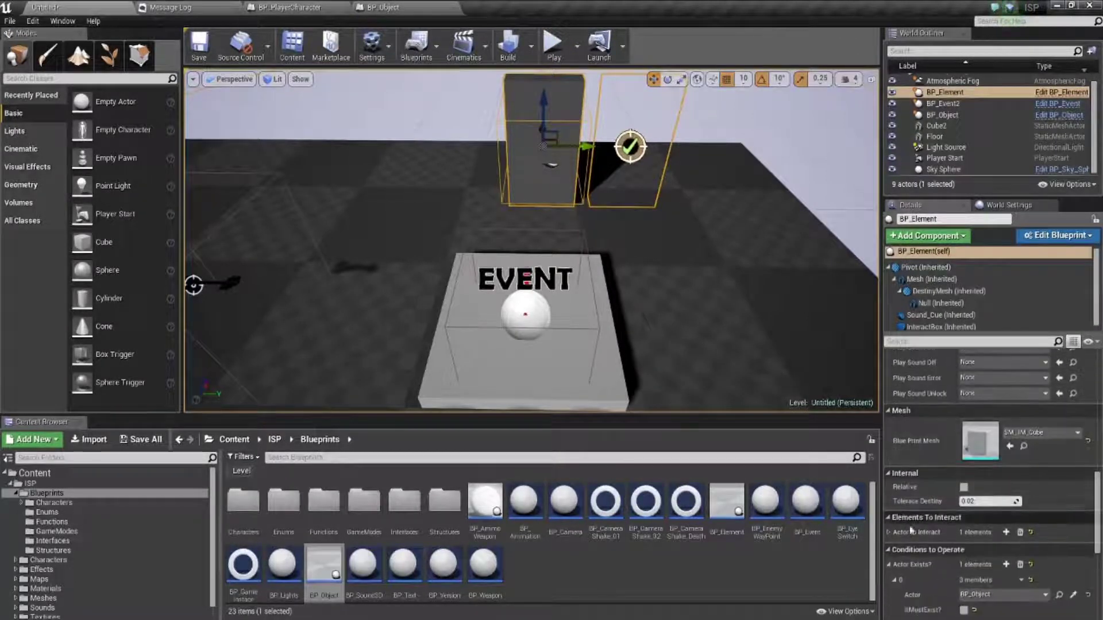
scroll(899, 549, "down", 3)
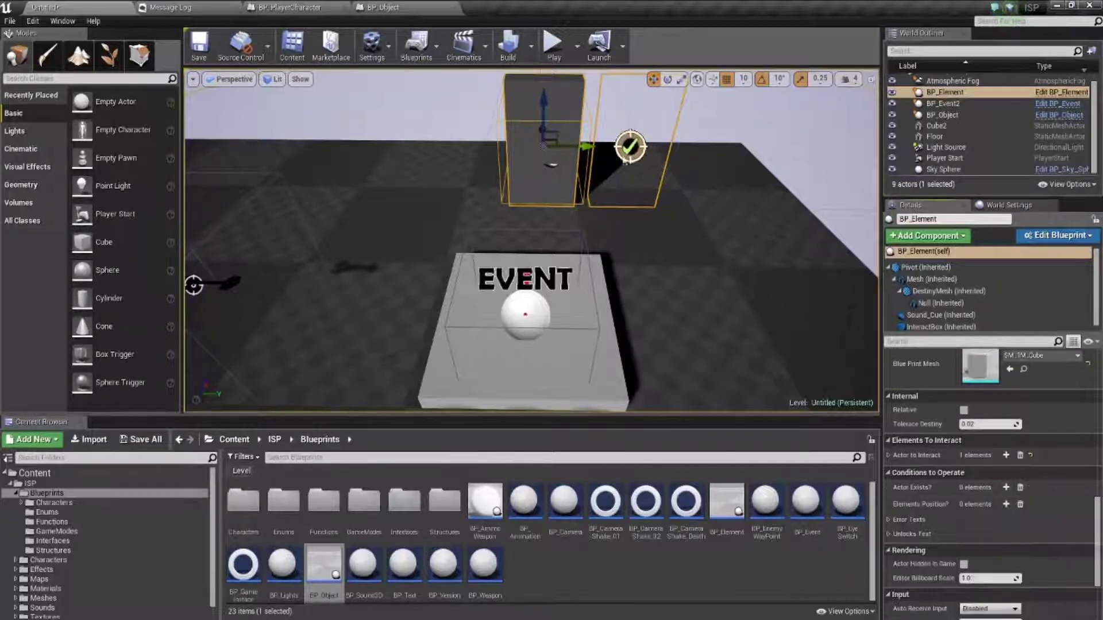
left_click(554, 46)
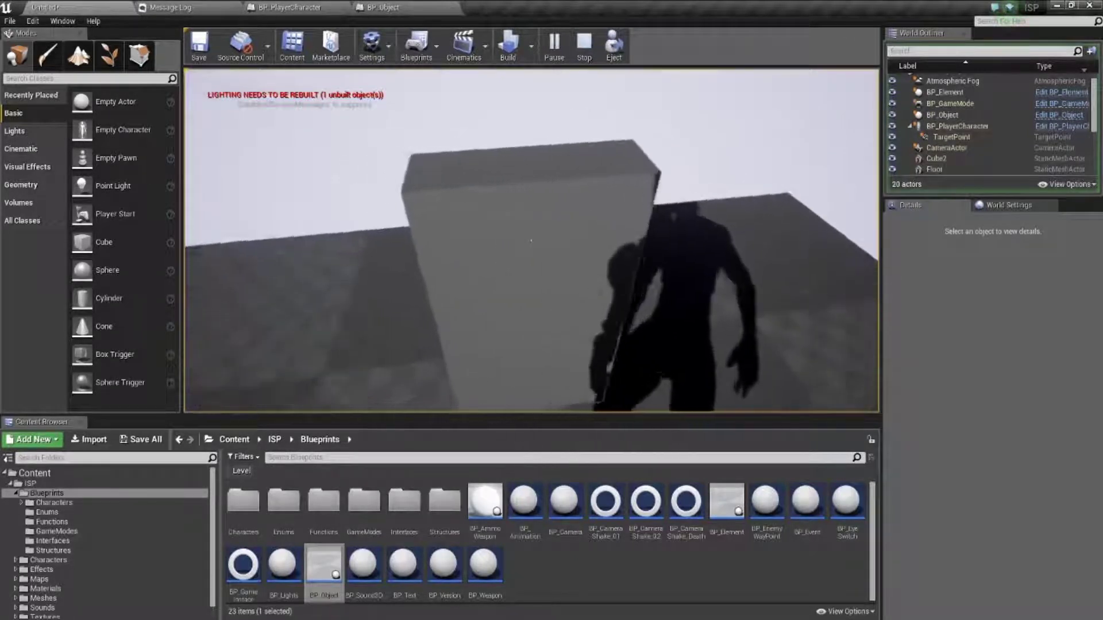
Move BP_Element's DestinyMesh into the block at 0, 0, 0 and rotate it -90° on Z
key("Escape")
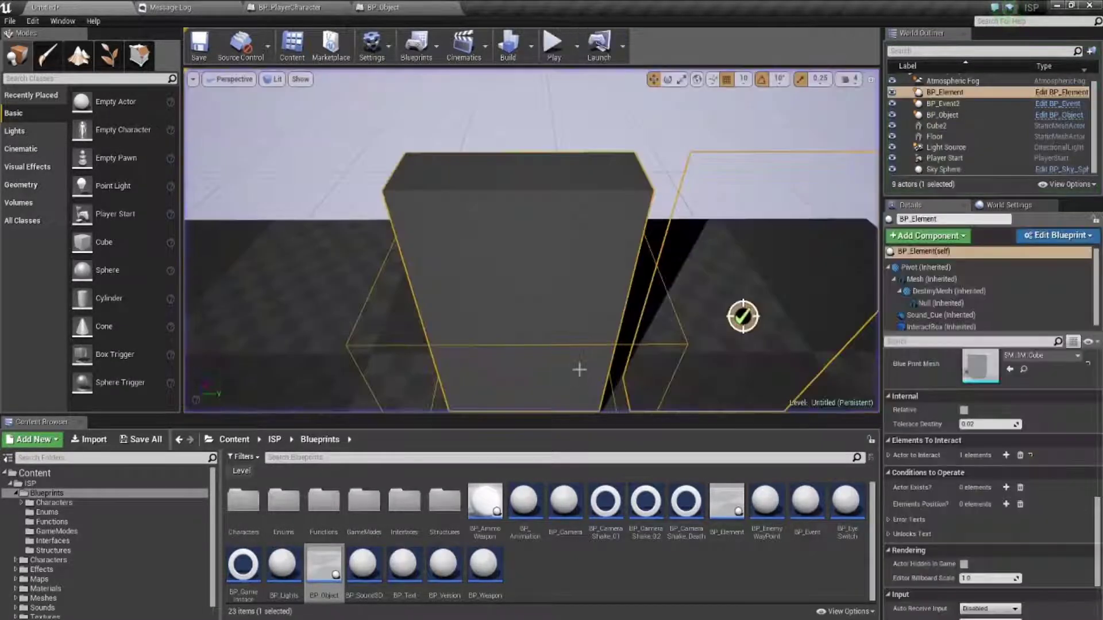
right_click_drag(514, 269, 513, 311)
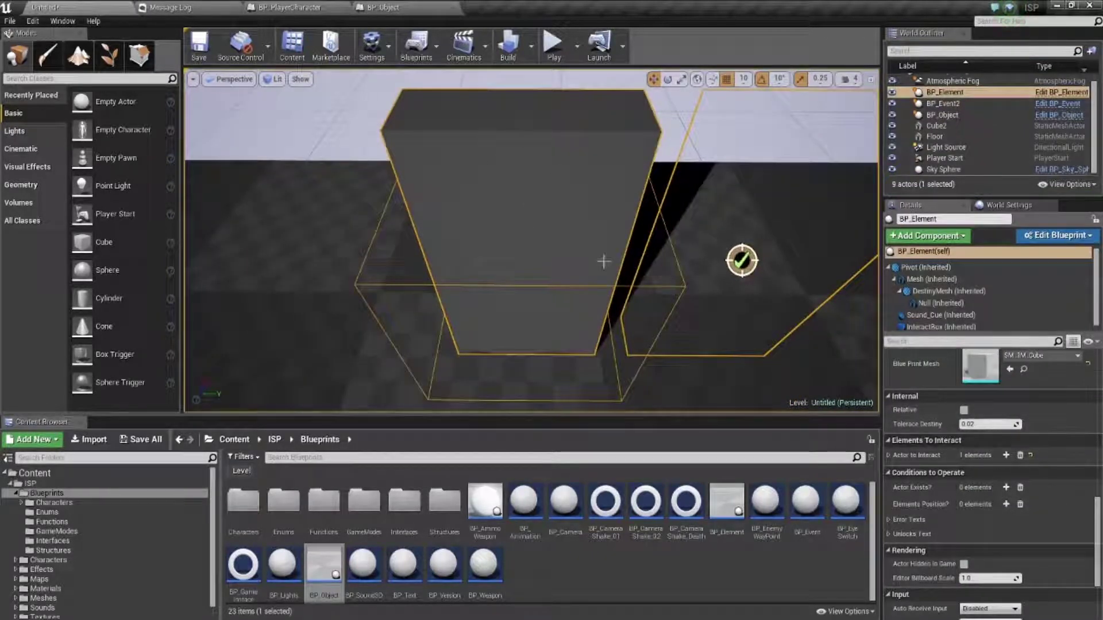
left_click(942, 292)
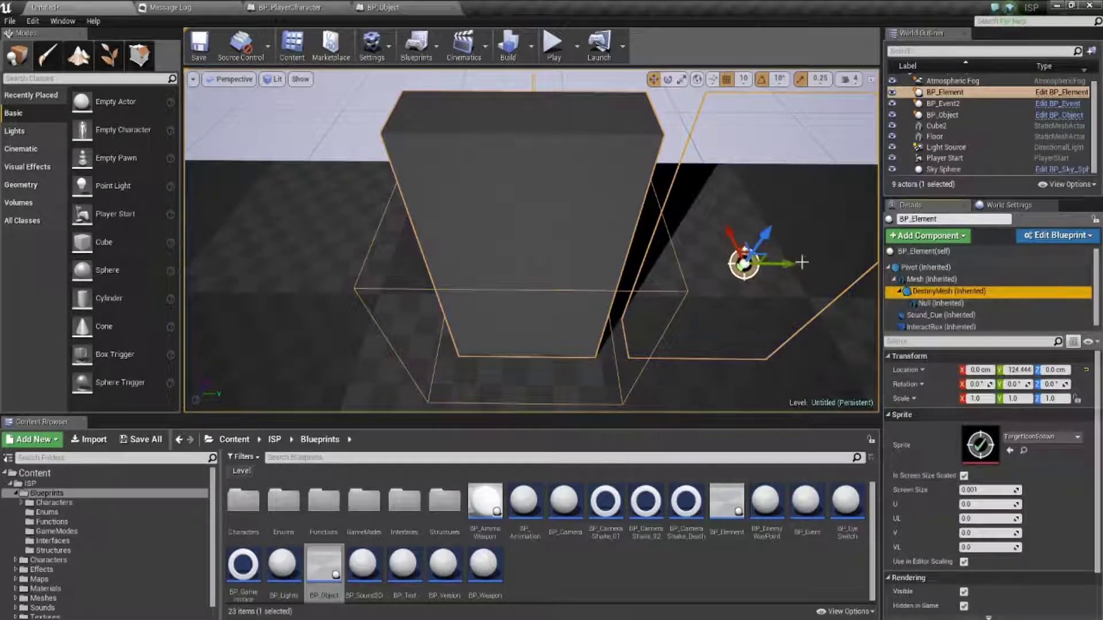
left_click_drag(802, 263, 594, 268)
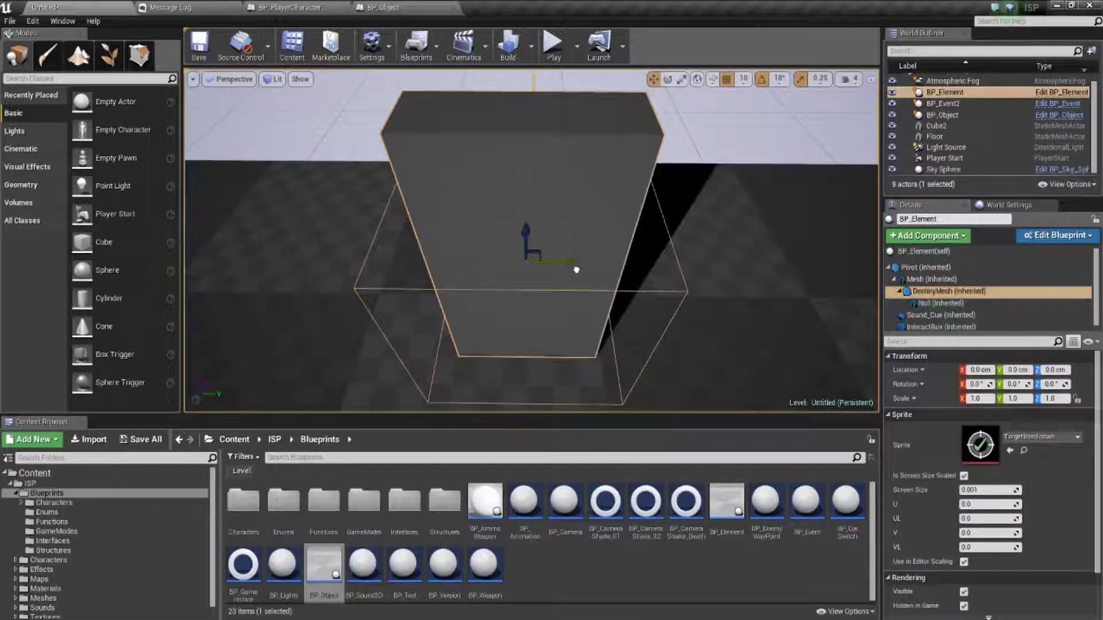
left_click_drag(554, 310, 457, 263)
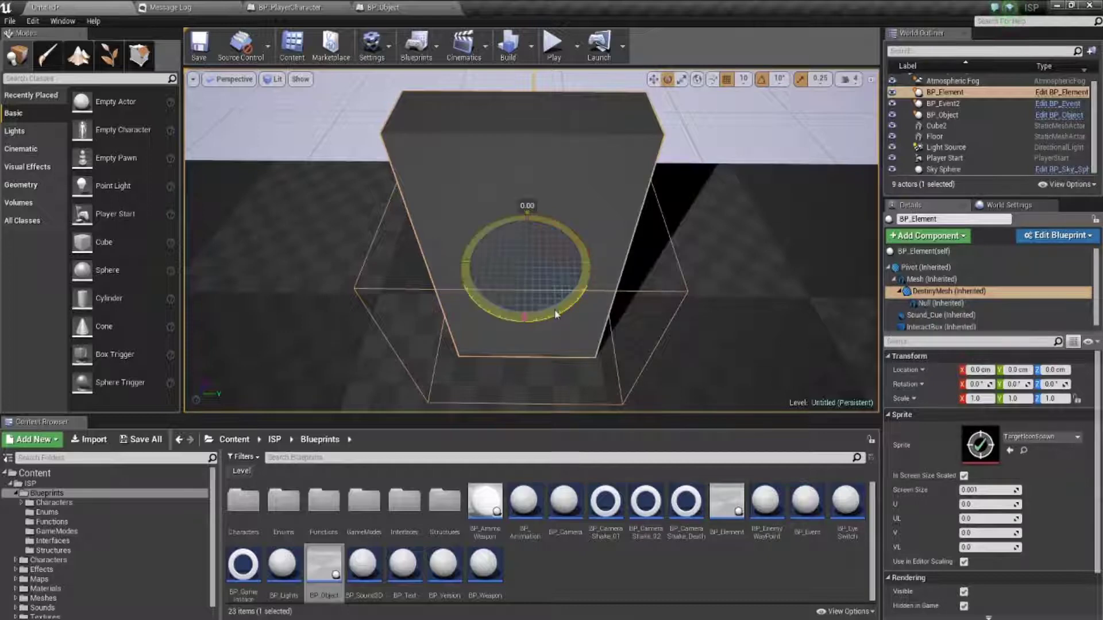
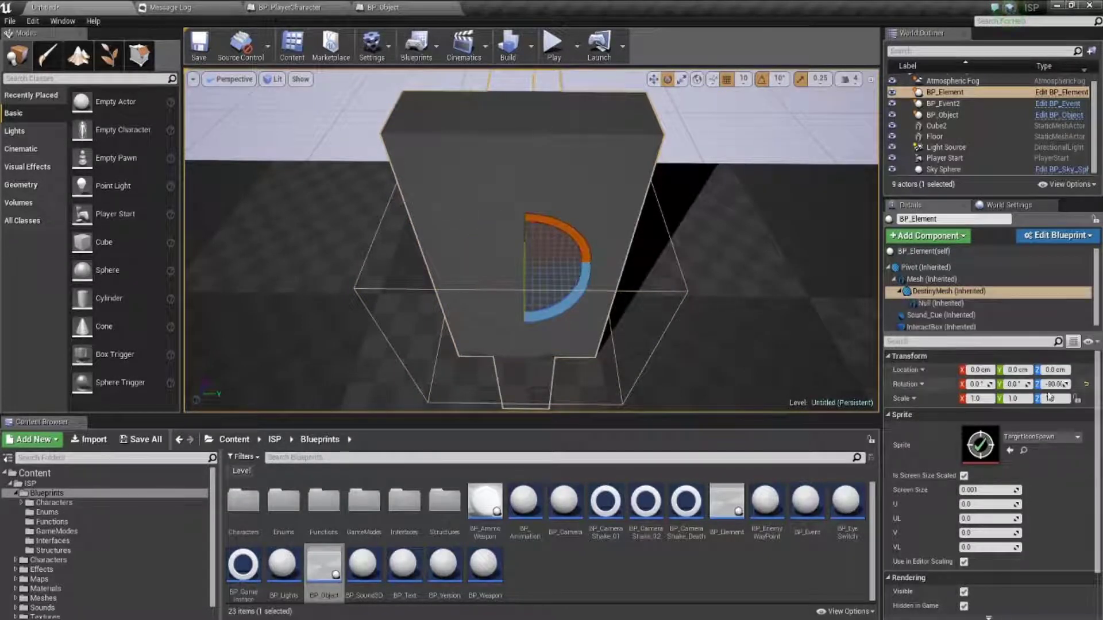
Playtest the level by walking toward the pillar, then stop
left_click(552, 49)
key("w")
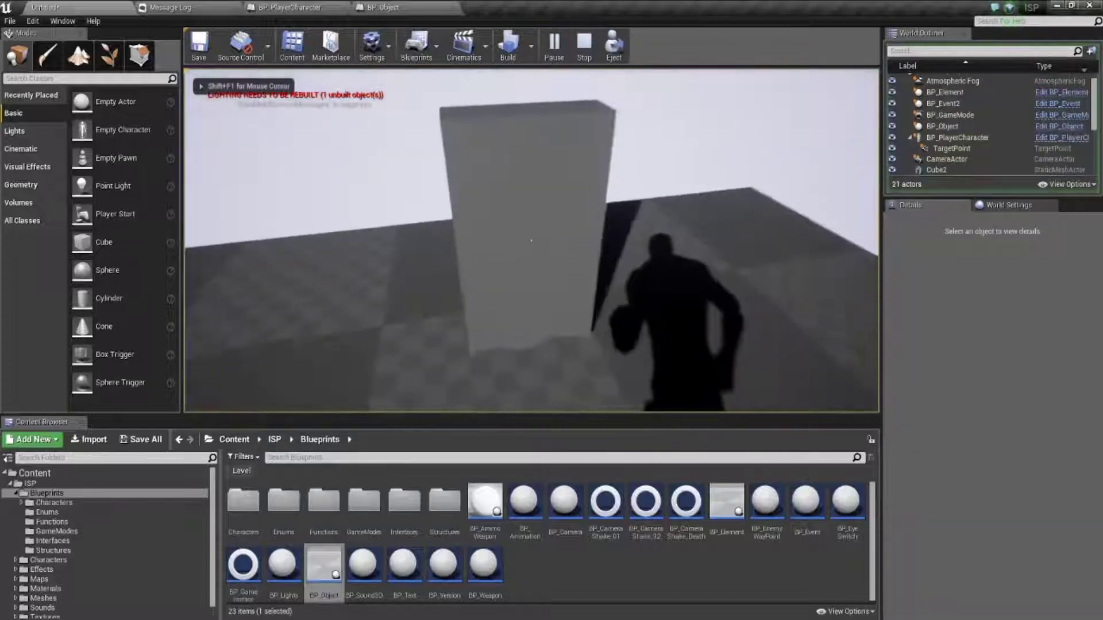
key("w")
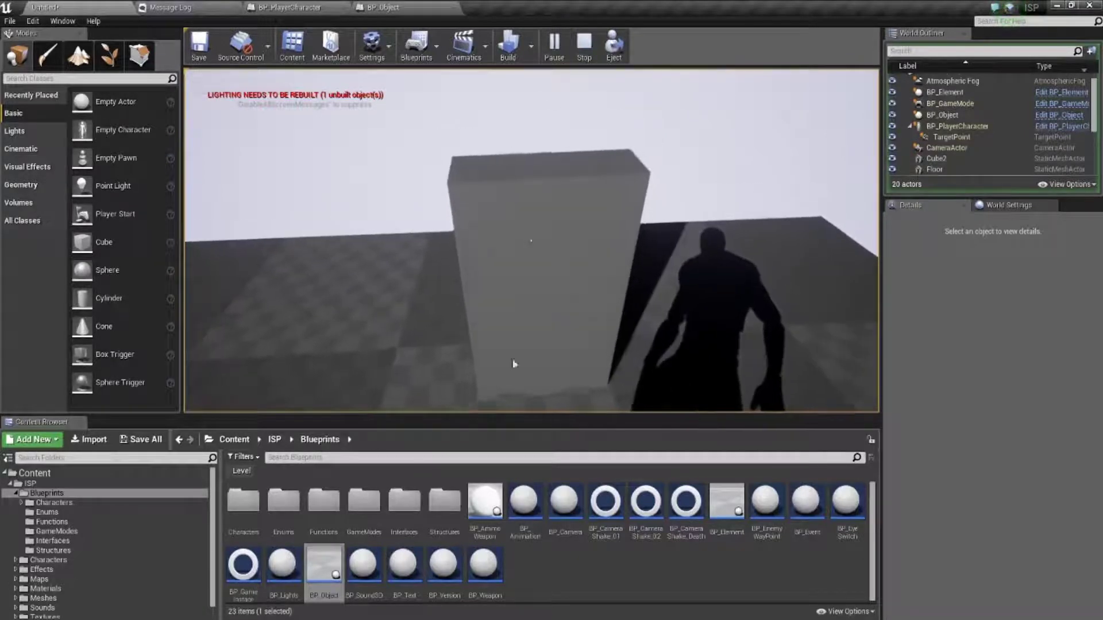
key("Escape")
Move BP_Element's inherited Mesh component 30 cm along Y
left_click(919, 267)
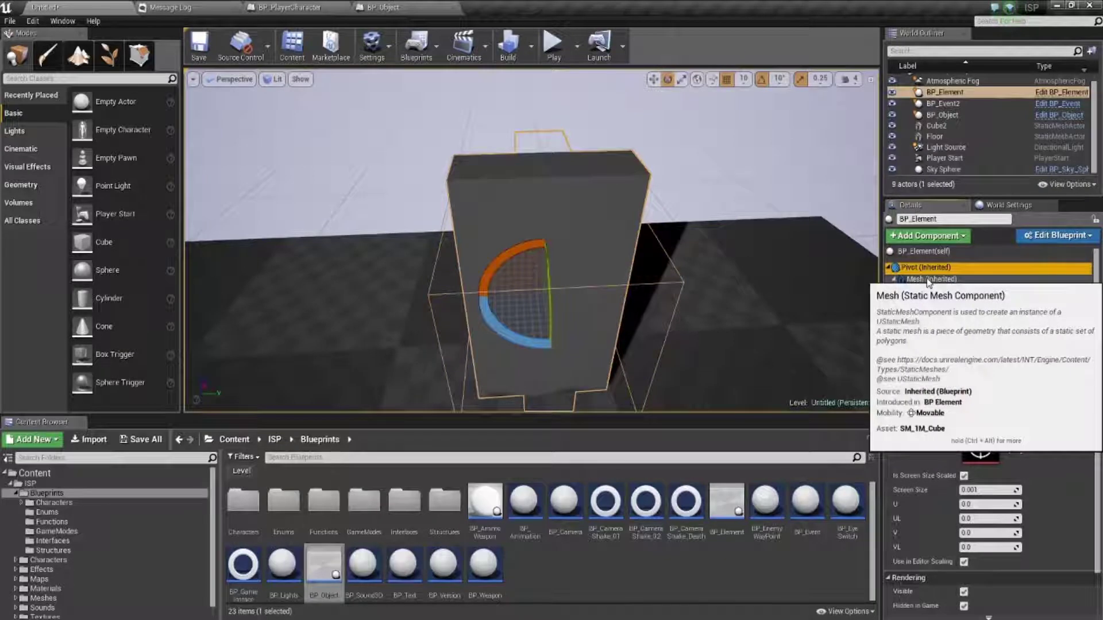
left_click(927, 279)
left_click_drag(587, 291, 653, 291)
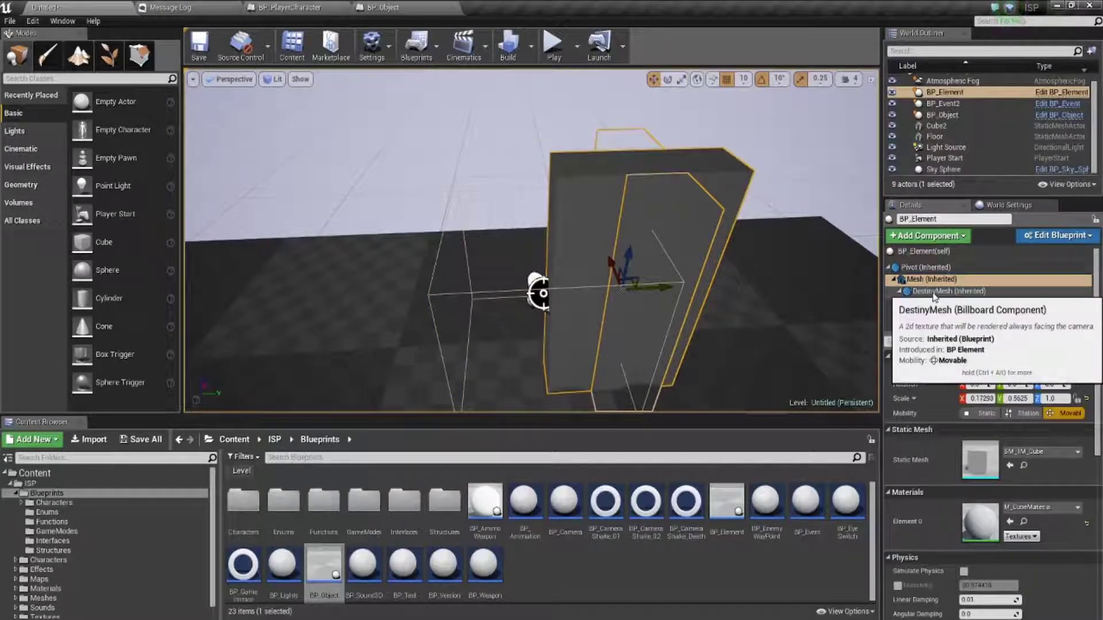
Playtest again, walking up to and around the pillar, then stop
left_click(553, 43)
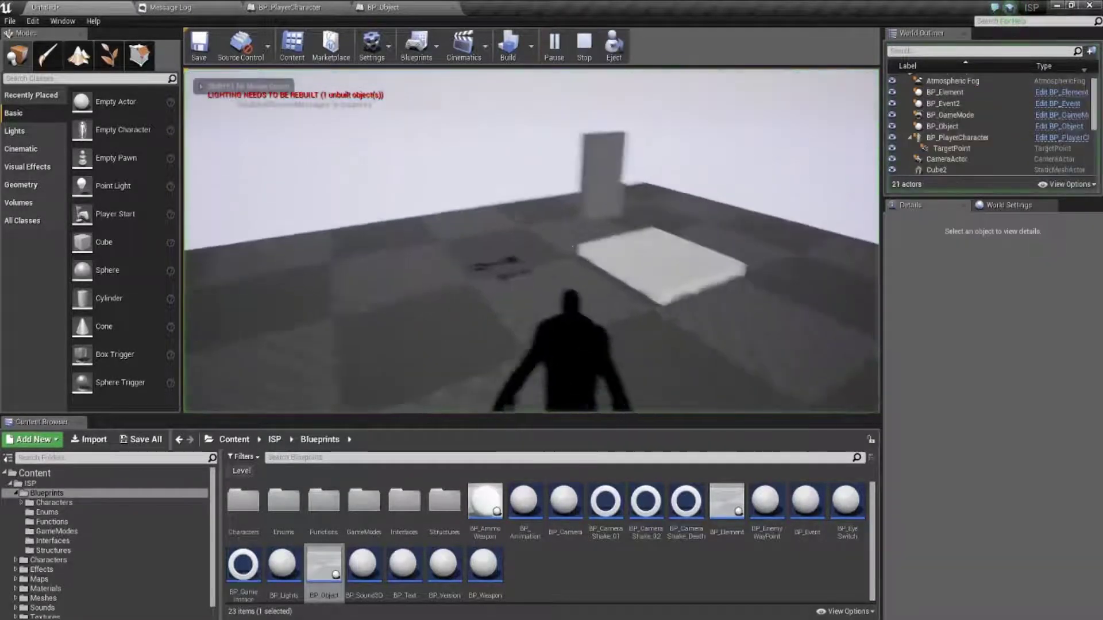
key("w")
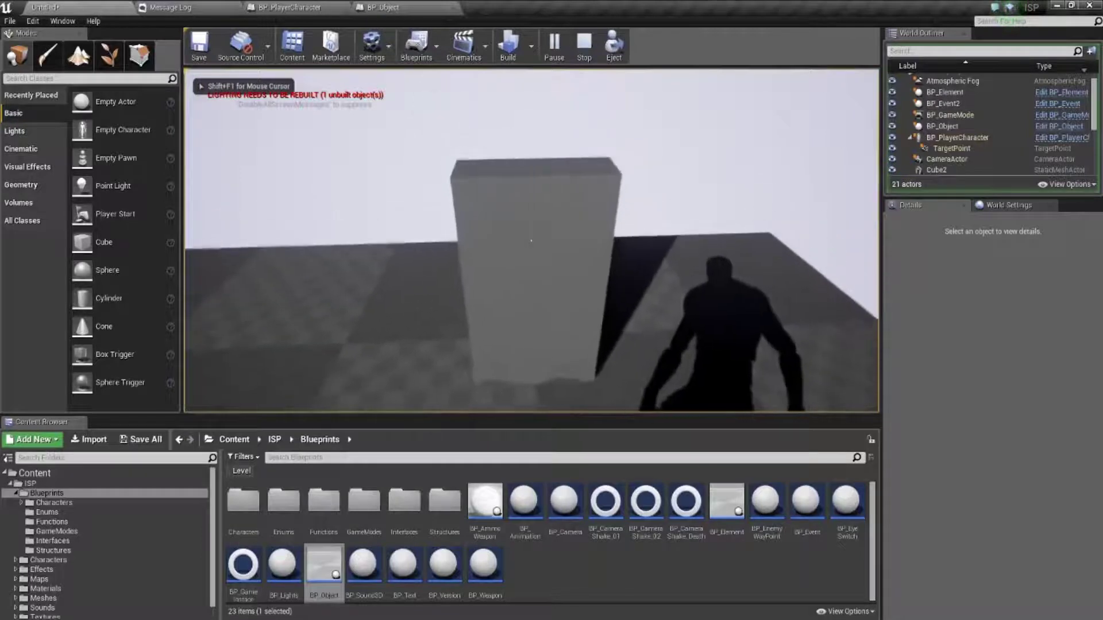
key("s")
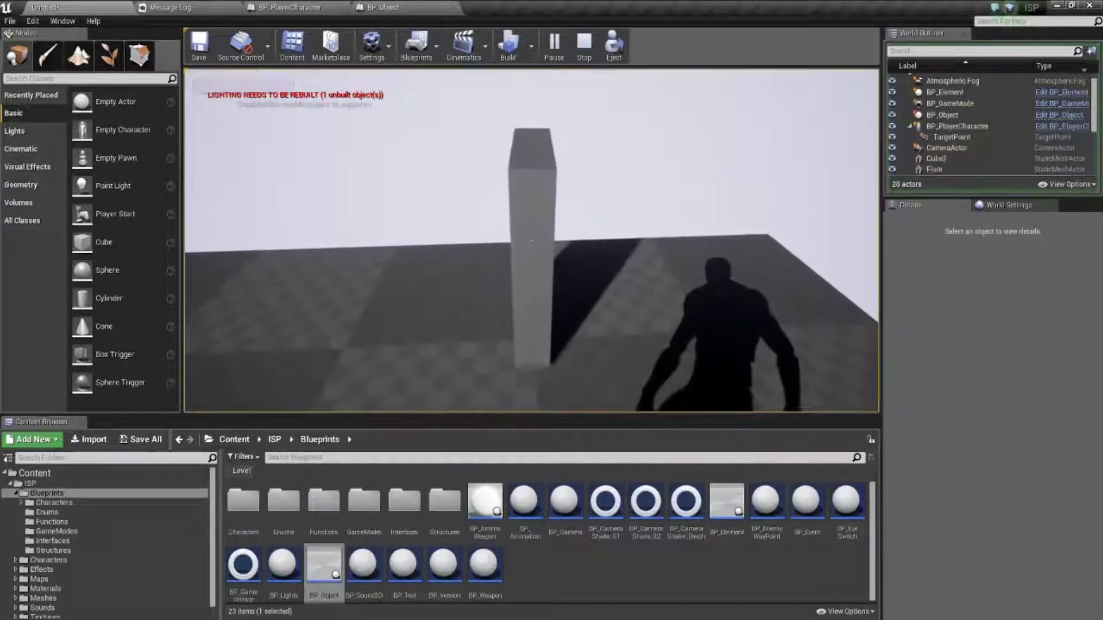
key("w")
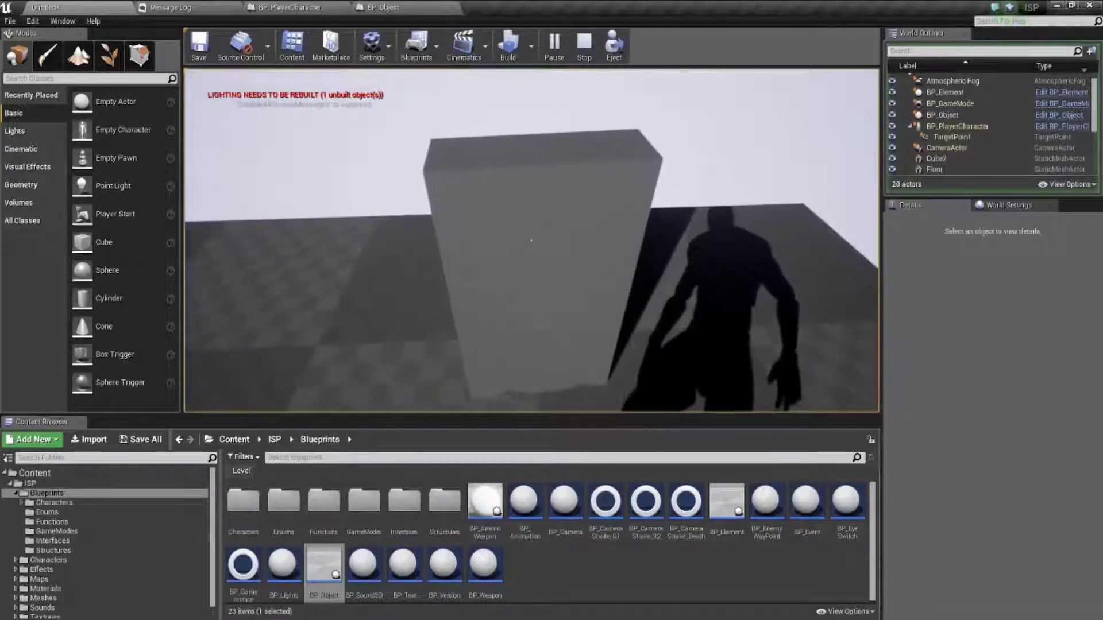
key("Escape")
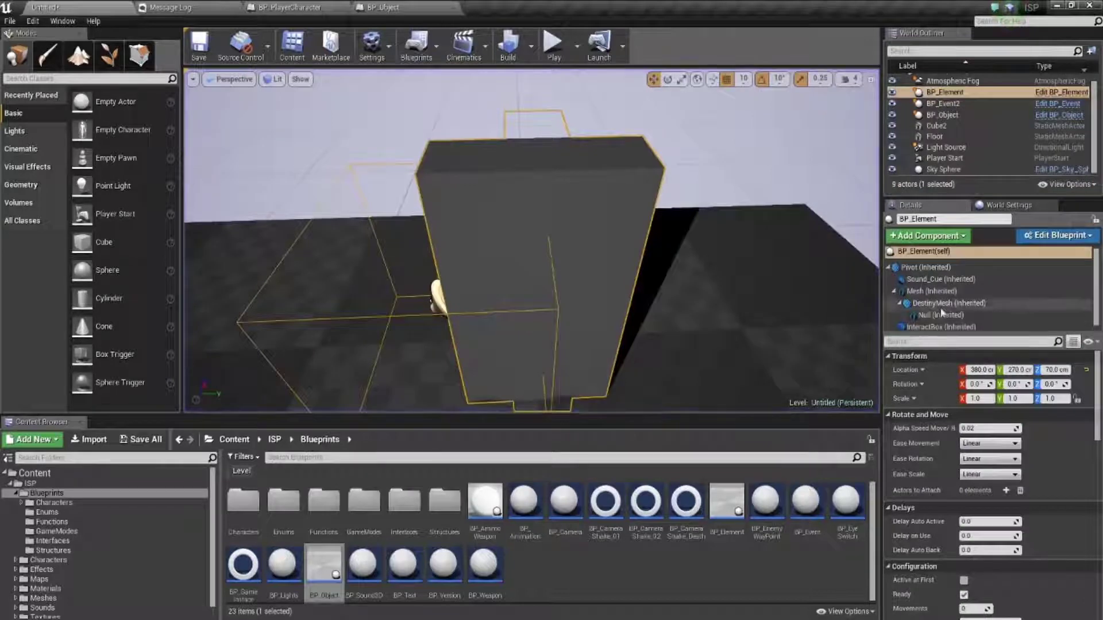
left_click(941, 305)
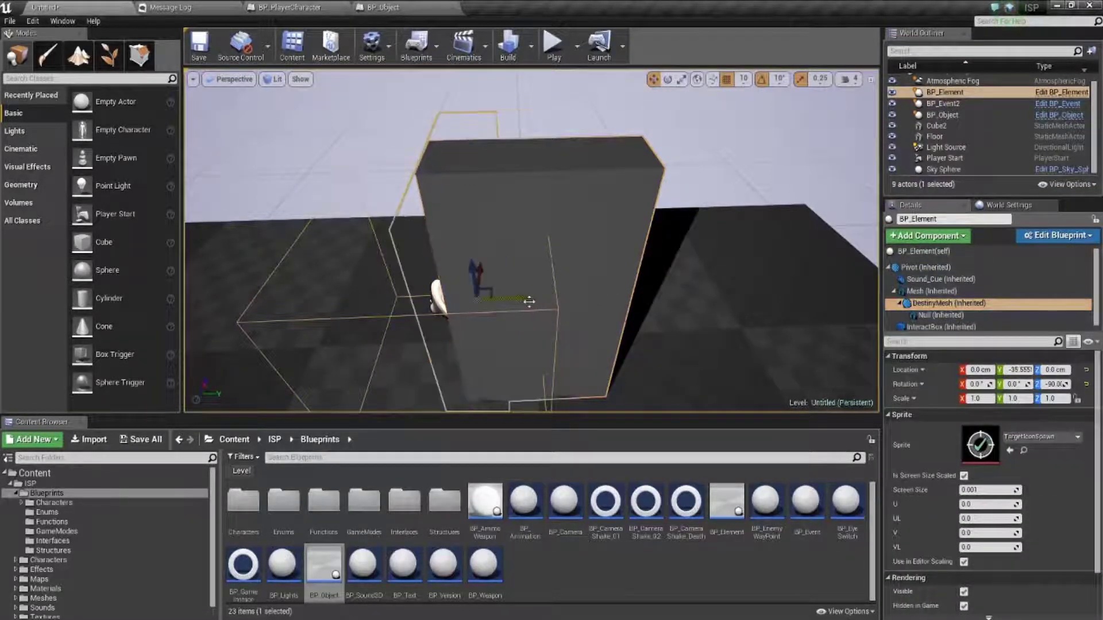
key("f")
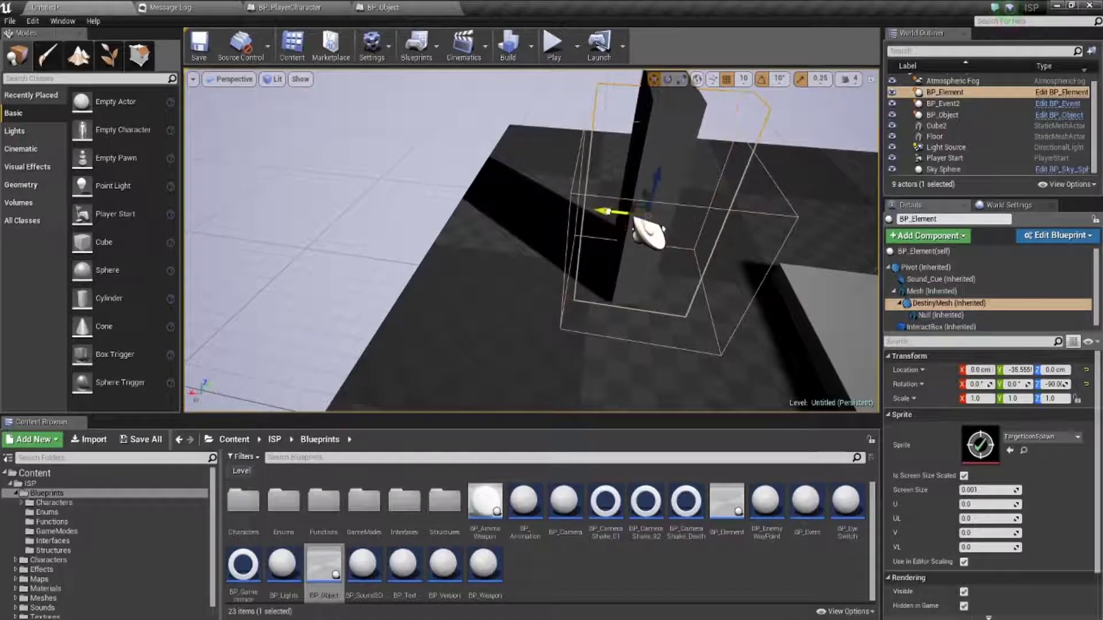
left_click(552, 46)
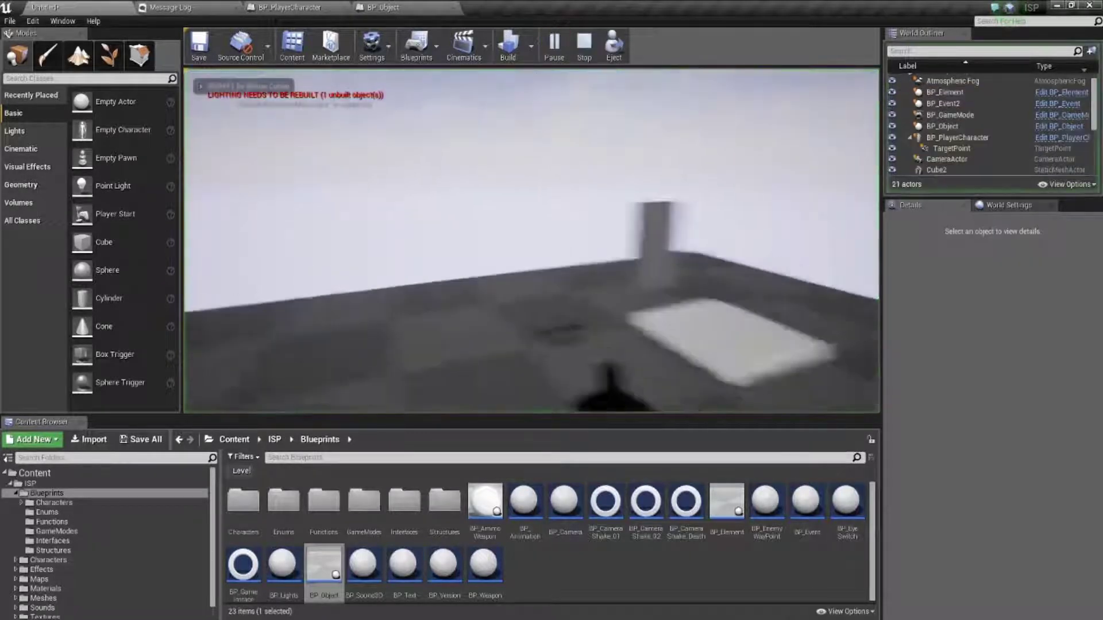
key("w")
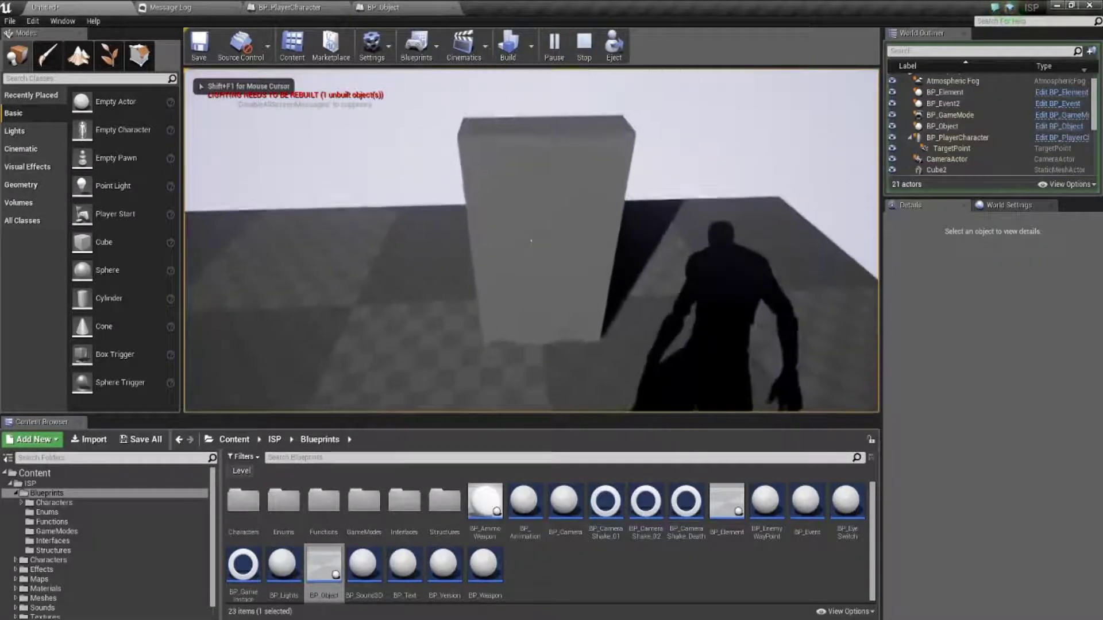
key("s")
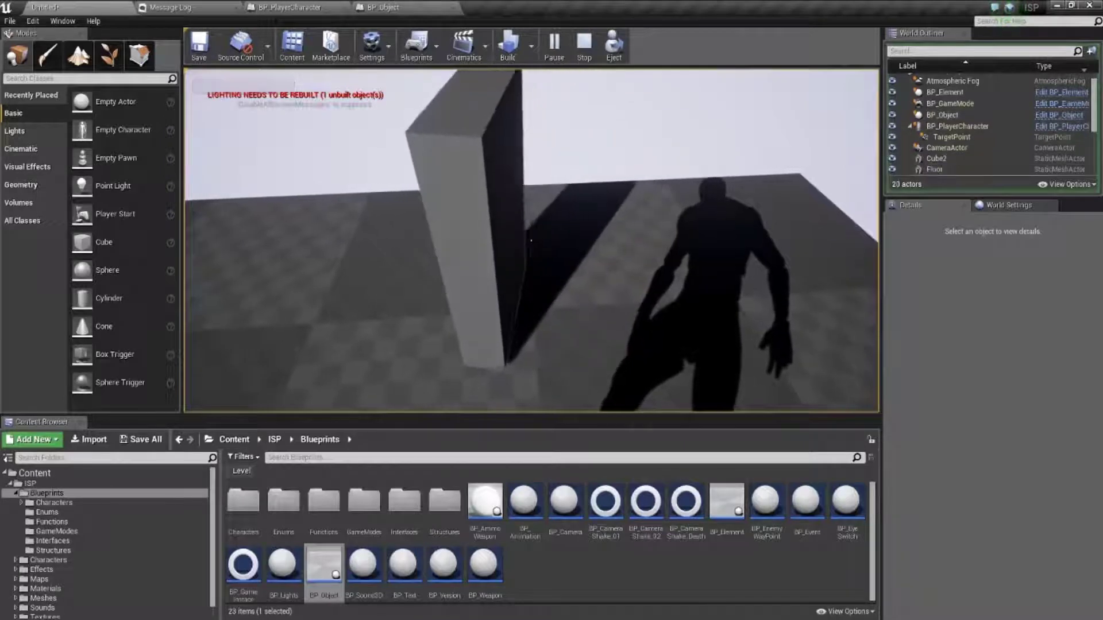
key("w")
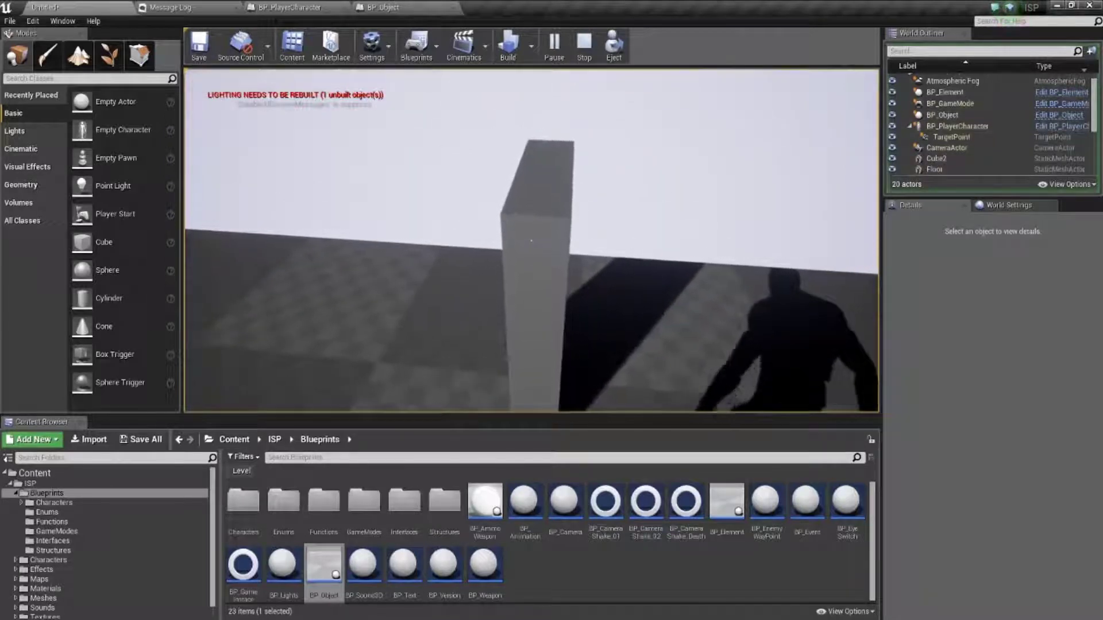
key("s")
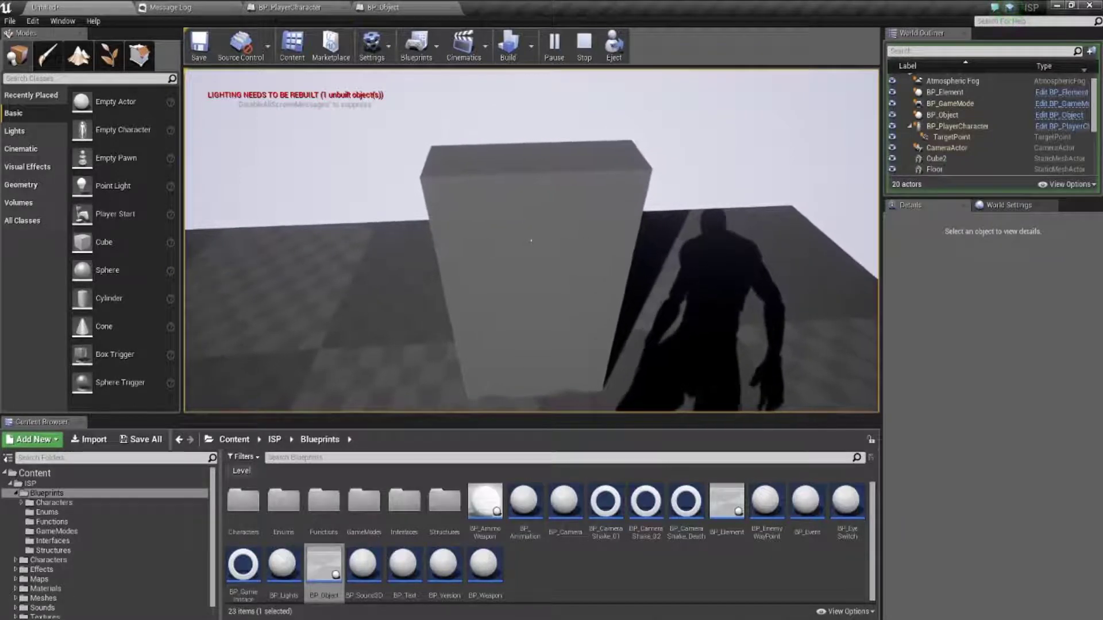
key("w")
key("Escape")
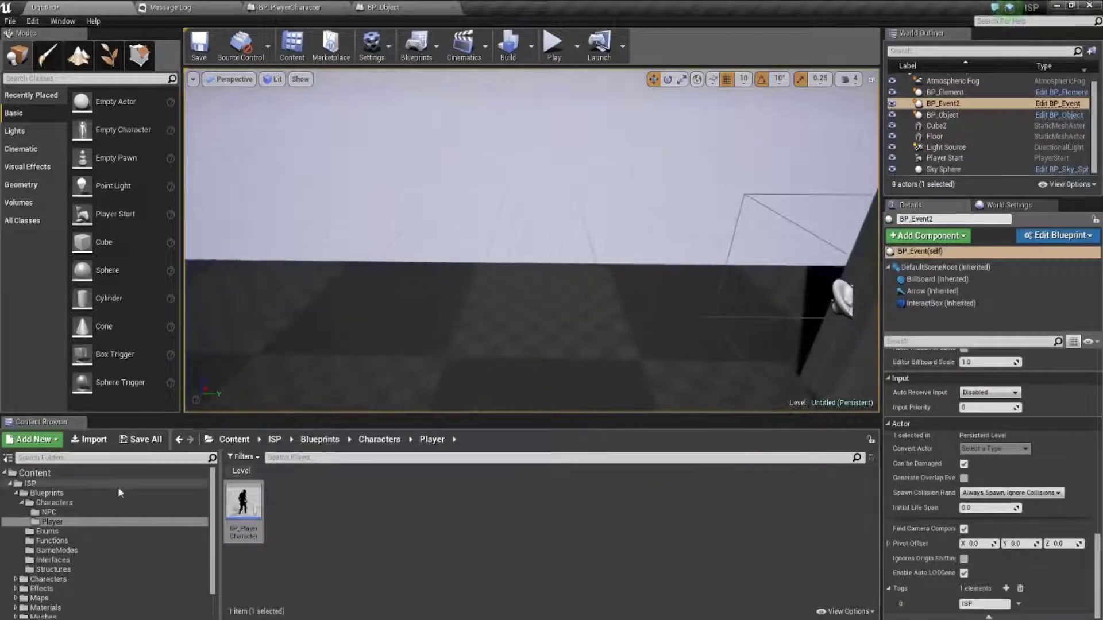
Drag a BP_Element from the Blueprints folder into the level, raise it, and open its Blue Print Mesh list
left_click(74, 492)
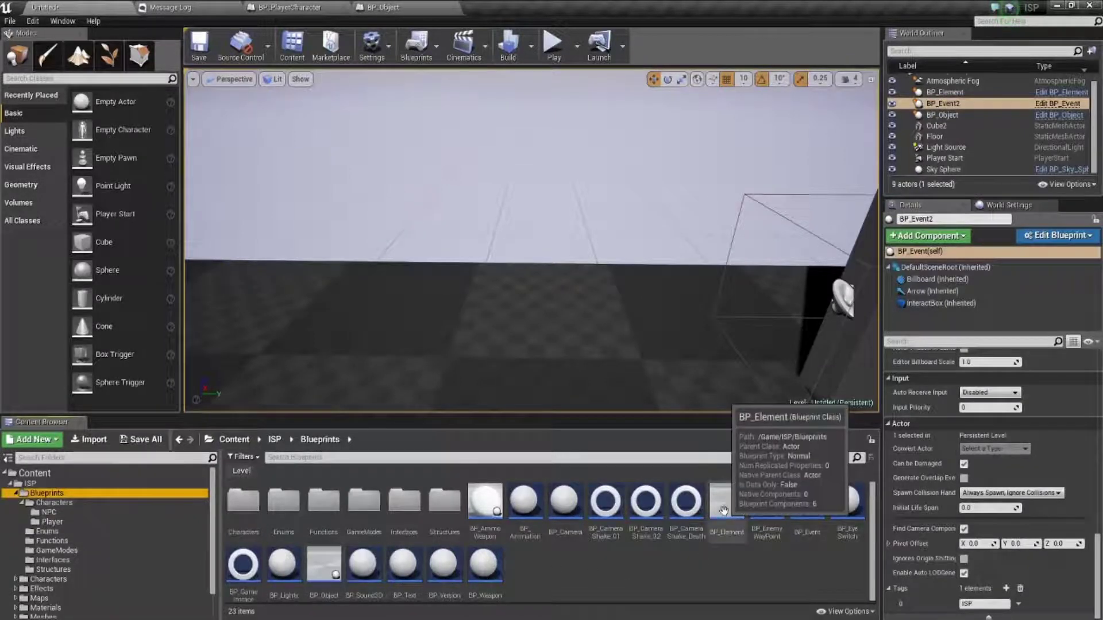
left_click_drag(727, 503, 526, 361)
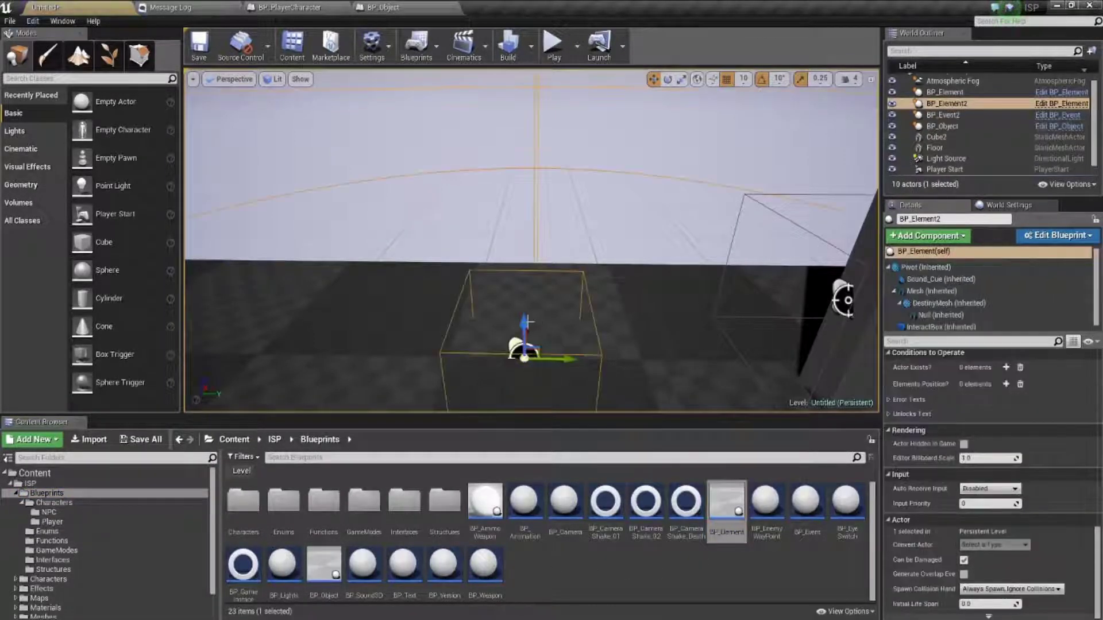
left_click_drag(527, 322, 518, 217)
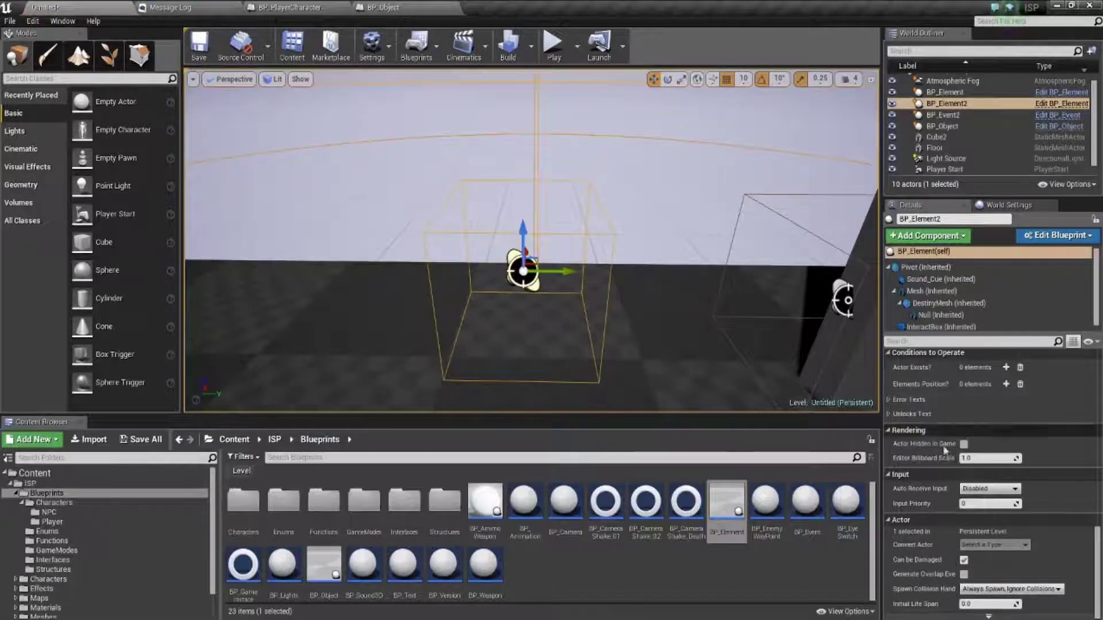
scroll(1001, 399, "up", 3)
scroll(979, 467, "down", 1)
scroll(988, 471, "up", 3)
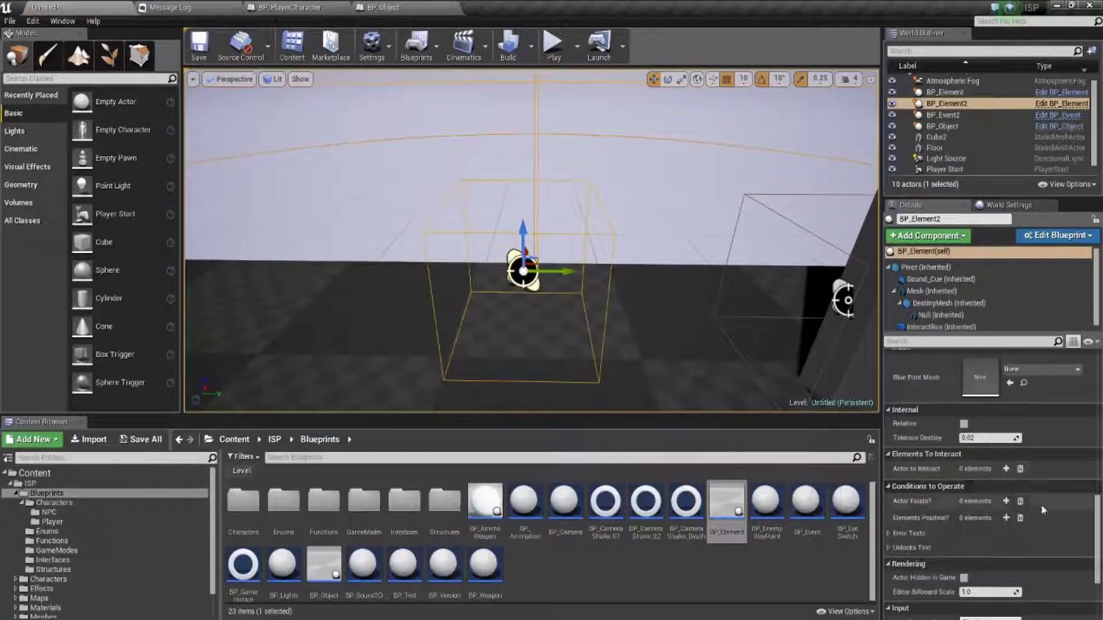
scroll(1032, 477, "up", 4)
left_click(1025, 484)
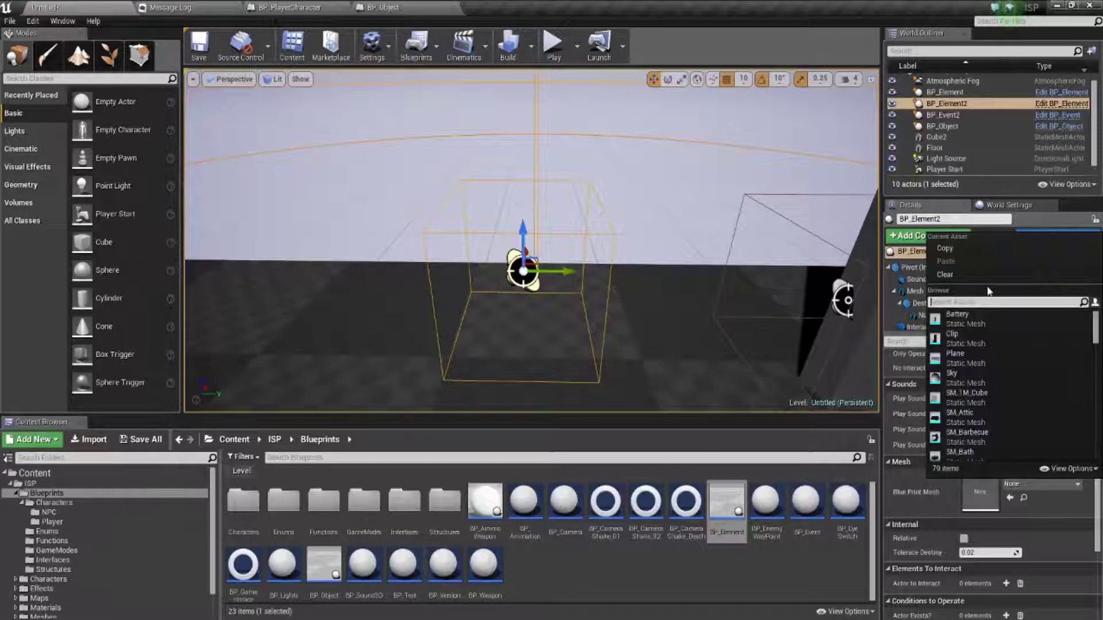
Set the blueprint mesh to SM_1M_Cube, then reshape the cube and raise it higher
left_click(982, 322)
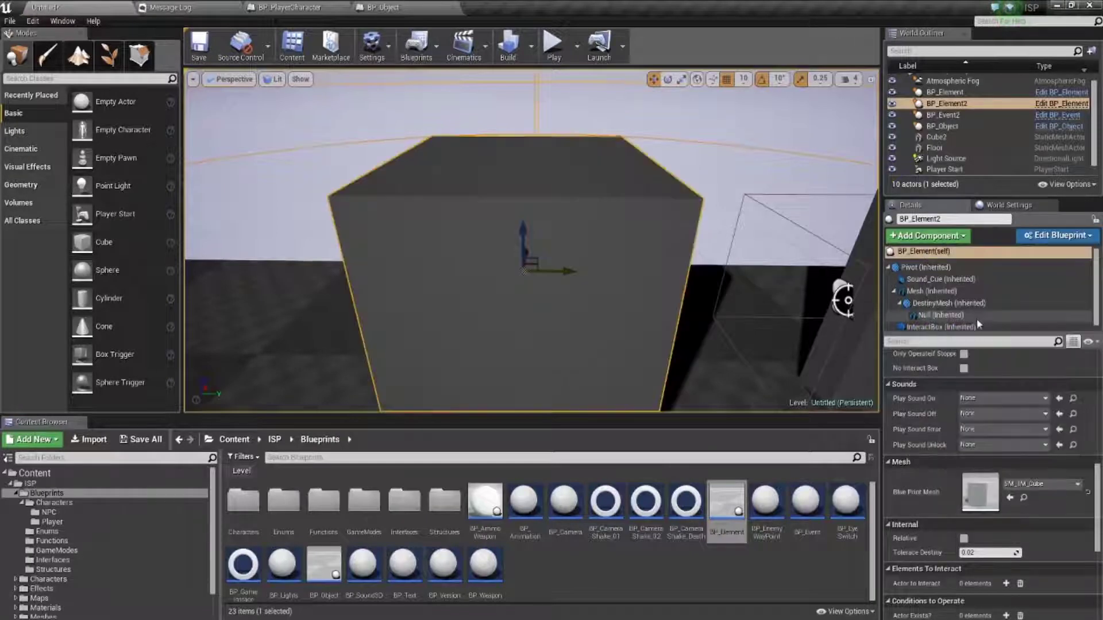
right_click_drag(496, 316, 497, 315)
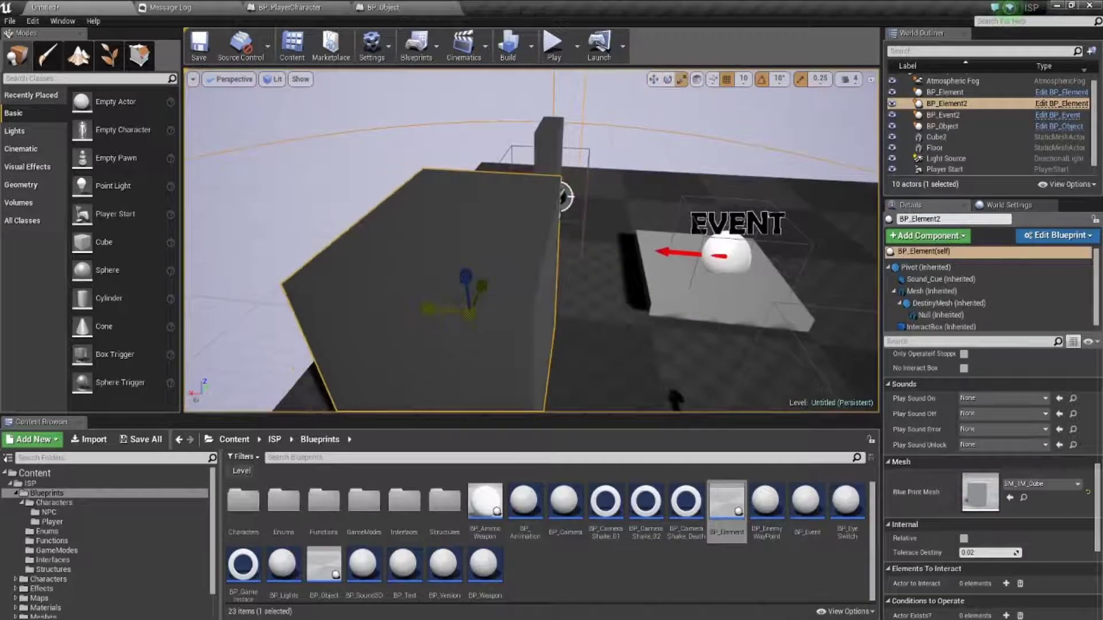
left_click_drag(435, 301, 408, 310)
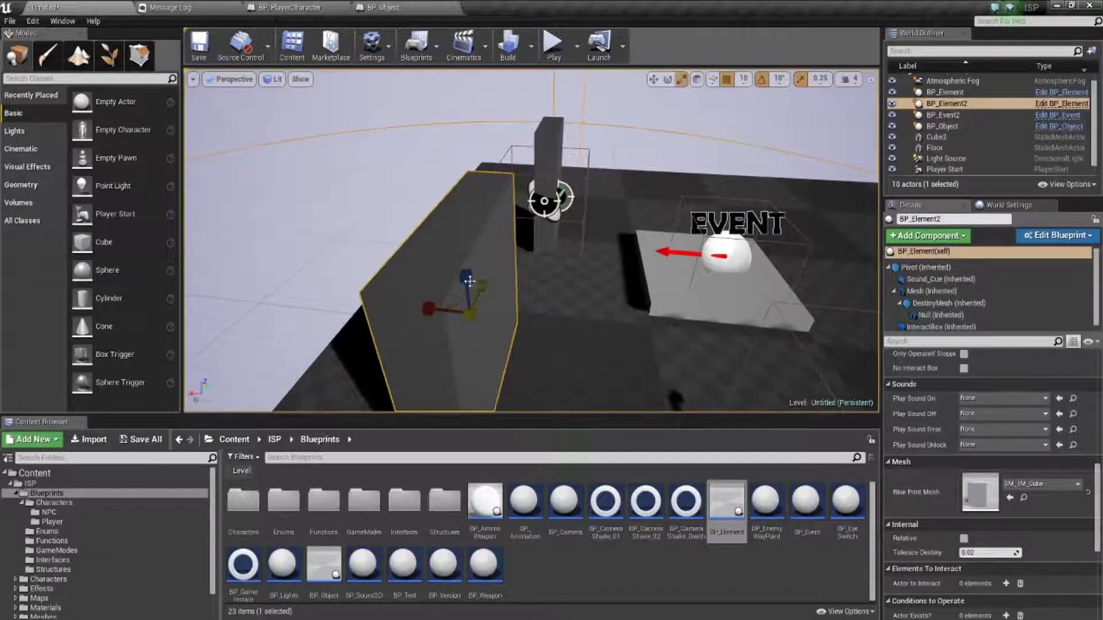
mouse_move(469, 281)
left_mouse_down()
mouse_move(468, 305)
mouse_move(477, 290)
mouse_move(470, 298)
mouse_move(454, 230)
left_mouse_up()
right_click_drag(517, 259, 574, 241)
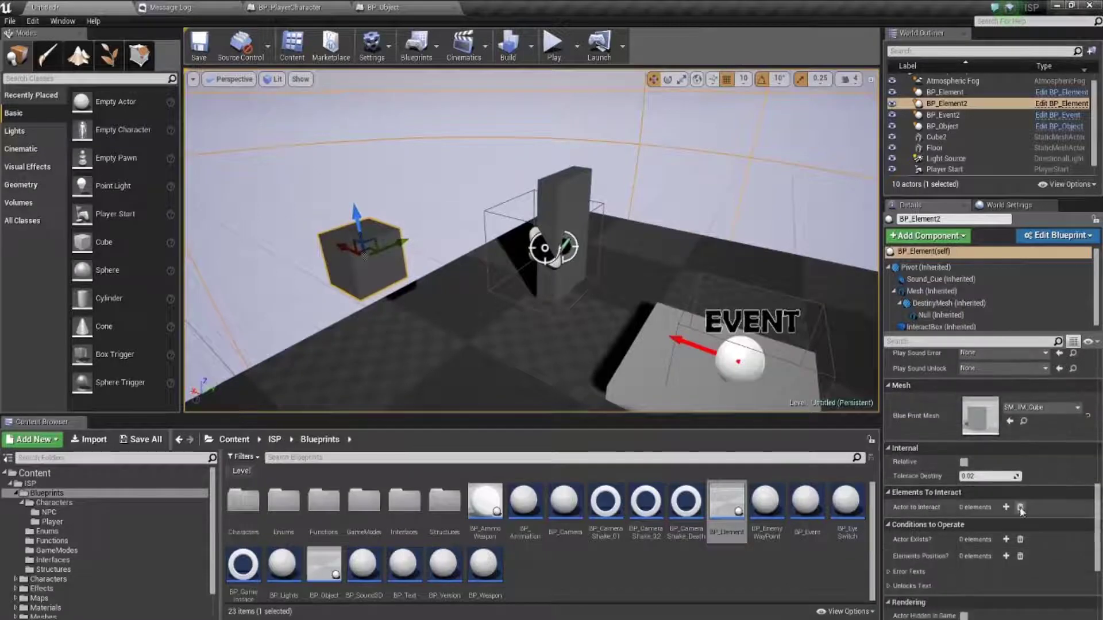
Give the cube's Mesh component the M_Red material in Element 0
scroll(976, 402, "up", 2)
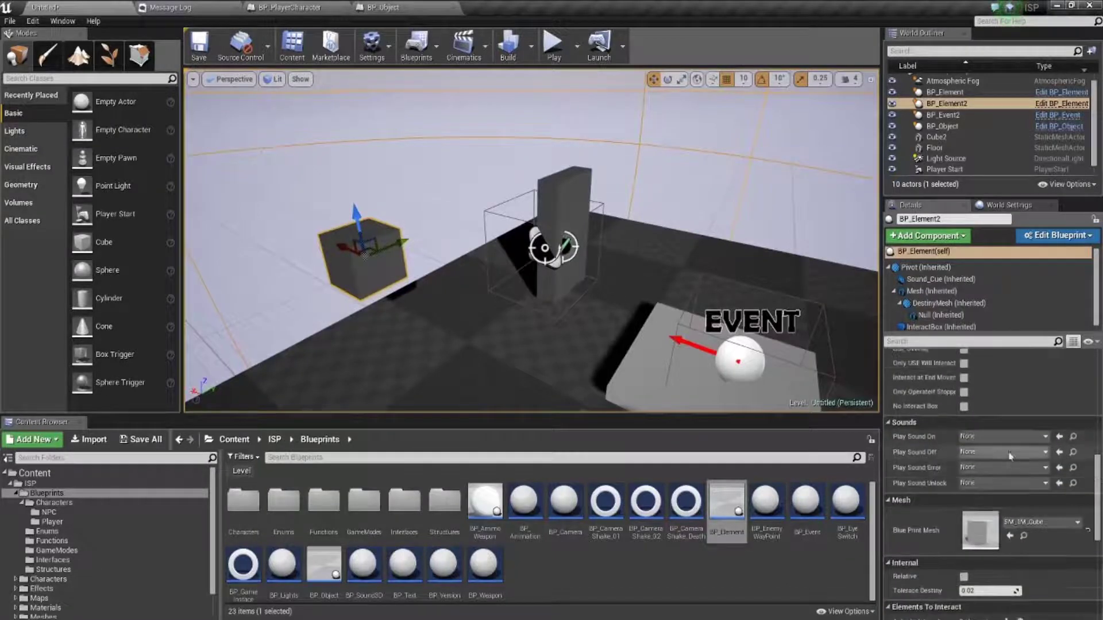
left_click(930, 291)
scroll(999, 436, "down", 5)
scroll(1041, 449, "up", 3)
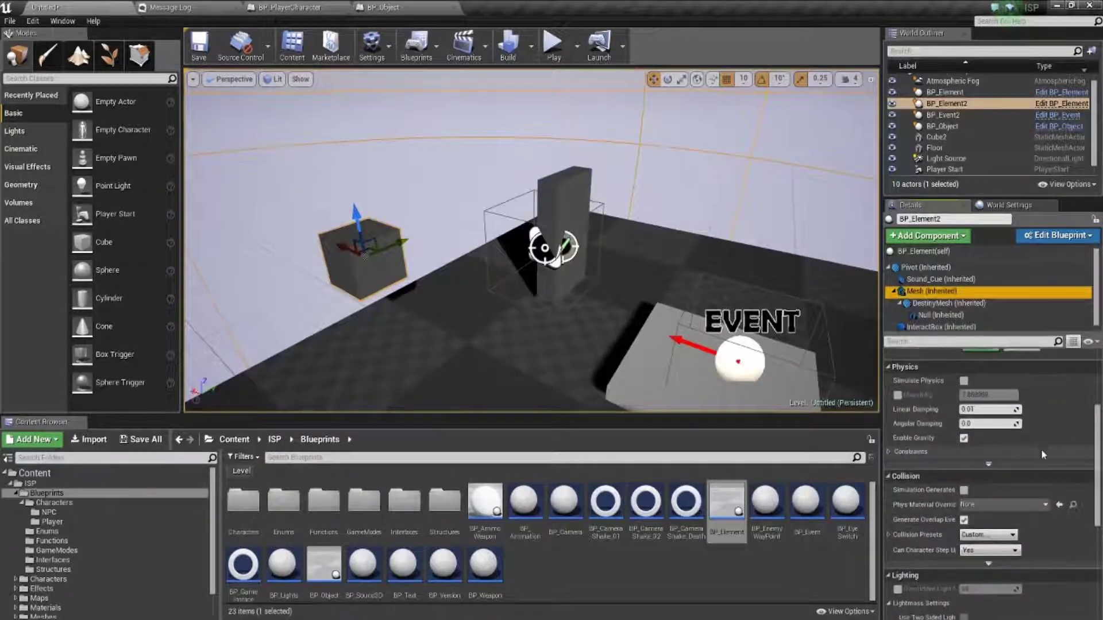
scroll(1041, 450, "up", 3)
scroll(1040, 451, "up", 3)
left_click(1035, 510)
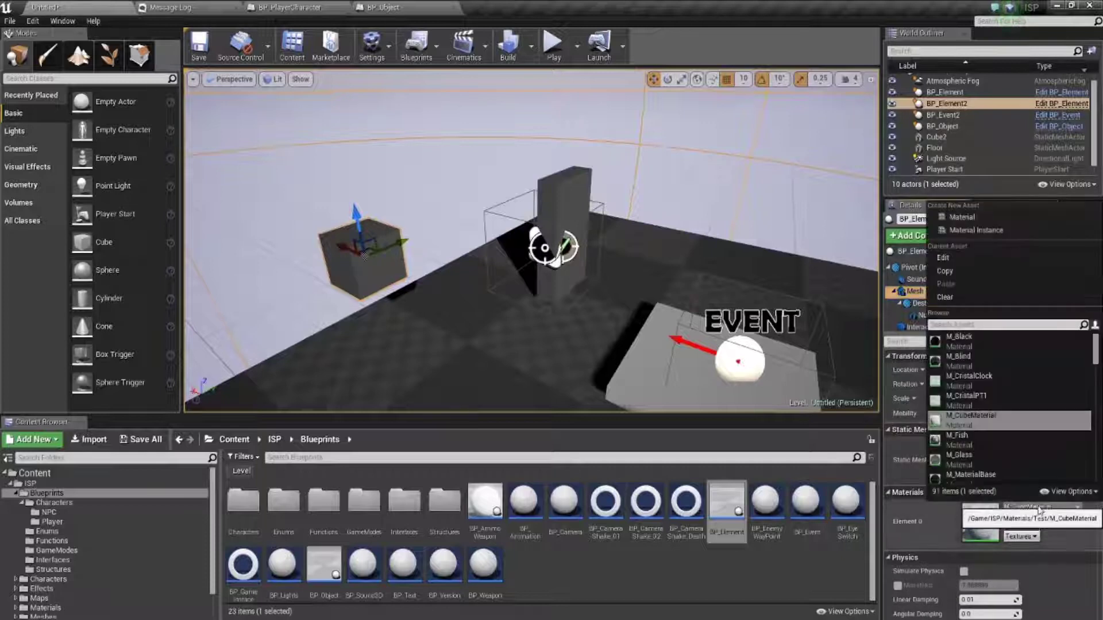
type("mred")
left_click(958, 339)
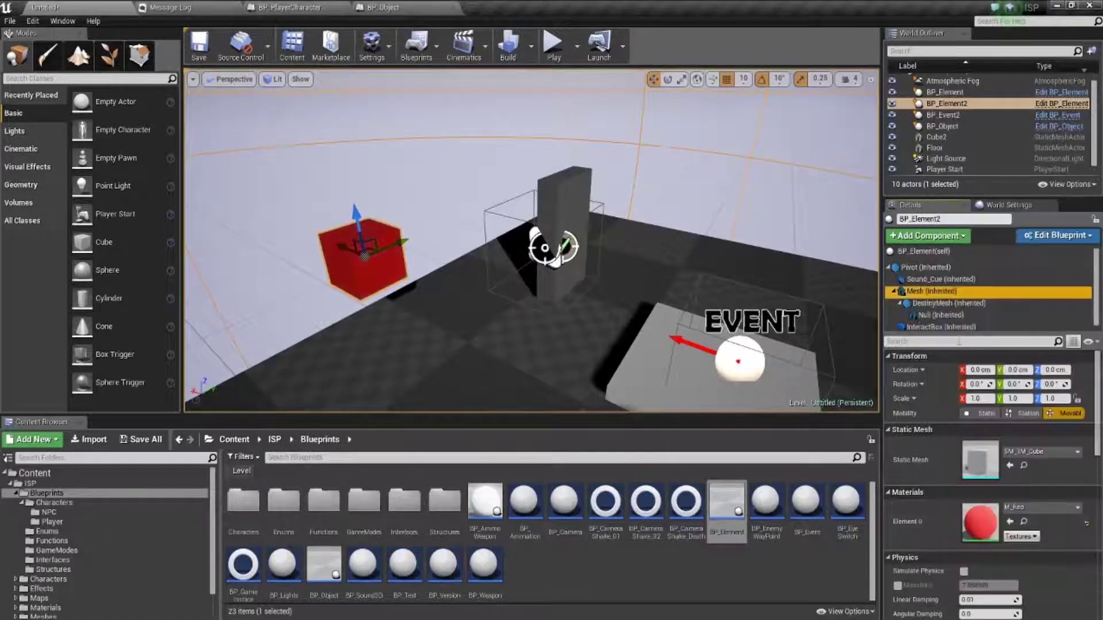
scroll(457, 264, "down", 4)
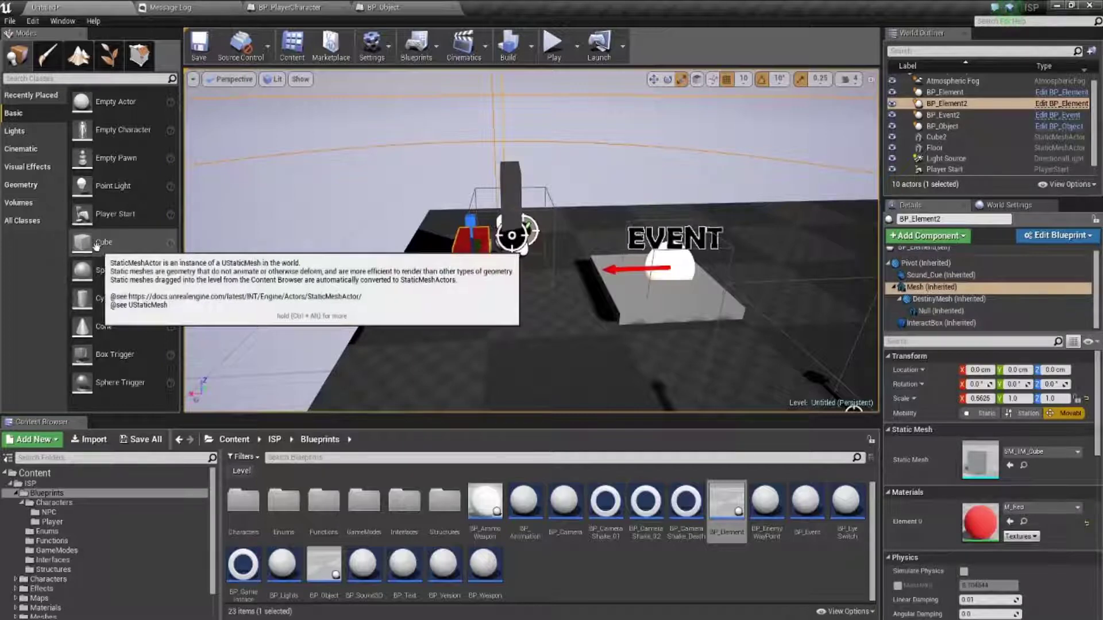
Place a new Cube from Modes > Basic and move it along X to 430
mouse_move(76, 242)
left_mouse_down()
mouse_move(426, 348)
mouse_move(393, 243)
left_mouse_up()
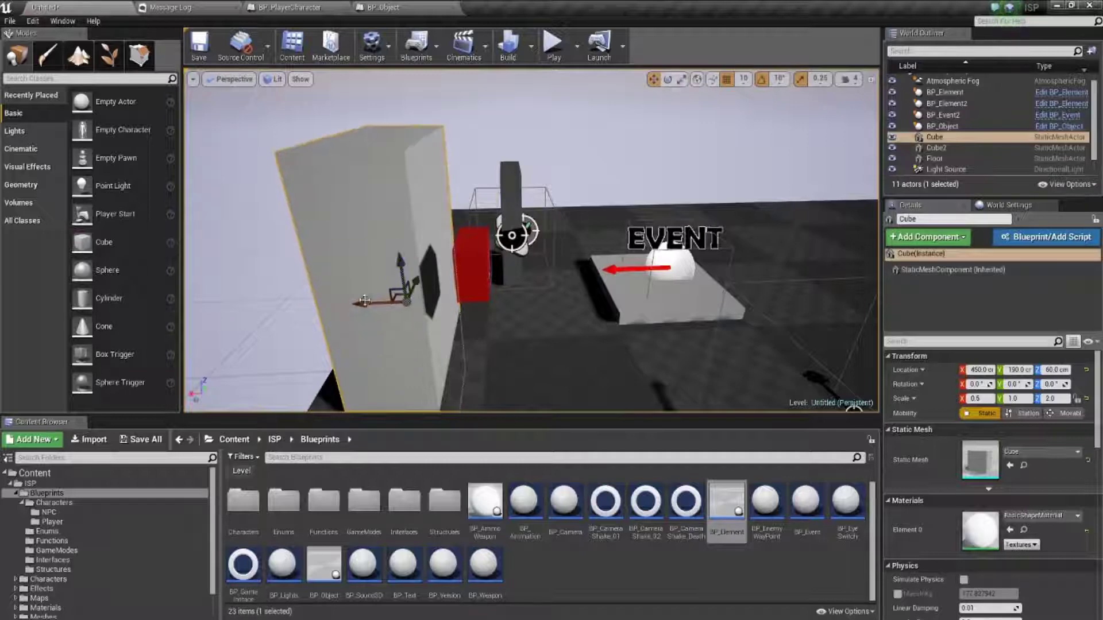
left_click_drag(365, 301, 389, 304)
right_click_drag(390, 304, 514, 310)
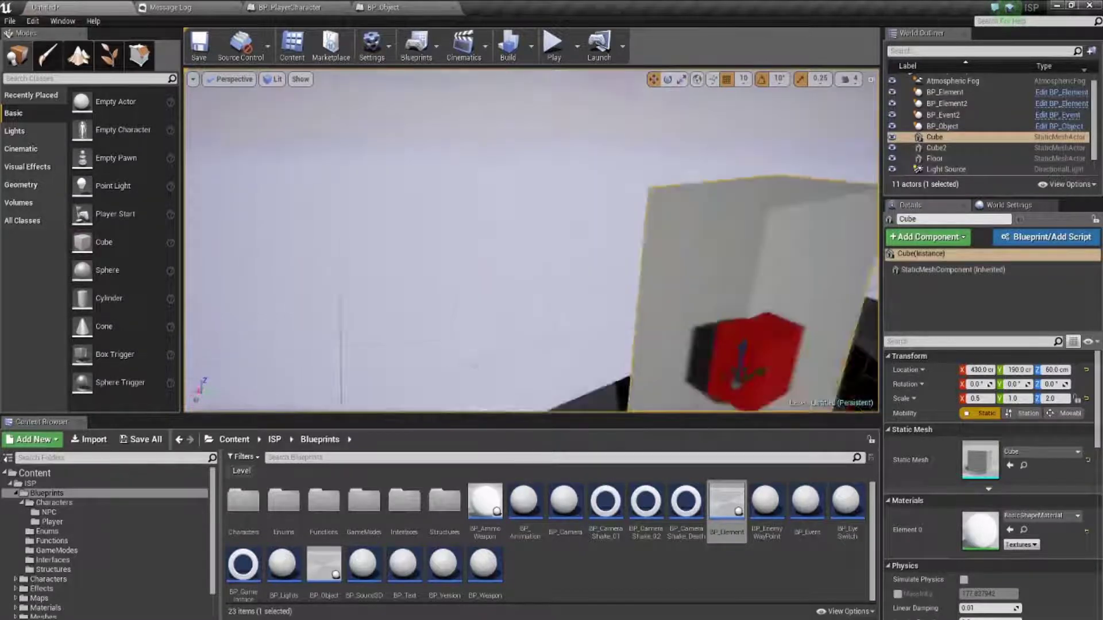
Slide the red BP_Element2 cube to Y 190, select DestinyMesh, and set position snap to 5
left_click(515, 310)
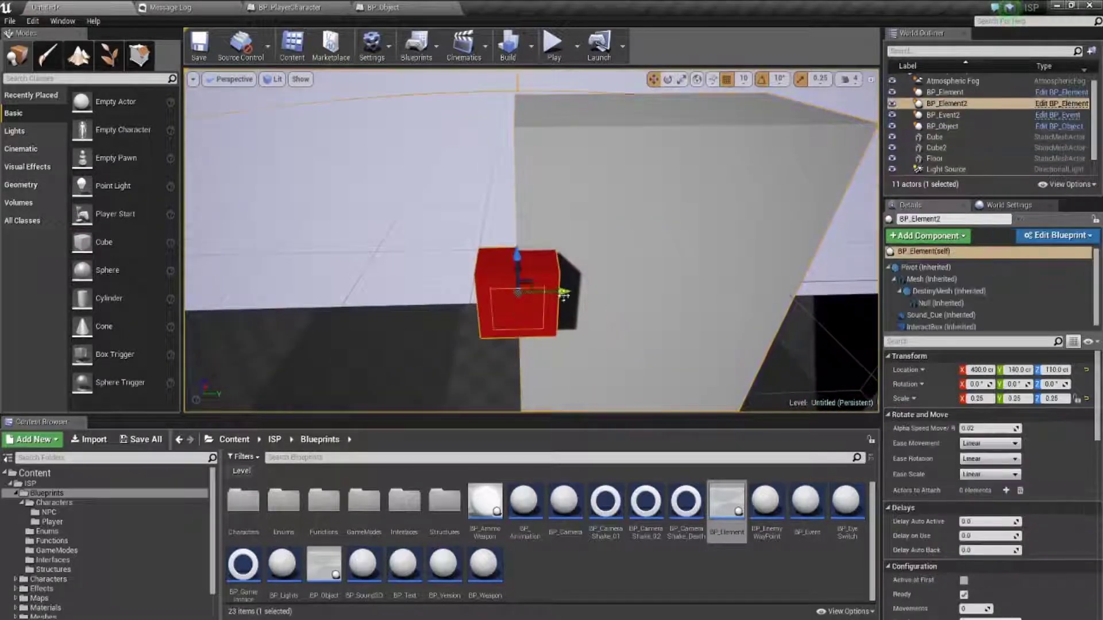
left_click_drag(564, 294, 700, 292)
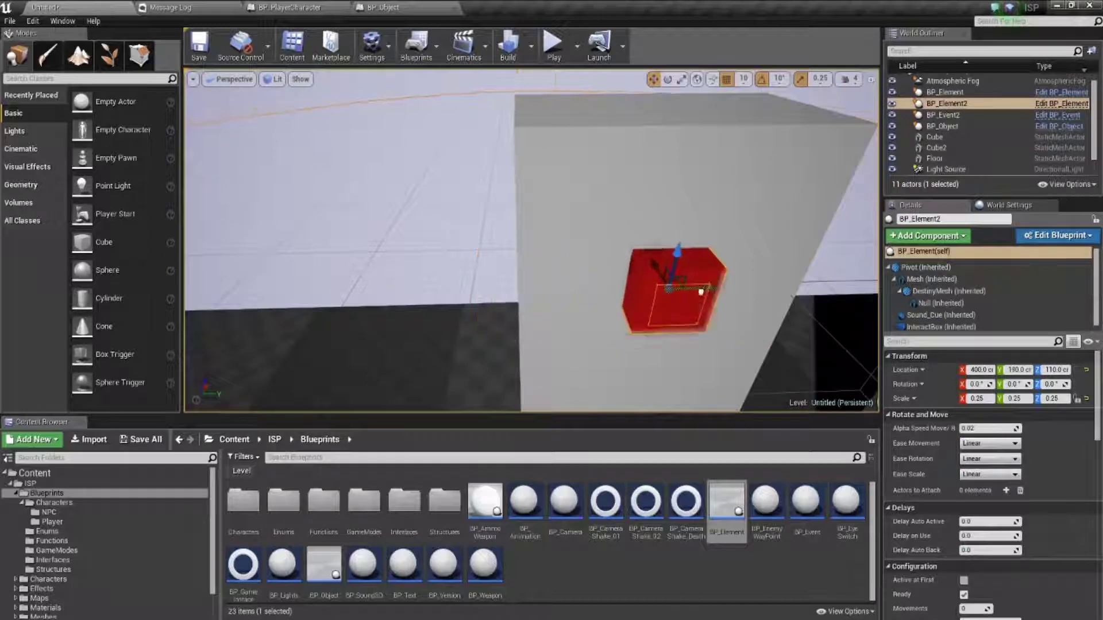
left_click(942, 291)
right_click_drag(684, 310, 670, 297)
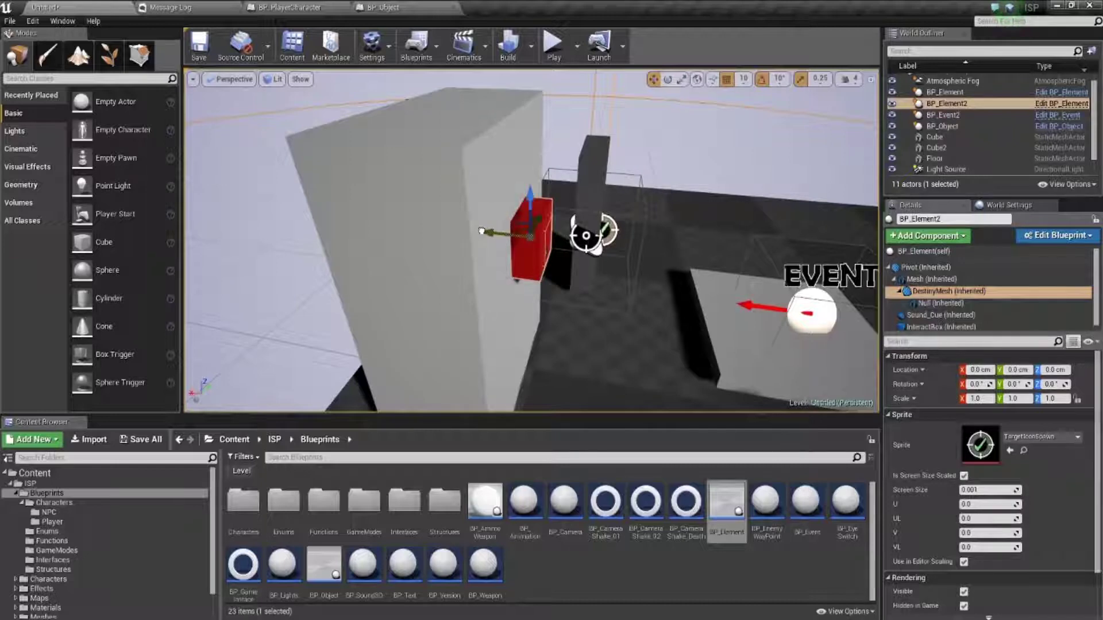
left_click(742, 81)
left_click(749, 116)
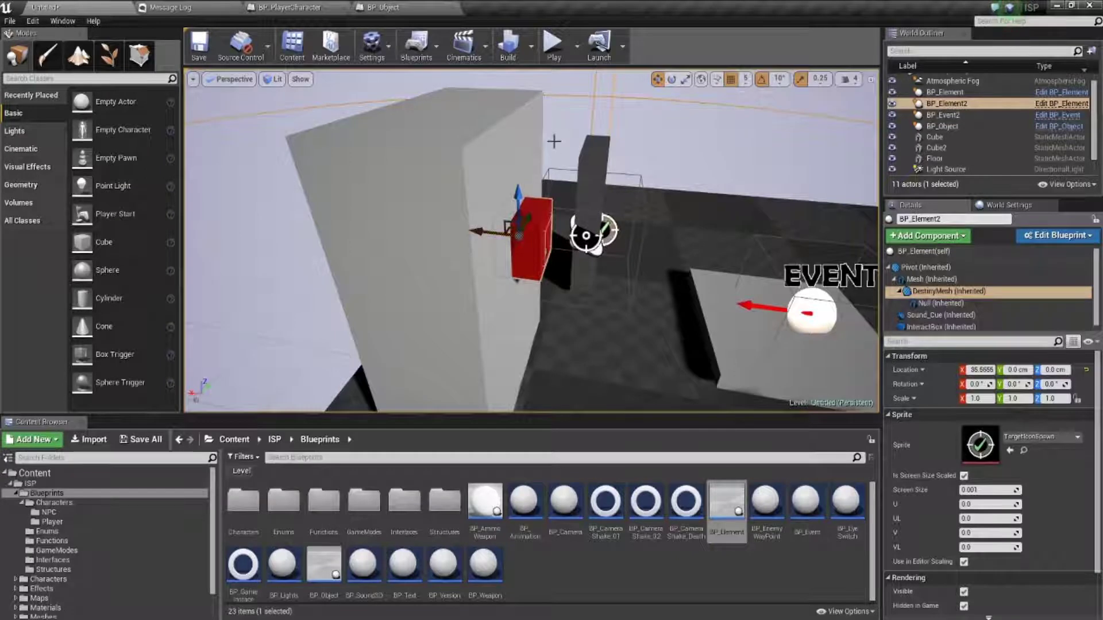
left_click(553, 45)
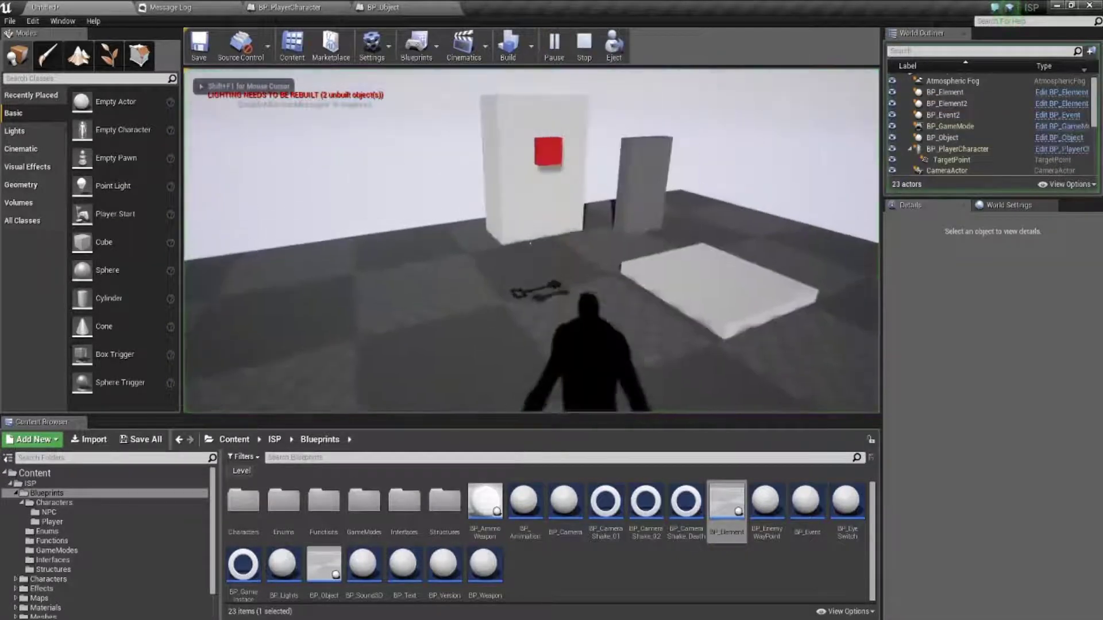
key("w")
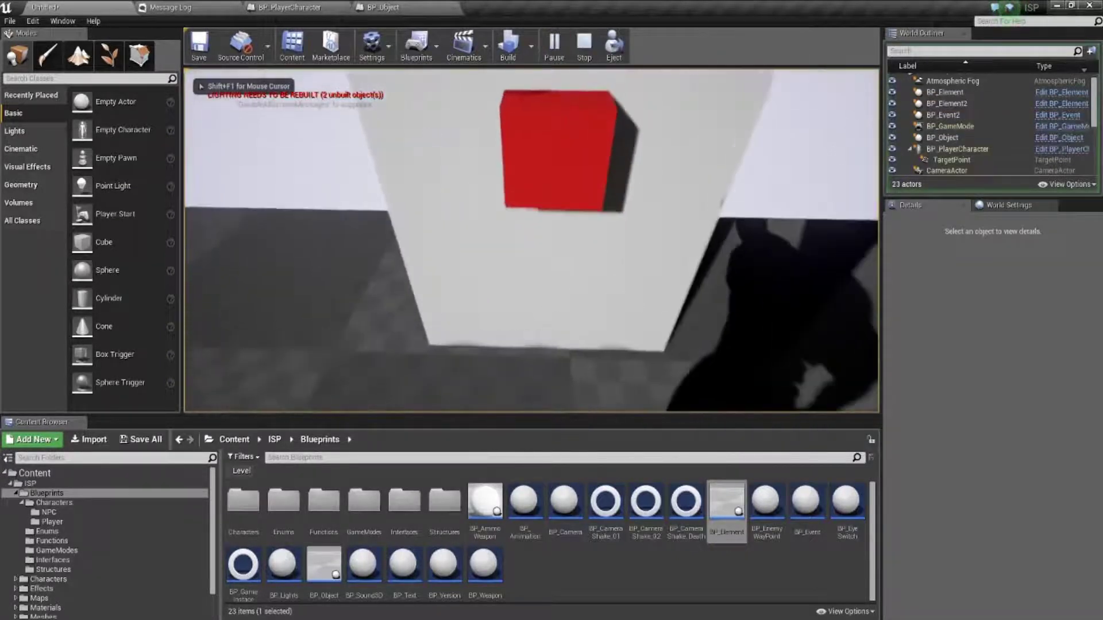
key("s")
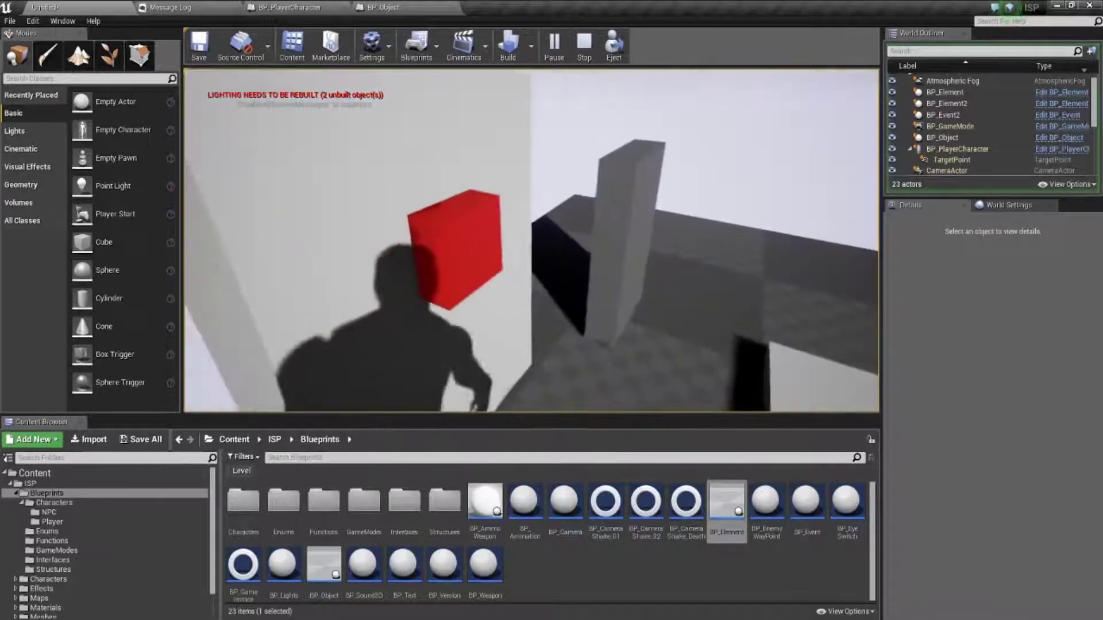
key("Escape")
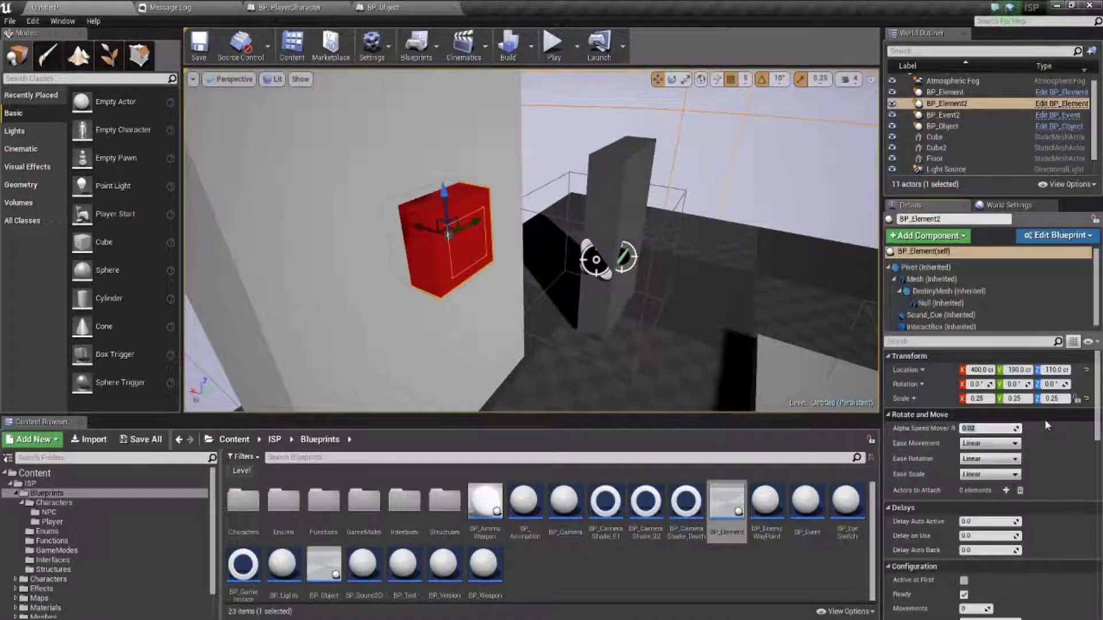
Set Alpha Speed Move to 0.1 and playtest, walking the character to the red cube
type("0.1")
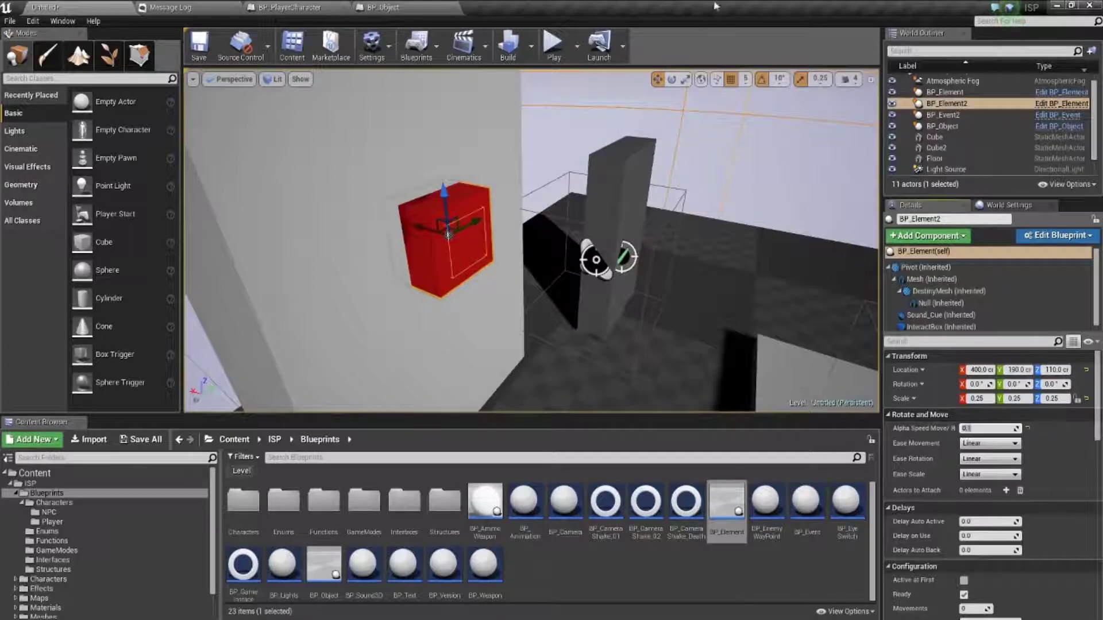
left_click(551, 48)
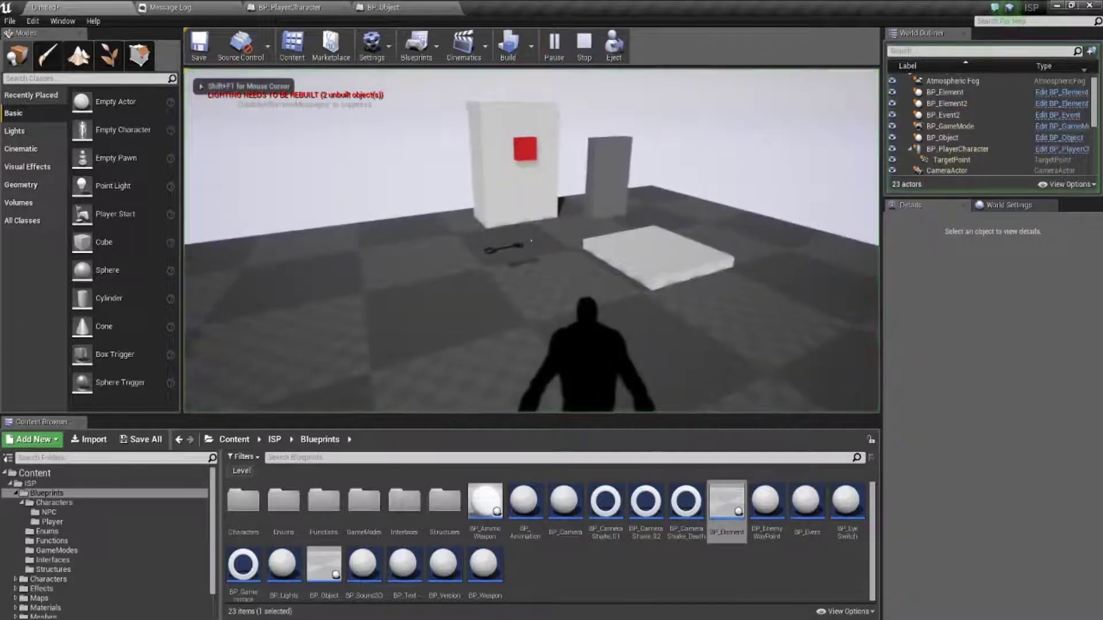
key("w")
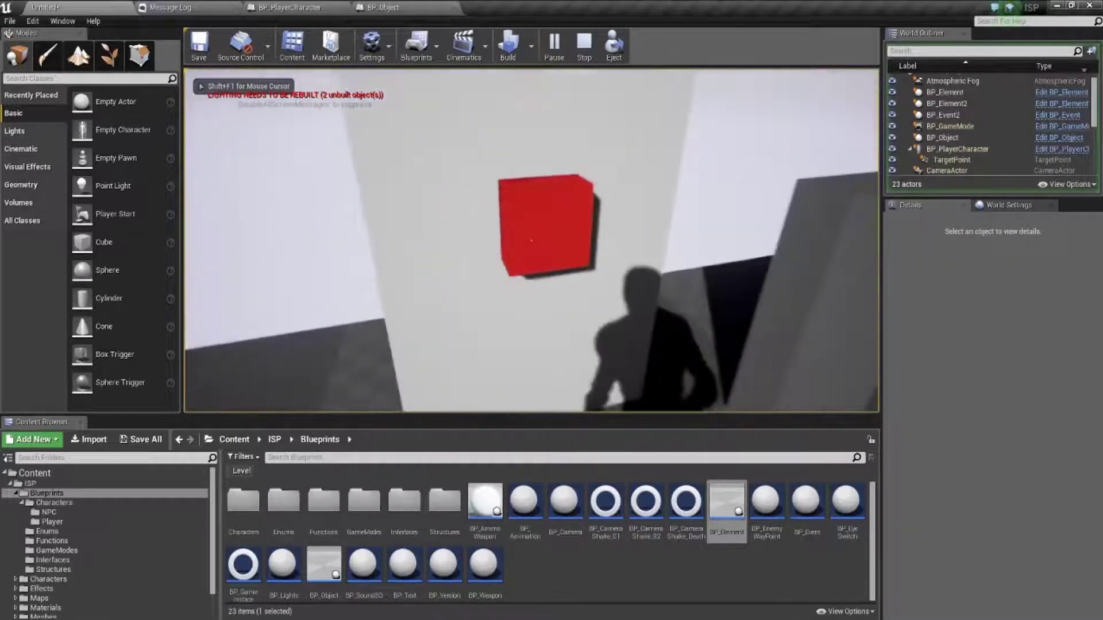
key("d")
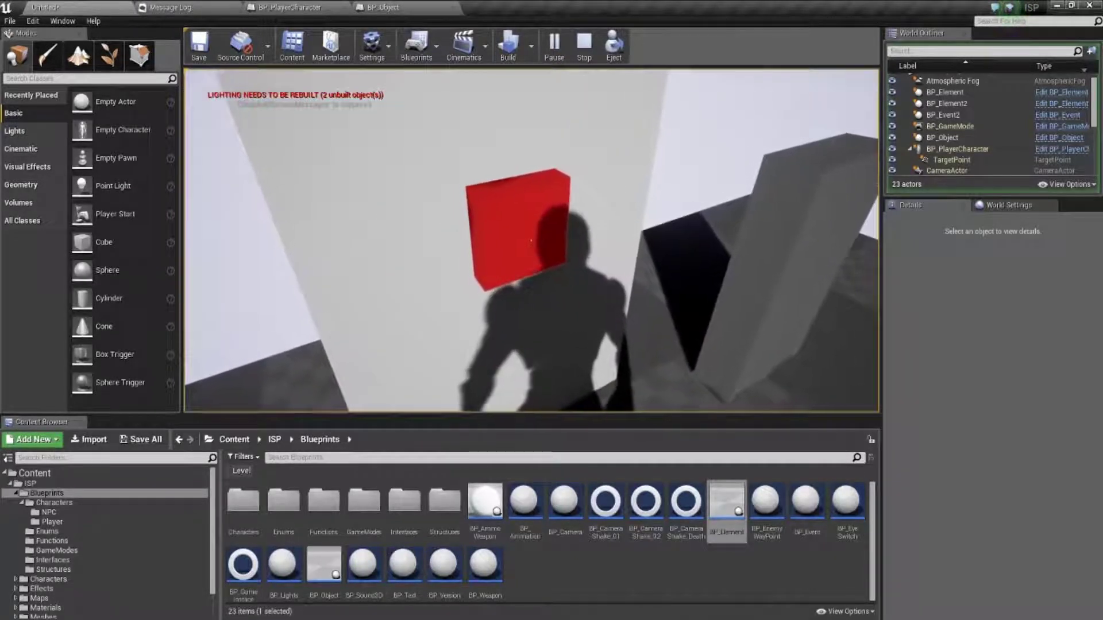
Stop the playtest and add one Actor to Interact entry for BP_Element2, set to BP_Element
key("Escape")
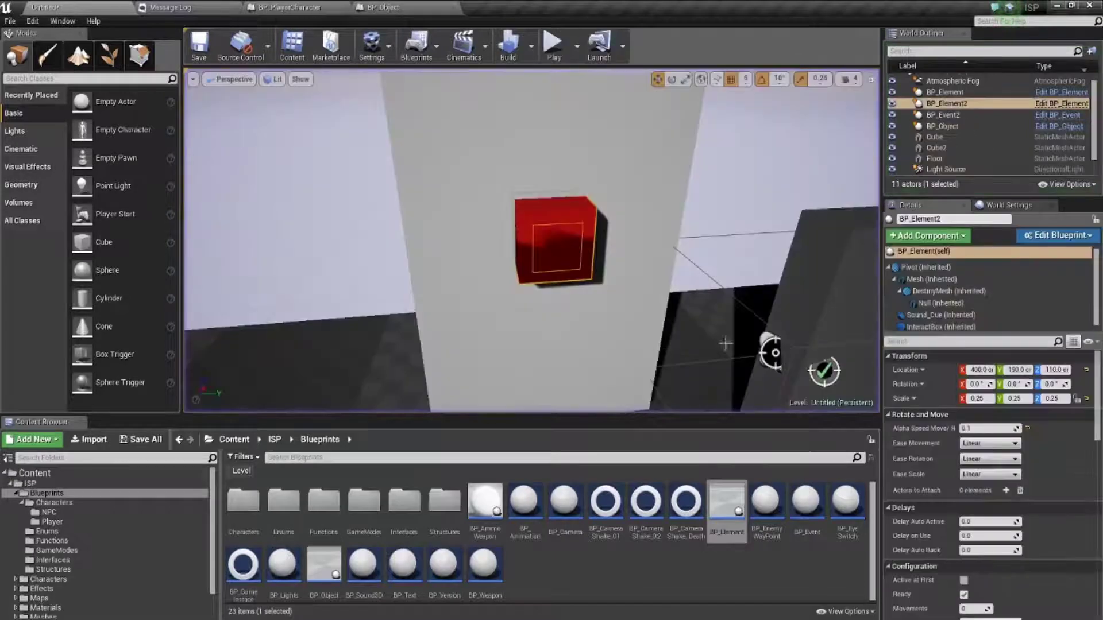
right_click_drag(553, 244, 676, 315)
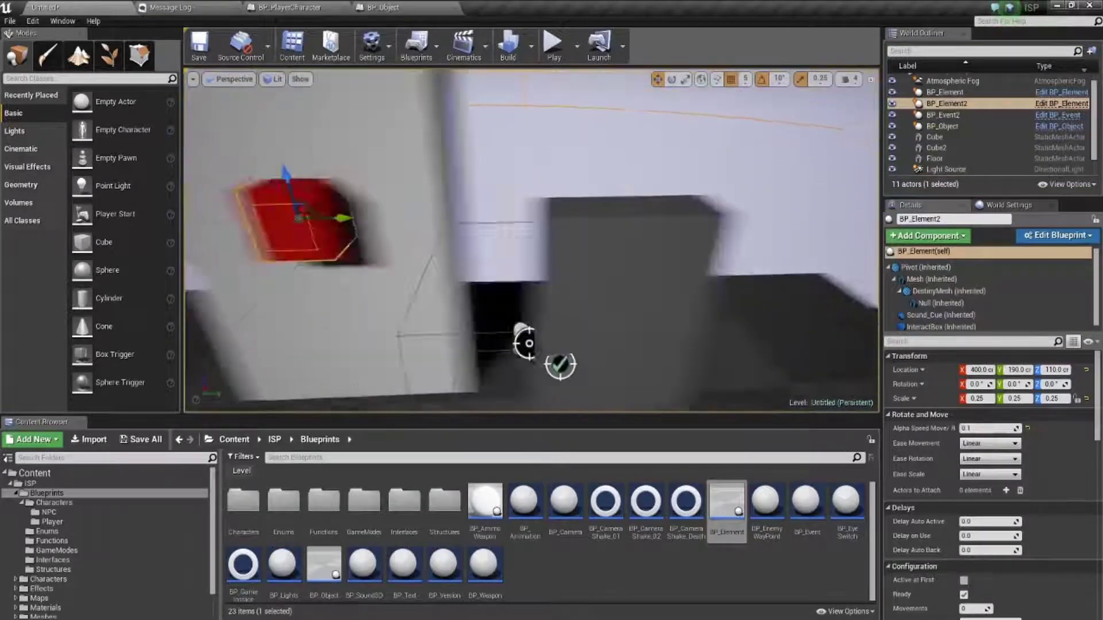
scroll(949, 485, "down", 2)
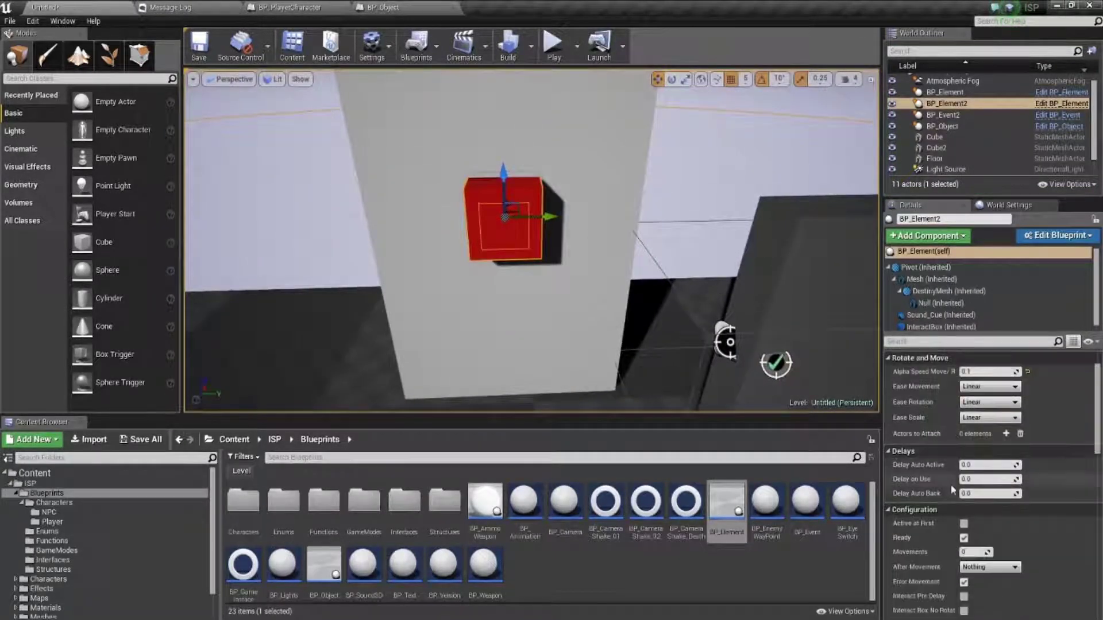
scroll(951, 478, "down", 2)
scroll(952, 483, "down", 2)
scroll(936, 487, "down", 1)
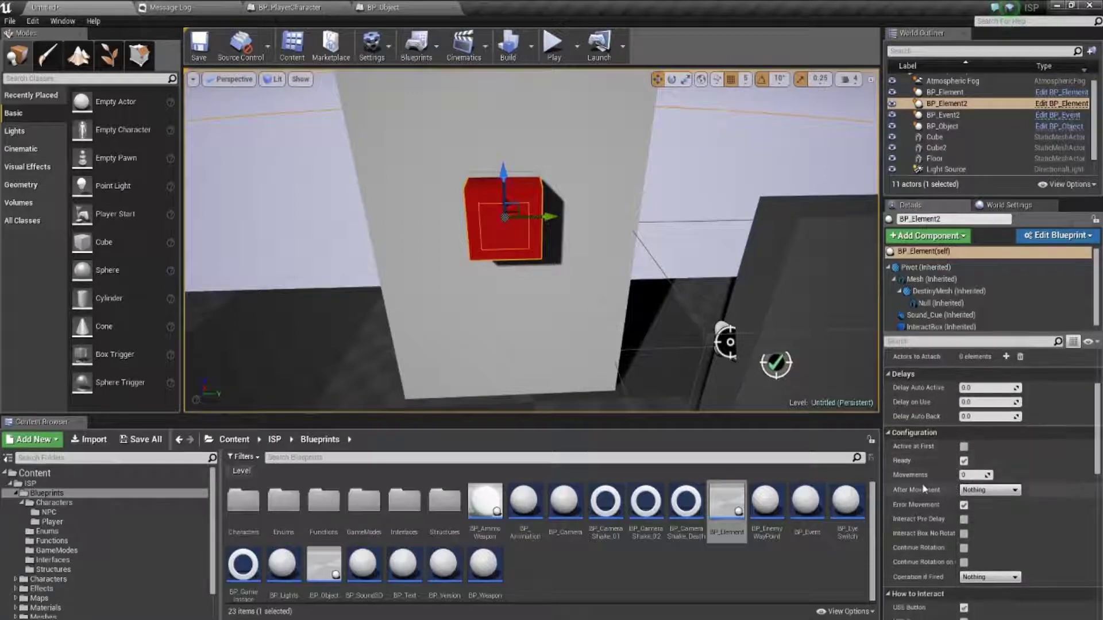
scroll(935, 477, "down", 1)
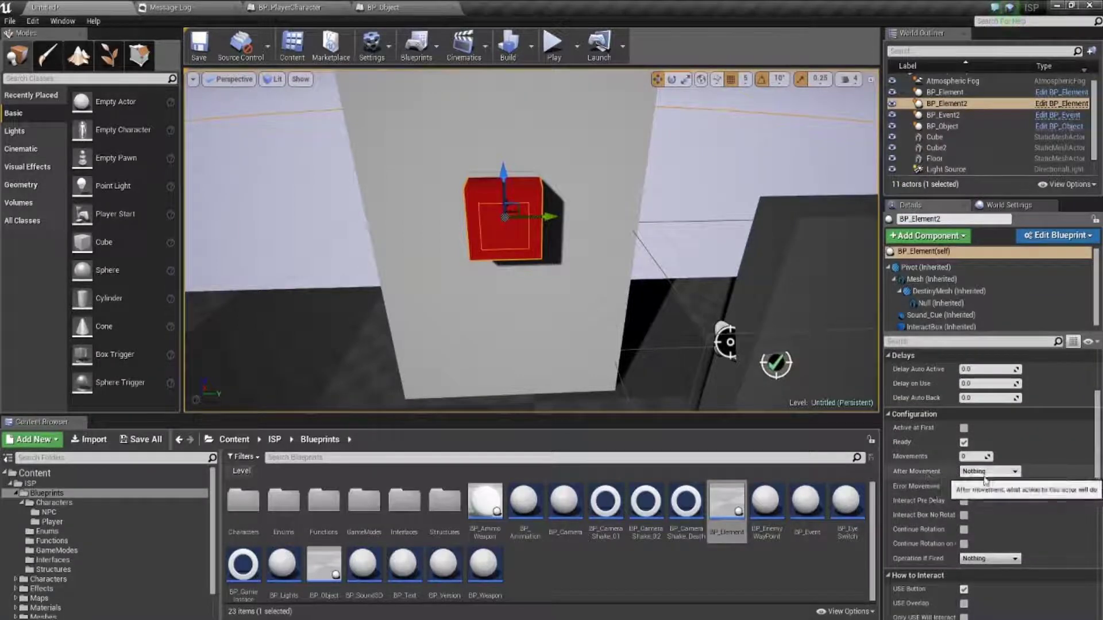
scroll(976, 483, "down", 2)
scroll(948, 487, "down", 2)
scroll(931, 491, "down", 1)
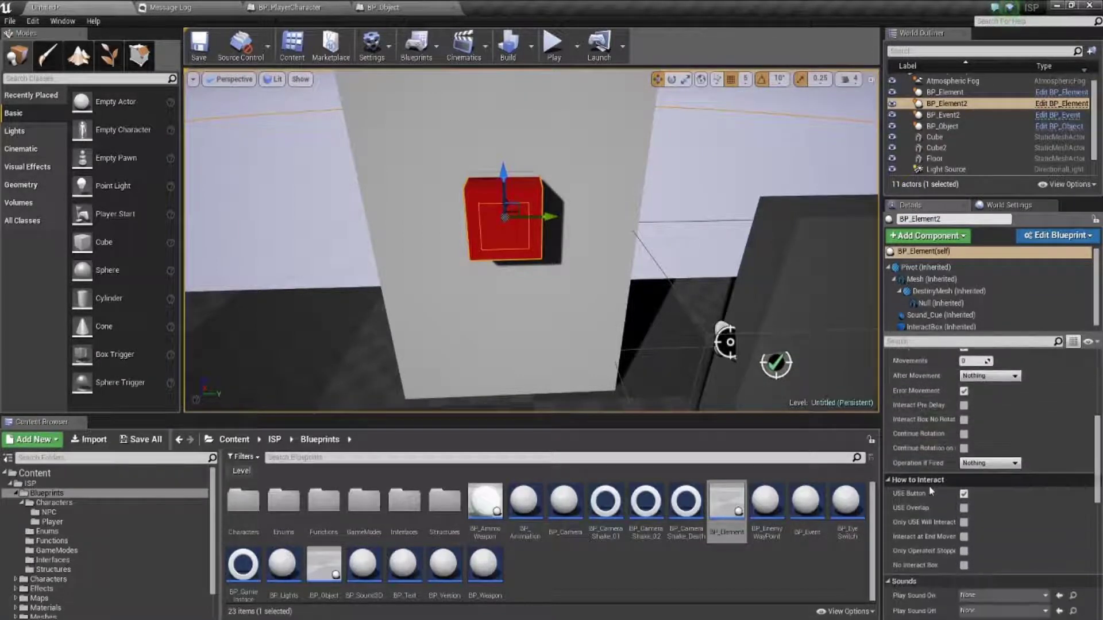
scroll(929, 490, "down", 1)
scroll(929, 490, "down", 1)
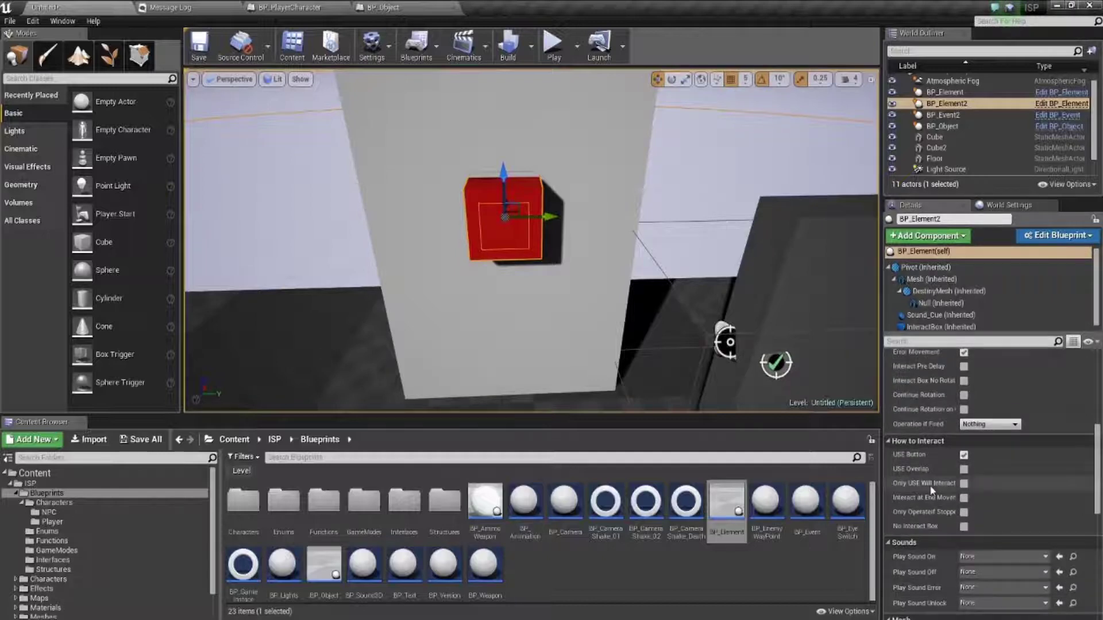
scroll(932, 489, "down", 2)
scroll(932, 490, "down", 1)
scroll(932, 491, "down", 2)
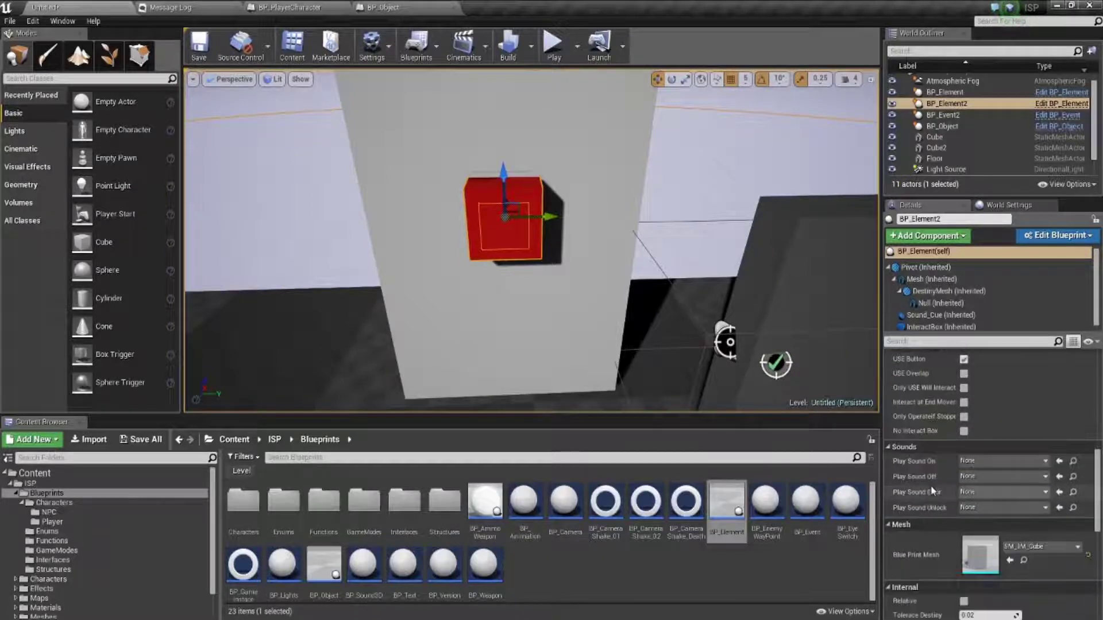
scroll(932, 490, "down", 1)
scroll(931, 486, "down", 1)
scroll(930, 486, "down", 1)
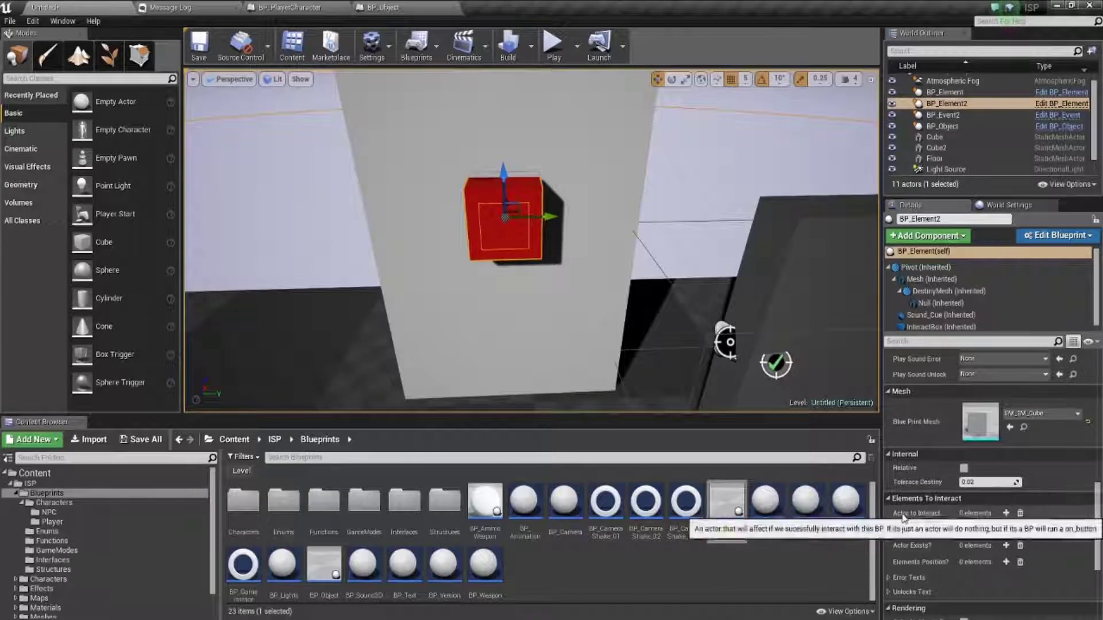
left_click(1005, 513)
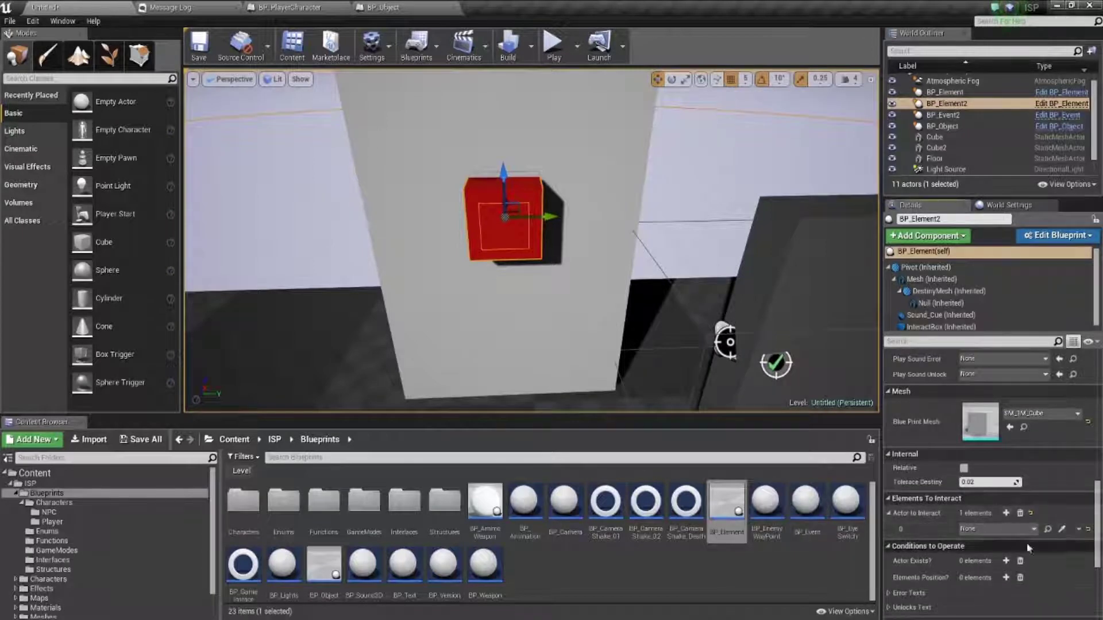
left_click(1062, 530)
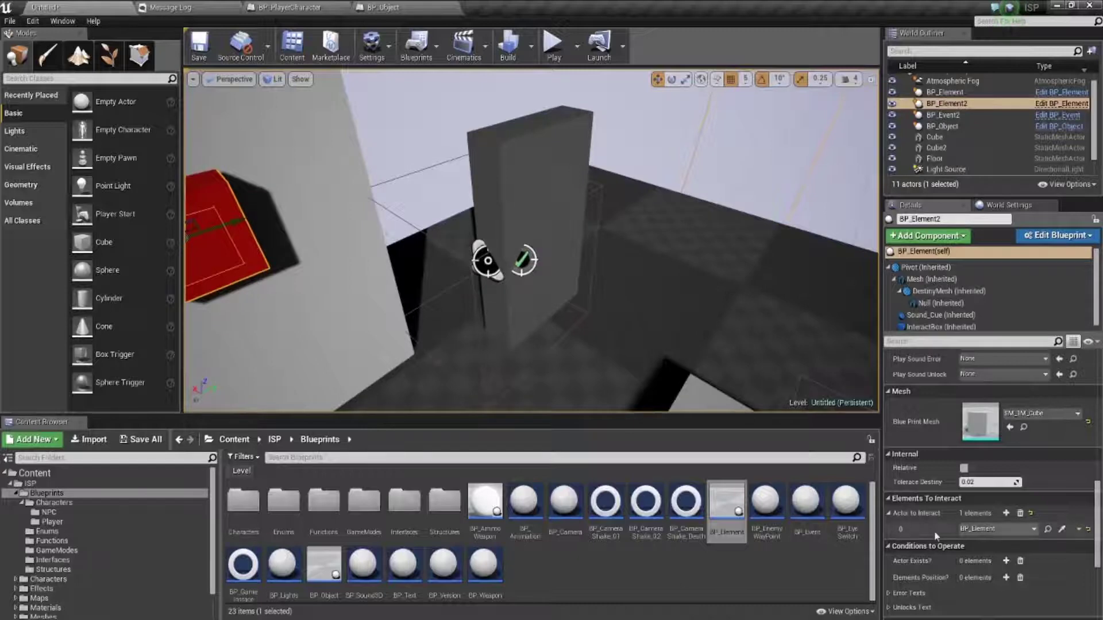
Playtest the level, walking the character up to the red cube, then stop playing
left_click(553, 46)
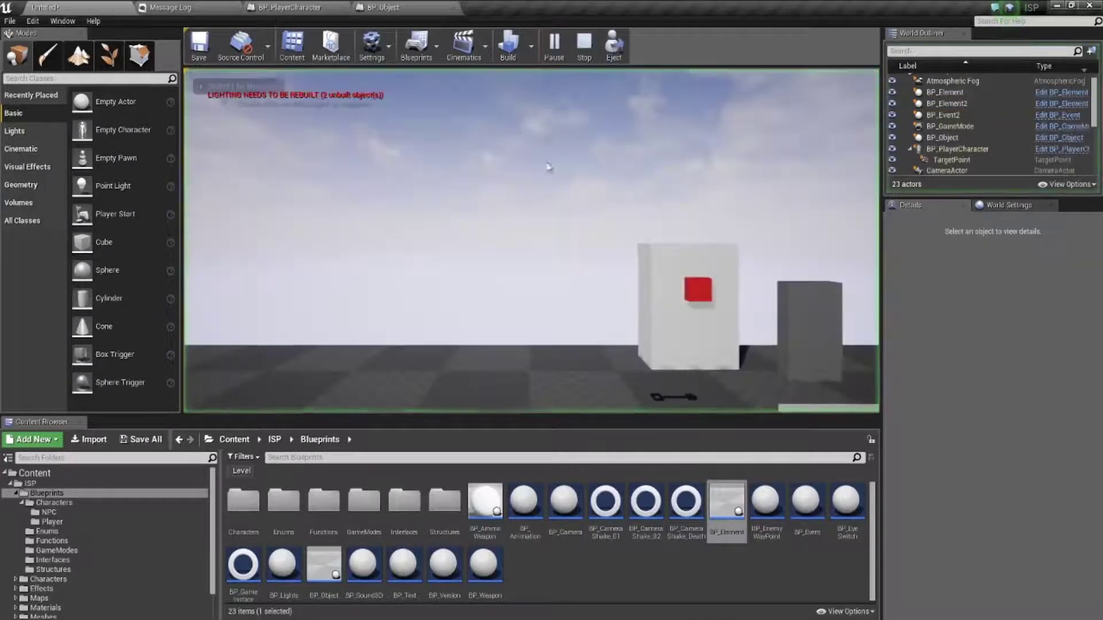
key("w")
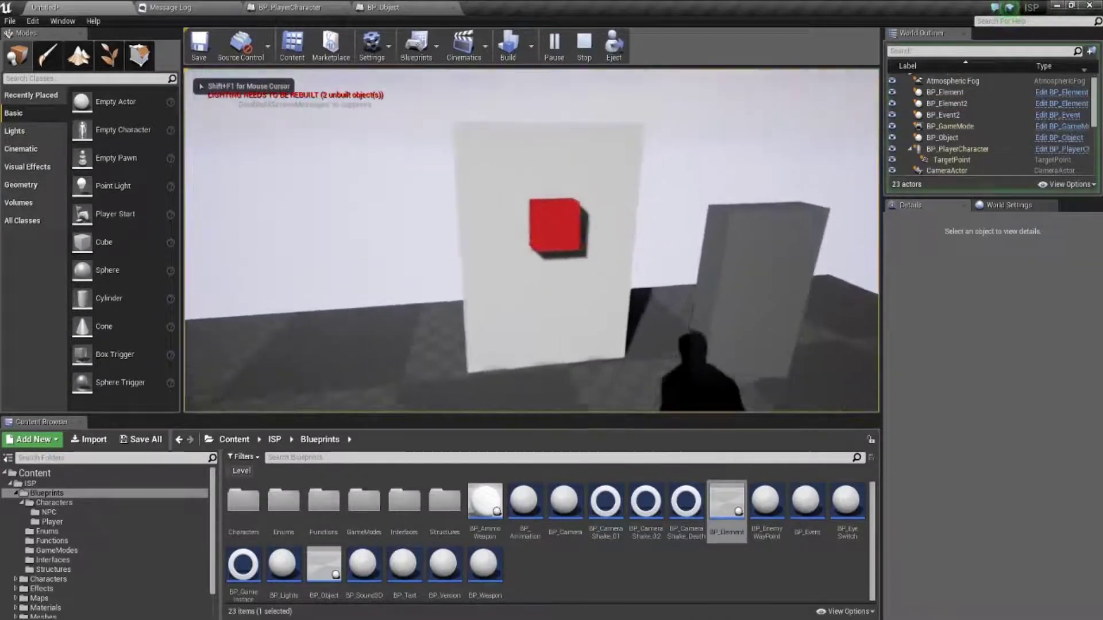
key("w")
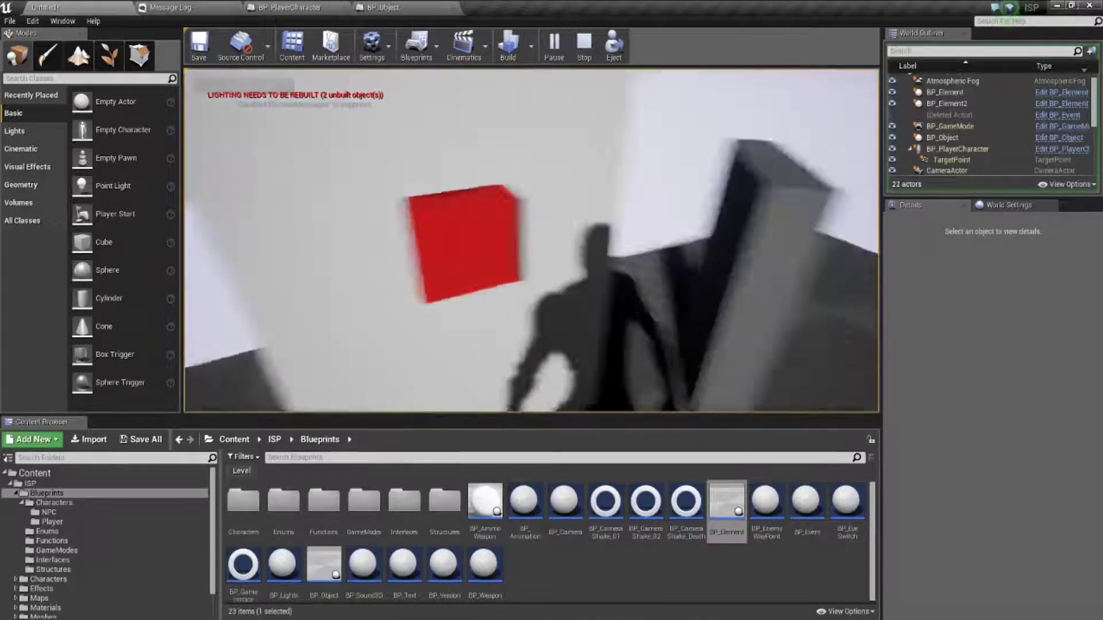
key("w")
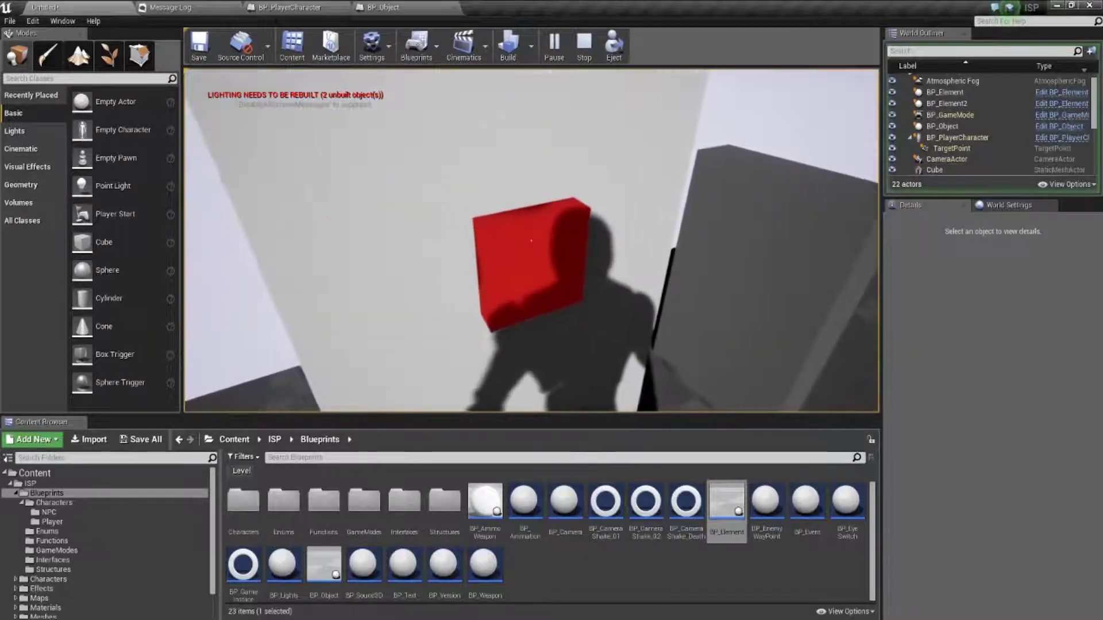
key("w")
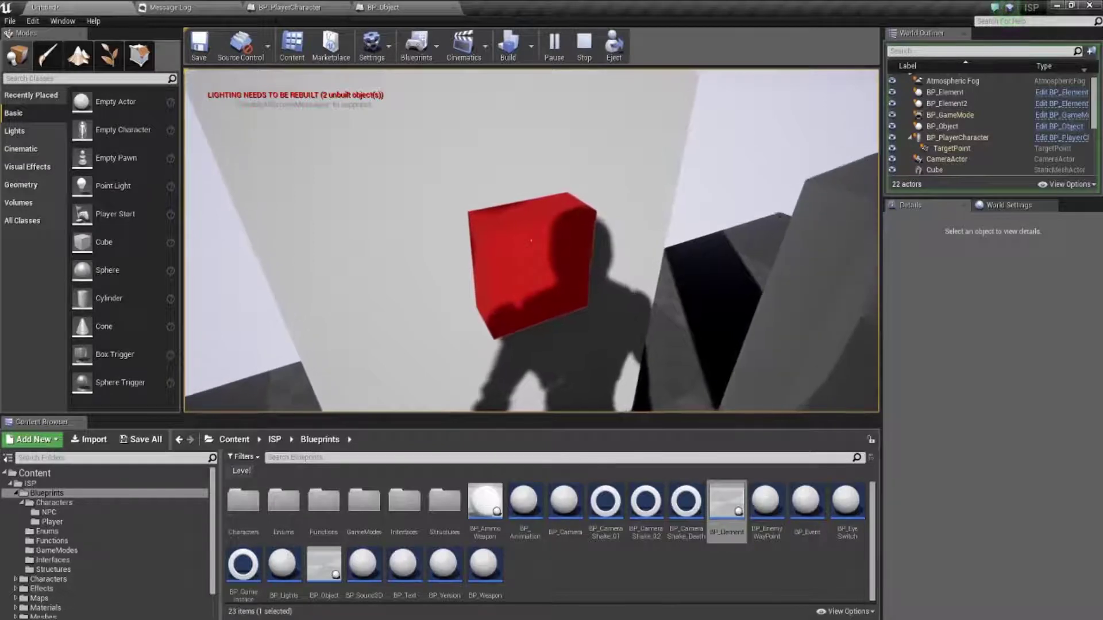
key("w")
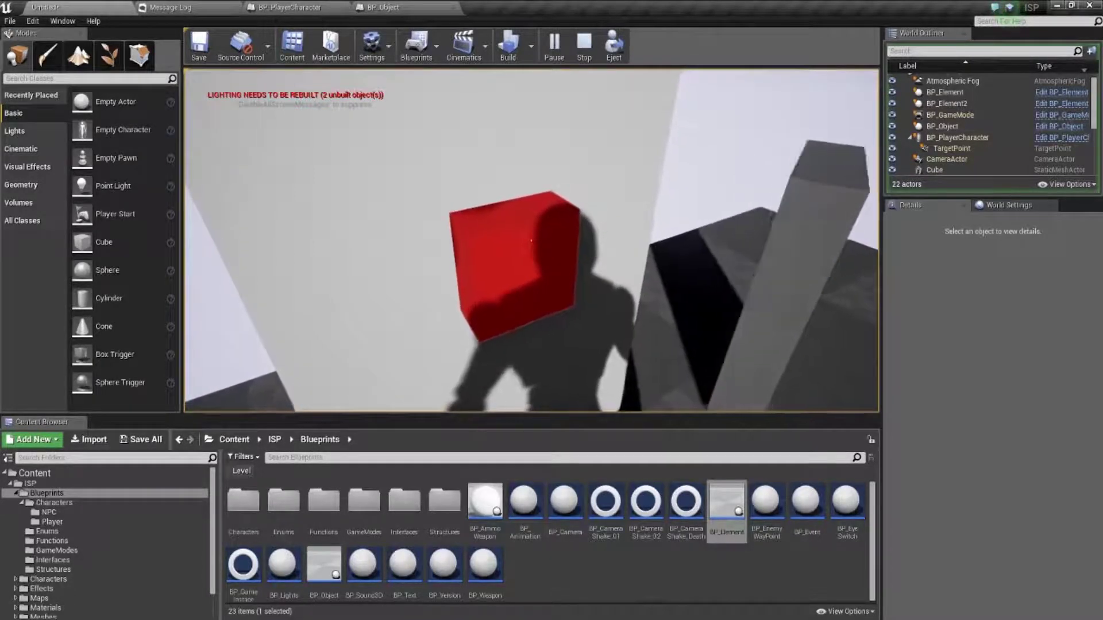
key("Escape")
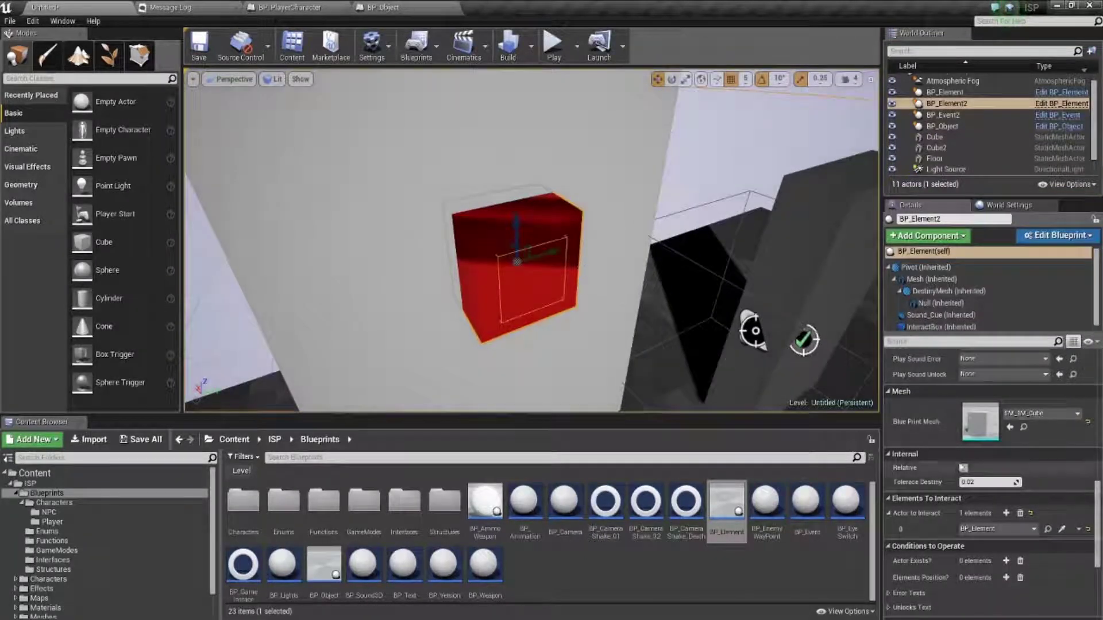
Uncheck Internal > Relative and enable Only USE Will Interact for BP_Element2
left_click(963, 467)
scroll(968, 521, "up", 3)
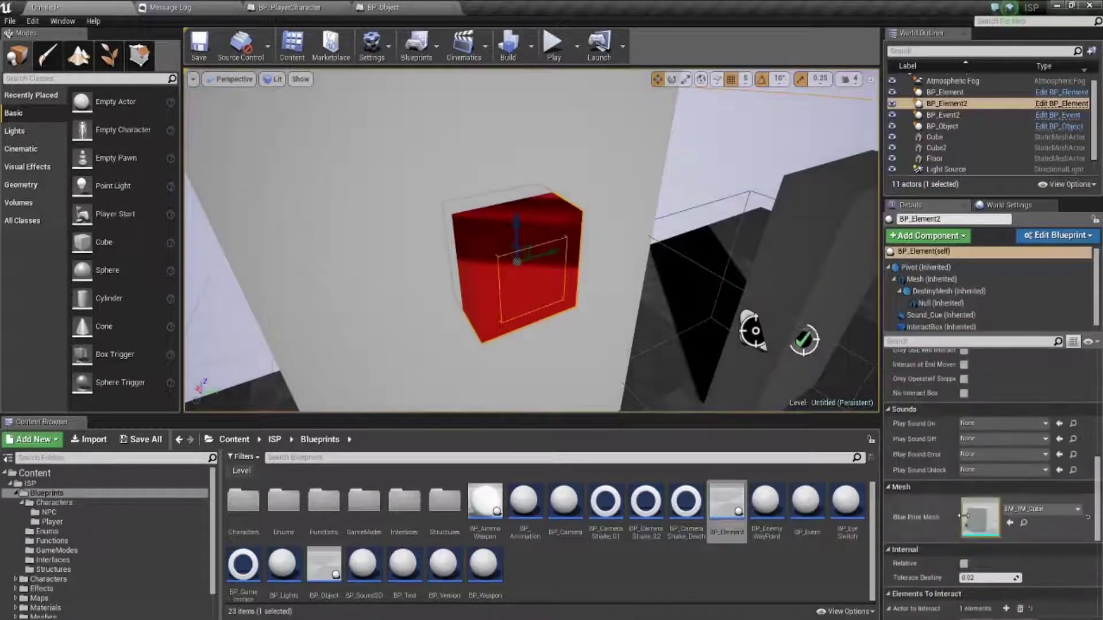
scroll(954, 511, "up", 2)
scroll(950, 506, "up", 2)
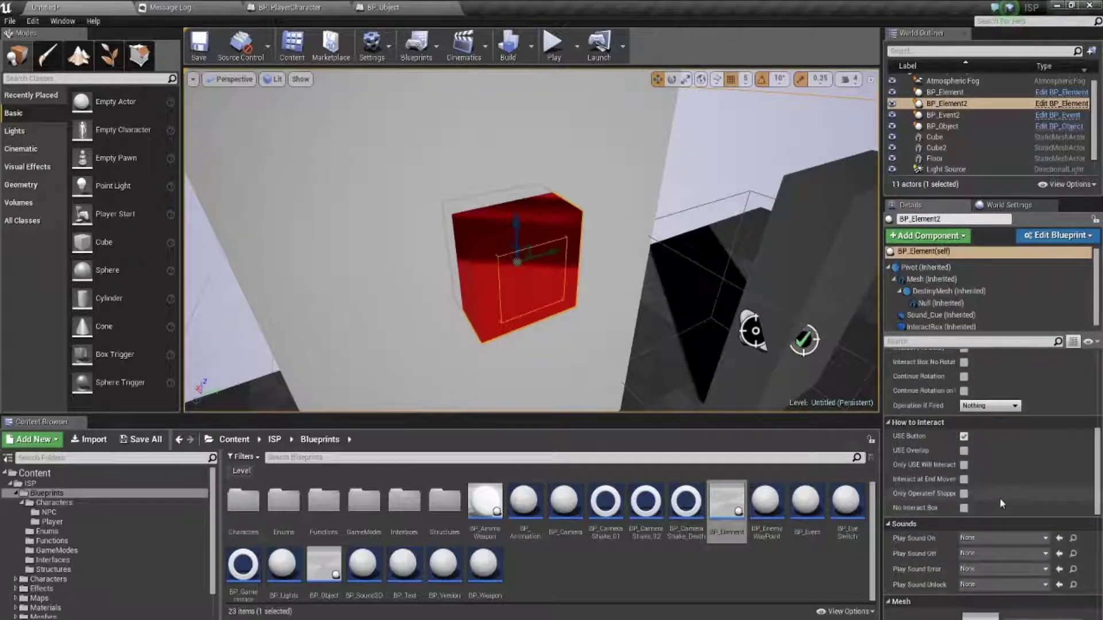
left_click(963, 464)
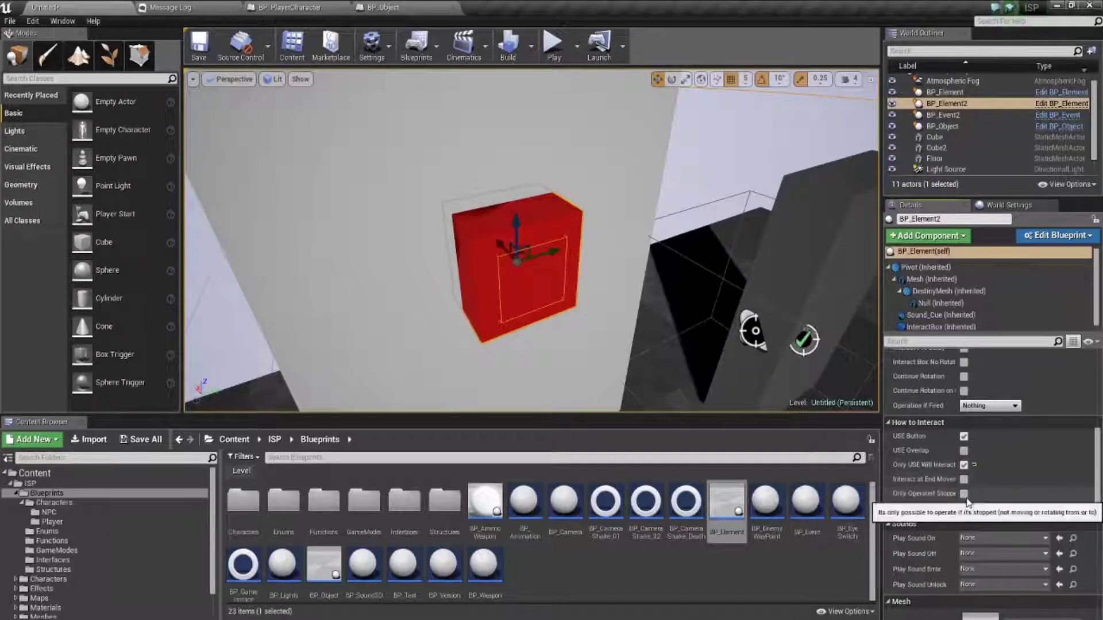
Set Delay Auto Back to 1 second
scroll(984, 509, "up", 2)
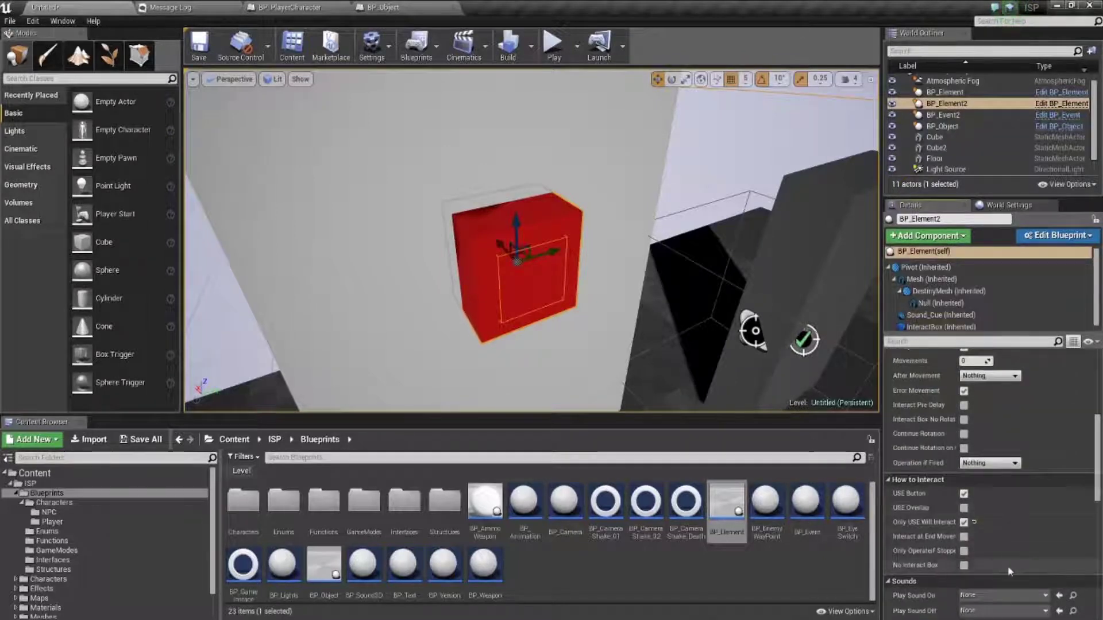
mouse_move(965, 556)
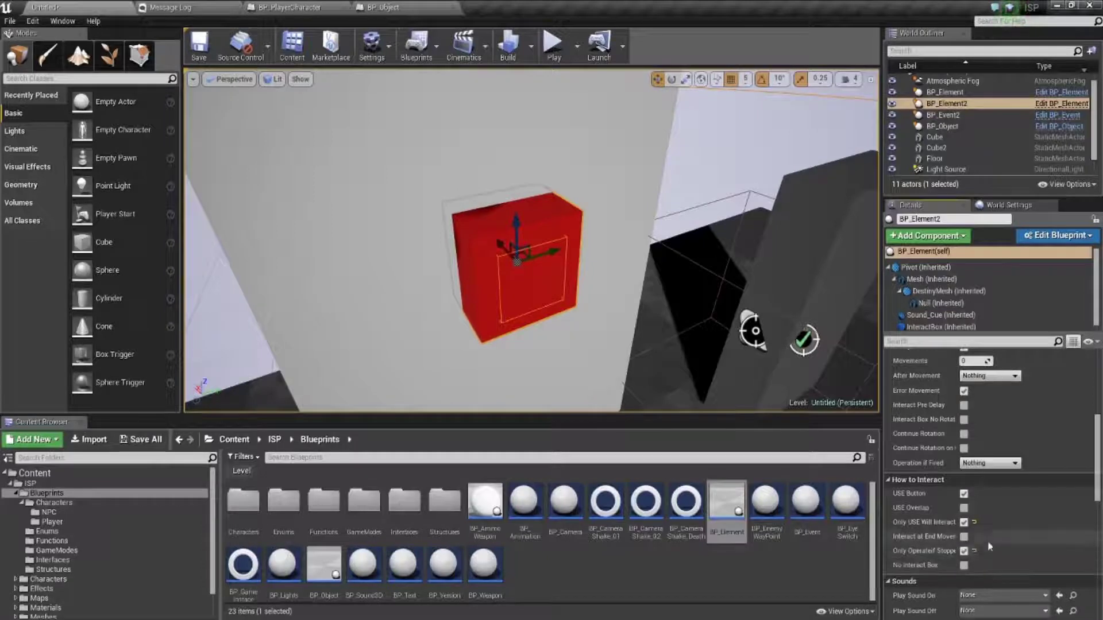
scroll(982, 528, "up", 5)
scroll(982, 527, "up", 1)
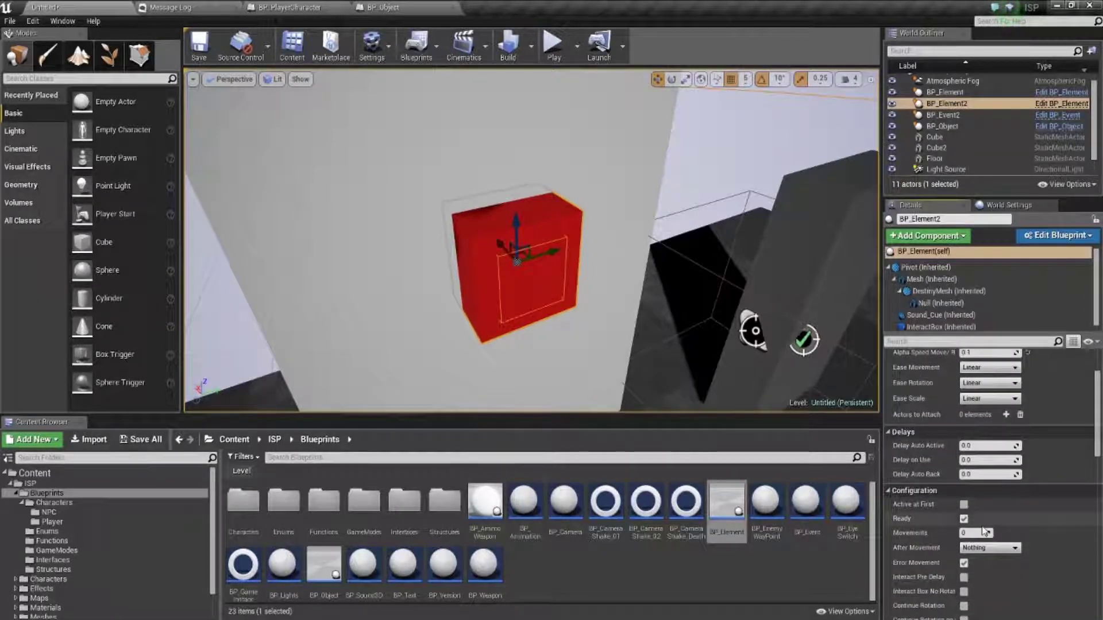
mouse_move(971, 473)
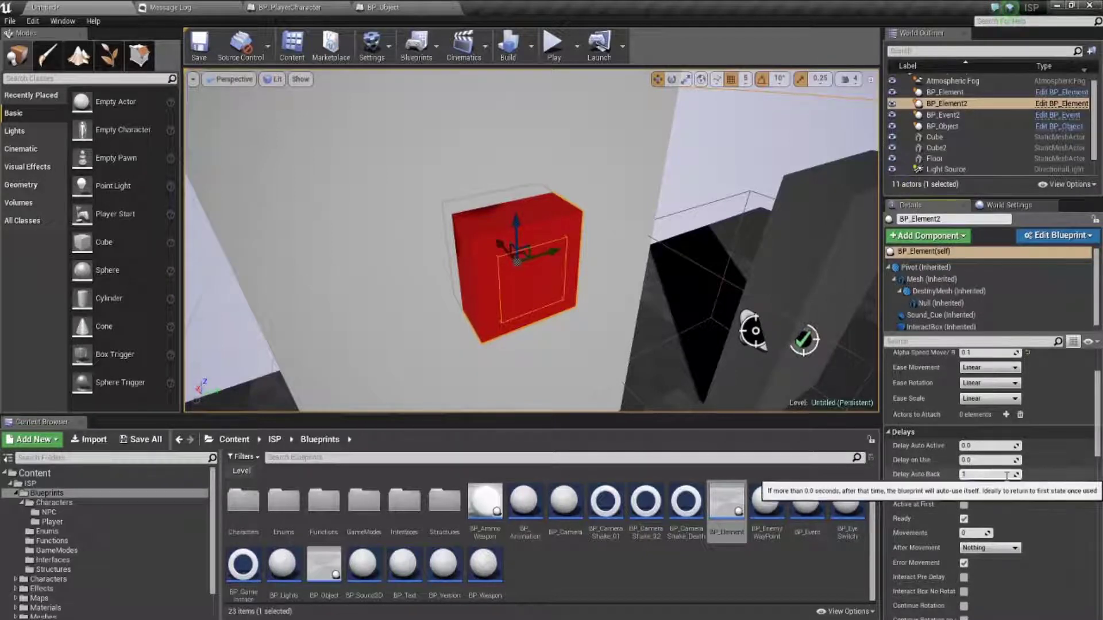
type("1")
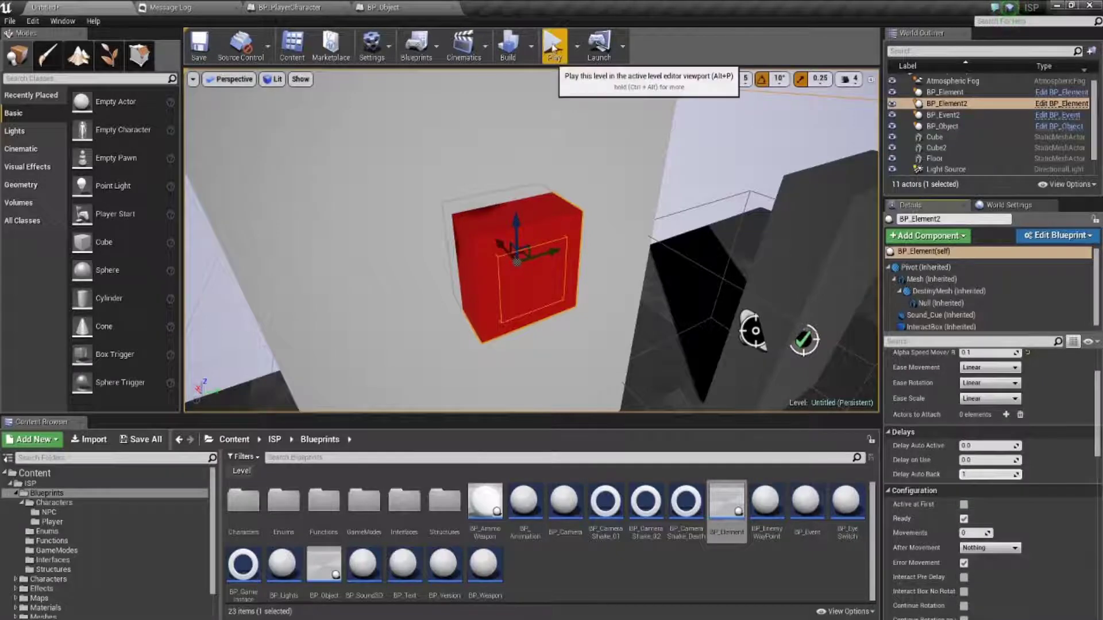
left_click(552, 44)
key("w")
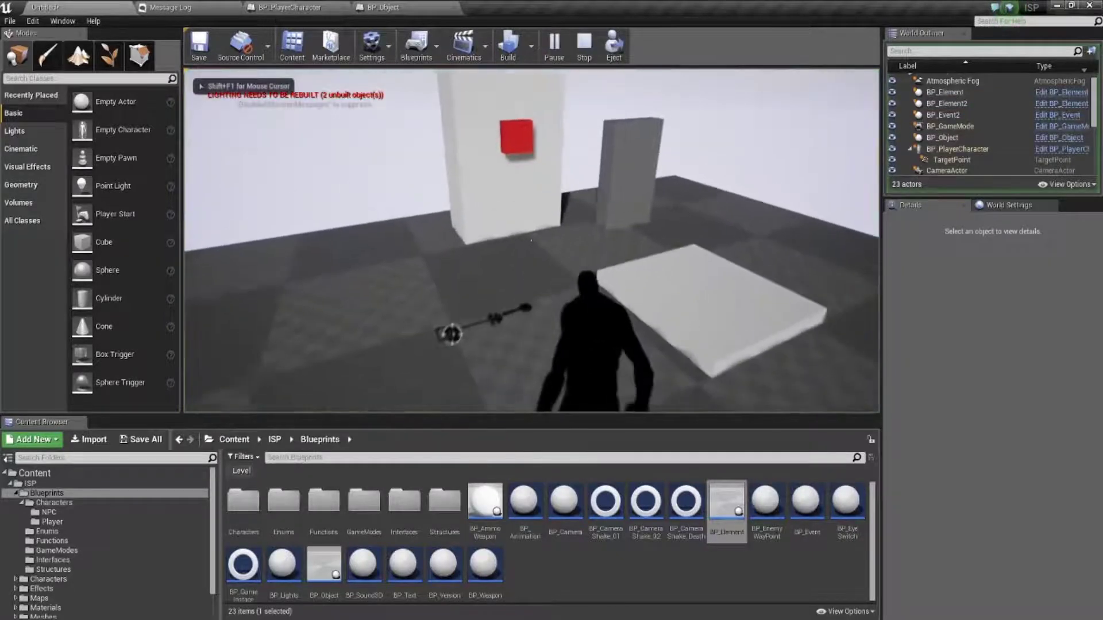
key("w")
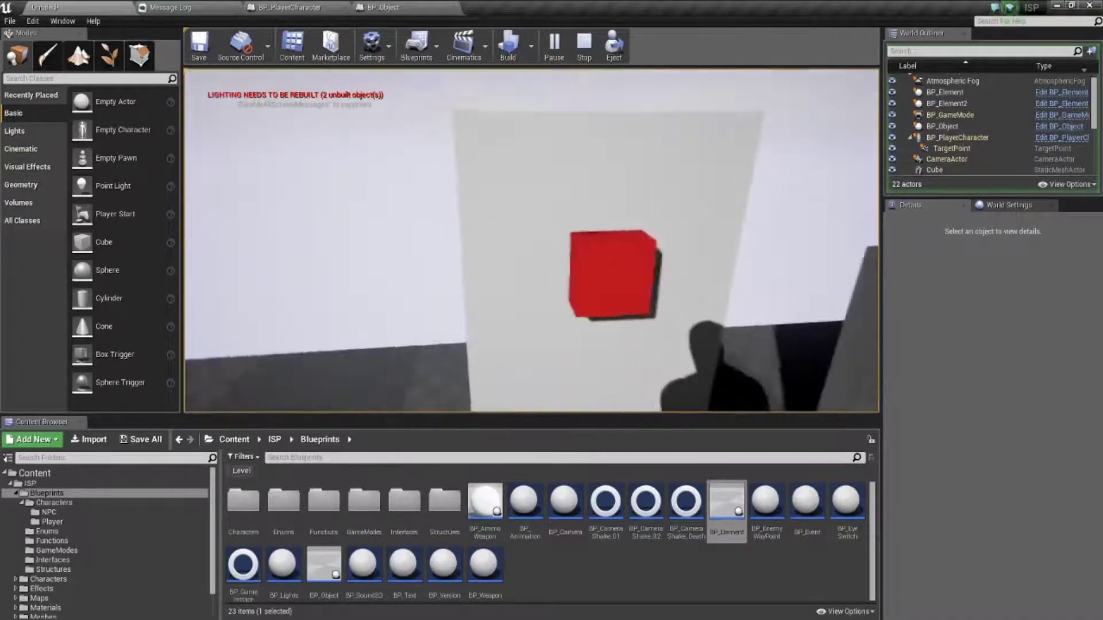
Stop playing, add a thin cube near the pillar, and Alt-rotate a copy to -90°
key("Escape")
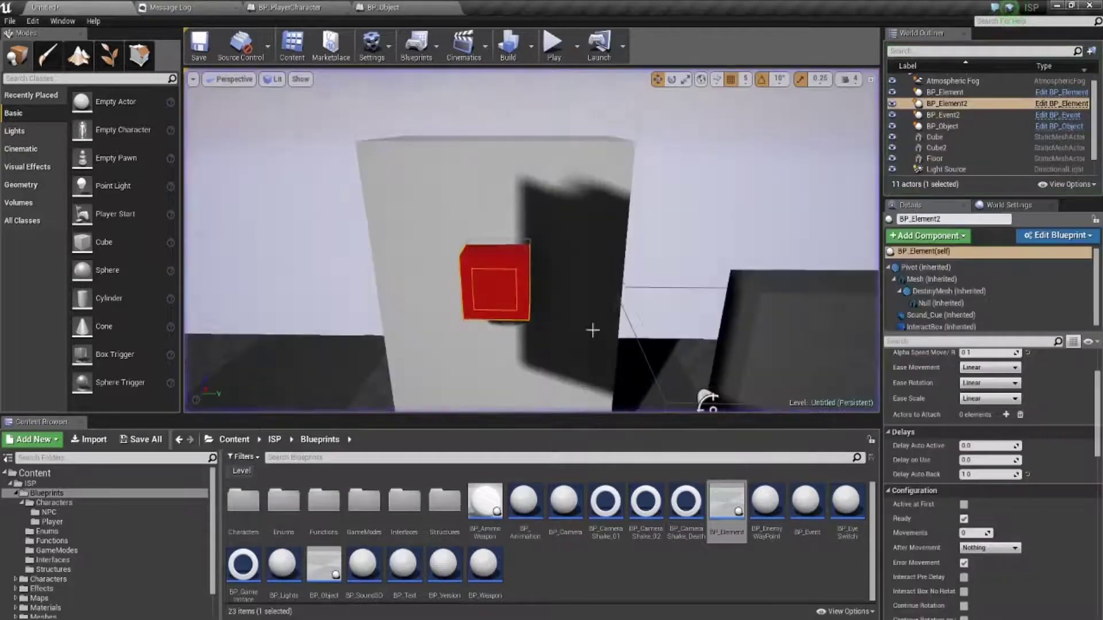
left_click_drag(438, 278, 462, 310)
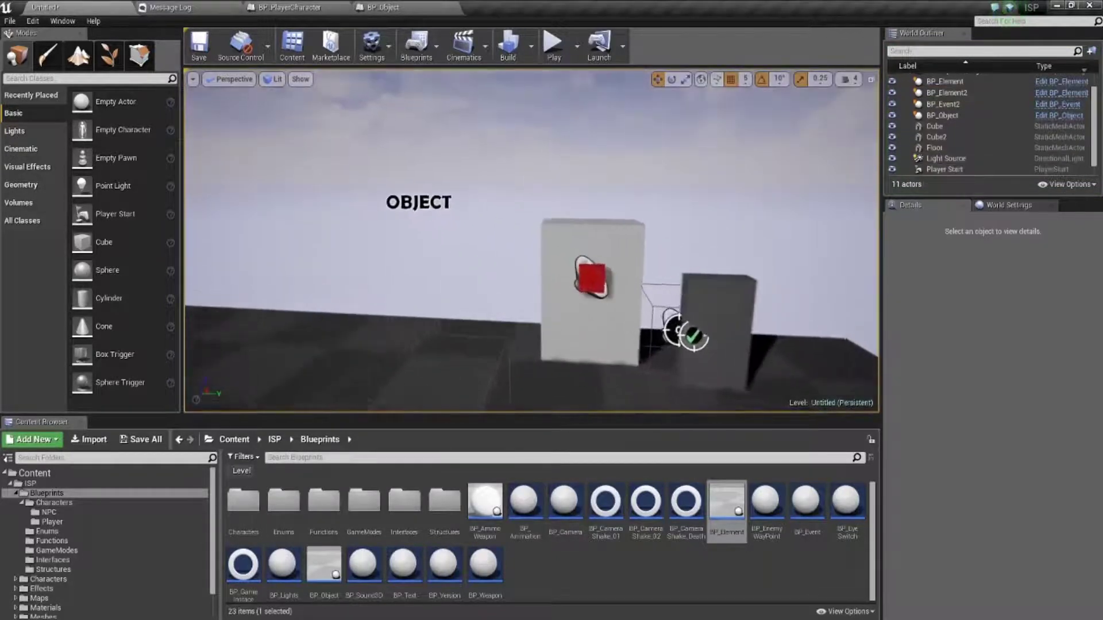
left_click_drag(463, 310, 521, 296)
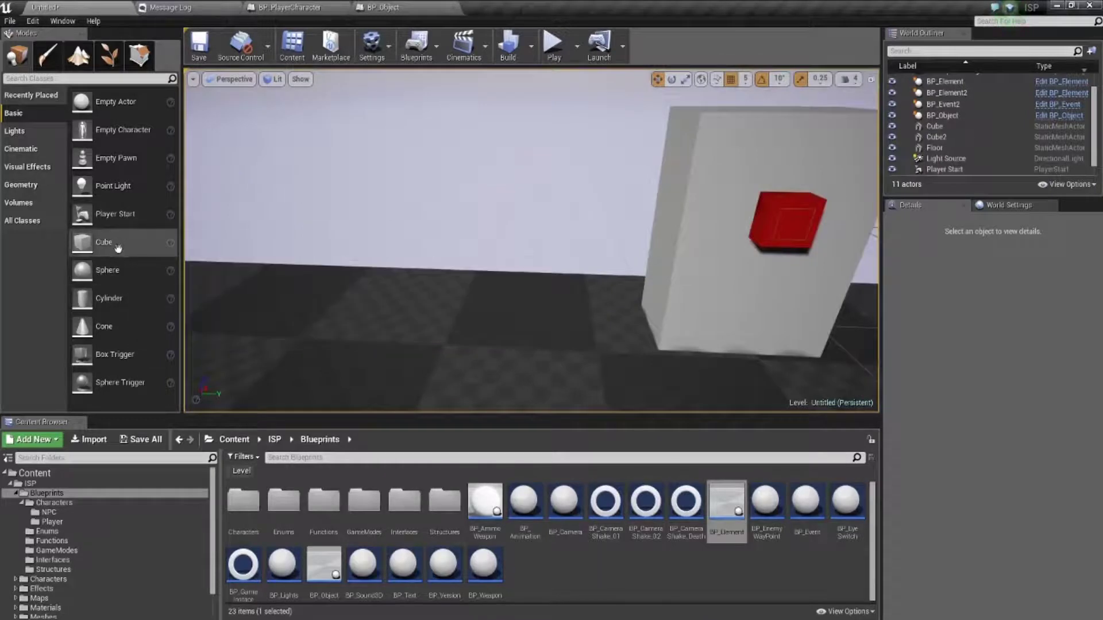
mouse_move(105, 244)
left_mouse_down()
mouse_move(402, 305)
mouse_move(399, 227)
left_mouse_up()
key("e")
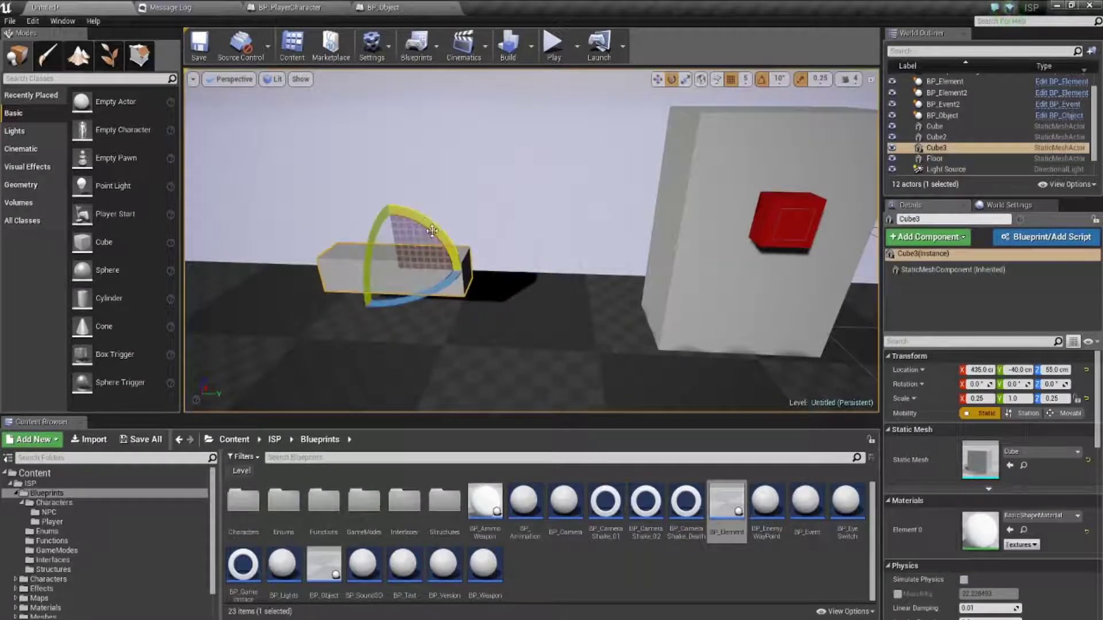
mouse_move(427, 229)
left_mouse_down("alt")
mouse_move(402, 287)
mouse_move(391, 151)
left_mouse_up("alt")
key("w")
Move both cross cubes left and place a new BP_Element beside them
left_click(463, 264, "ctrl")
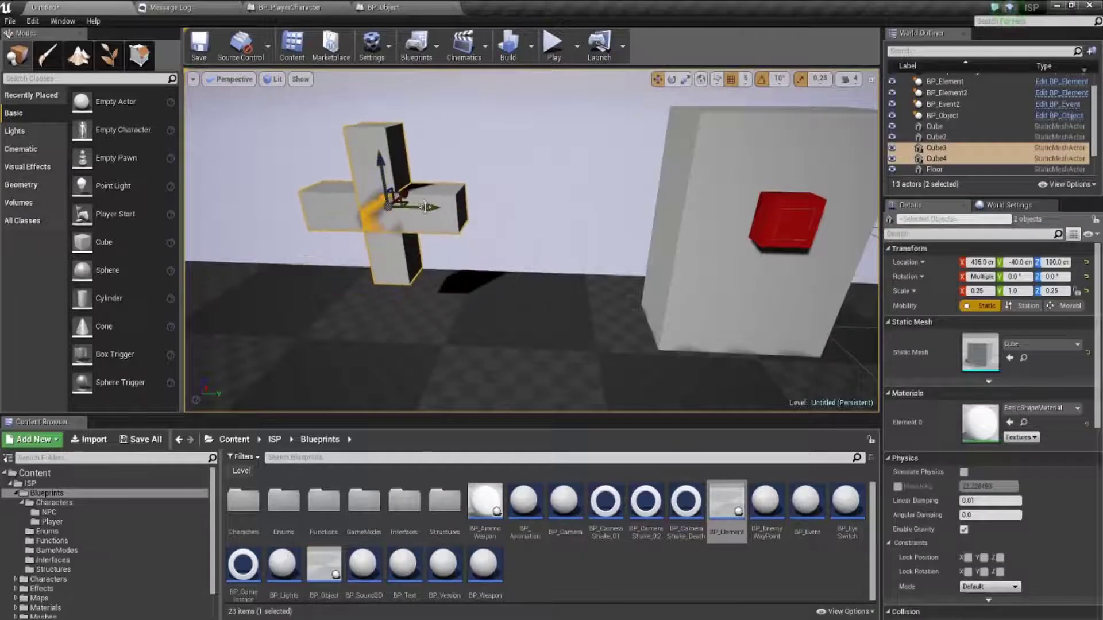
left_click_drag(425, 207, 363, 205)
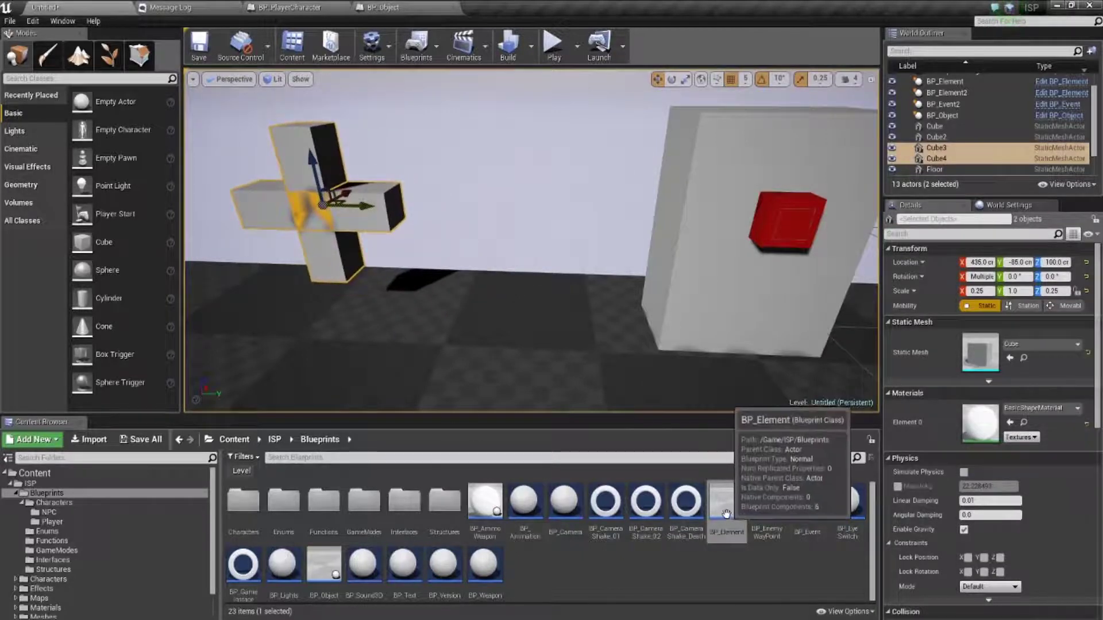
left_click_drag(732, 512, 533, 342)
left_click_drag(498, 304, 495, 275)
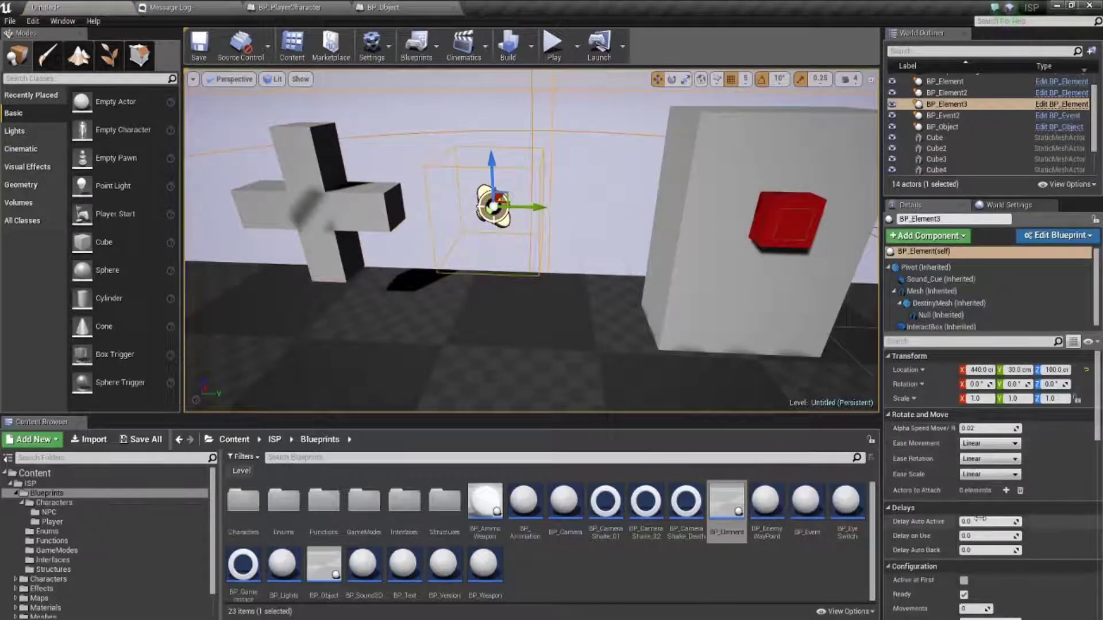
Add Cube3 and Cube4 to BP_Element3's Actors to Attach list
left_click(1006, 493)
left_click(1061, 508)
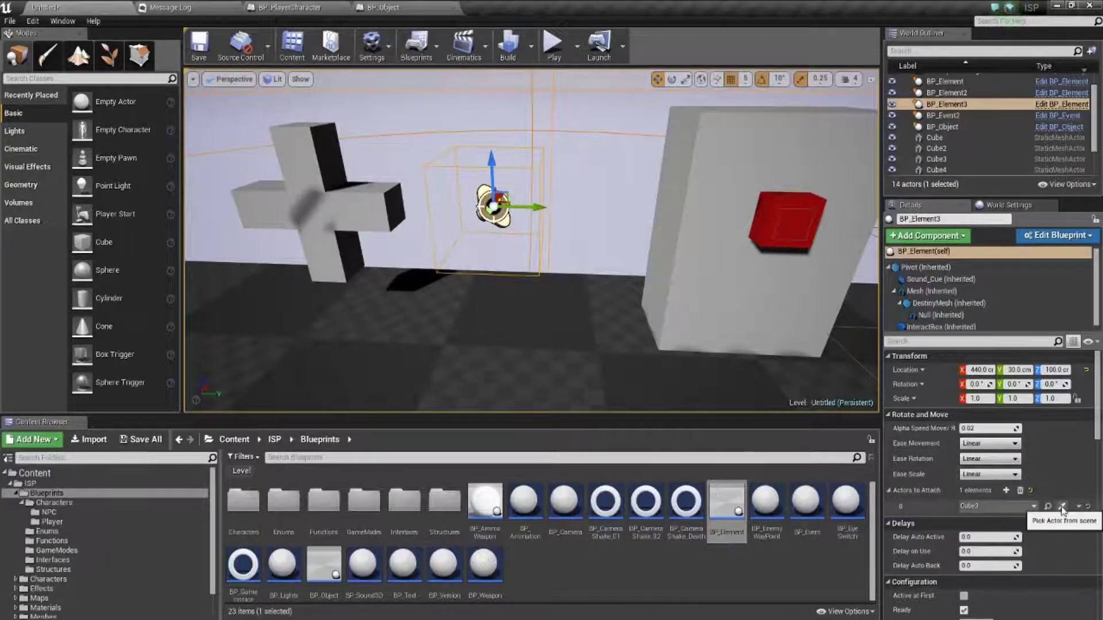
left_click(1005, 492)
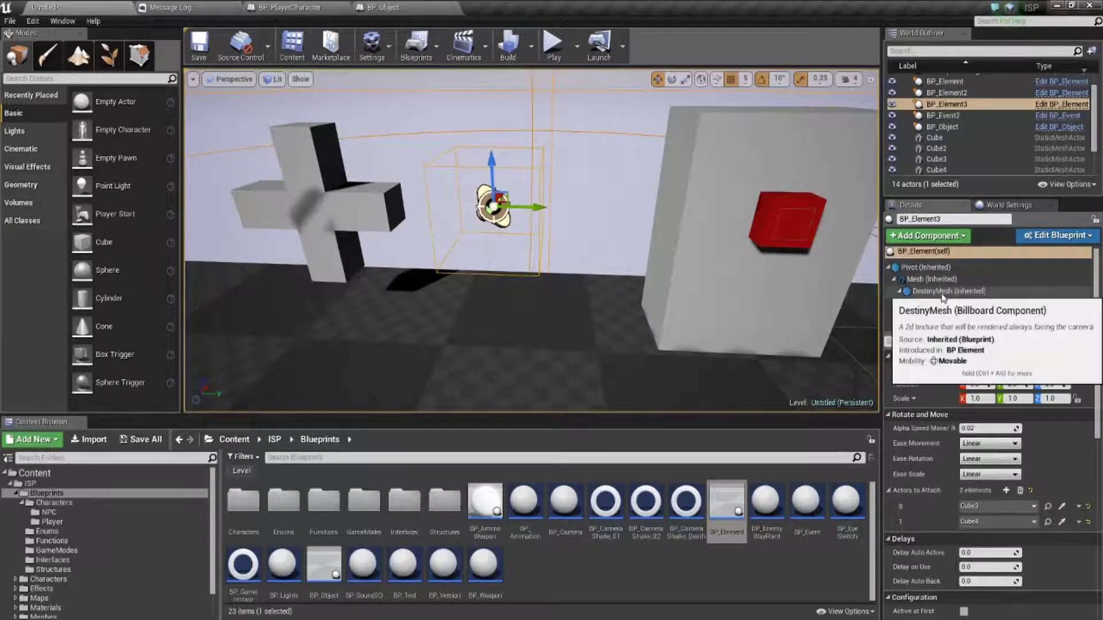
Select BP_Element3's DestinyMesh component and tilt it about X
left_click(942, 292)
key("e")
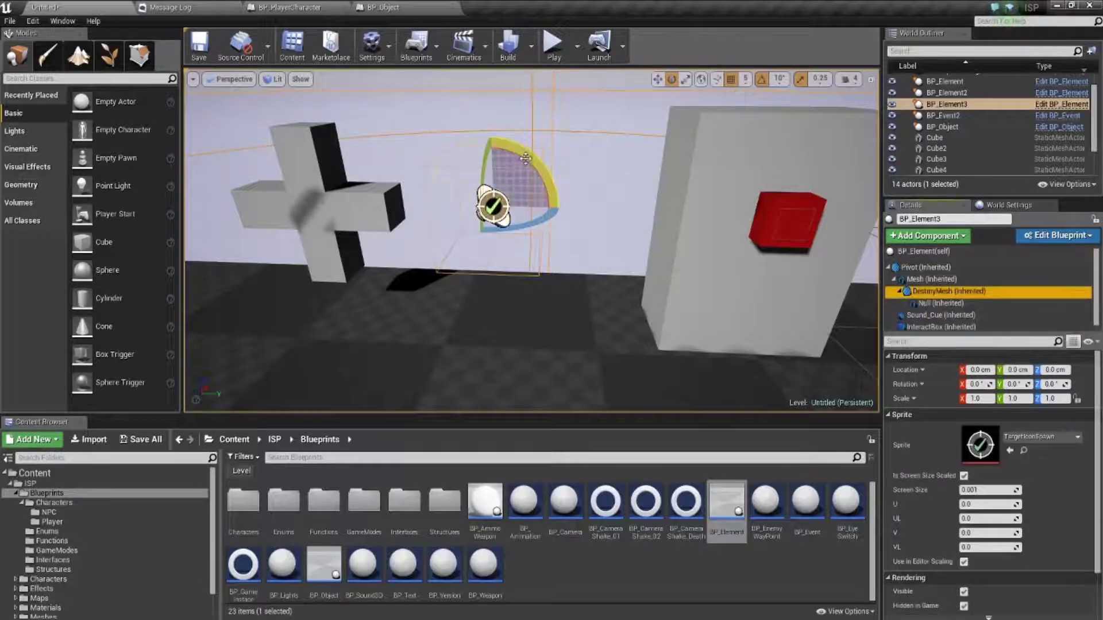
left_click_drag(525, 158, 531, 164)
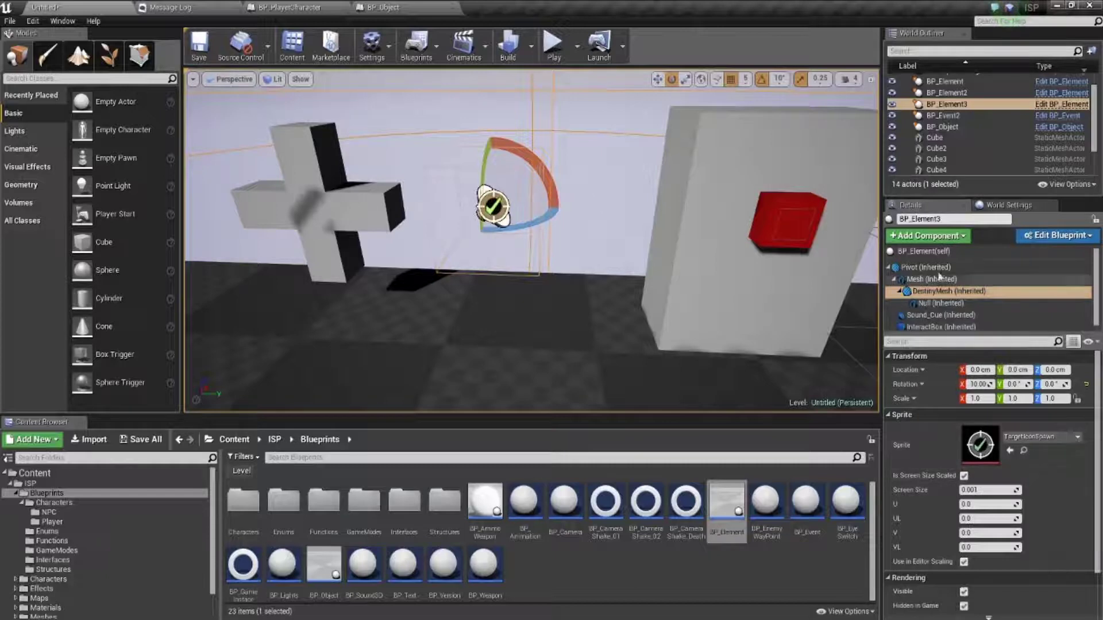
Enable Continue Rotation in BP_Element3's Configuration settings
left_click(931, 256)
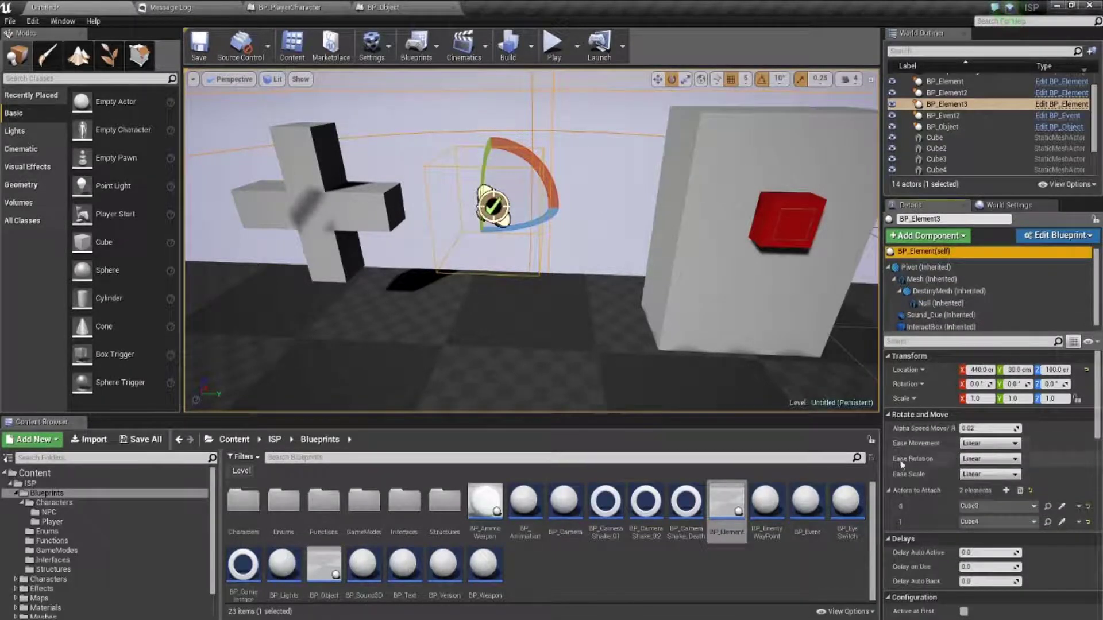
scroll(906, 501, "down", 2)
scroll(906, 501, "down", 2)
scroll(906, 501, "down", 2)
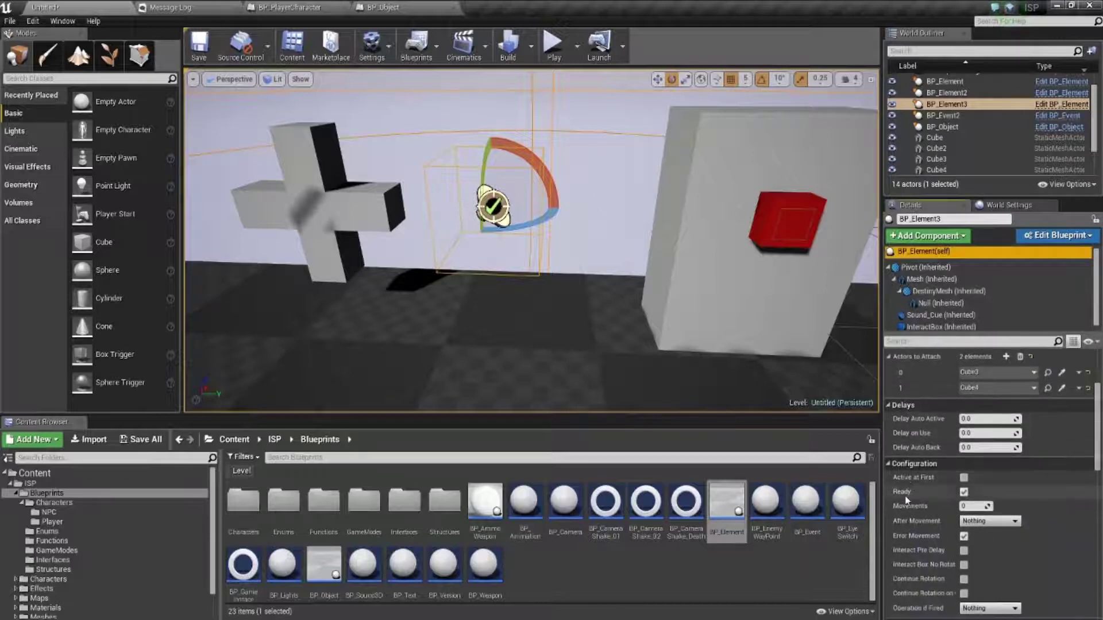
scroll(906, 501, "down", 3)
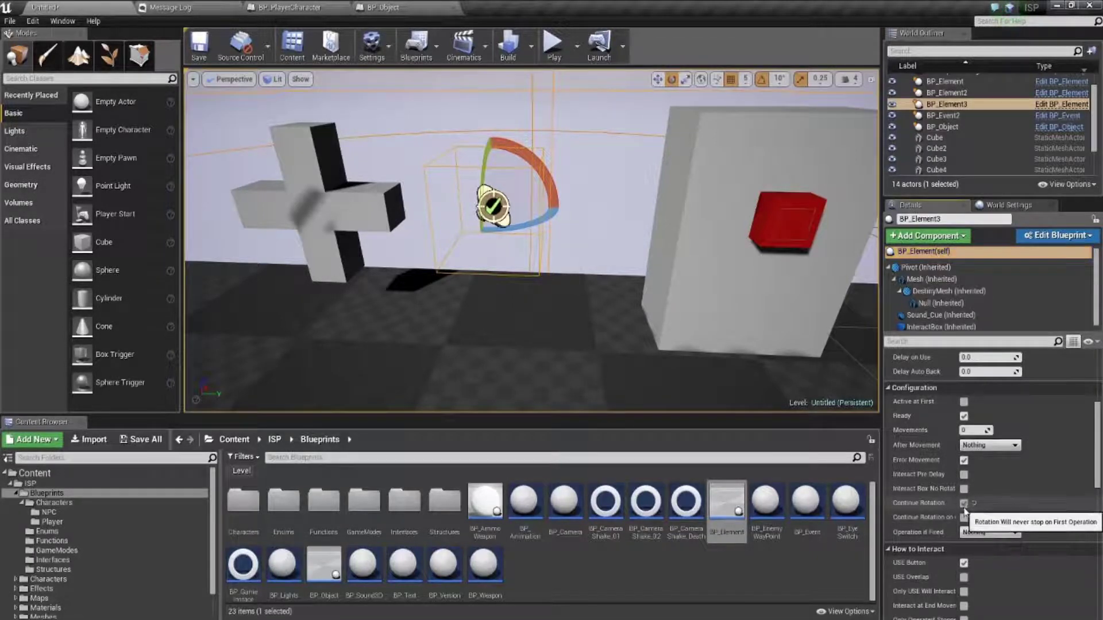
Move the Cube3 and Cube4 cross along X into BP_Element3's box
left_click(300, 159)
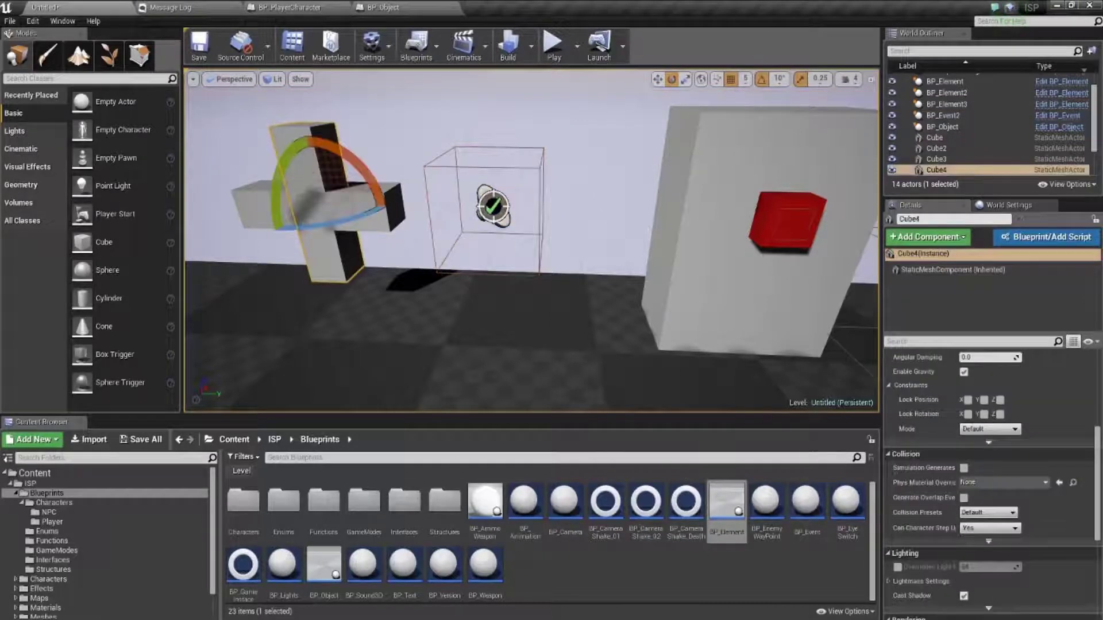
left_click(254, 205, "ctrl")
key("w")
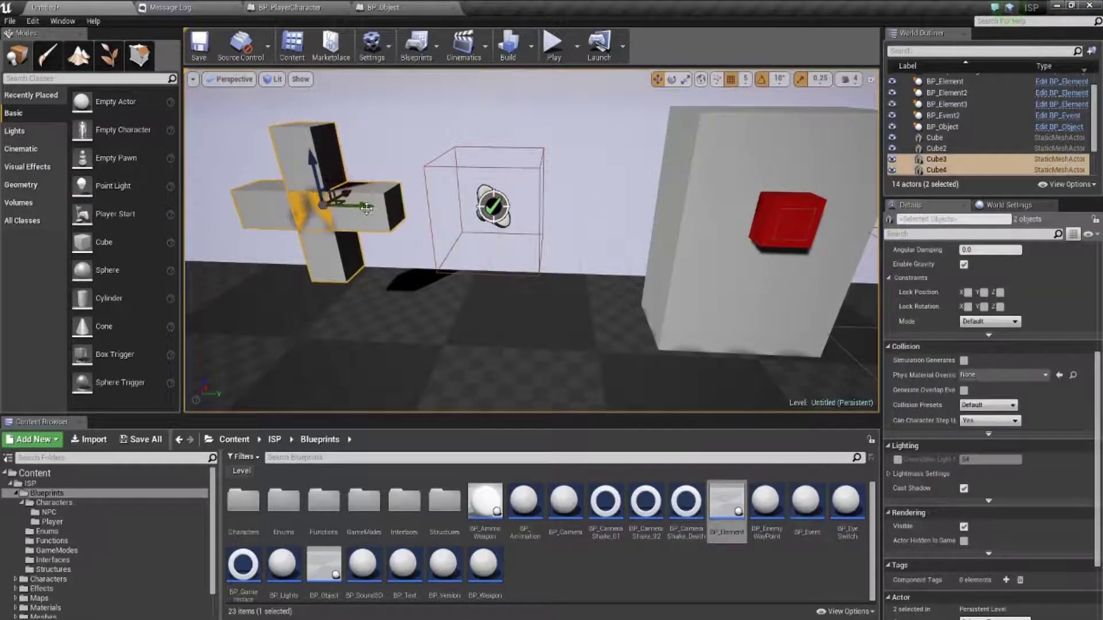
left_click_drag(367, 208, 539, 225)
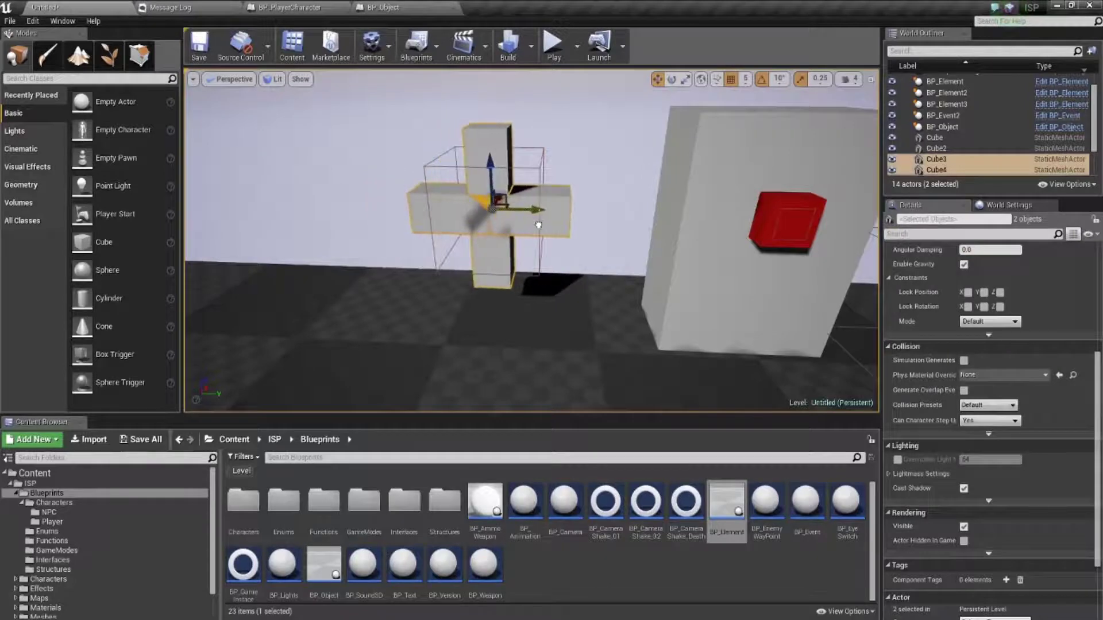
left_click(554, 52)
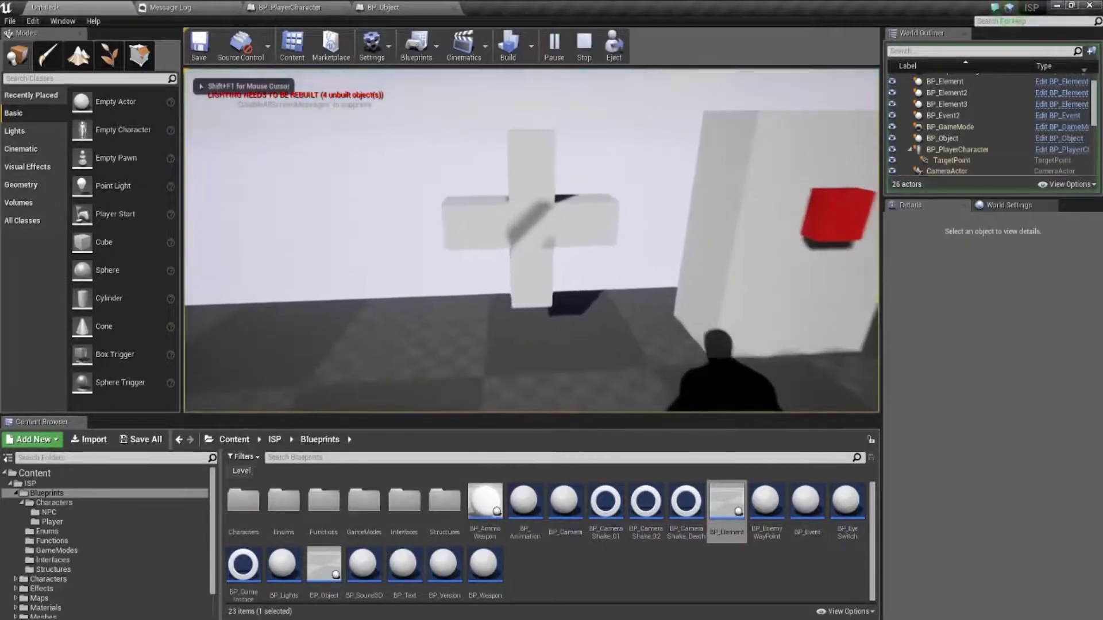
key("w")
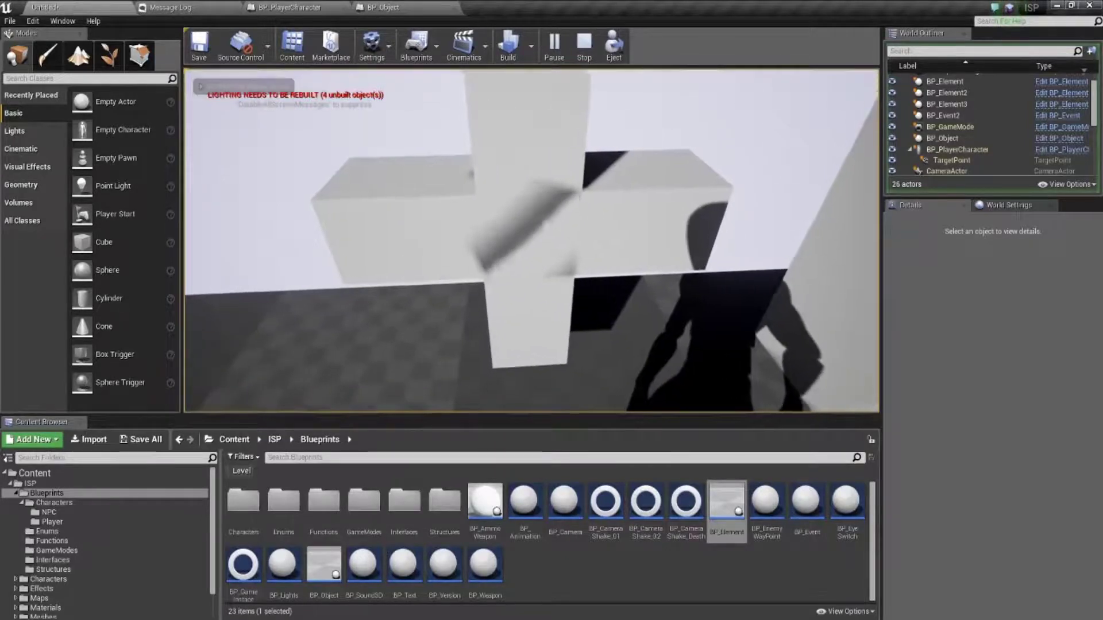
key("w")
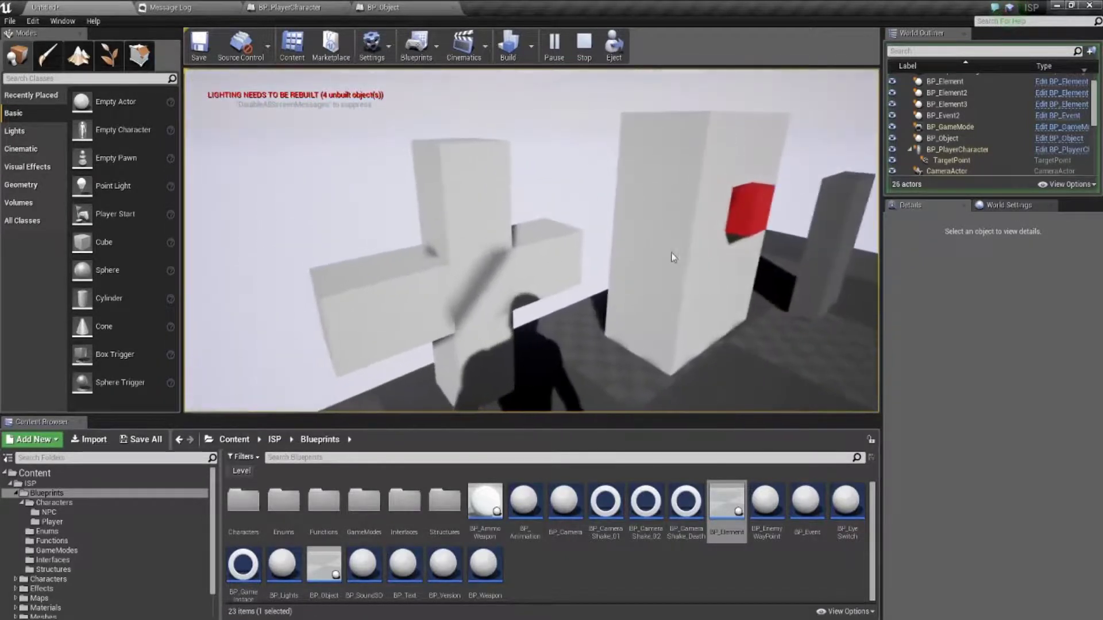
key("Escape")
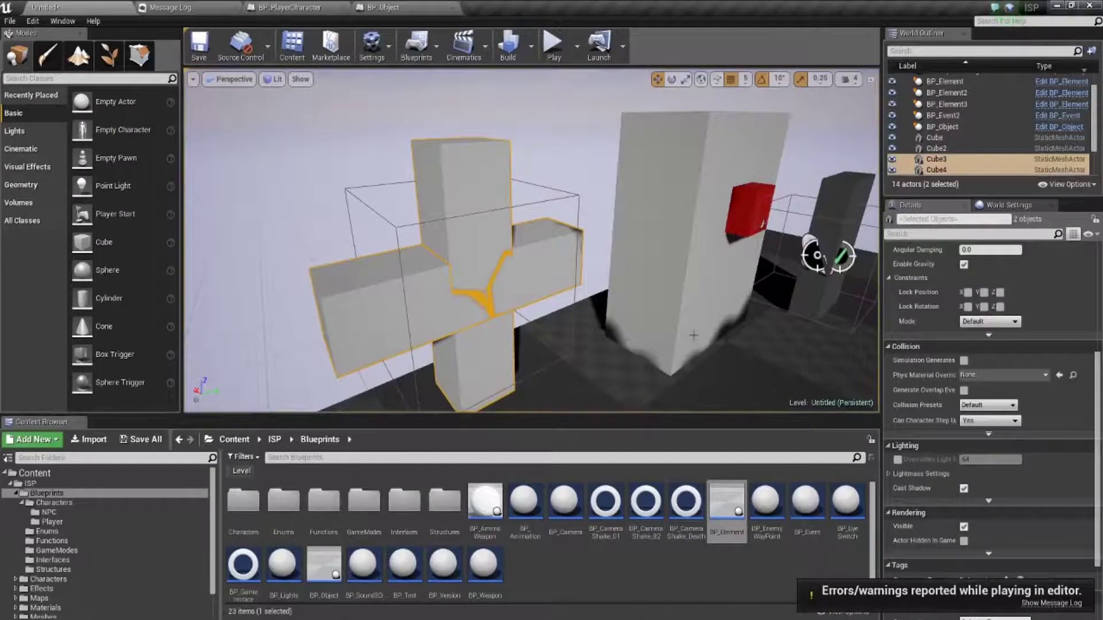
Check the Message Log warnings, set Cube3 and Cube4 Mobility to Movable, and play-test again
left_click(1048, 602)
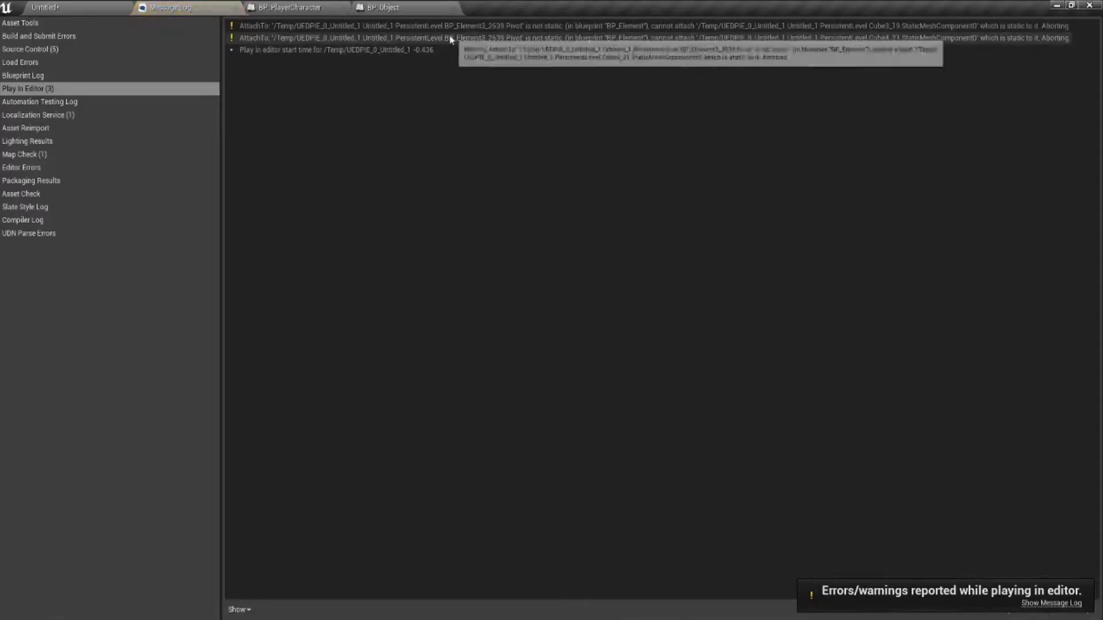
left_click(107, 8)
left_click(410, 280)
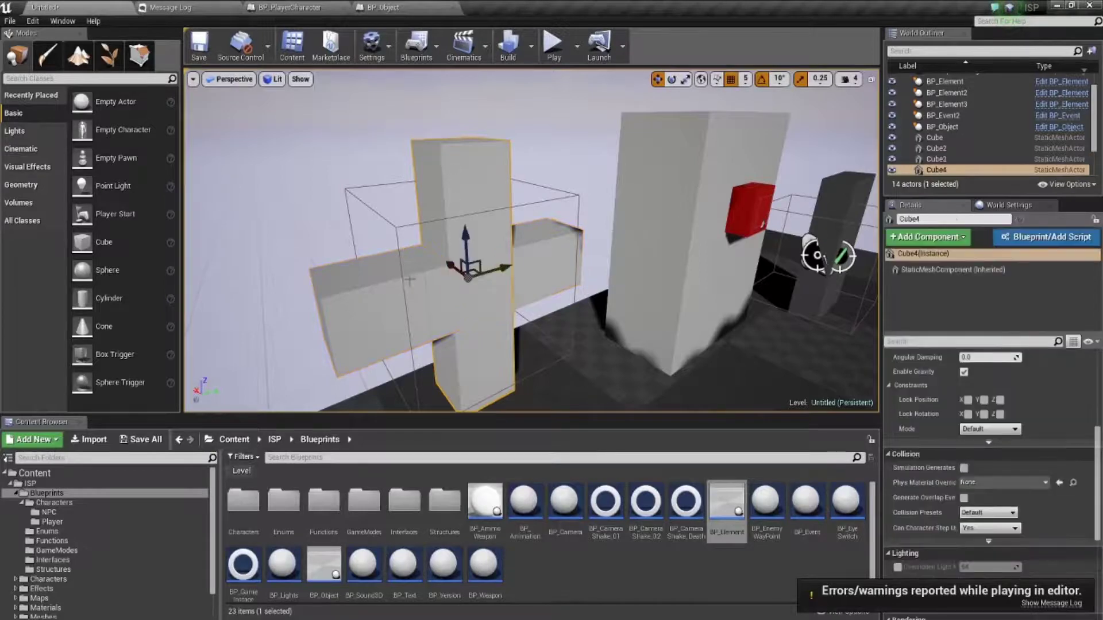
left_click(360, 293, "ctrl")
scroll(982, 365, "up", 5)
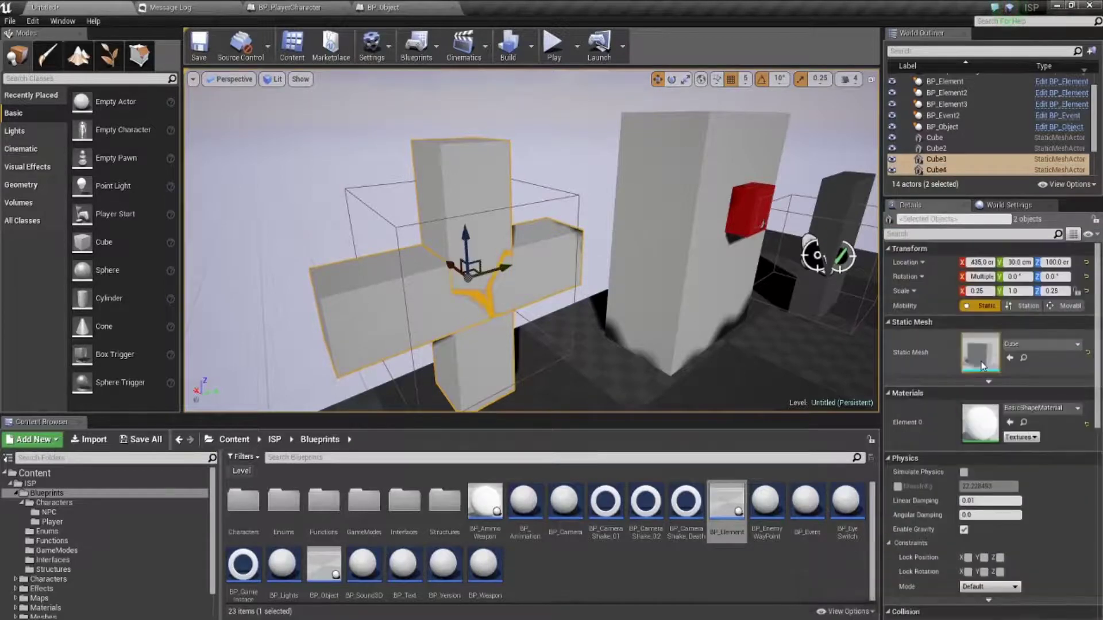
left_click(1068, 306)
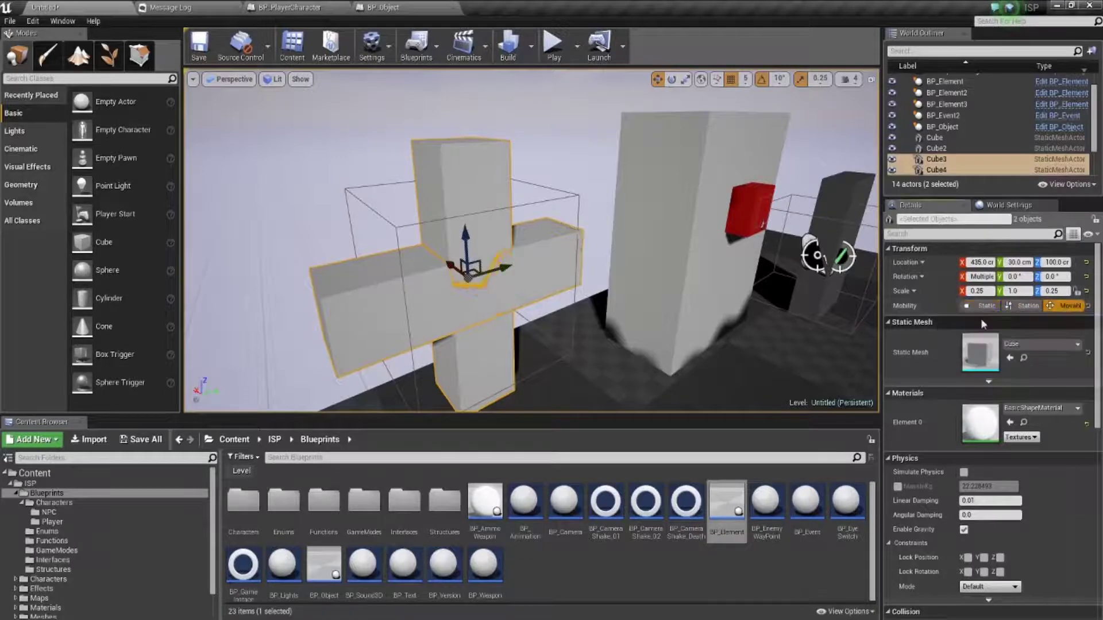
left_click(554, 44)
key("w")
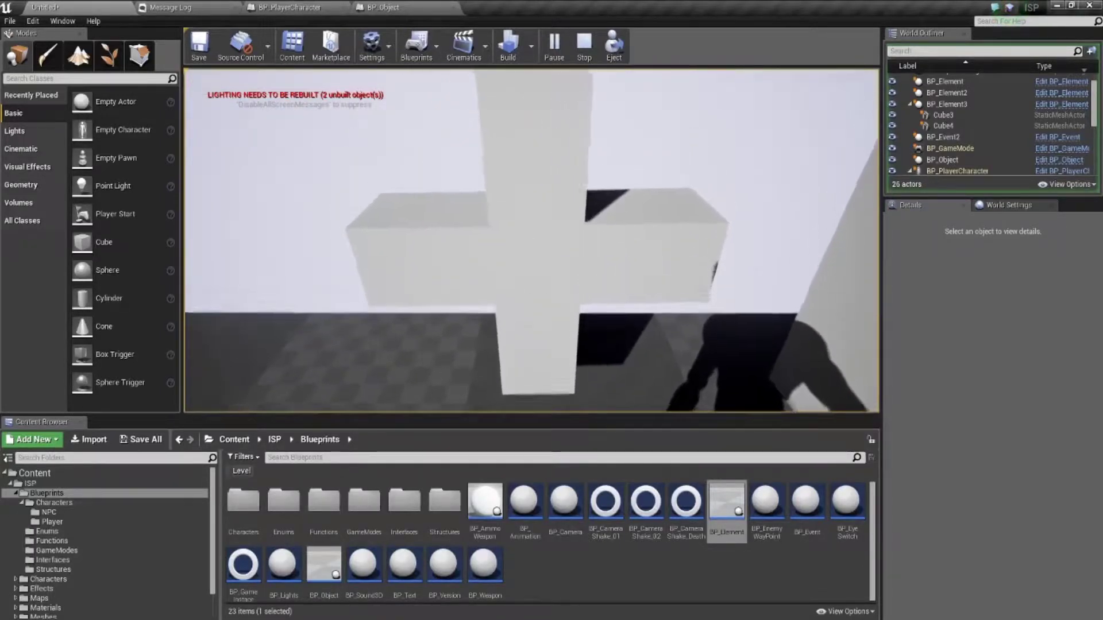
Back away from the rotating cross to view the scene, then stop Play In Editor
key("s")
key("s")
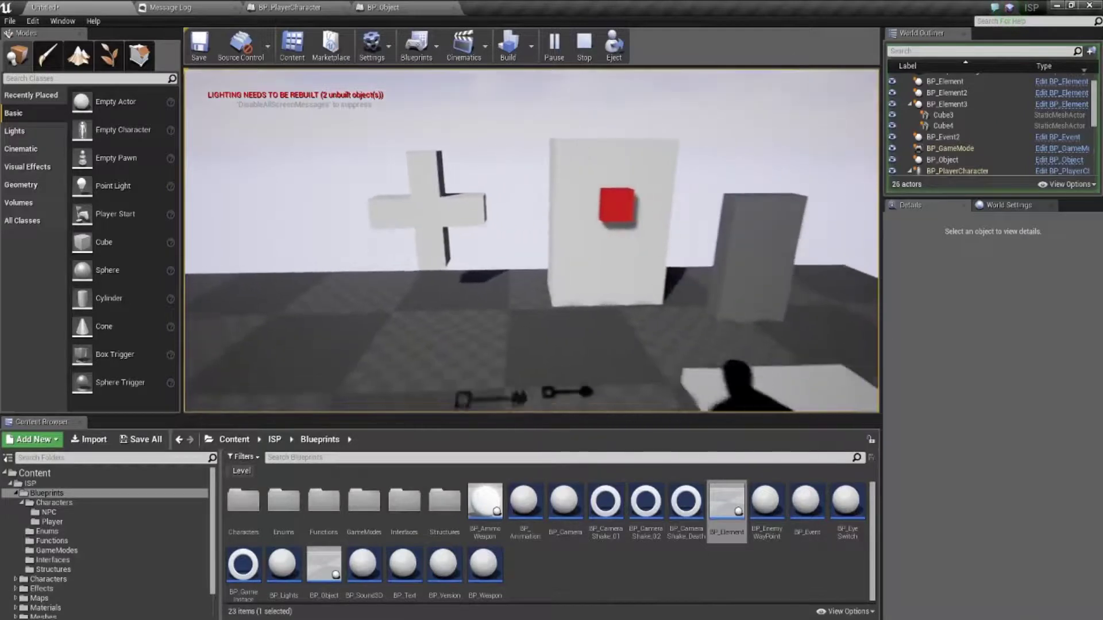
key("s")
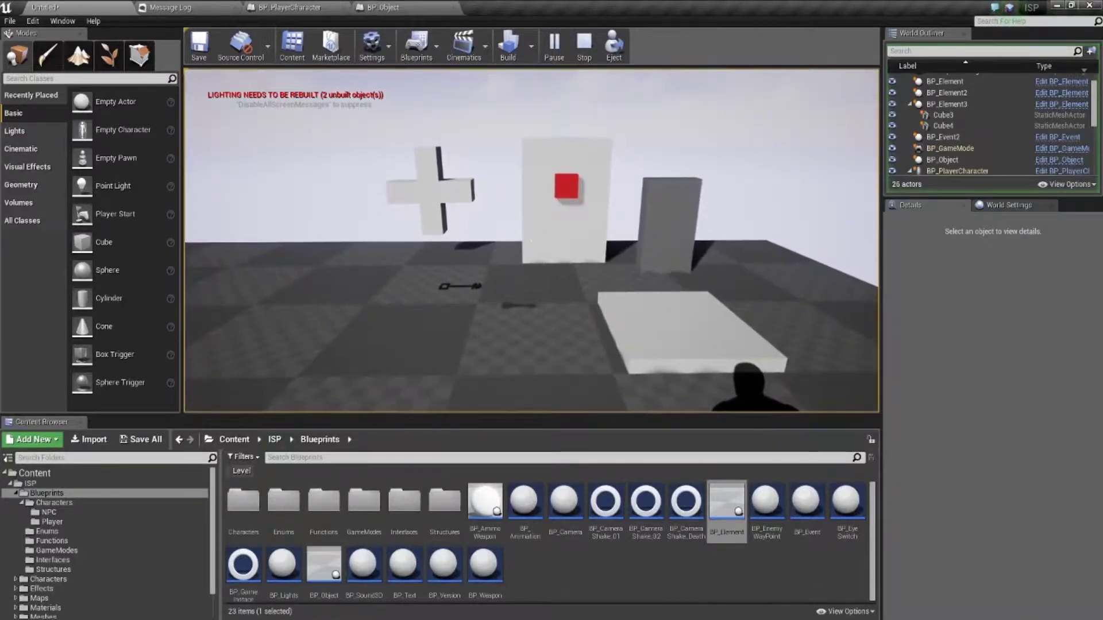
key("Escape")
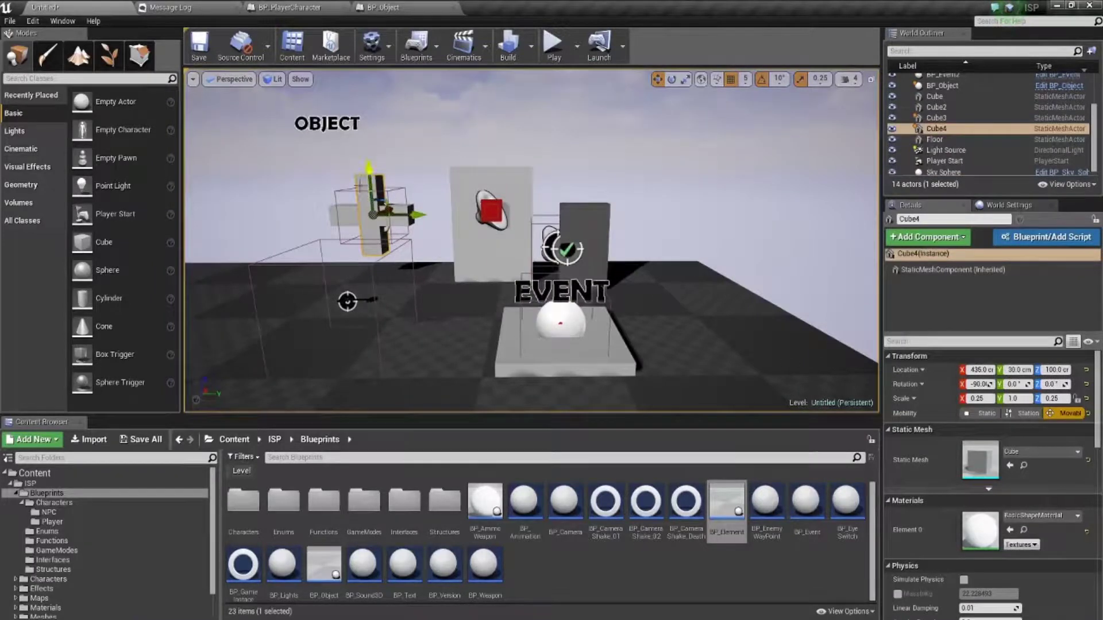
Select BP_Element3 around the cross and enable Active at First under Configuration
left_click(491, 210)
key("f")
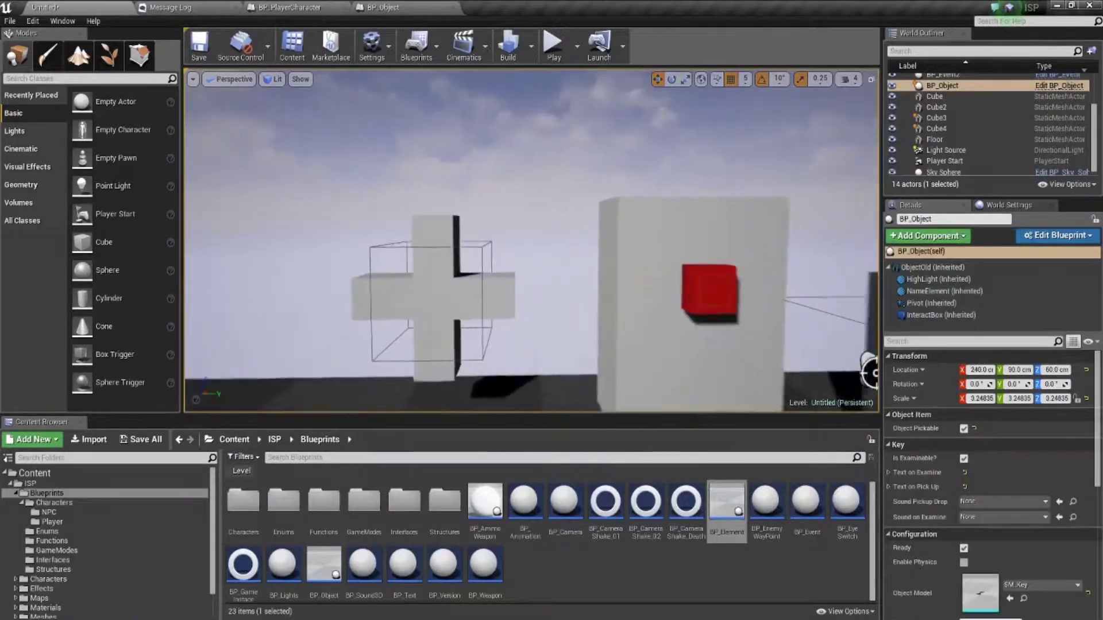
left_click(468, 248)
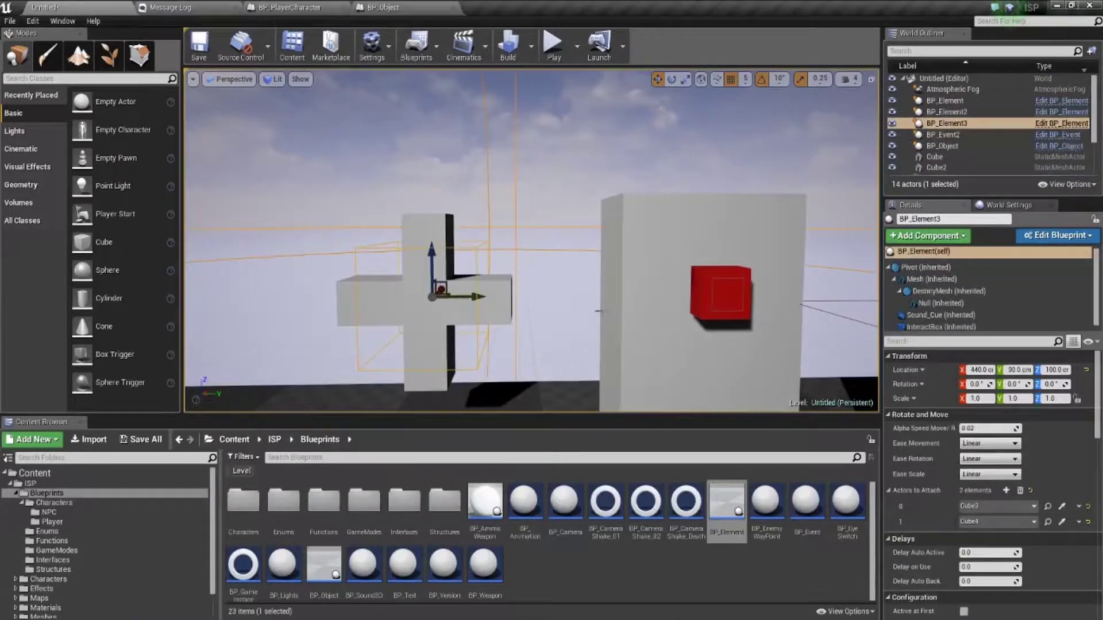
scroll(976, 487, "down", 2)
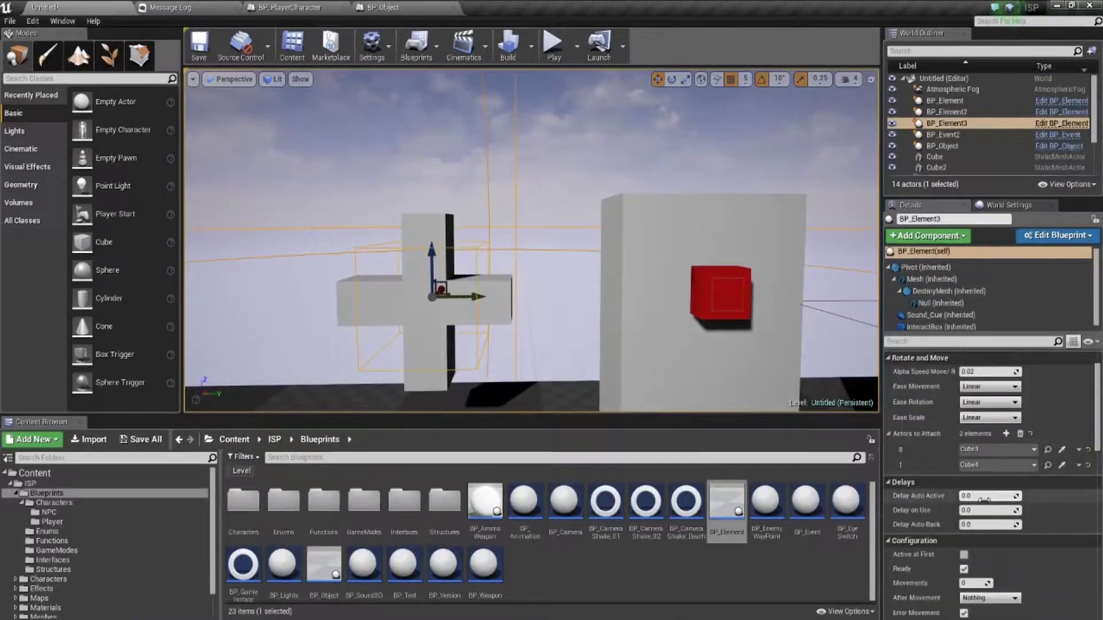
scroll(980, 494, "down", 2)
scroll(984, 500, "down", 2)
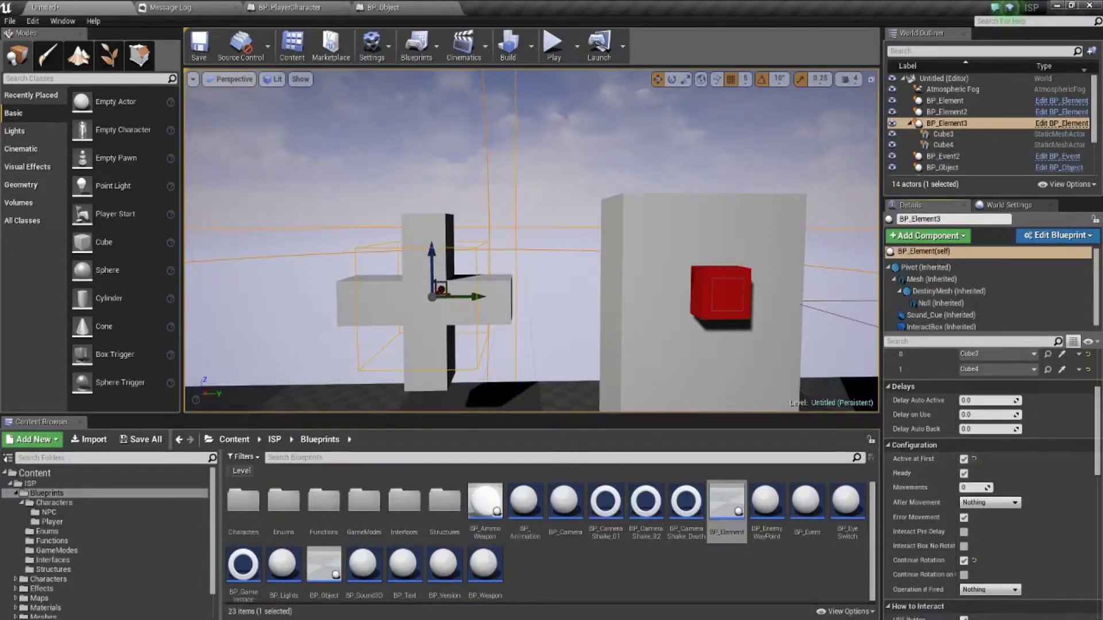
Play the level, walking toward and away from the cross to watch it spin
left_click(553, 45)
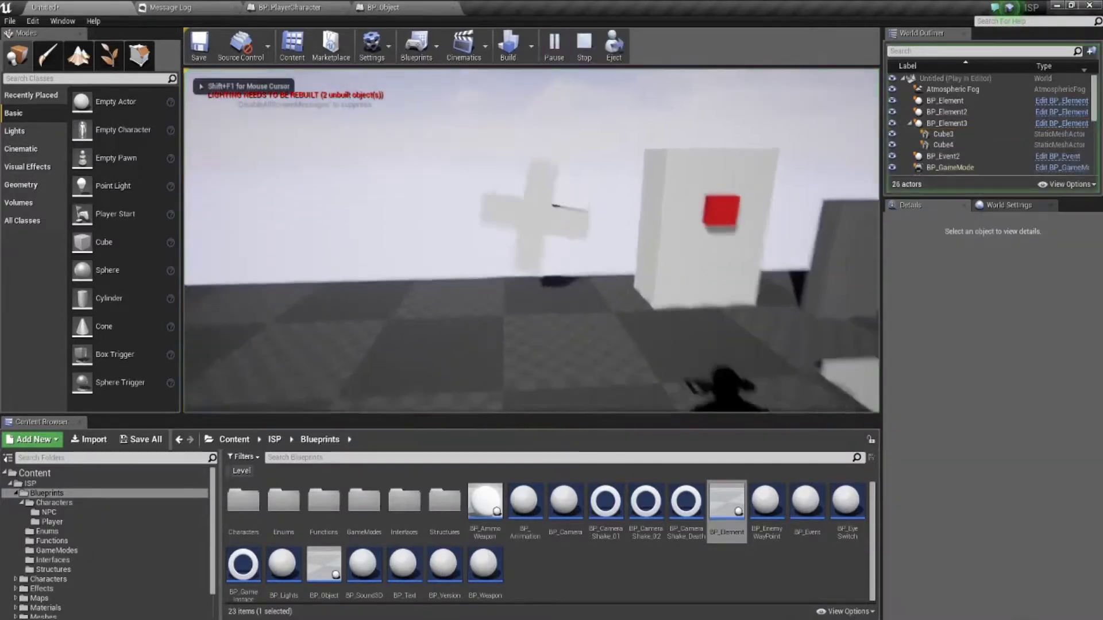
key("w")
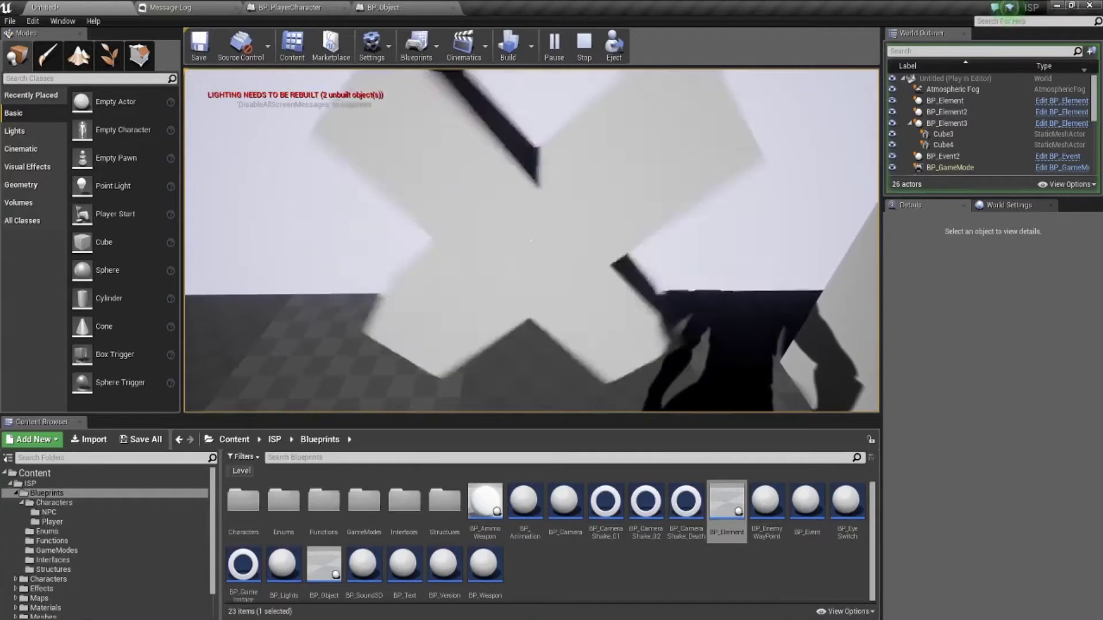
key("s")
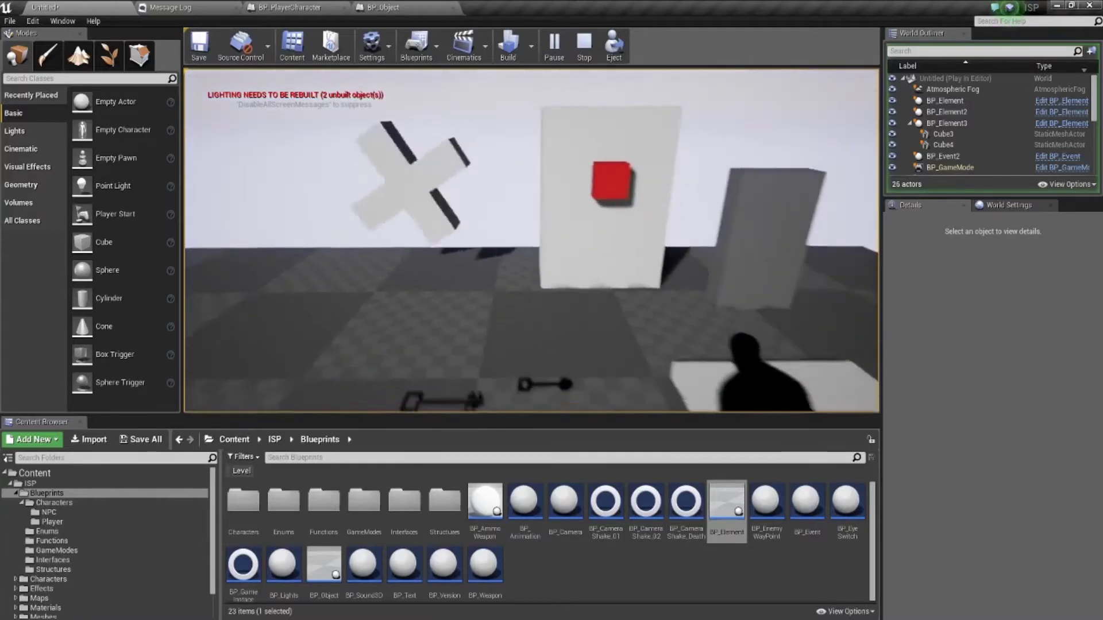